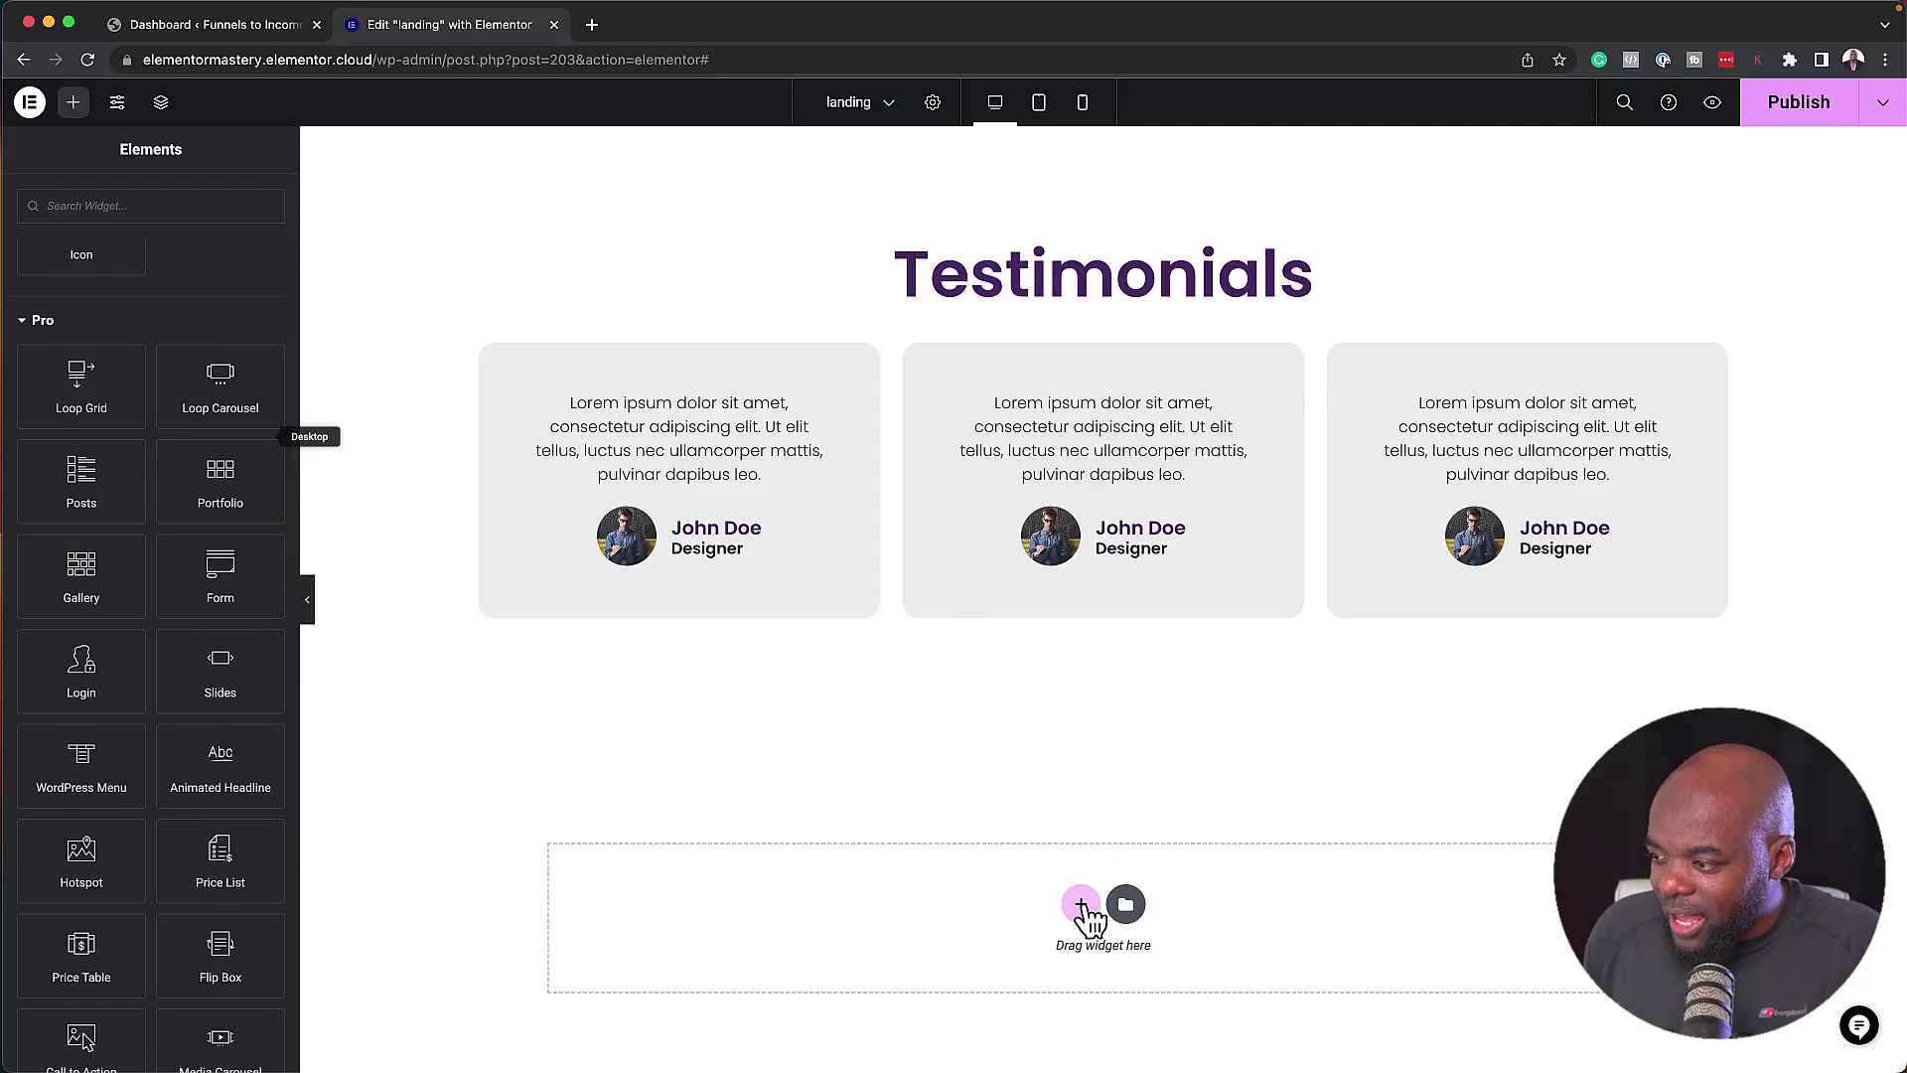
Add a single-column container below the Testimonials section and place an Image widget inside it.
left_click(1082, 904)
left_click(830, 858)
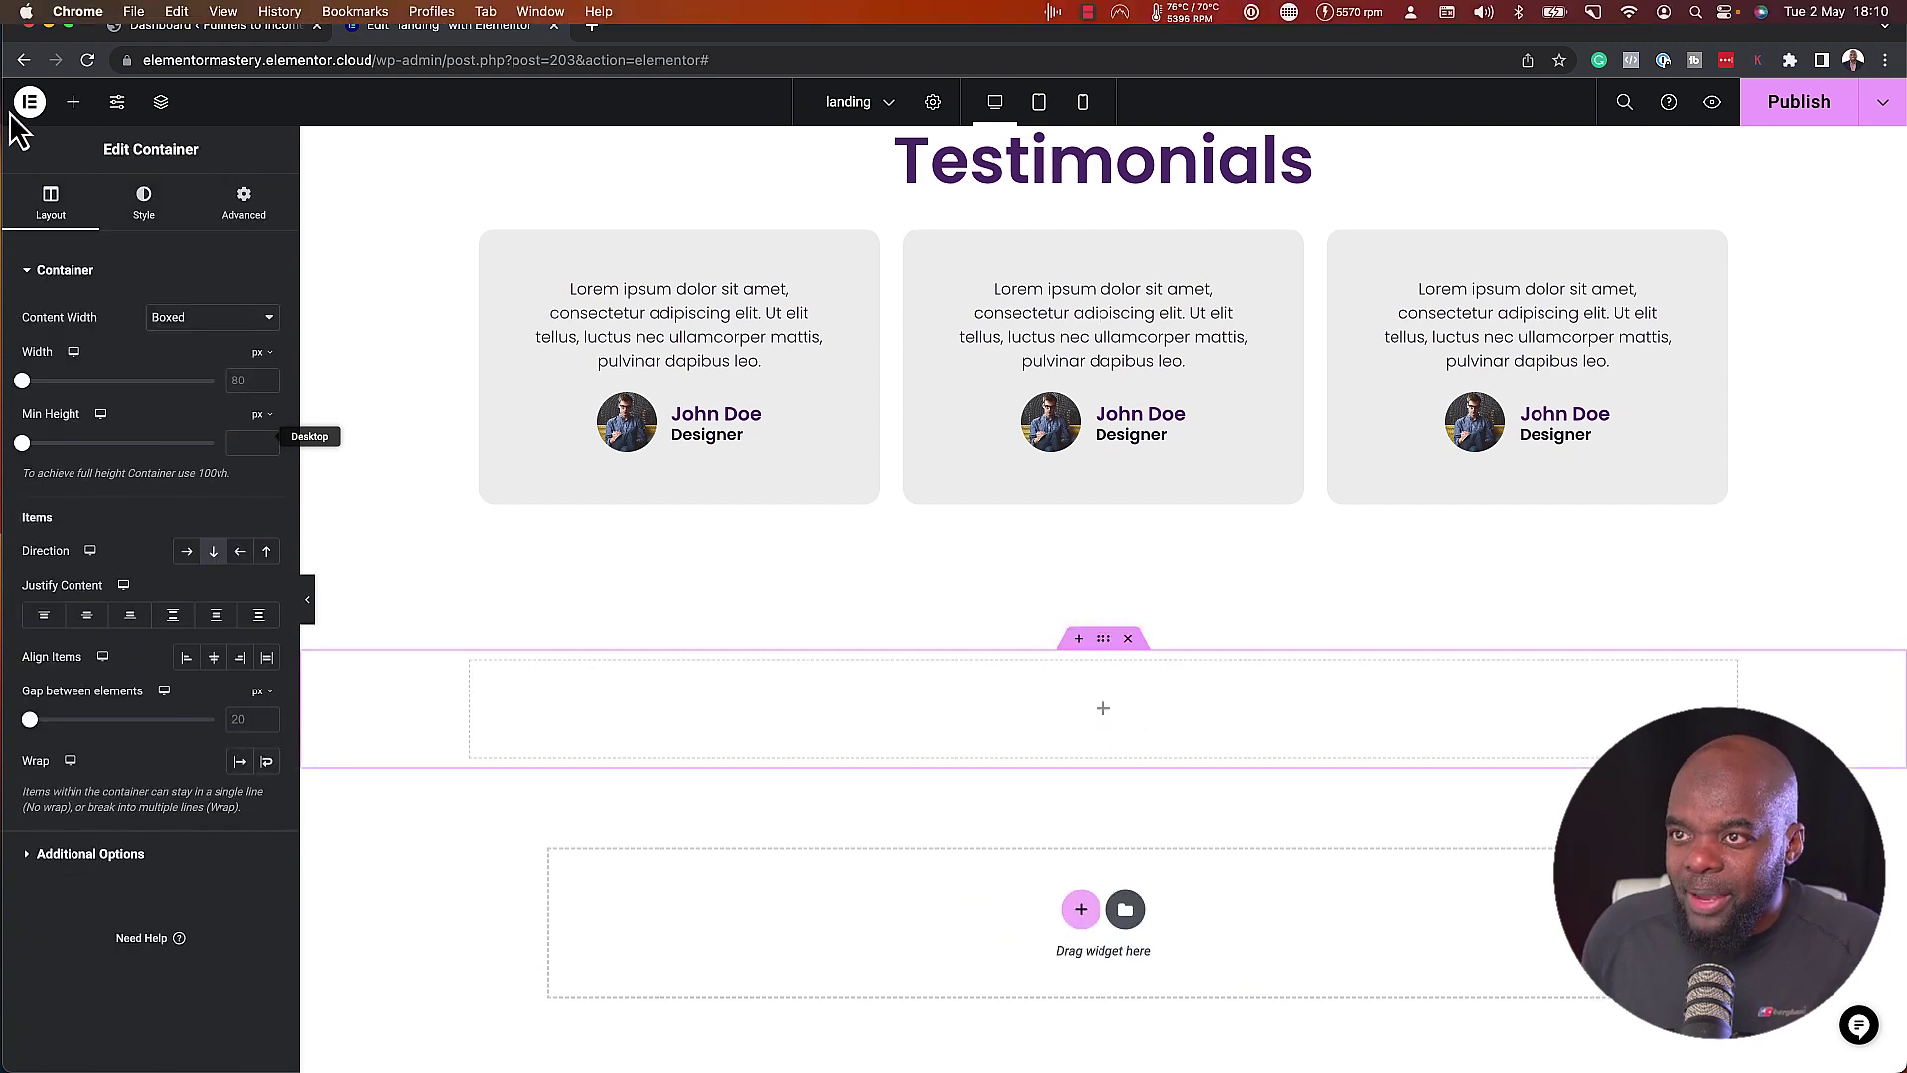
left_click(74, 102)
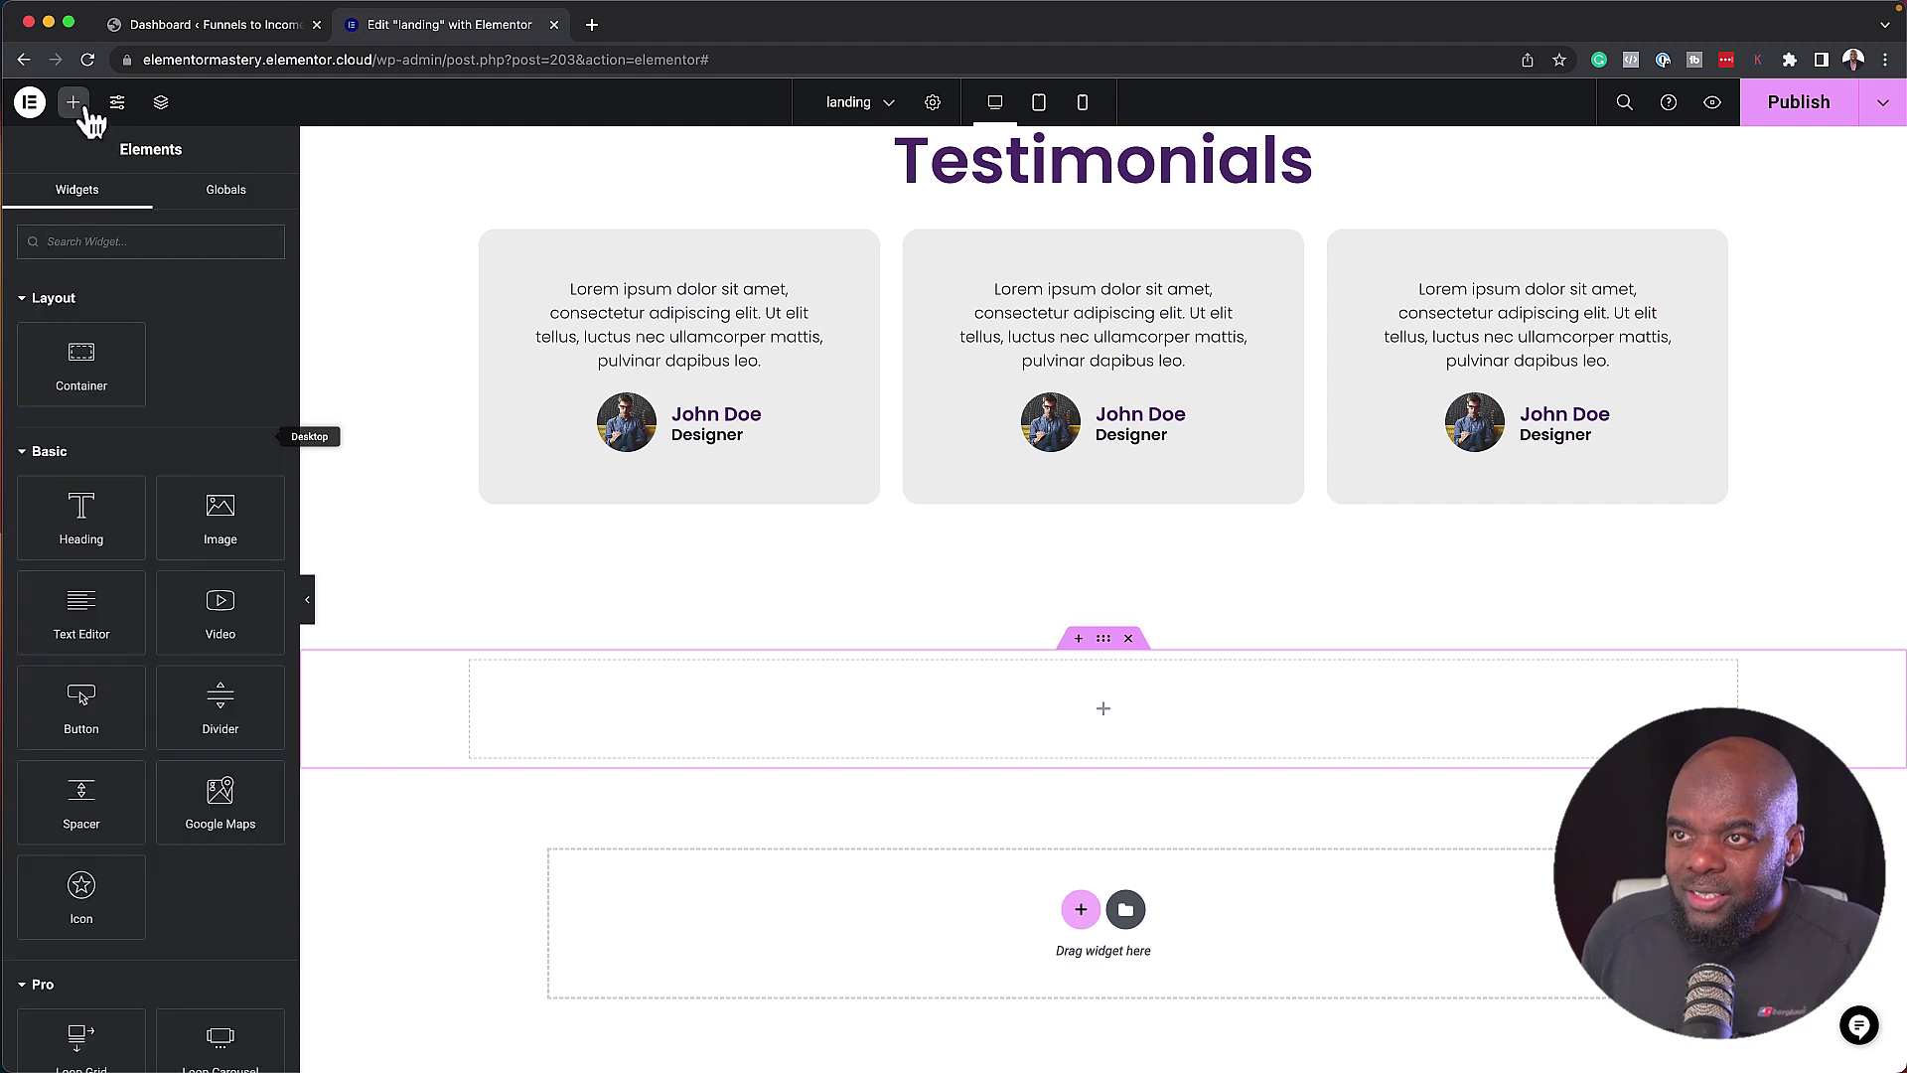
left_click_drag(218, 515, 1011, 740)
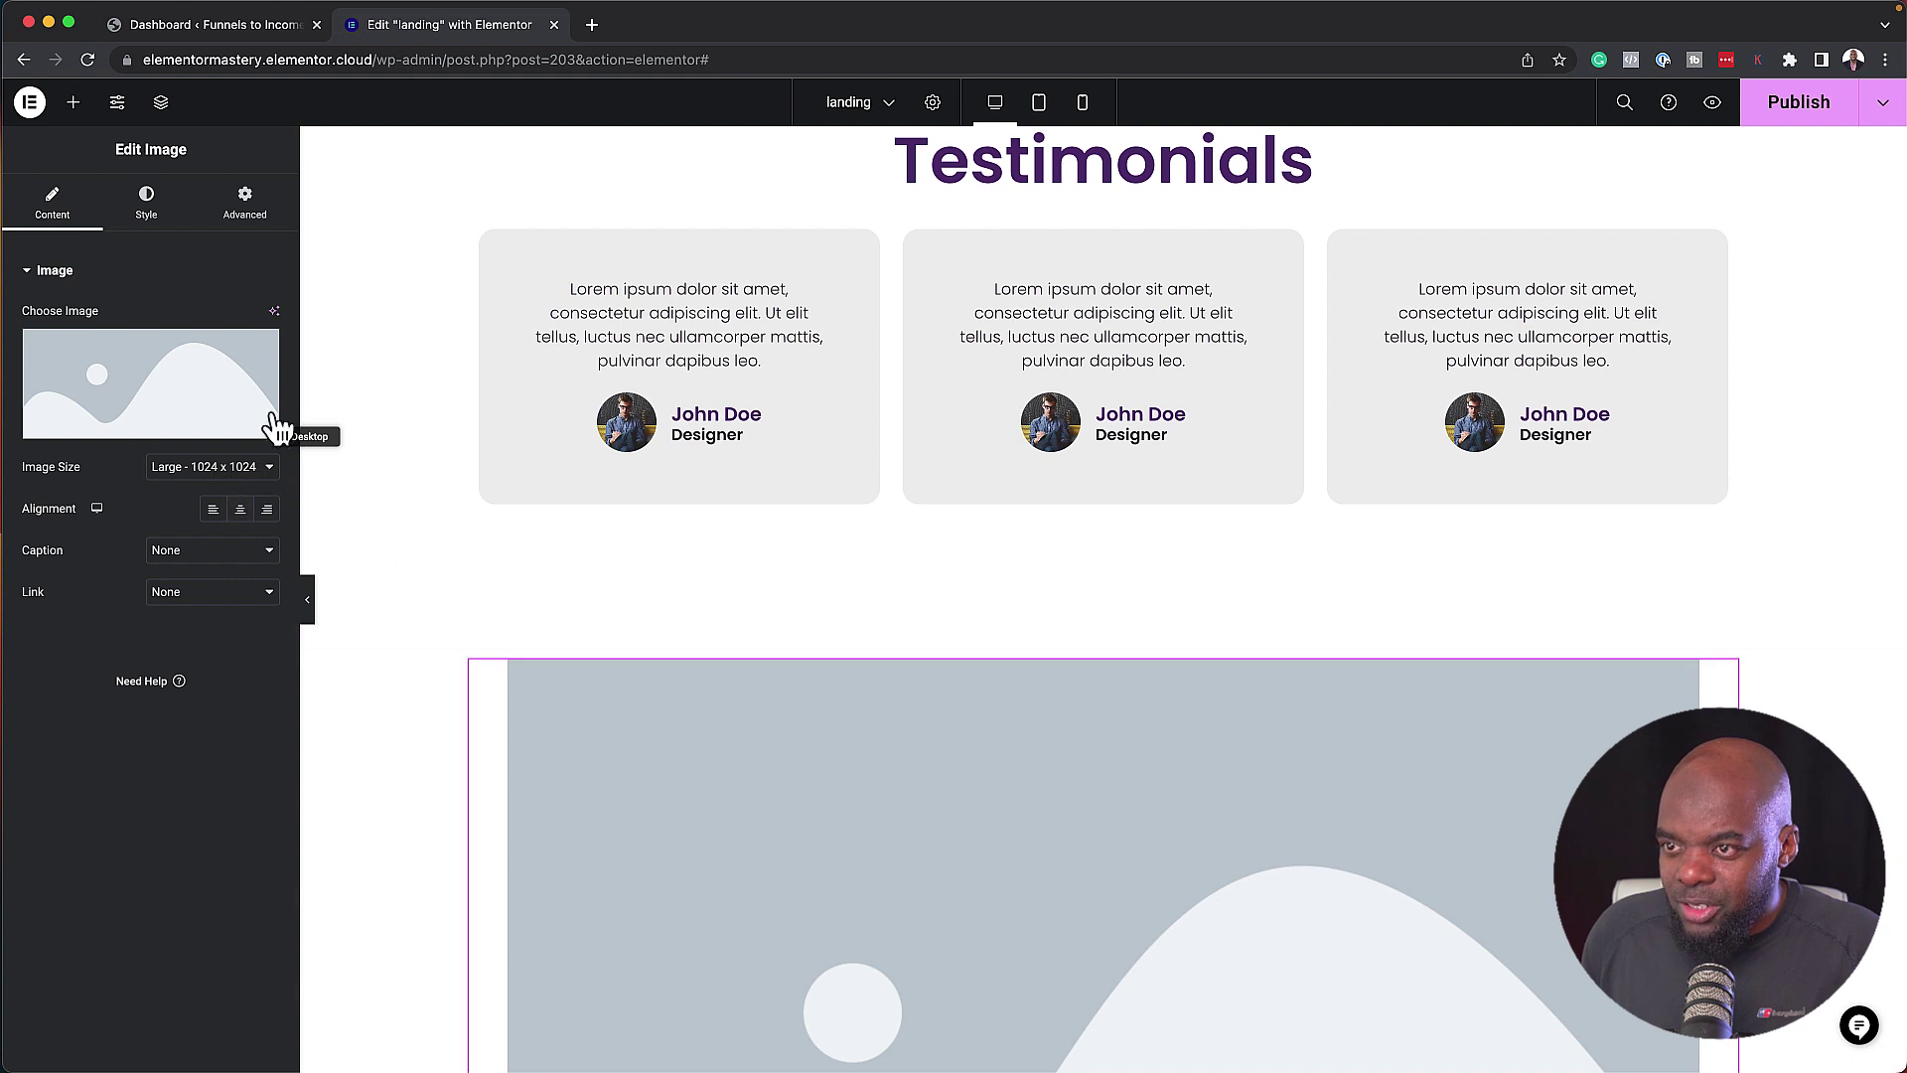
Fill the image widget with the oranges photo oranges-g21680aecc_1920.jpg from the media library.
left_click(179, 395)
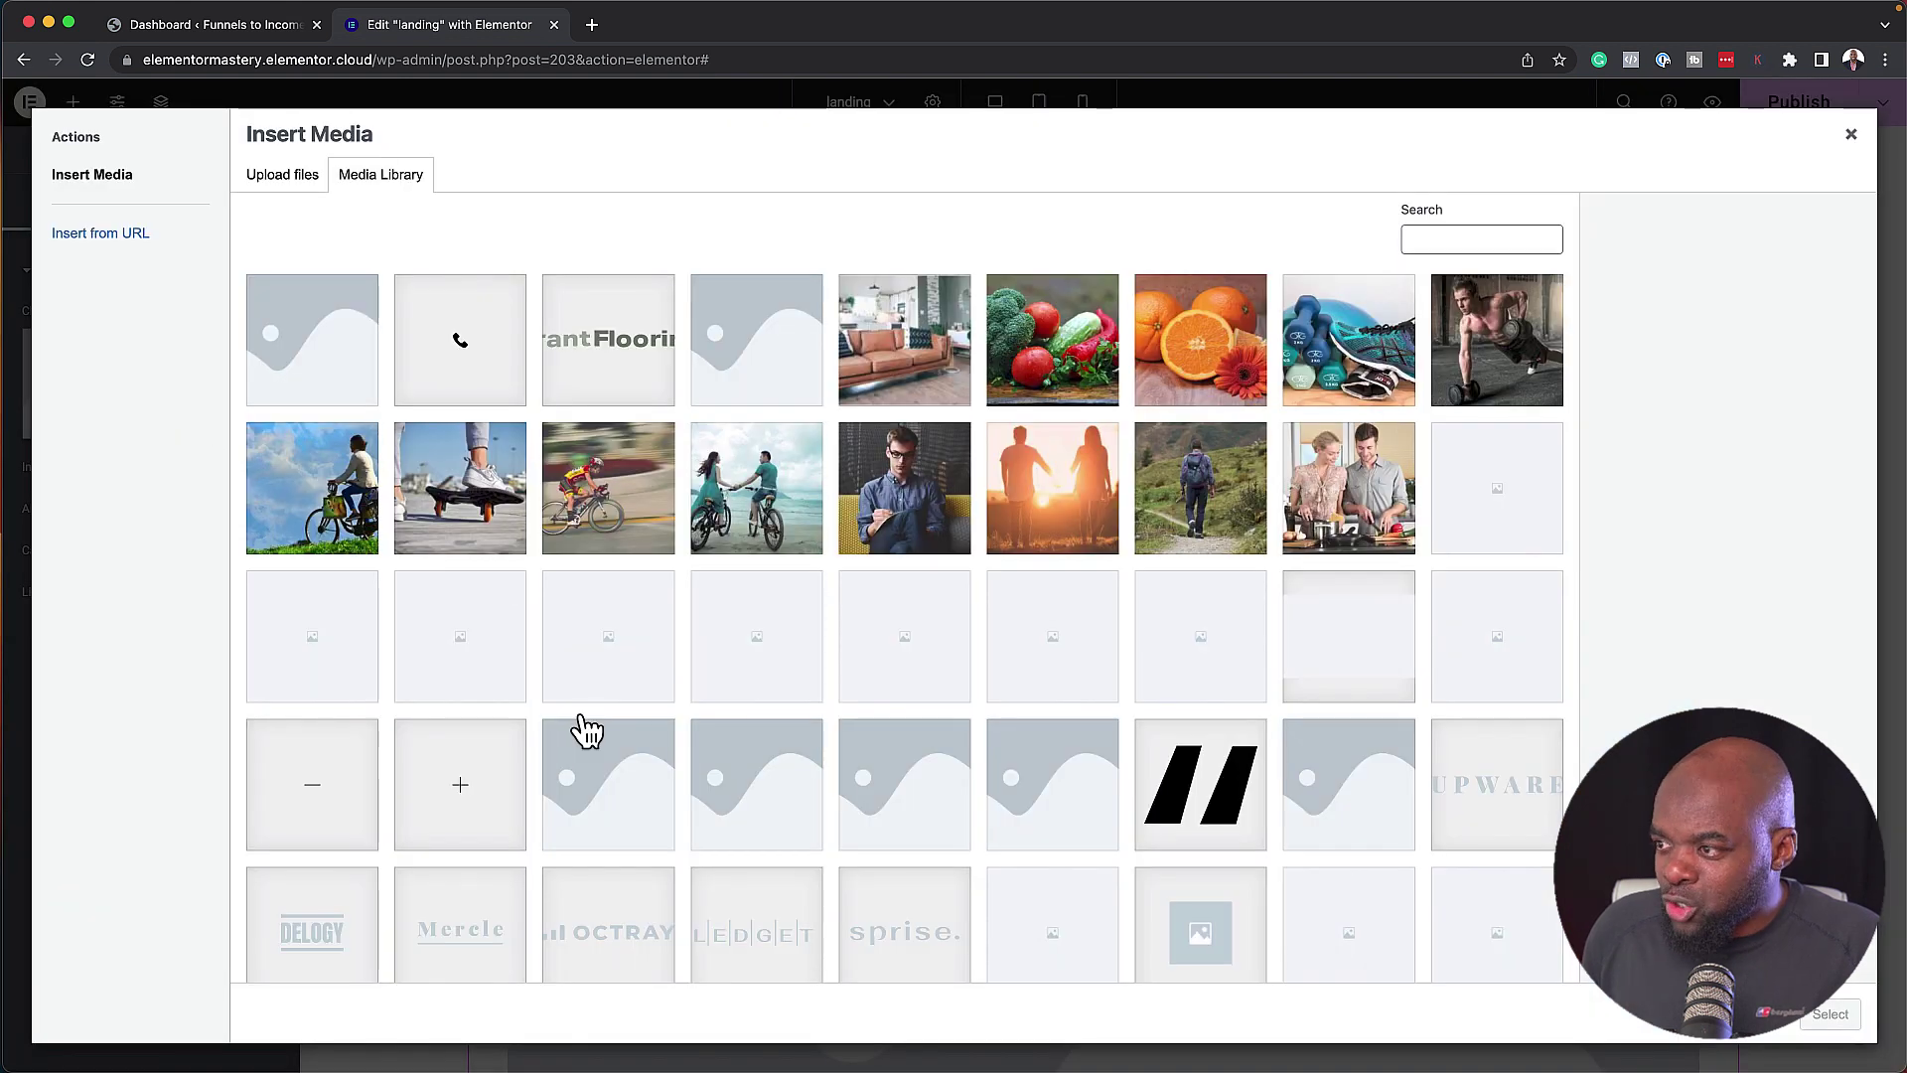
left_click(1222, 377)
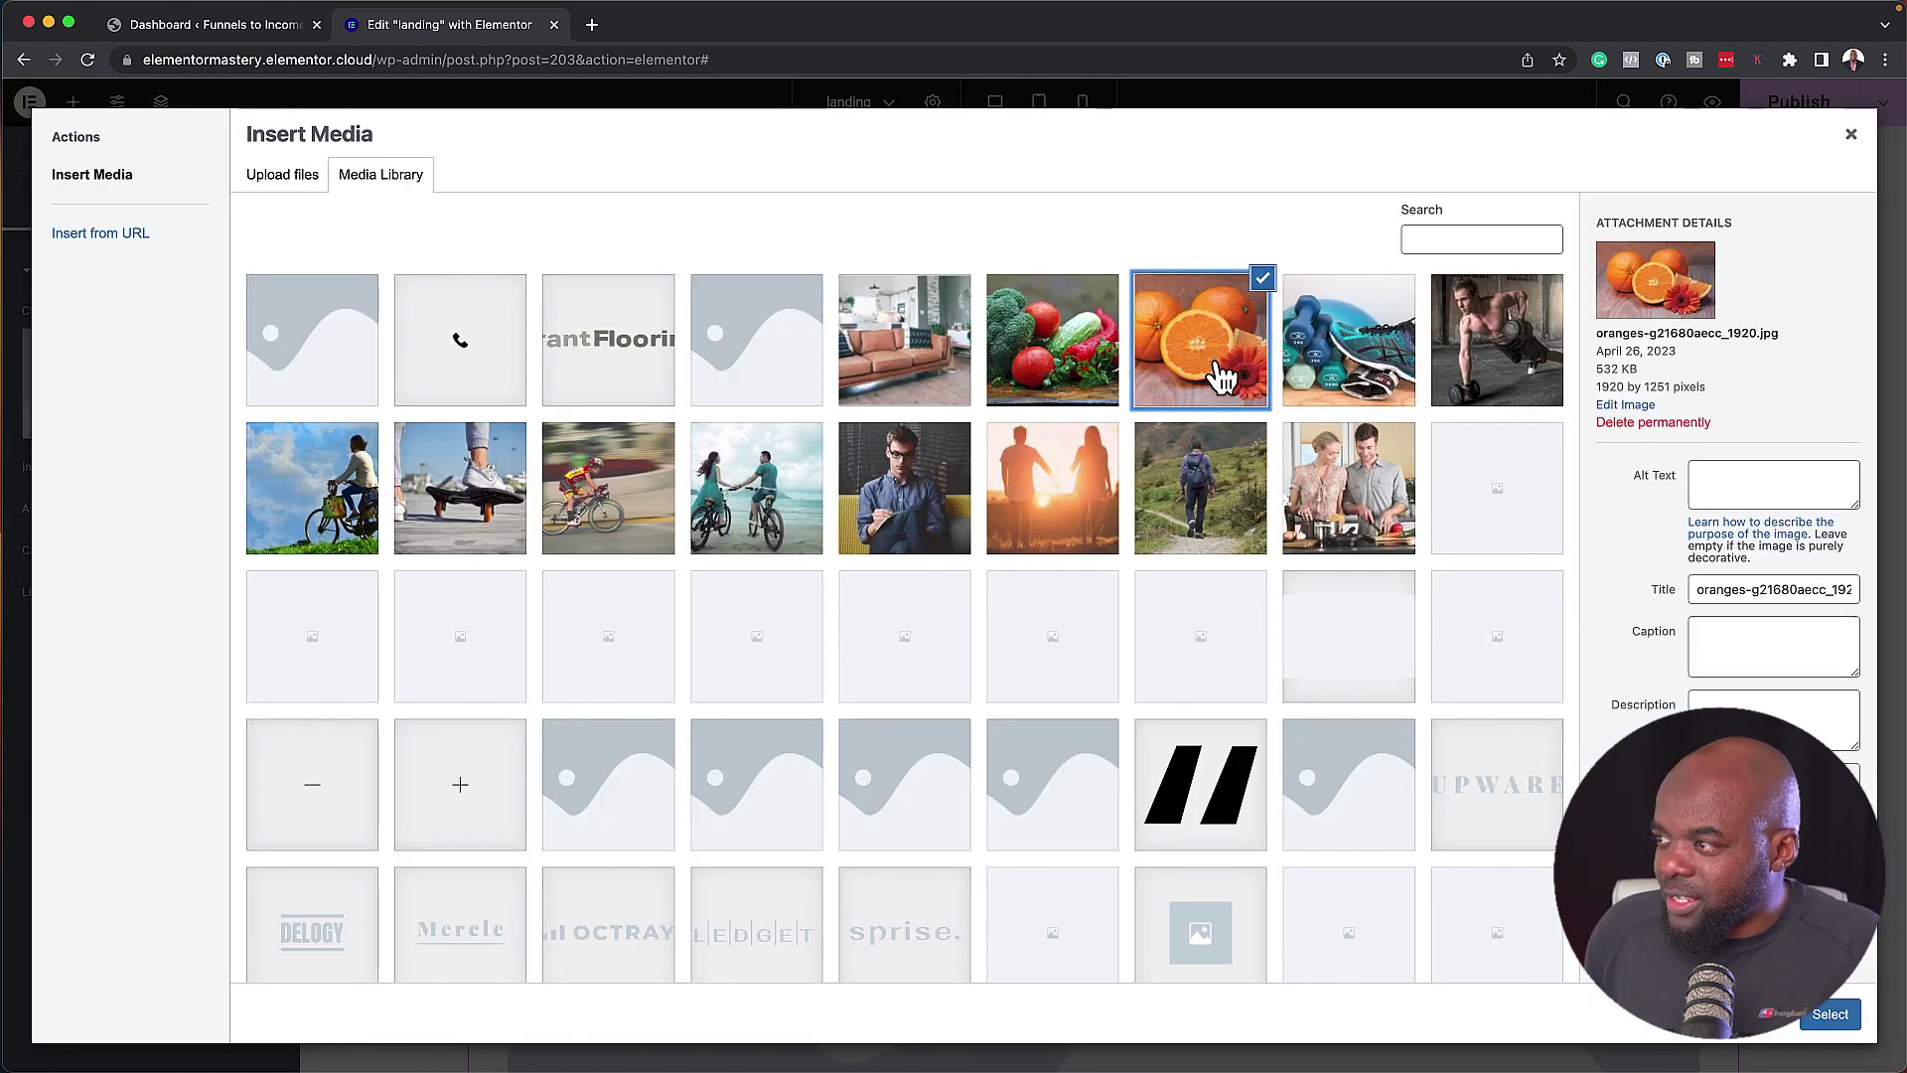
left_click(1847, 1029)
scroll(1230, 952, "down", 5)
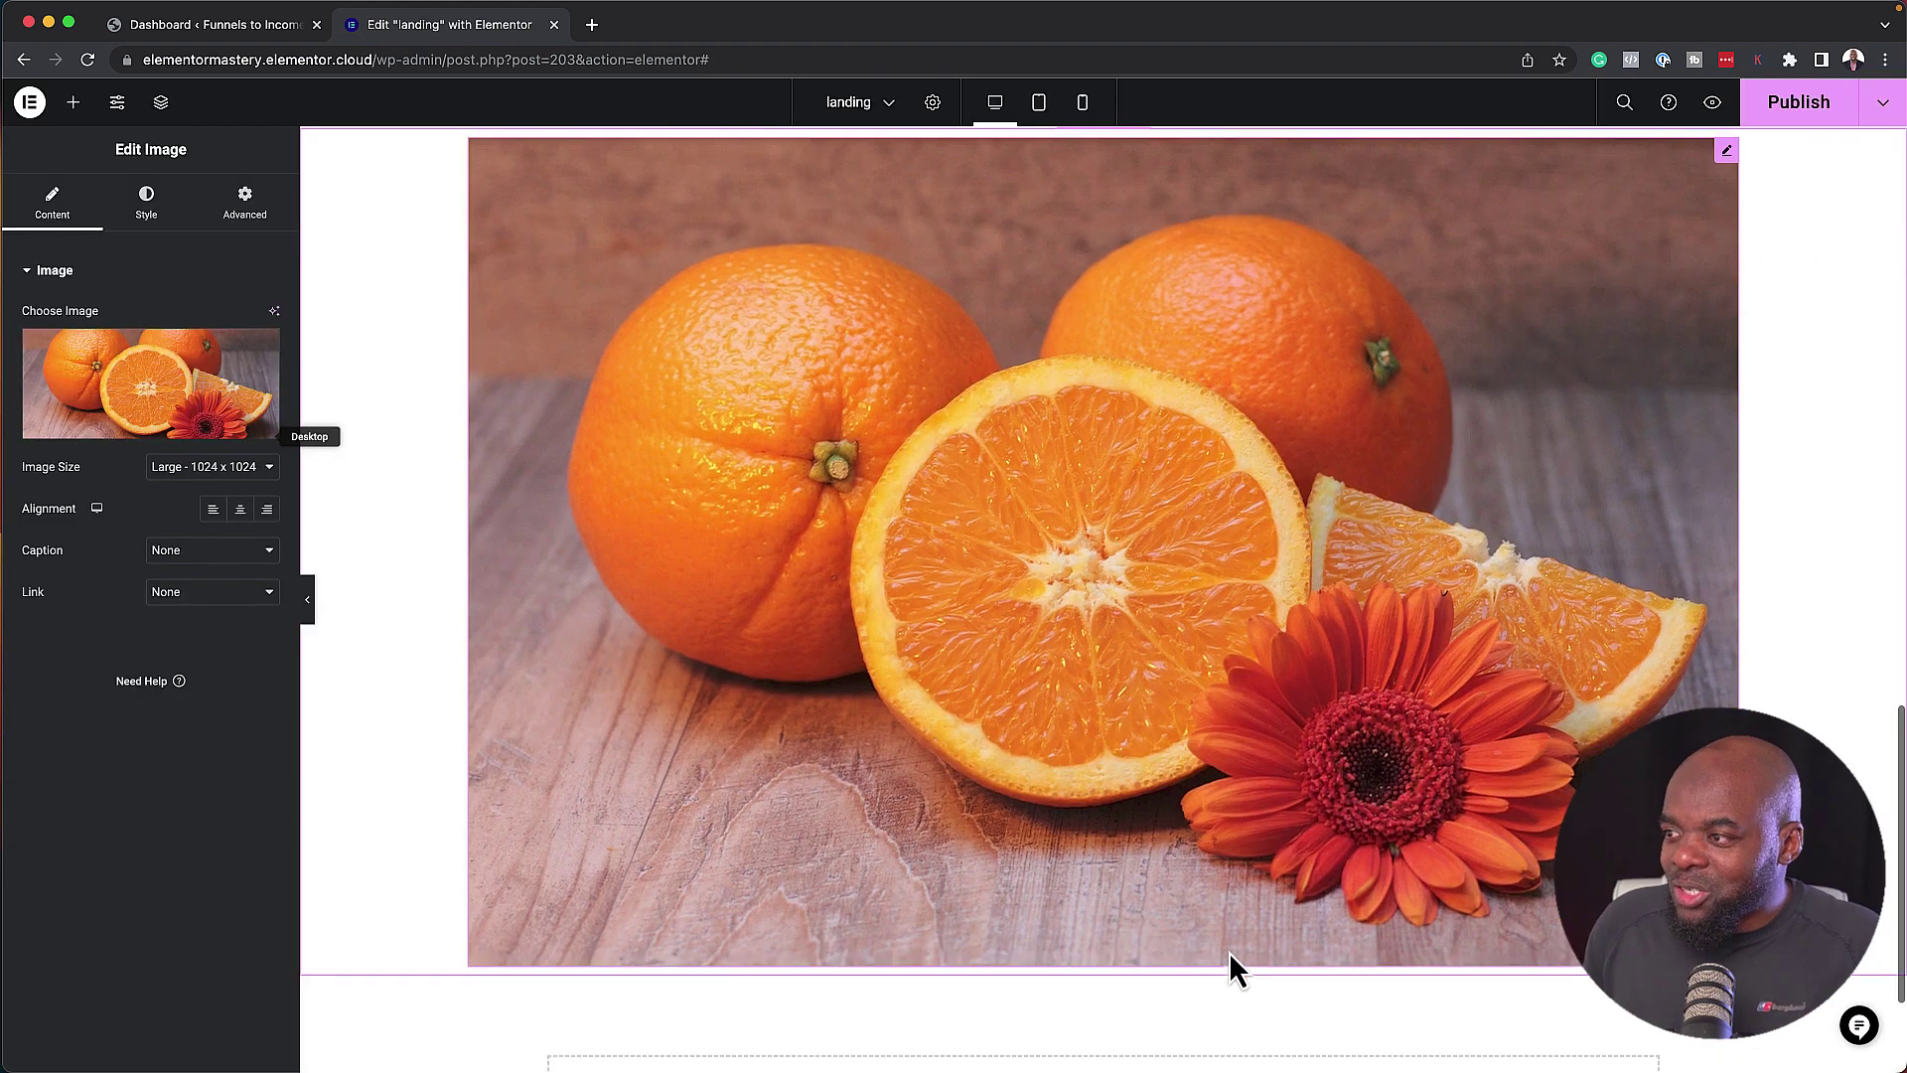
Give the image's container a classic background in the dark brown sampled from the oranges photo with the Color Sampler.
scroll(1230, 952, "up", 3)
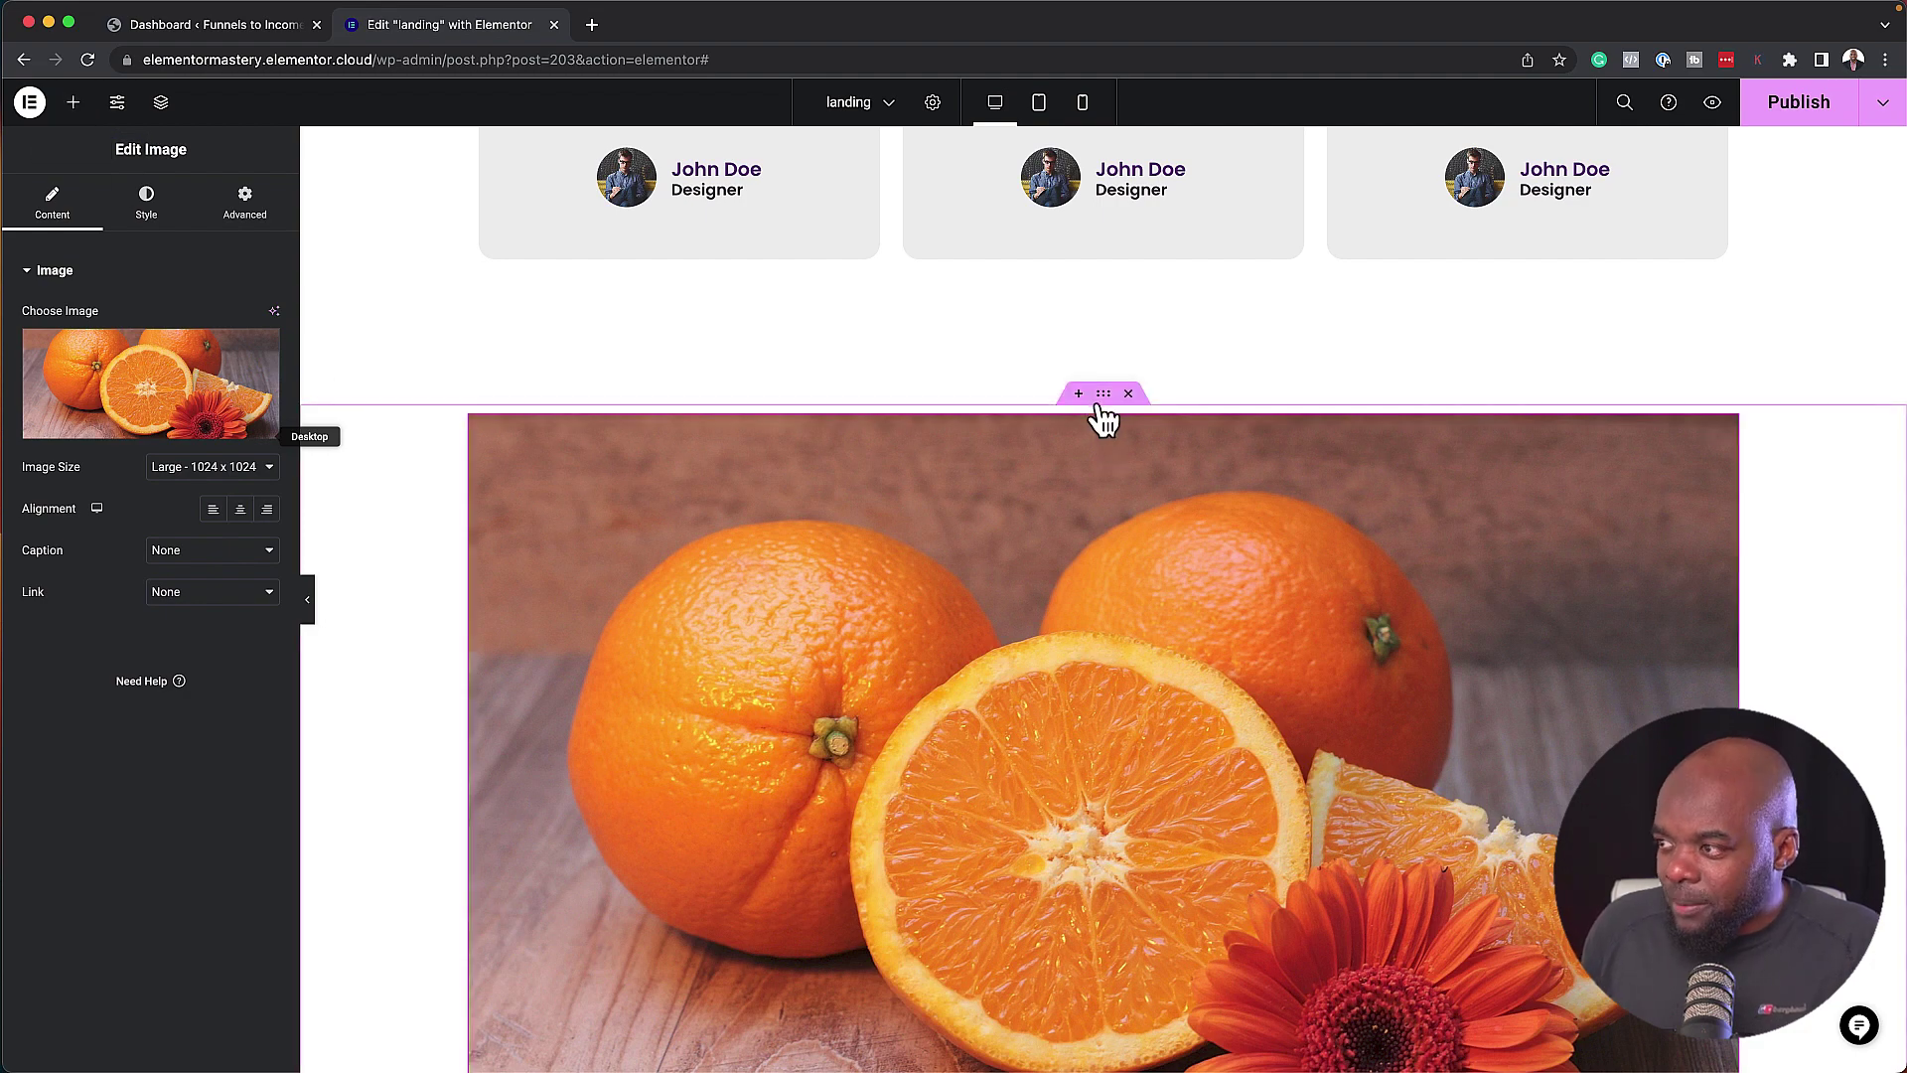
left_click(1105, 396)
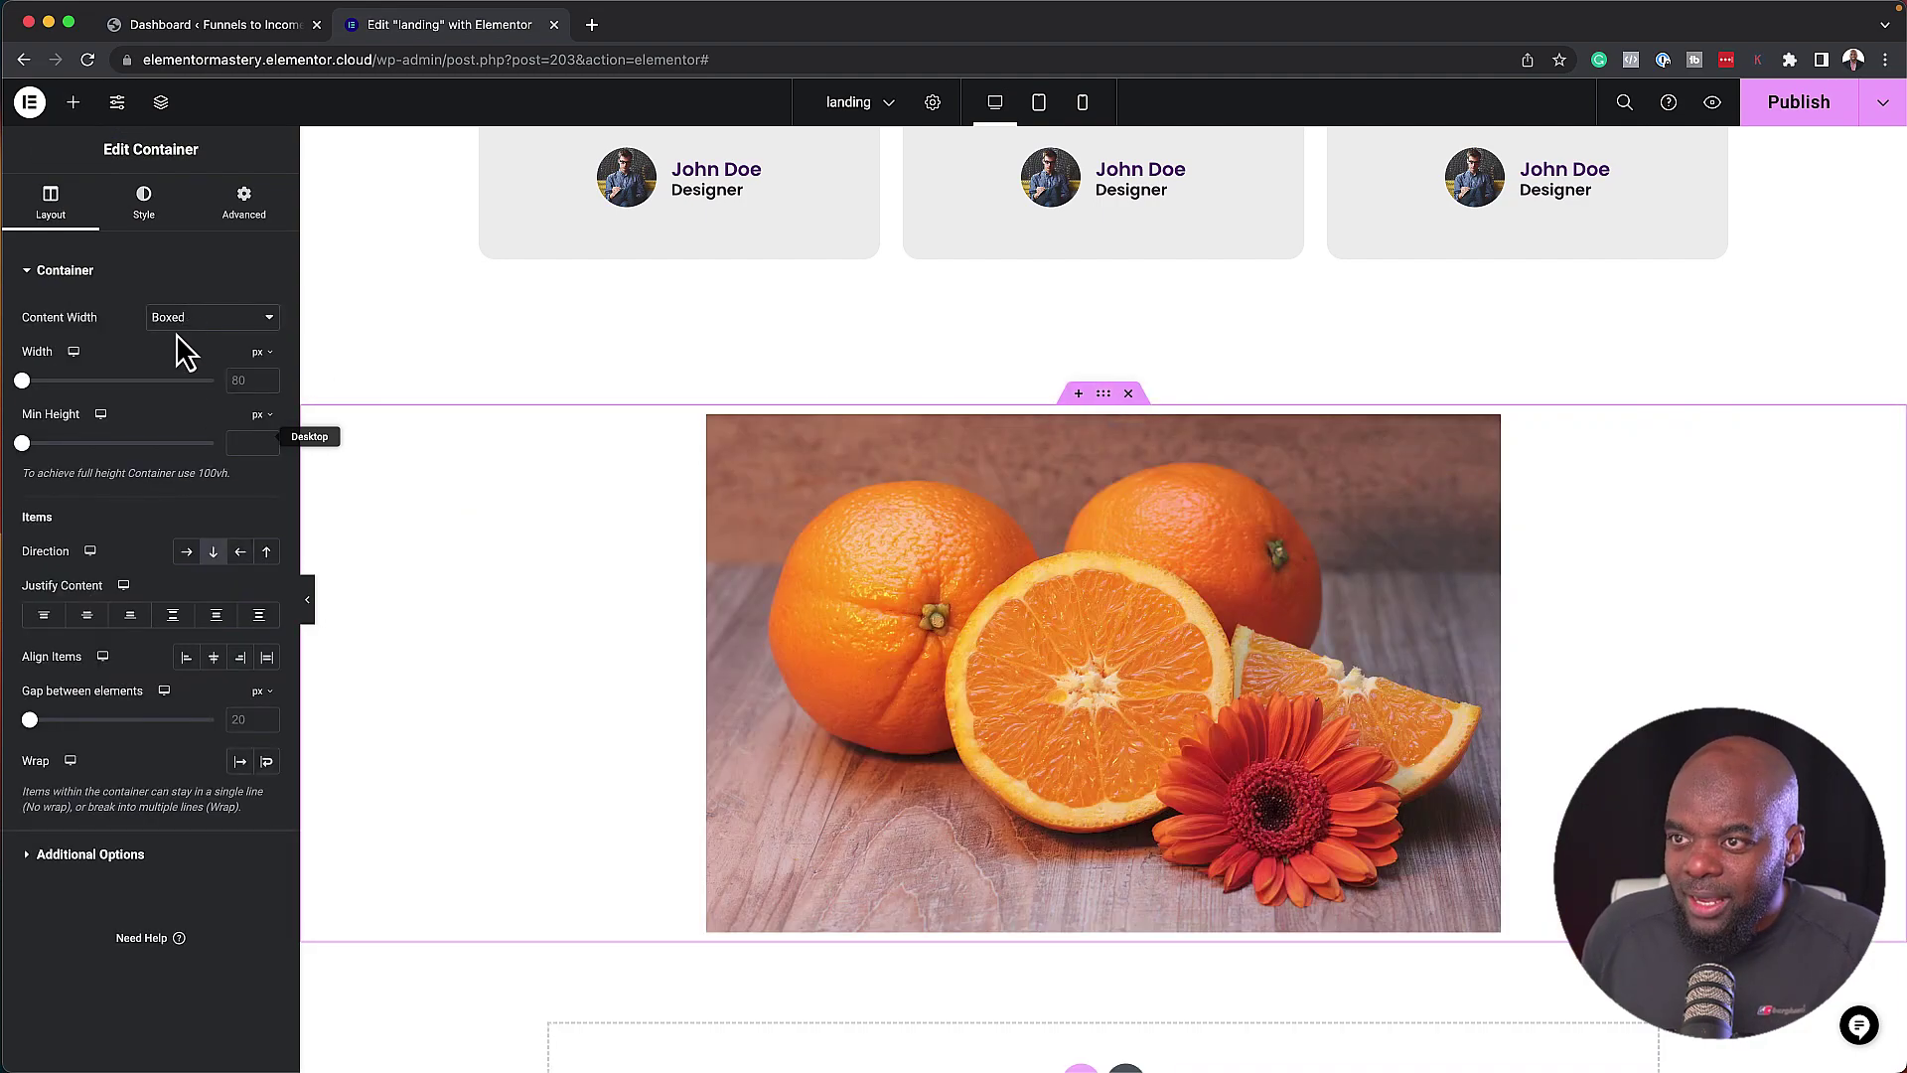
left_click(149, 220)
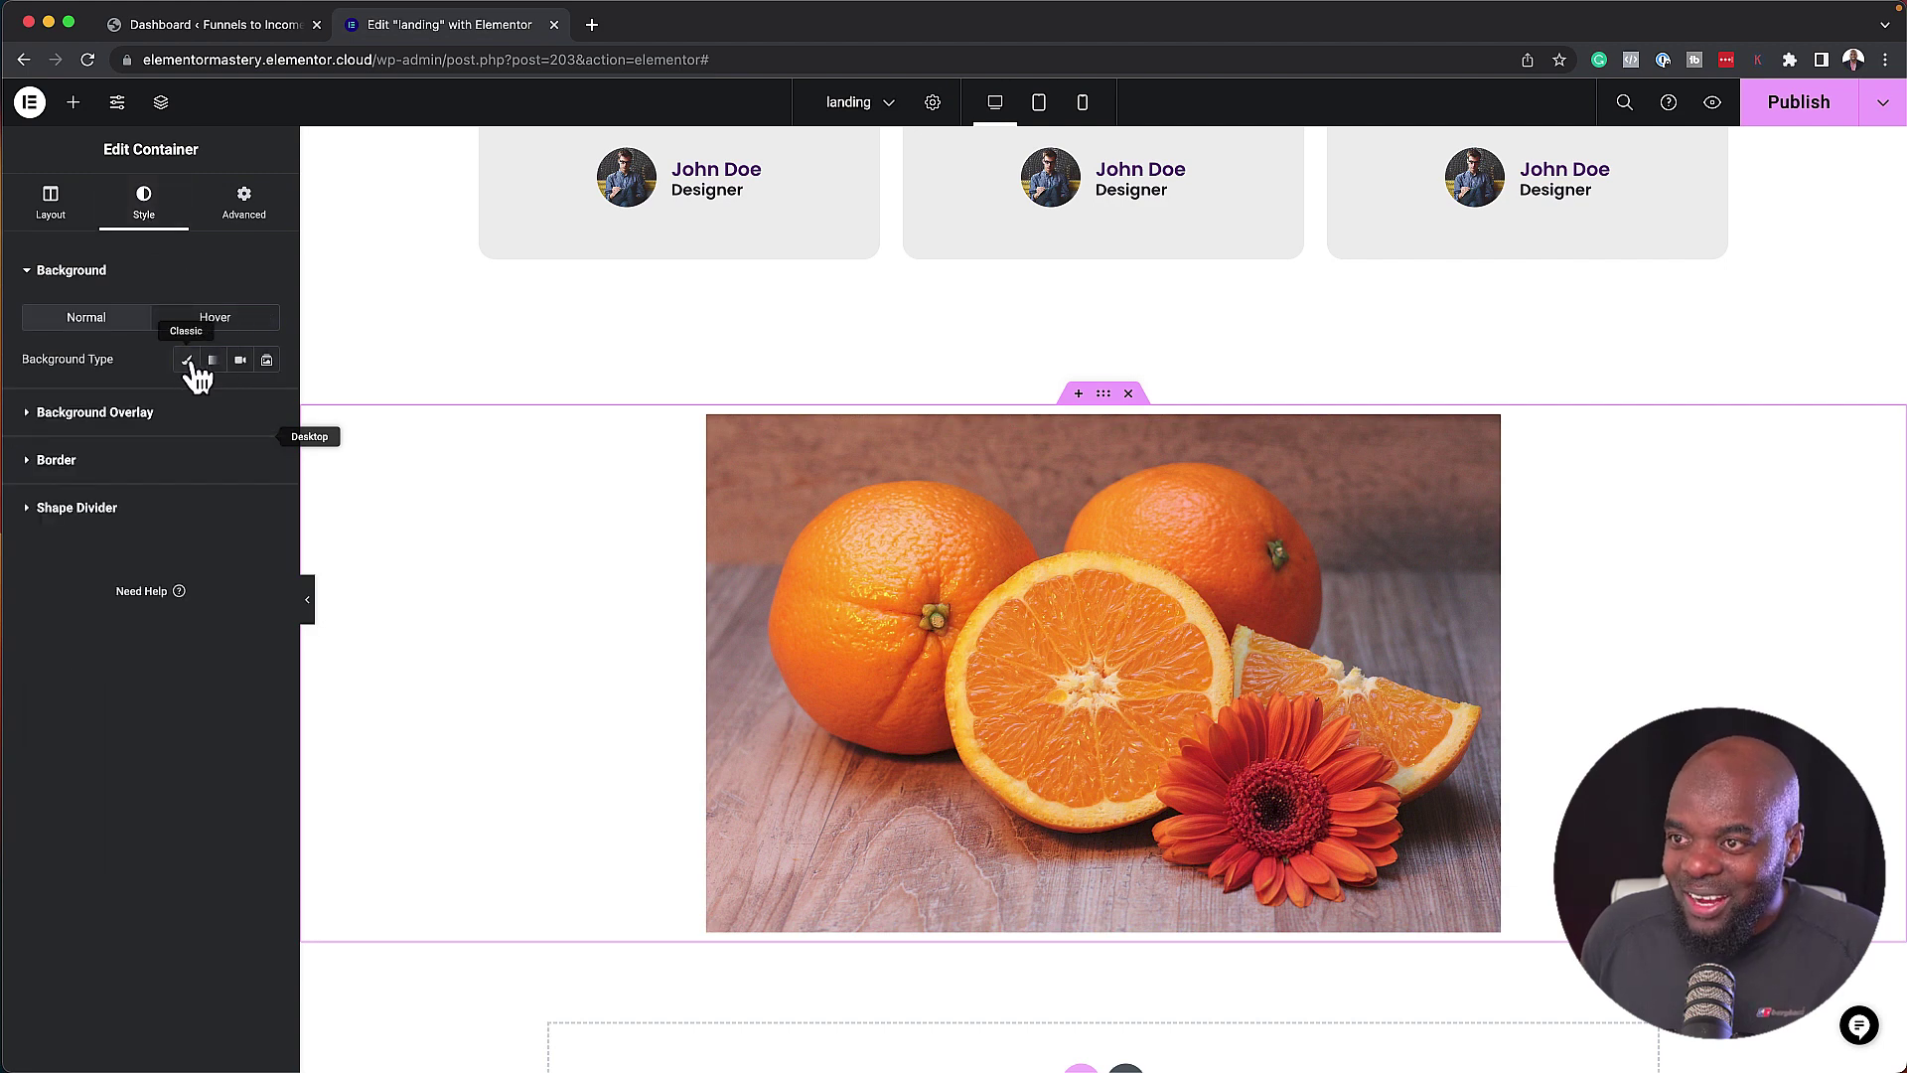
left_click(188, 361)
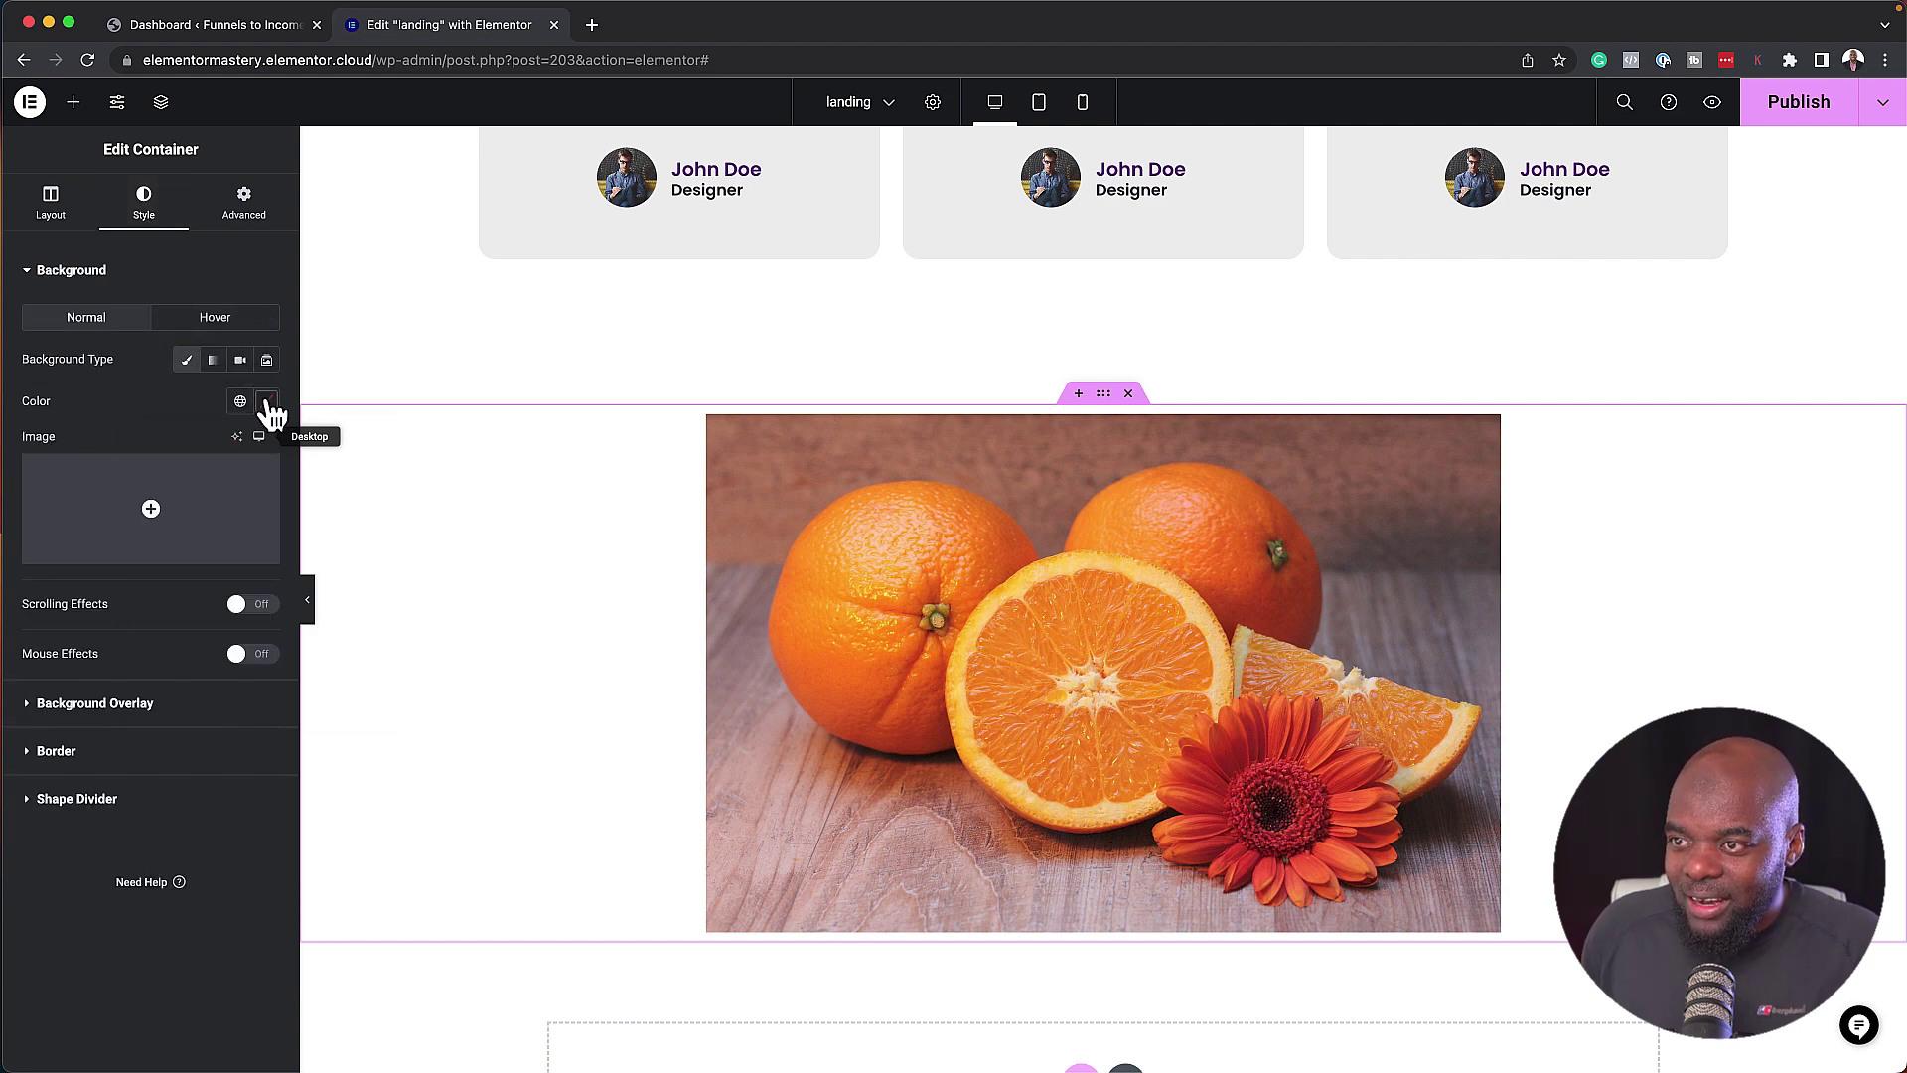
left_click(268, 402)
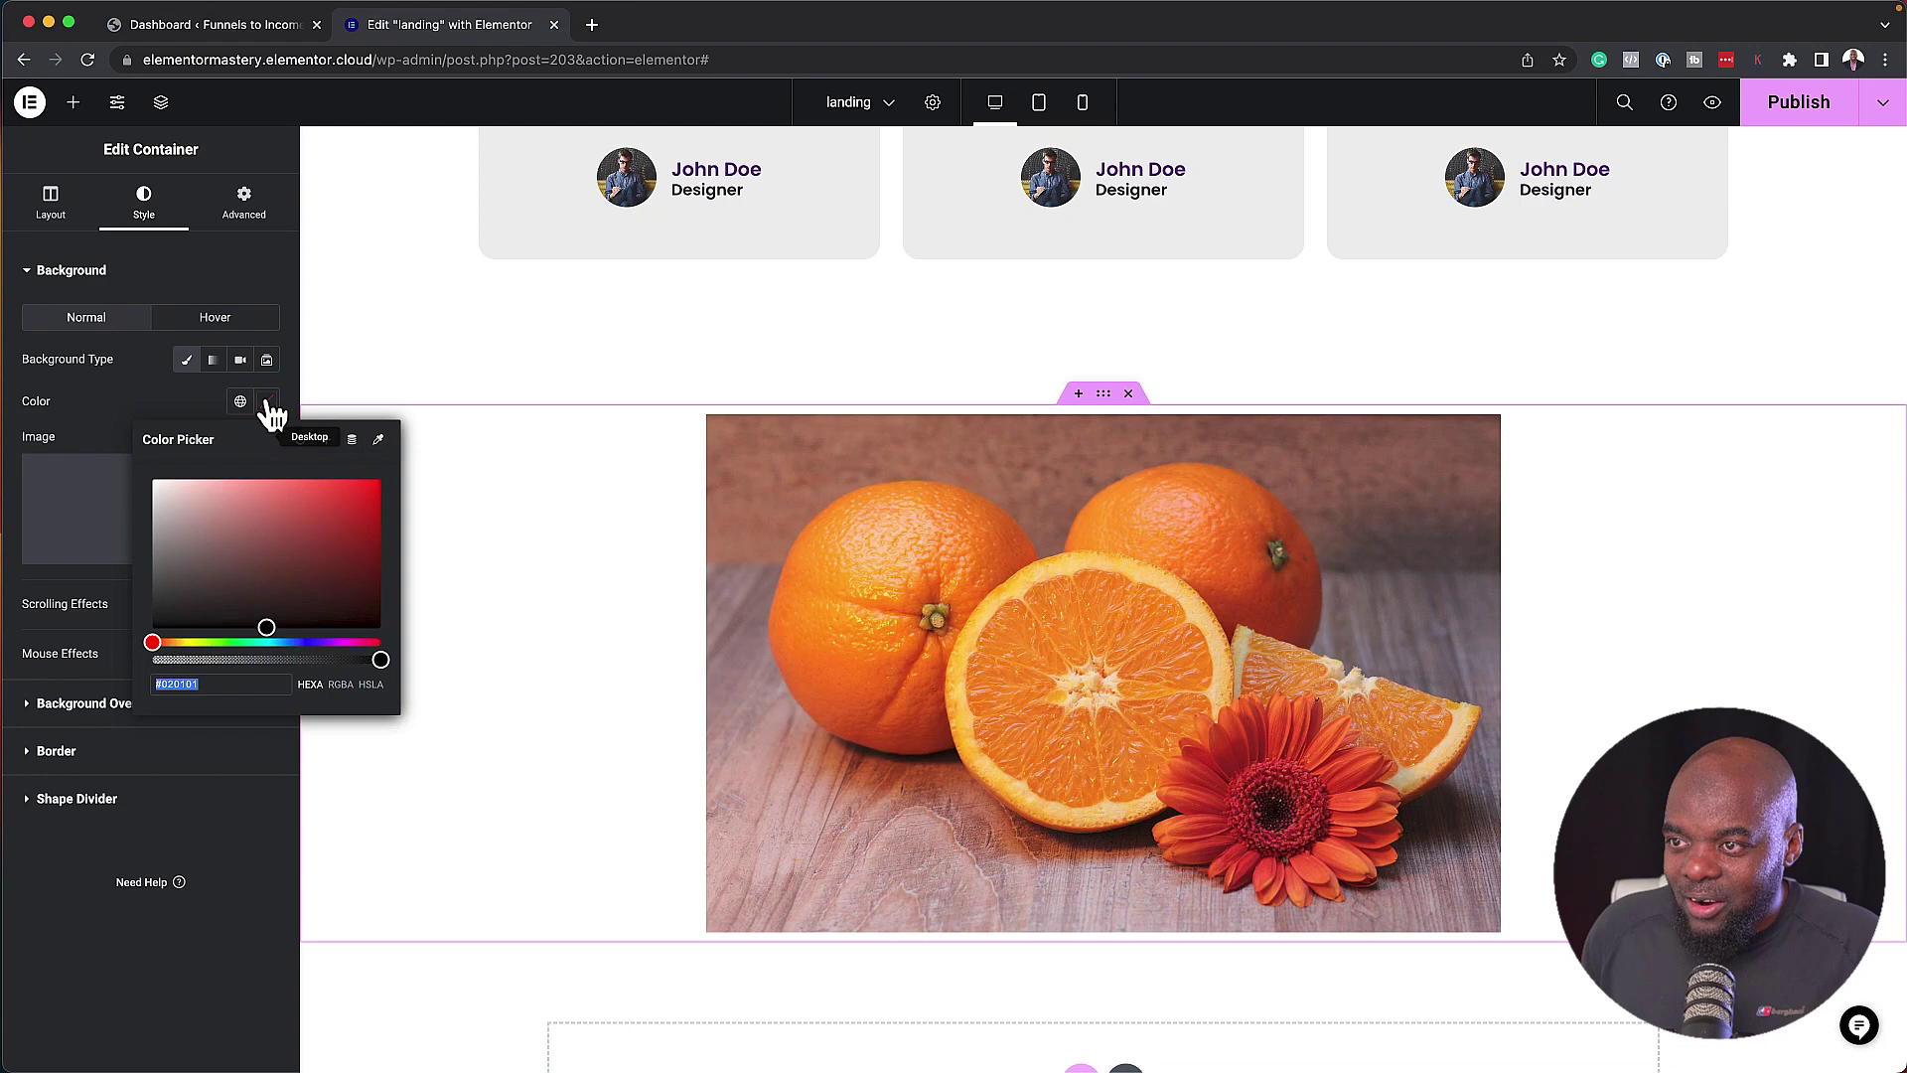
left_click(379, 438)
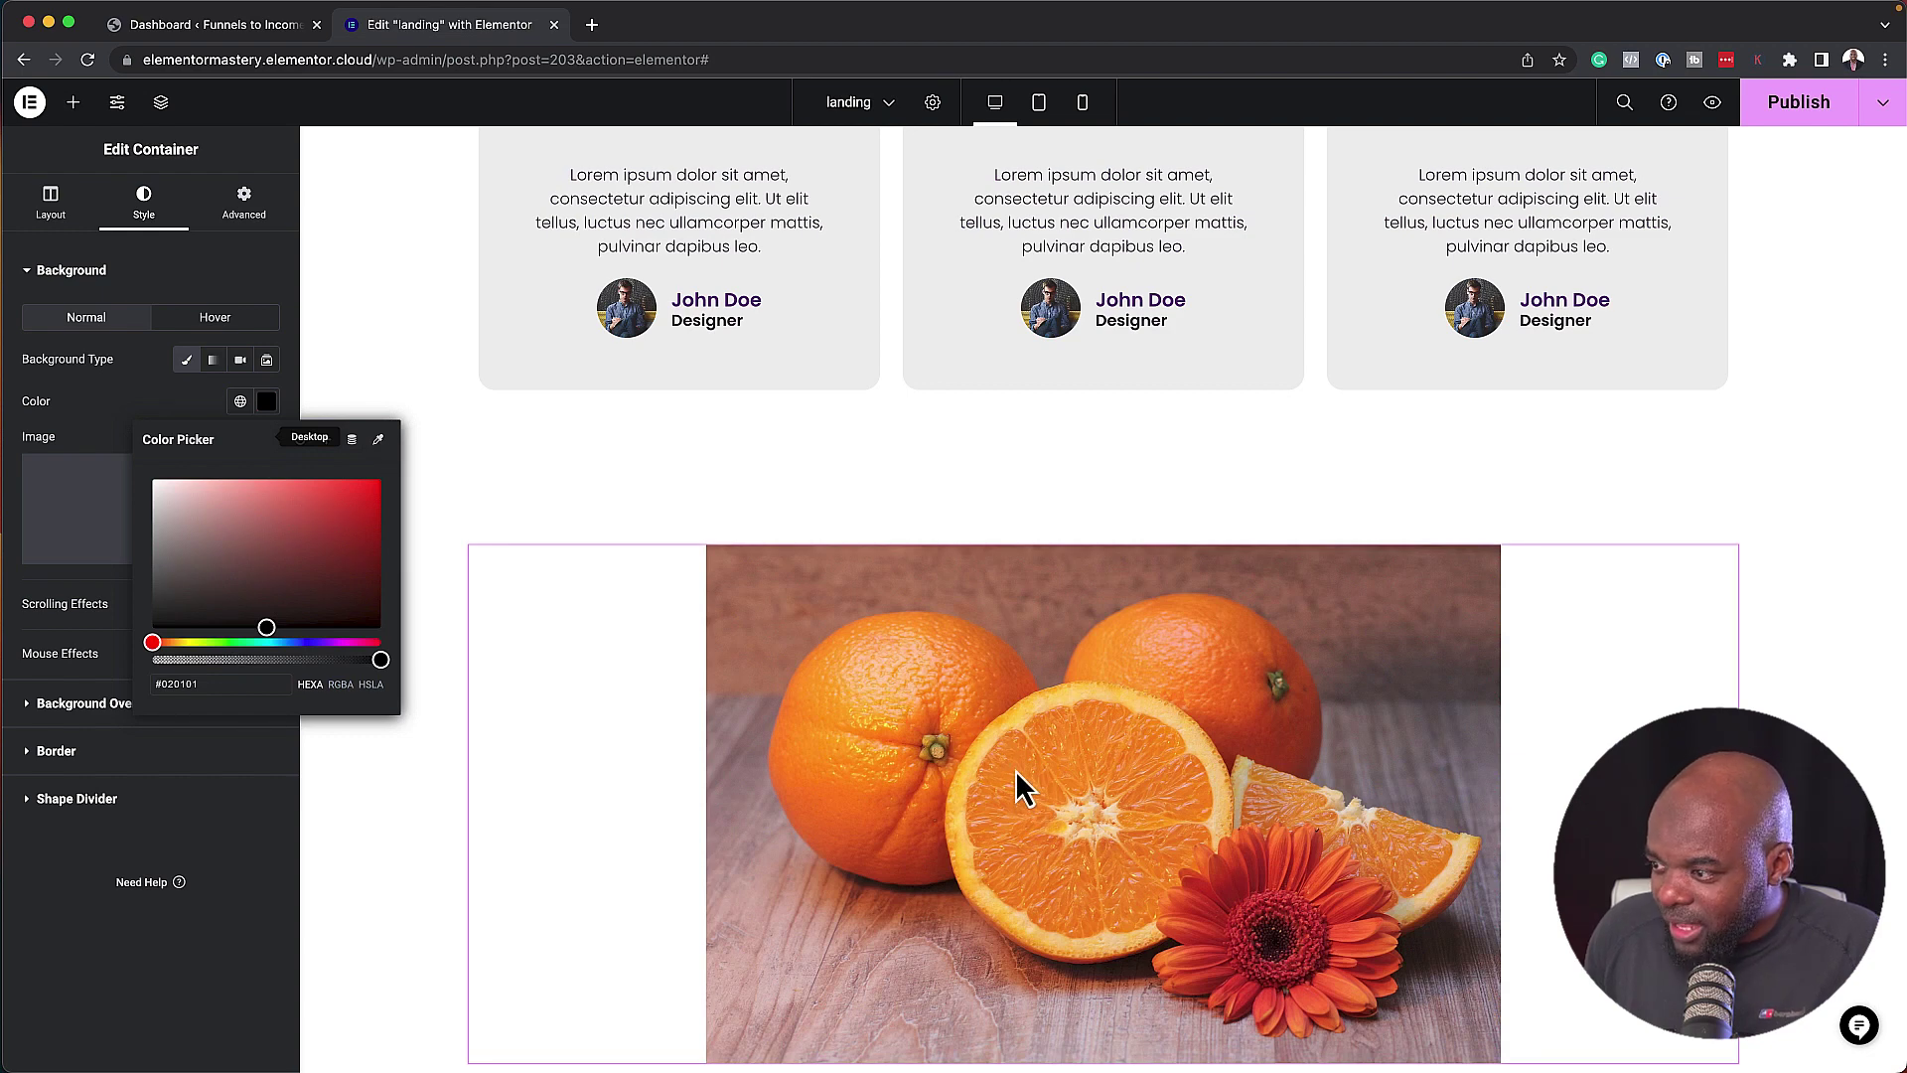
mouse_move(1014, 772)
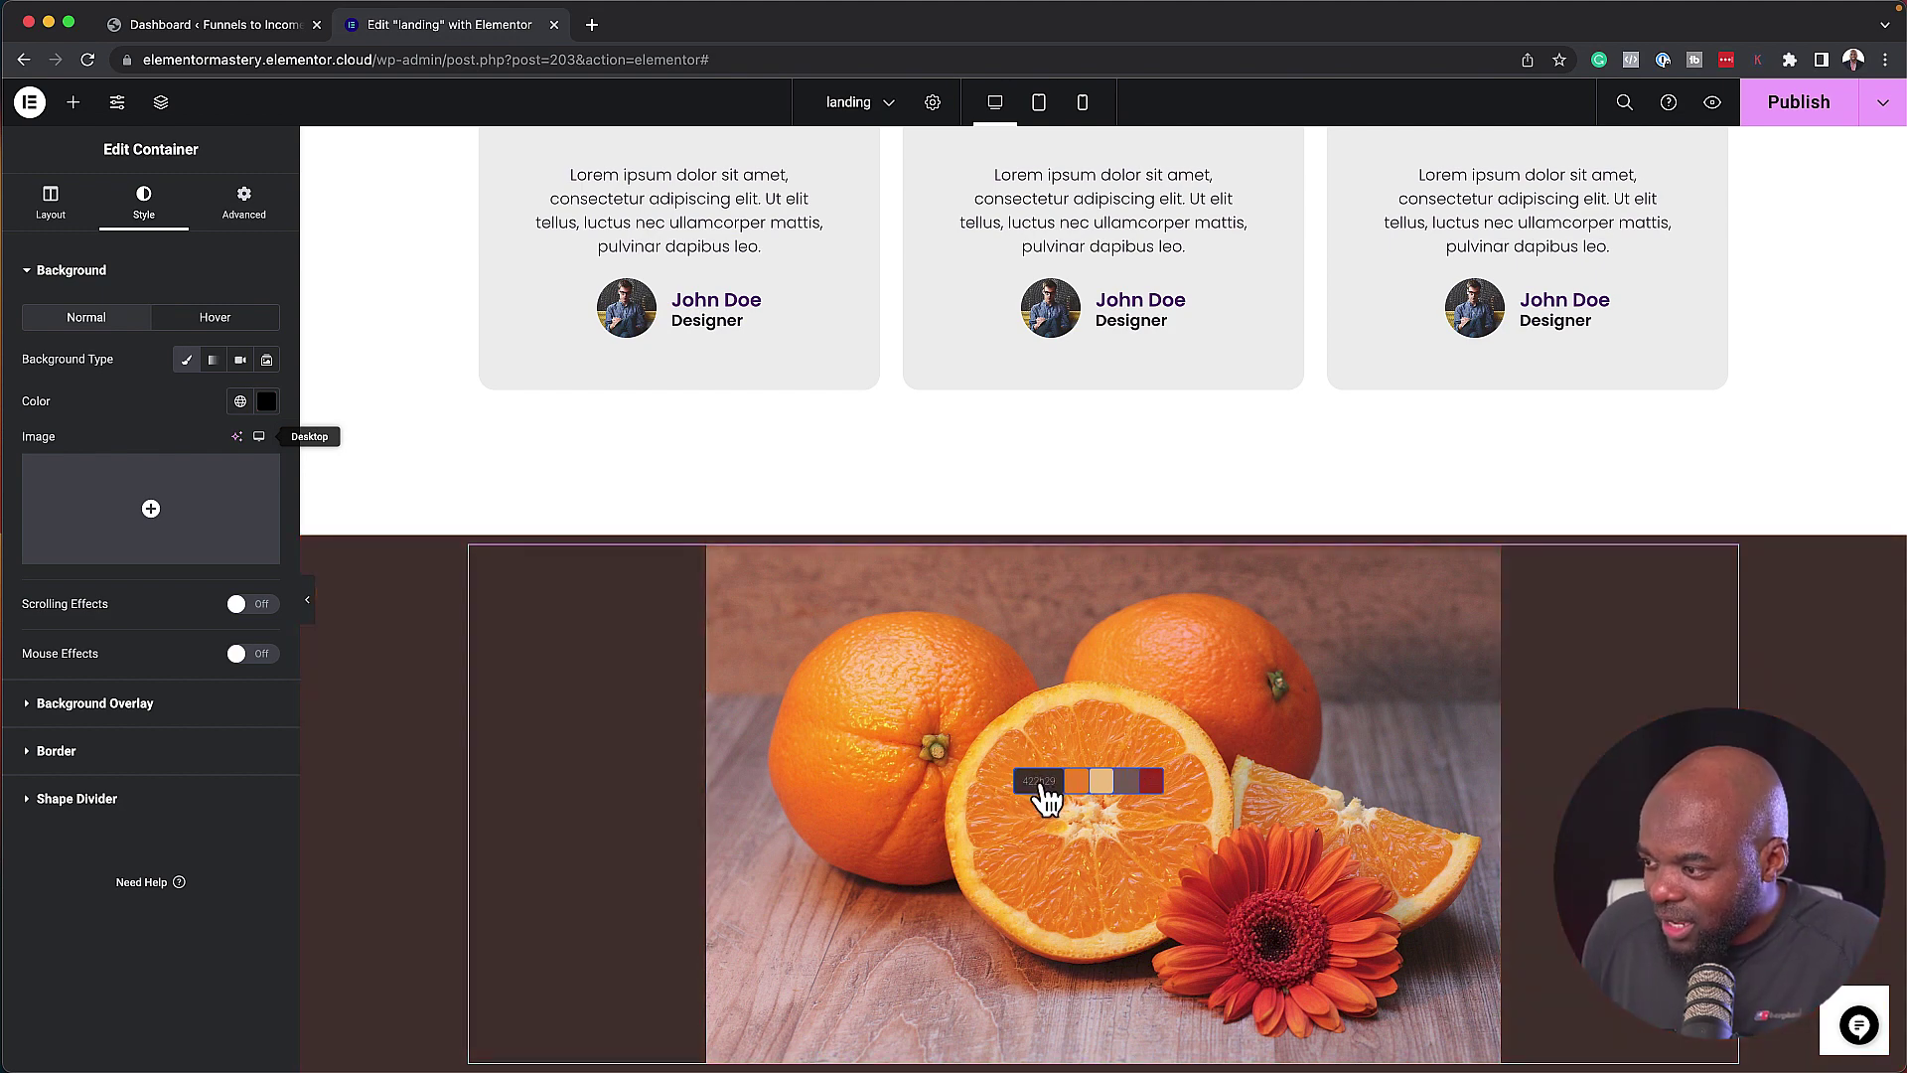
left_click(1040, 781)
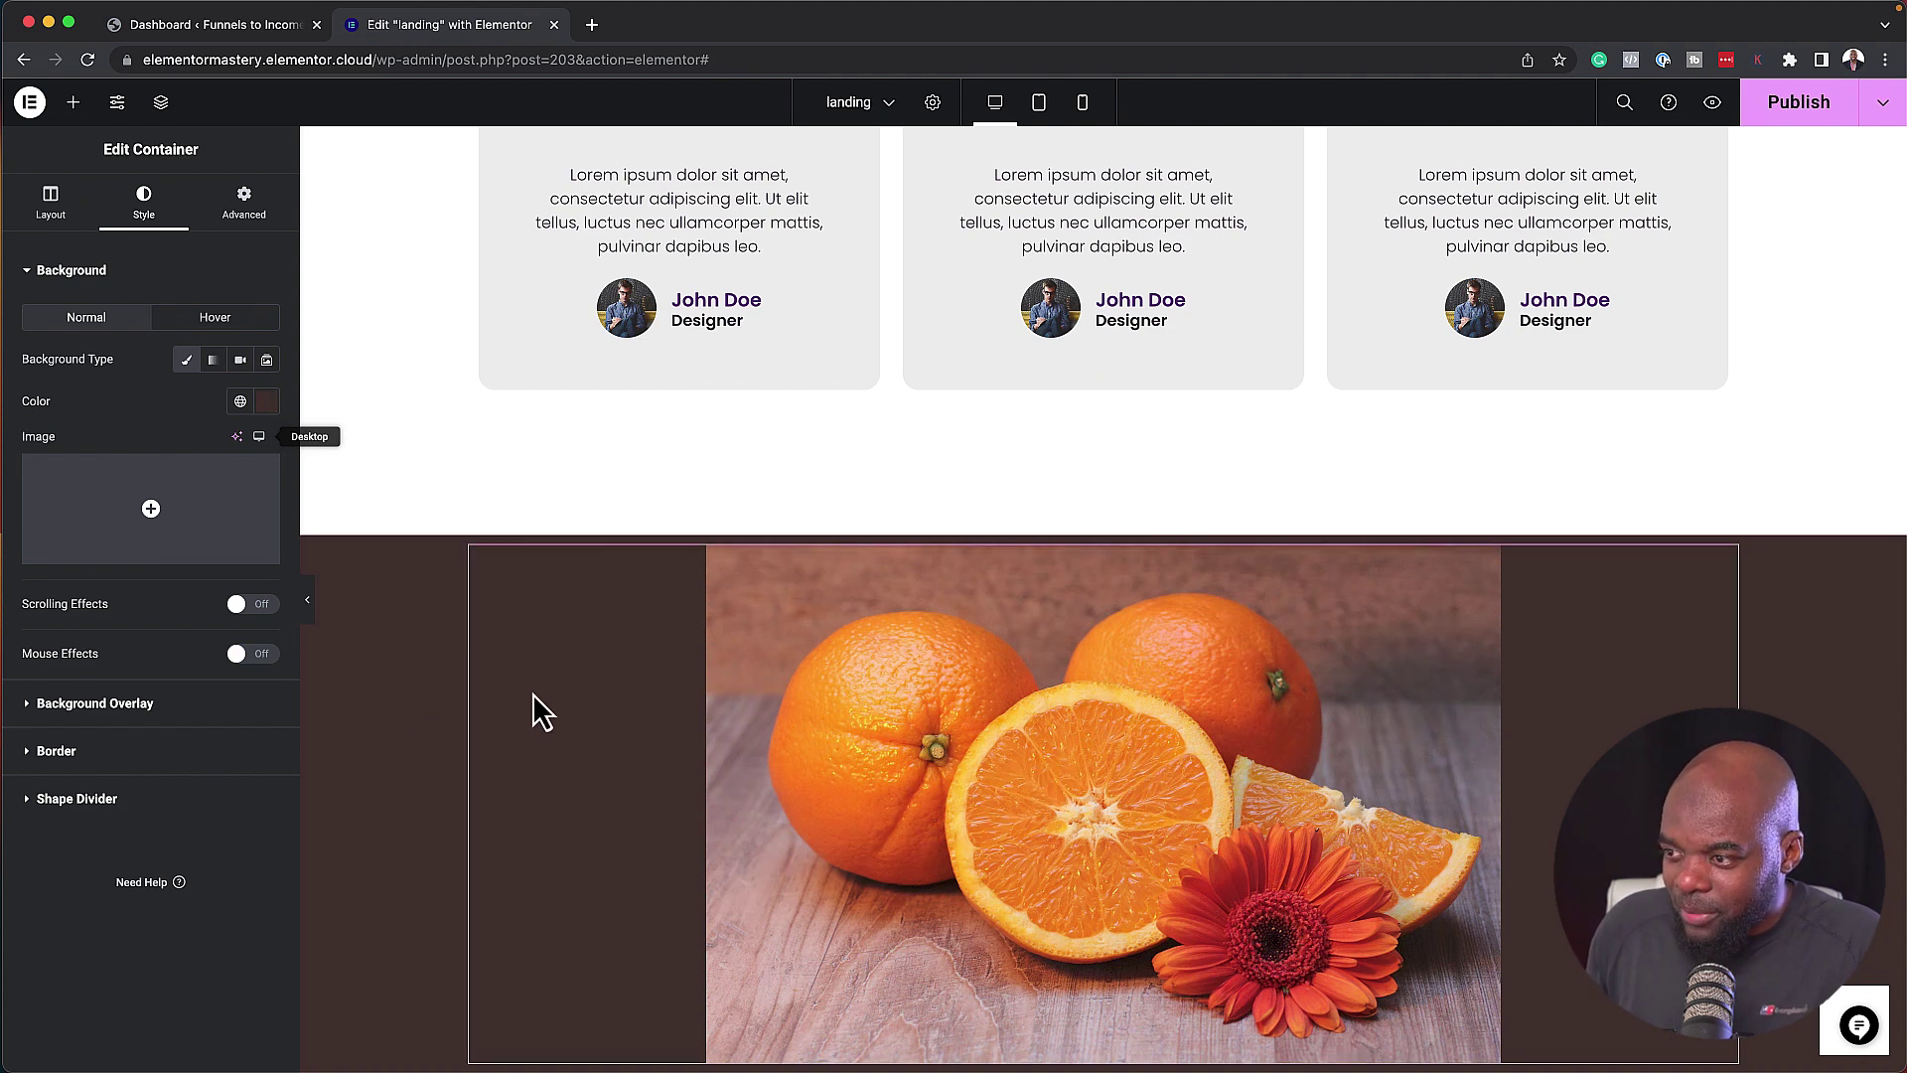
Add a Heading widget above the oranges image inside the brown container.
scroll(545, 715, "down", 2)
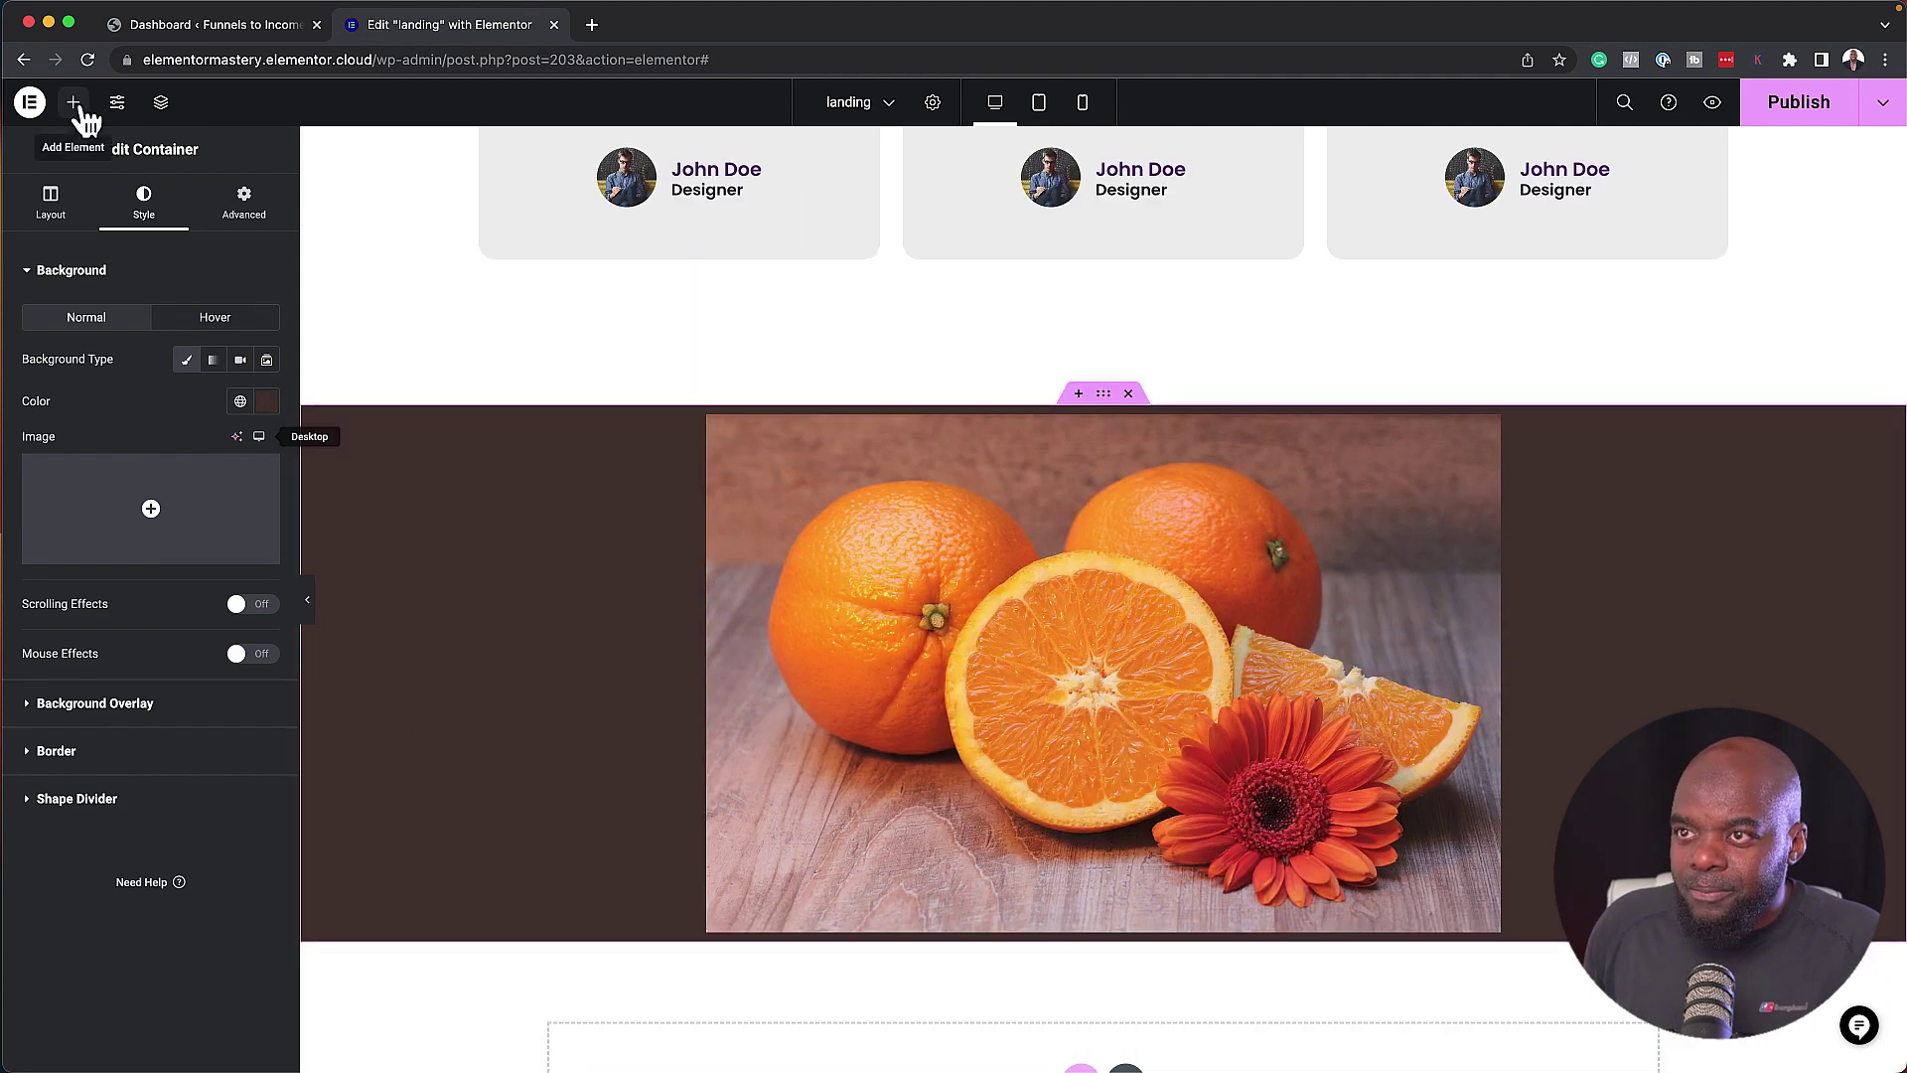
left_click(83, 111)
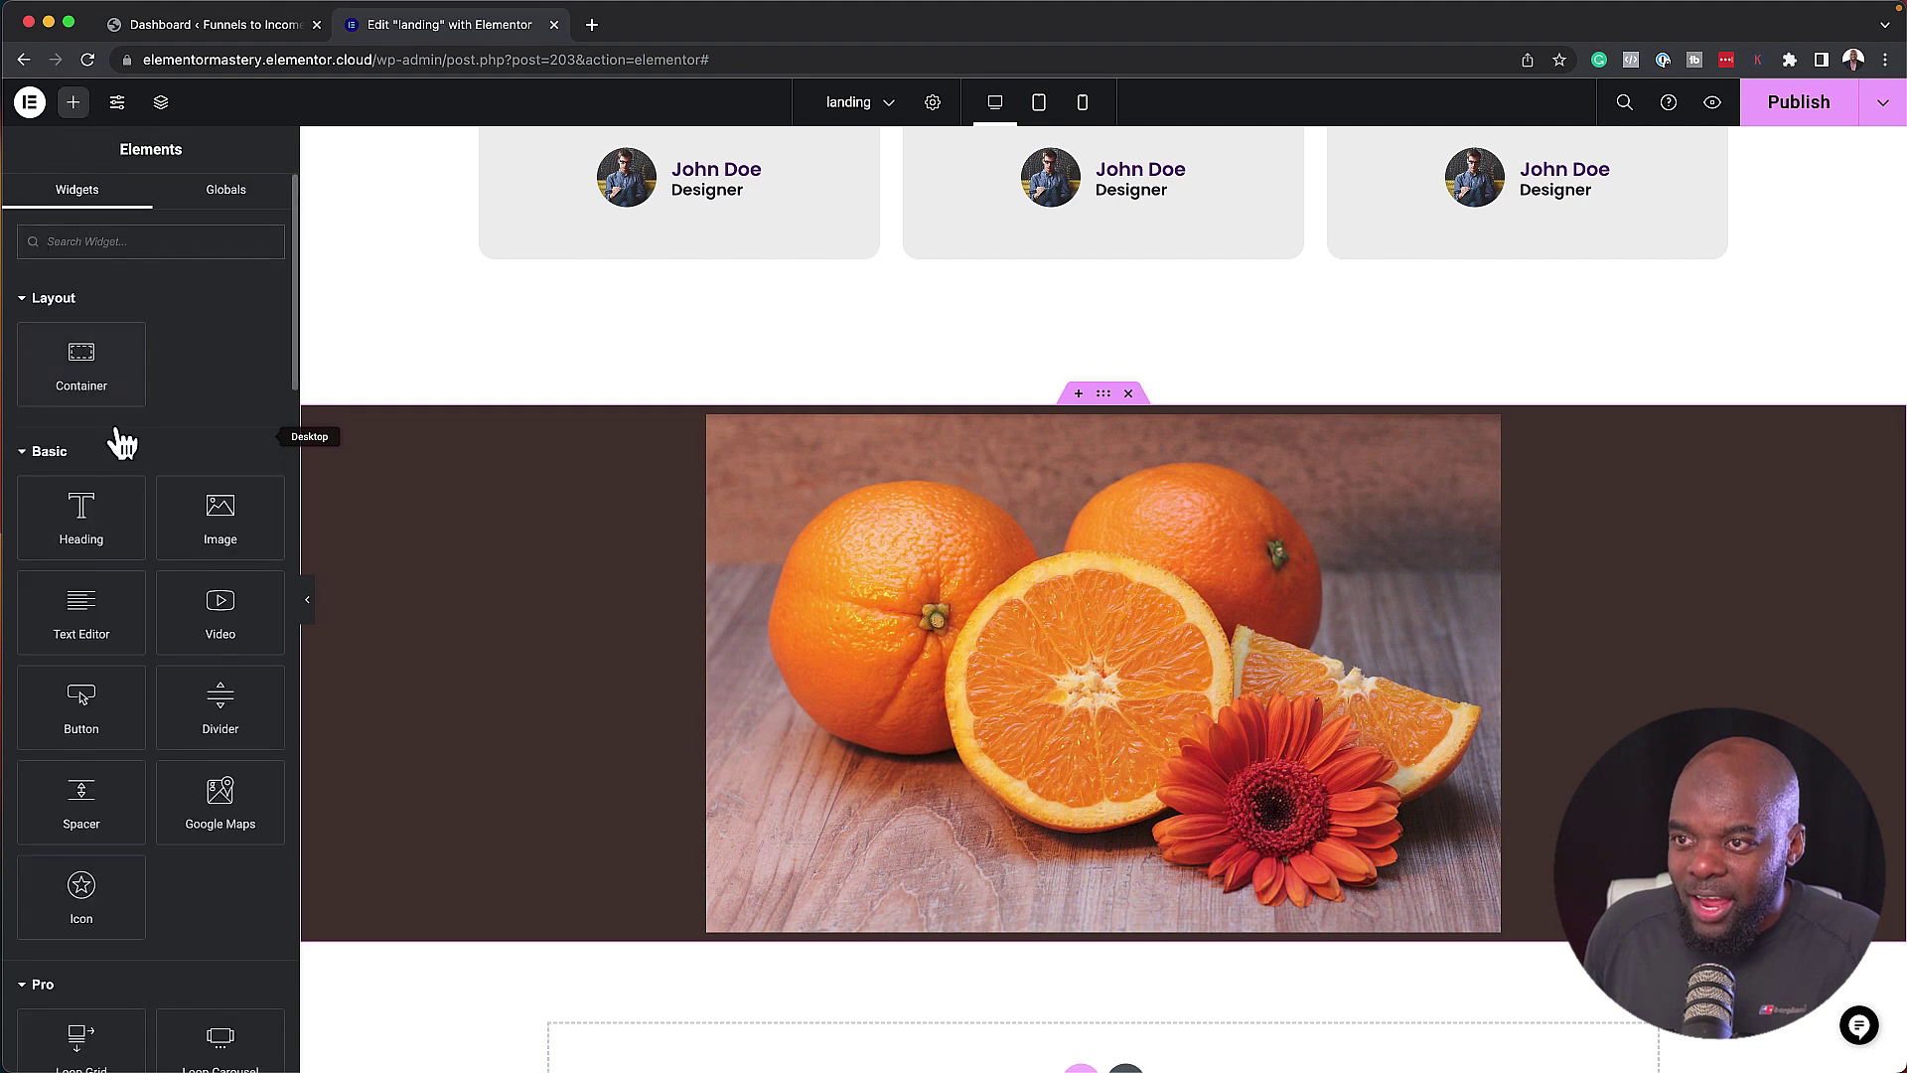
left_click_drag(81, 501, 617, 497)
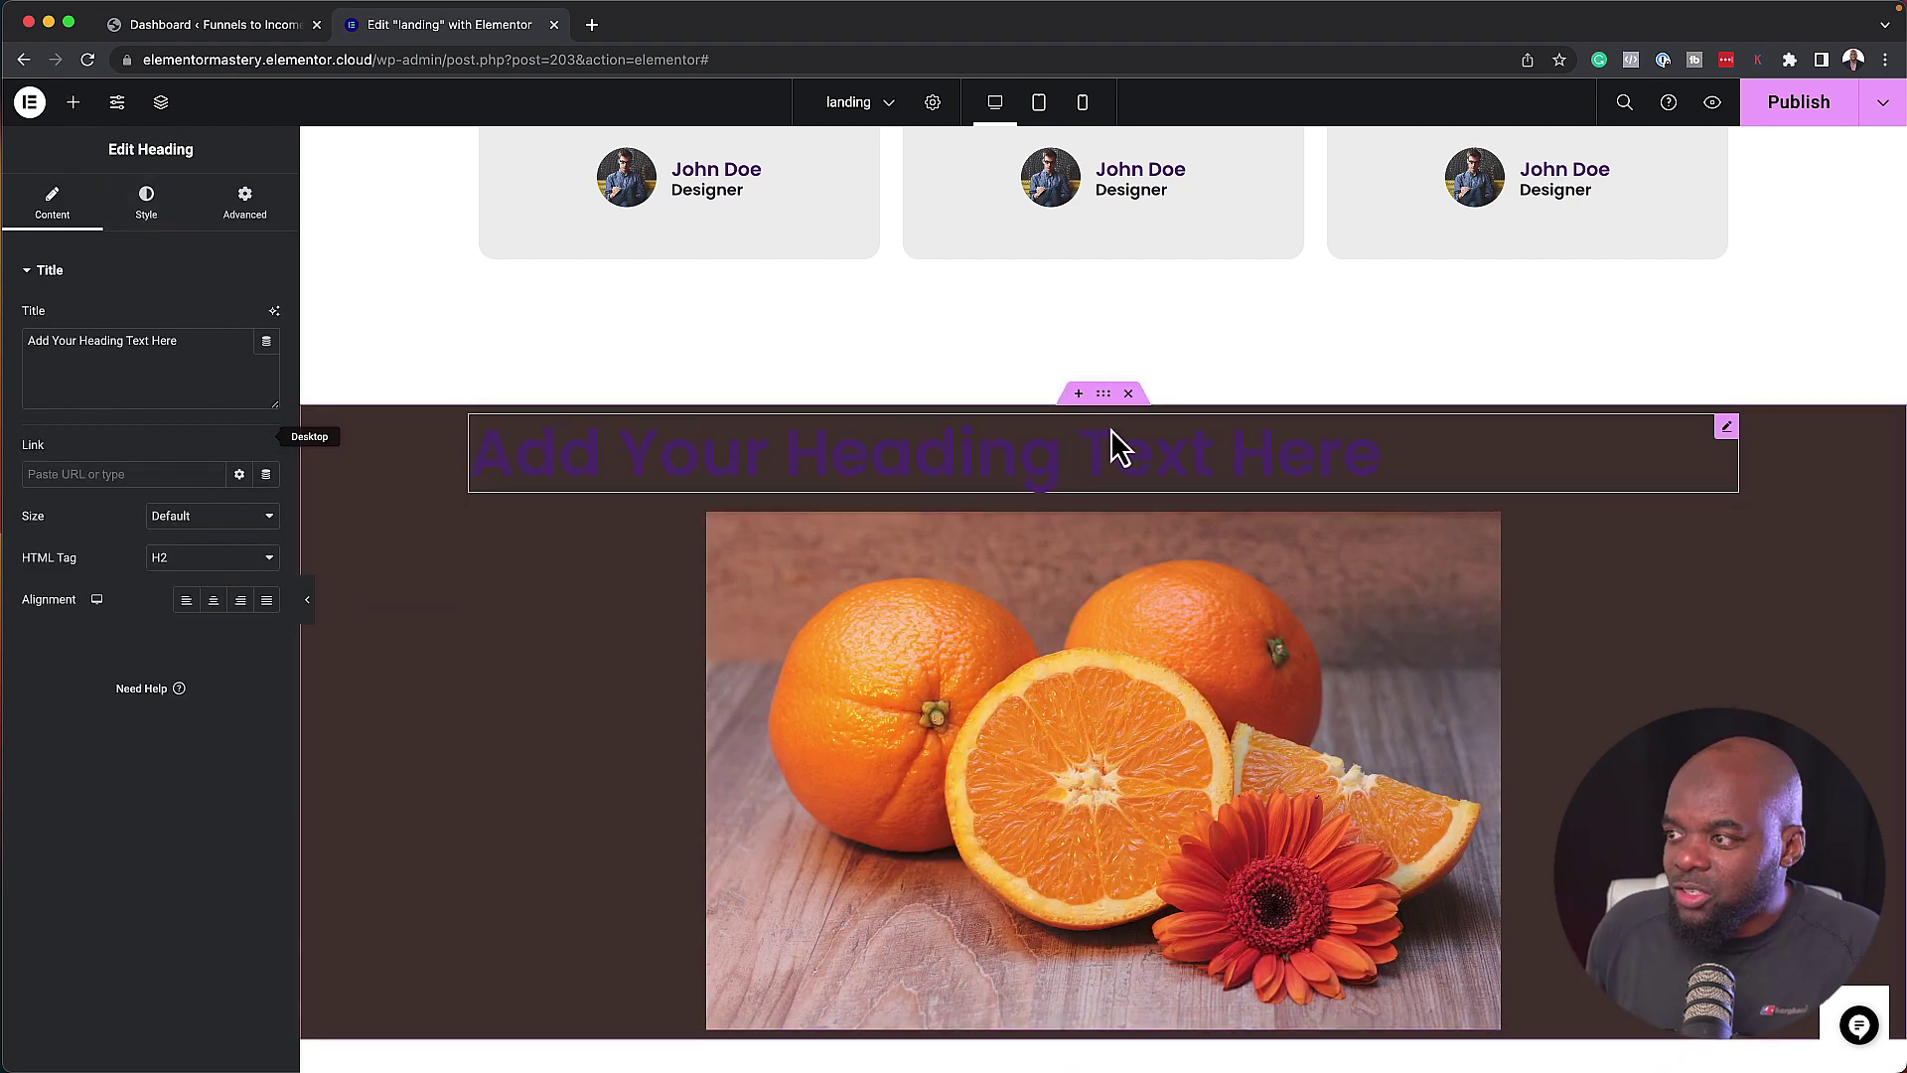
Set the brown container's item direction to horizontal row so the heading sits beside the image.
left_click(1103, 393)
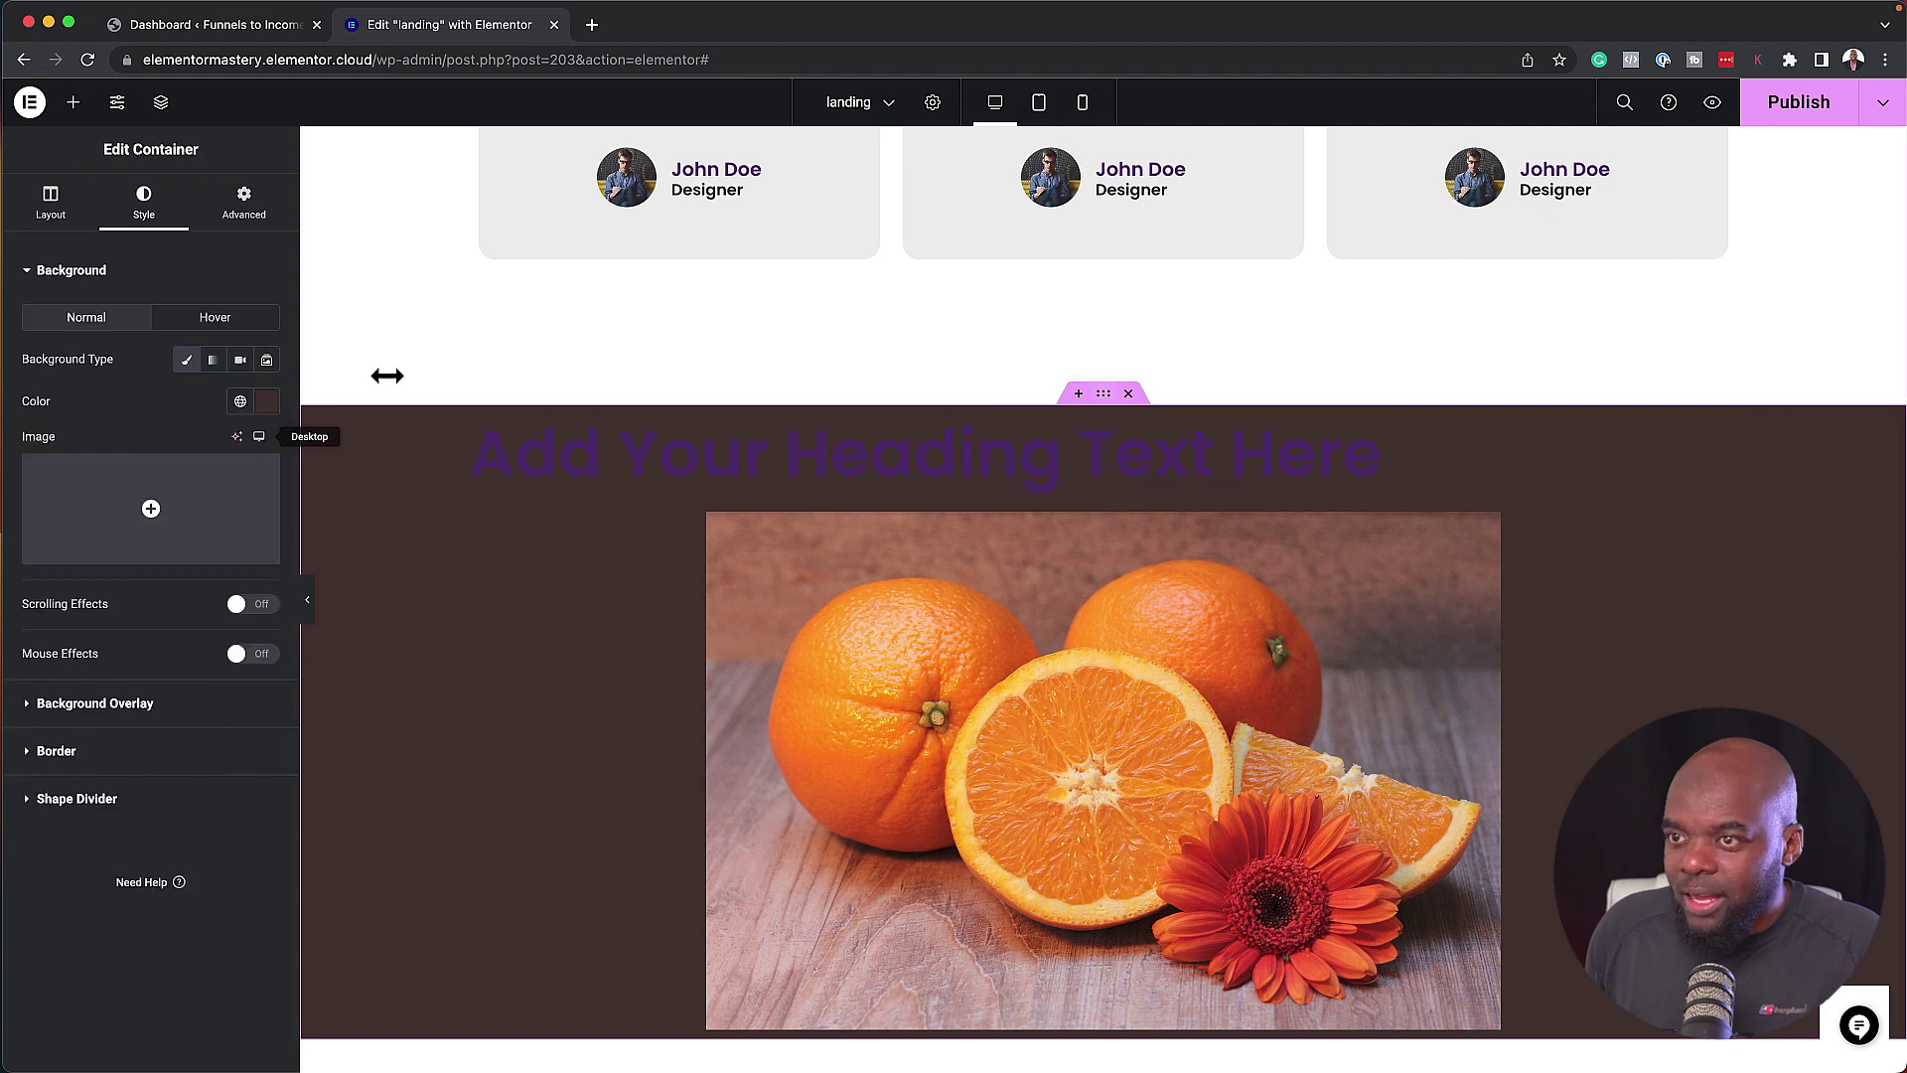
left_click(70, 210)
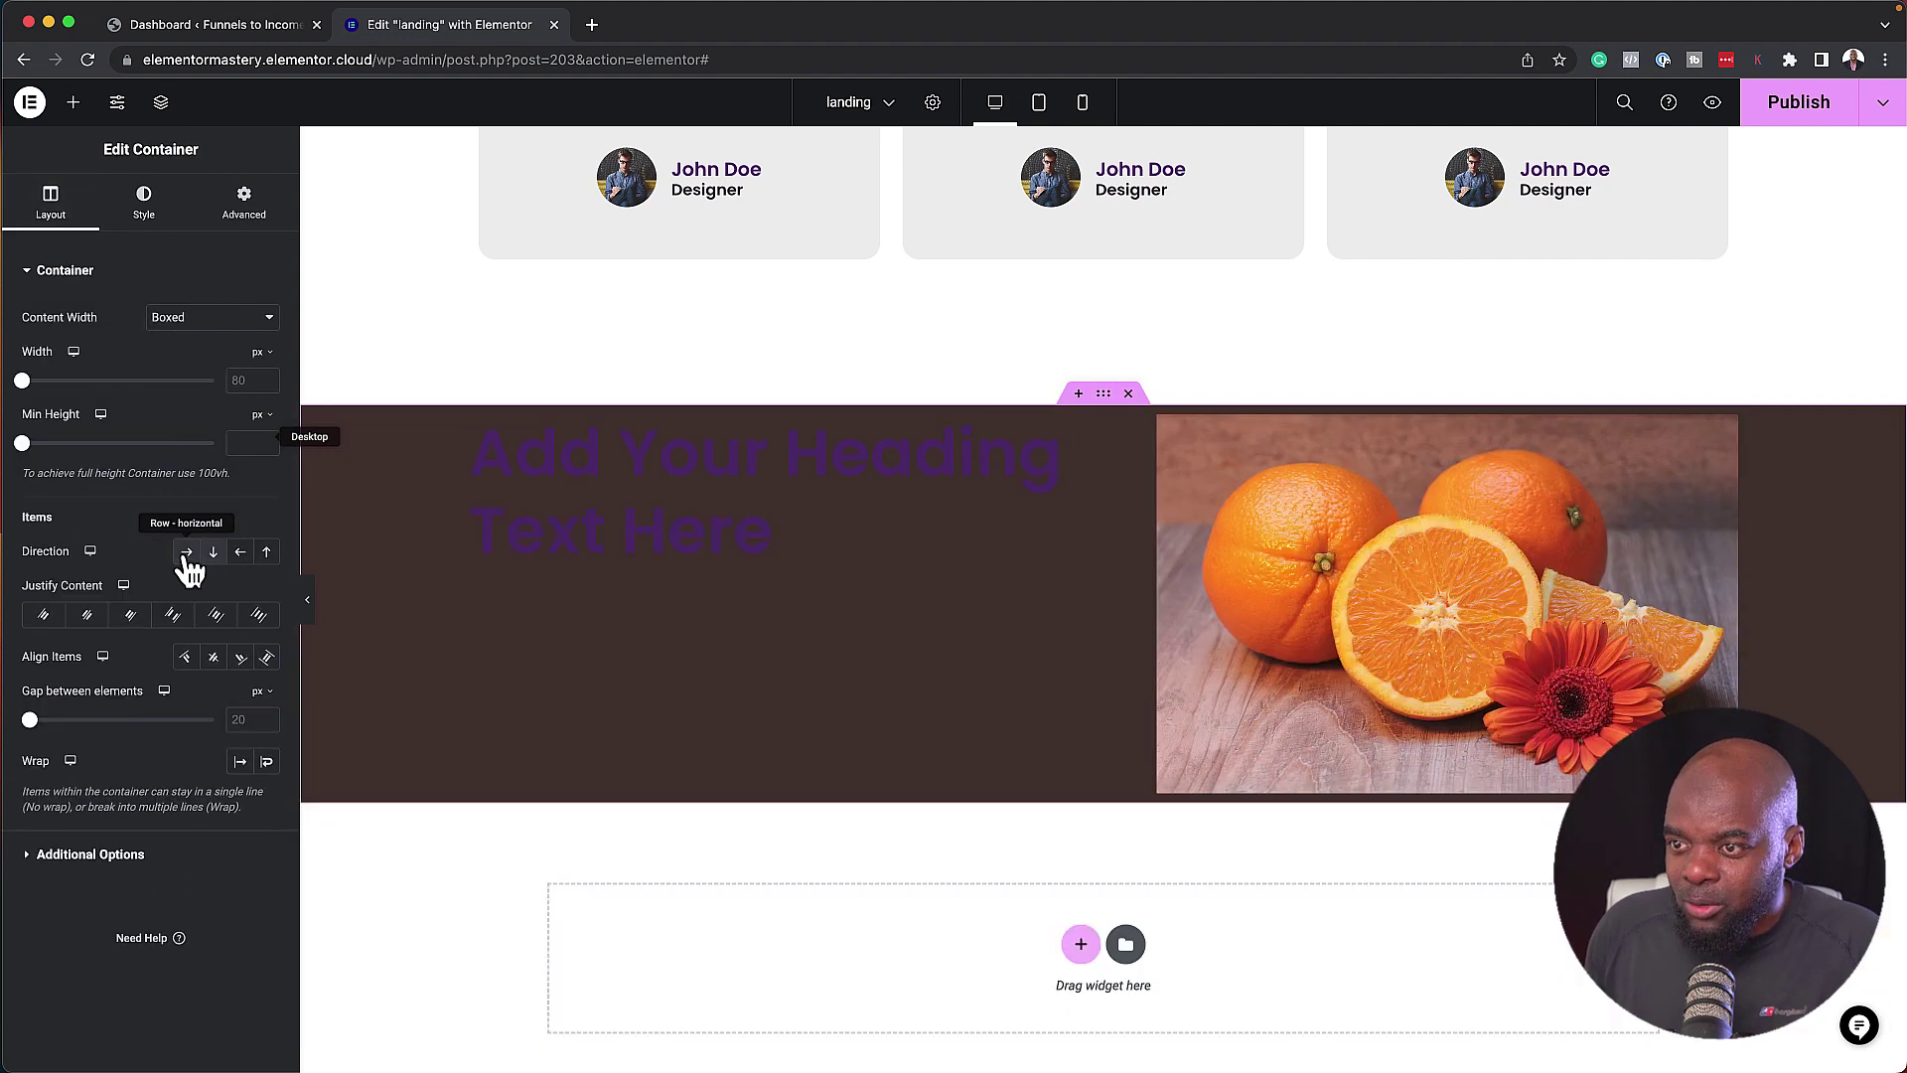
left_click(187, 552)
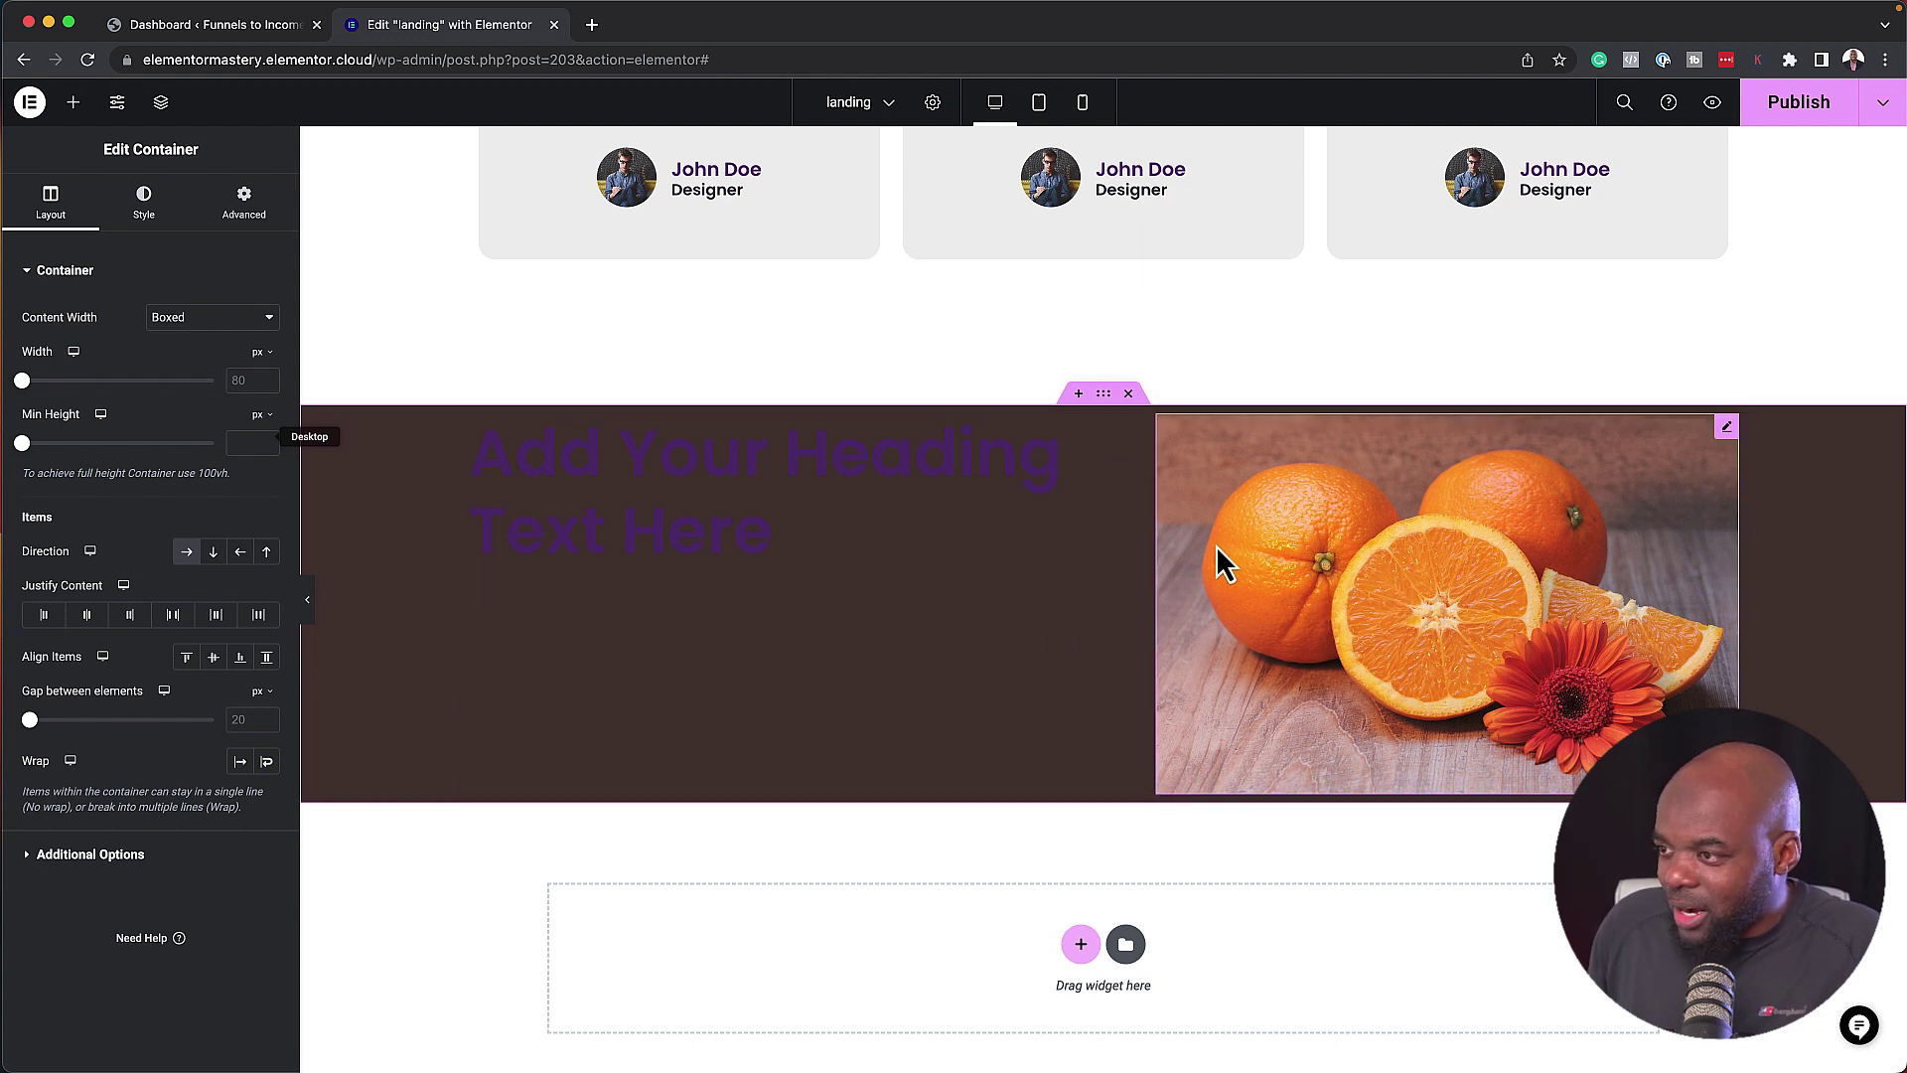
Set the heading's text color to the orange sampled from the oranges photo with the Color Sampler.
left_click(1126, 429)
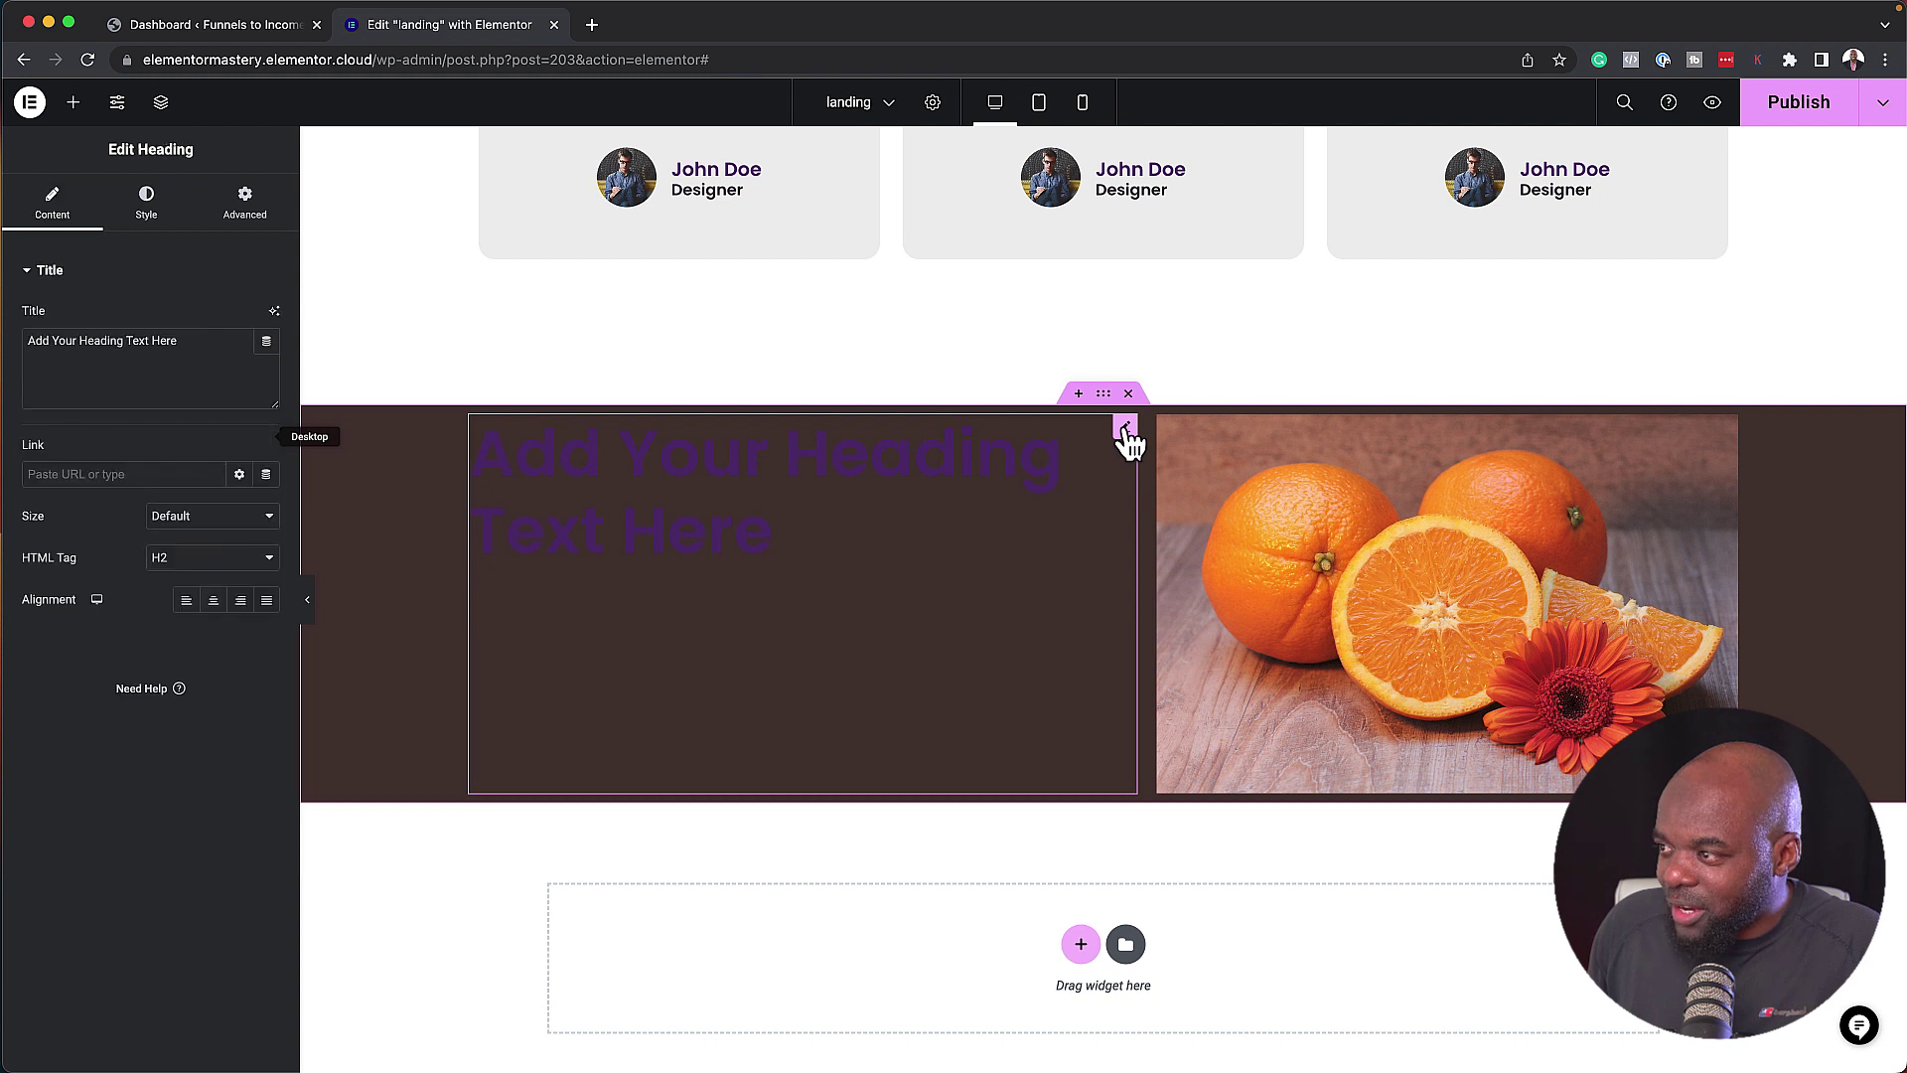
left_click(144, 203)
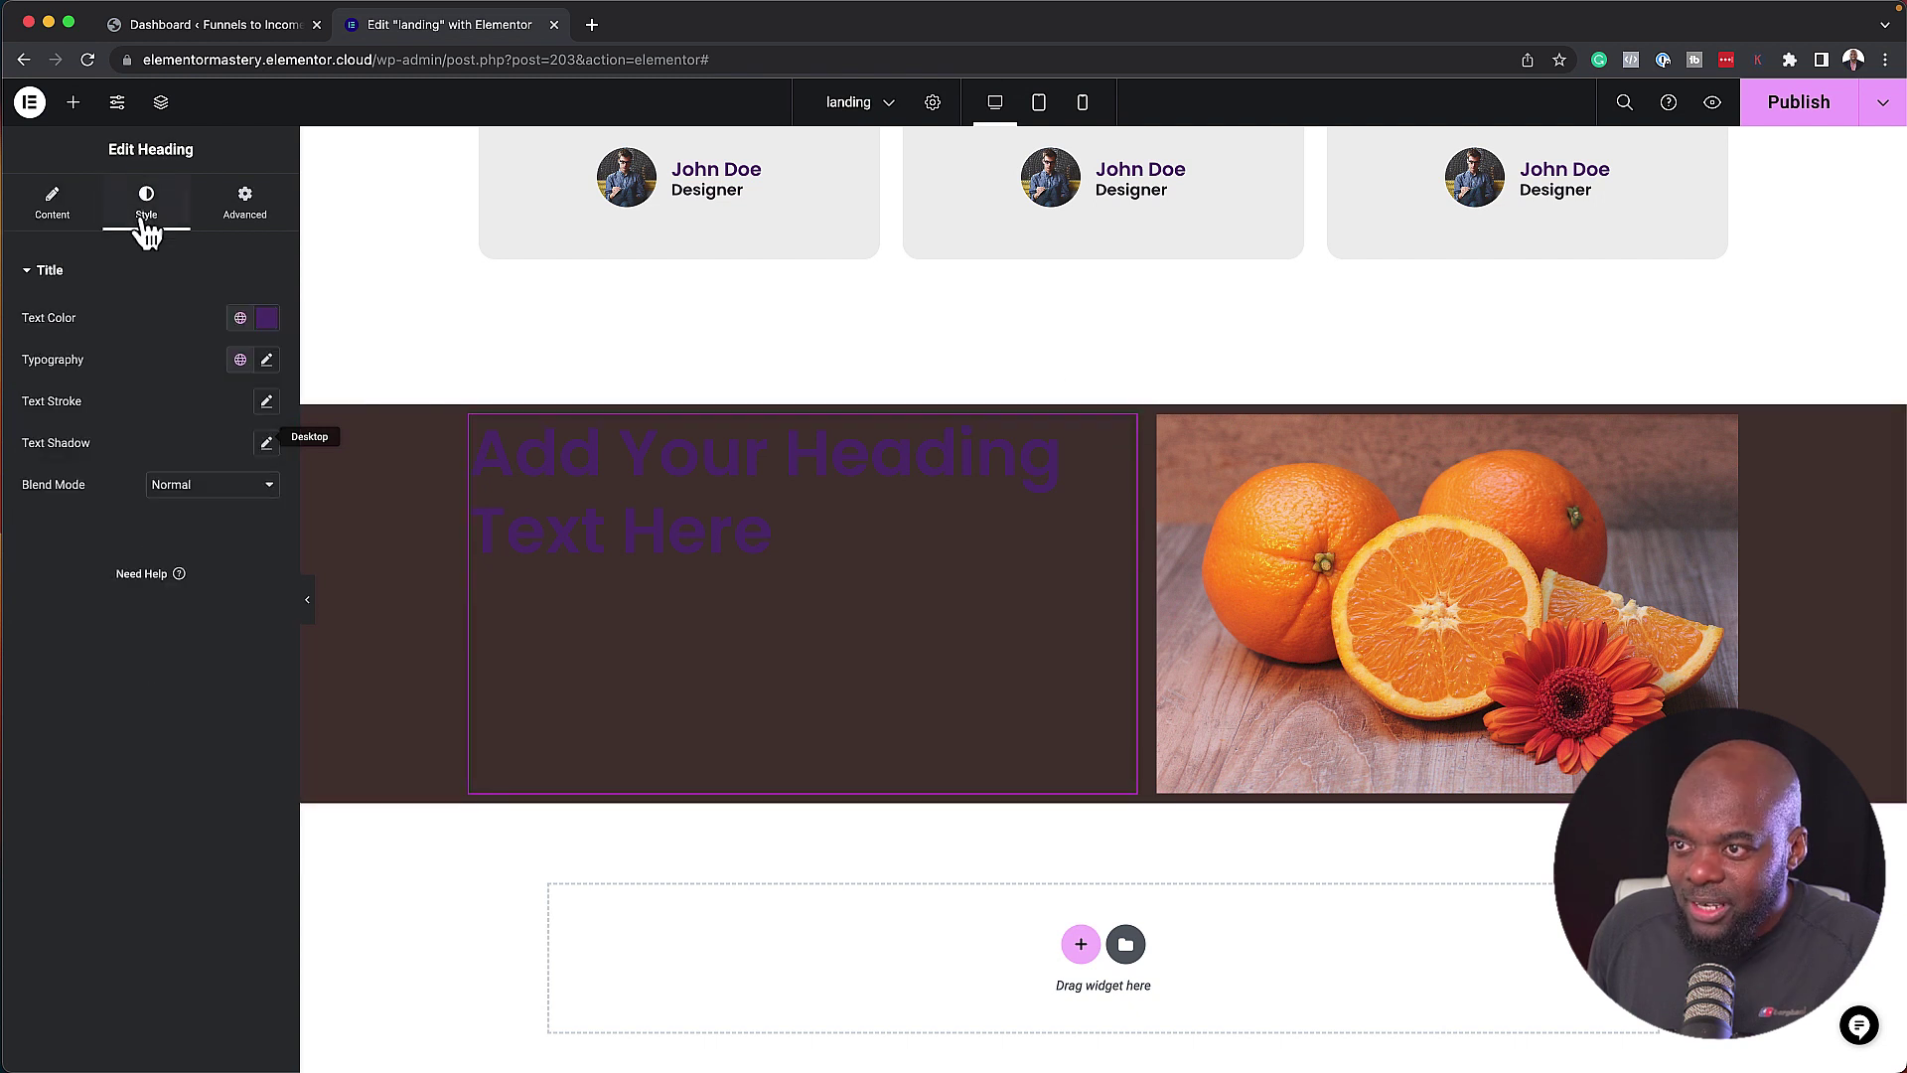
left_click(267, 318)
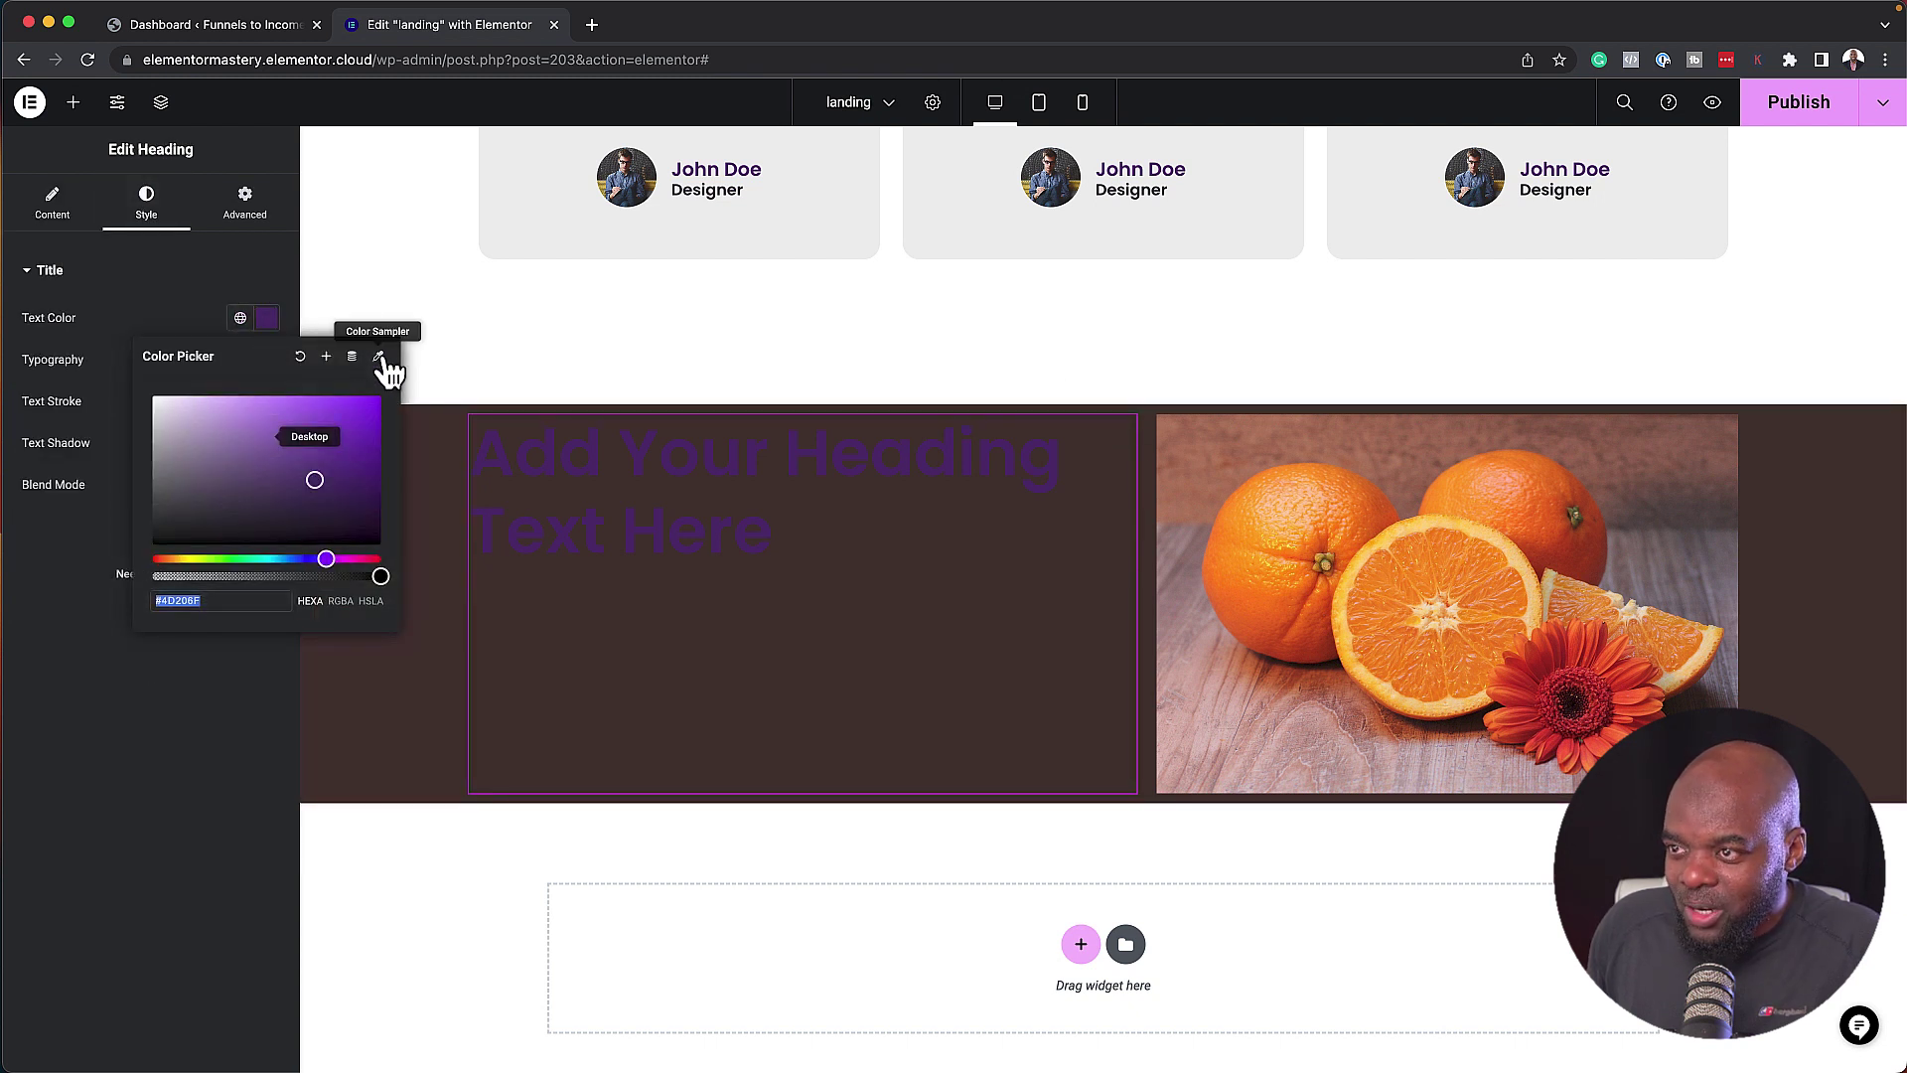
left_click(379, 355)
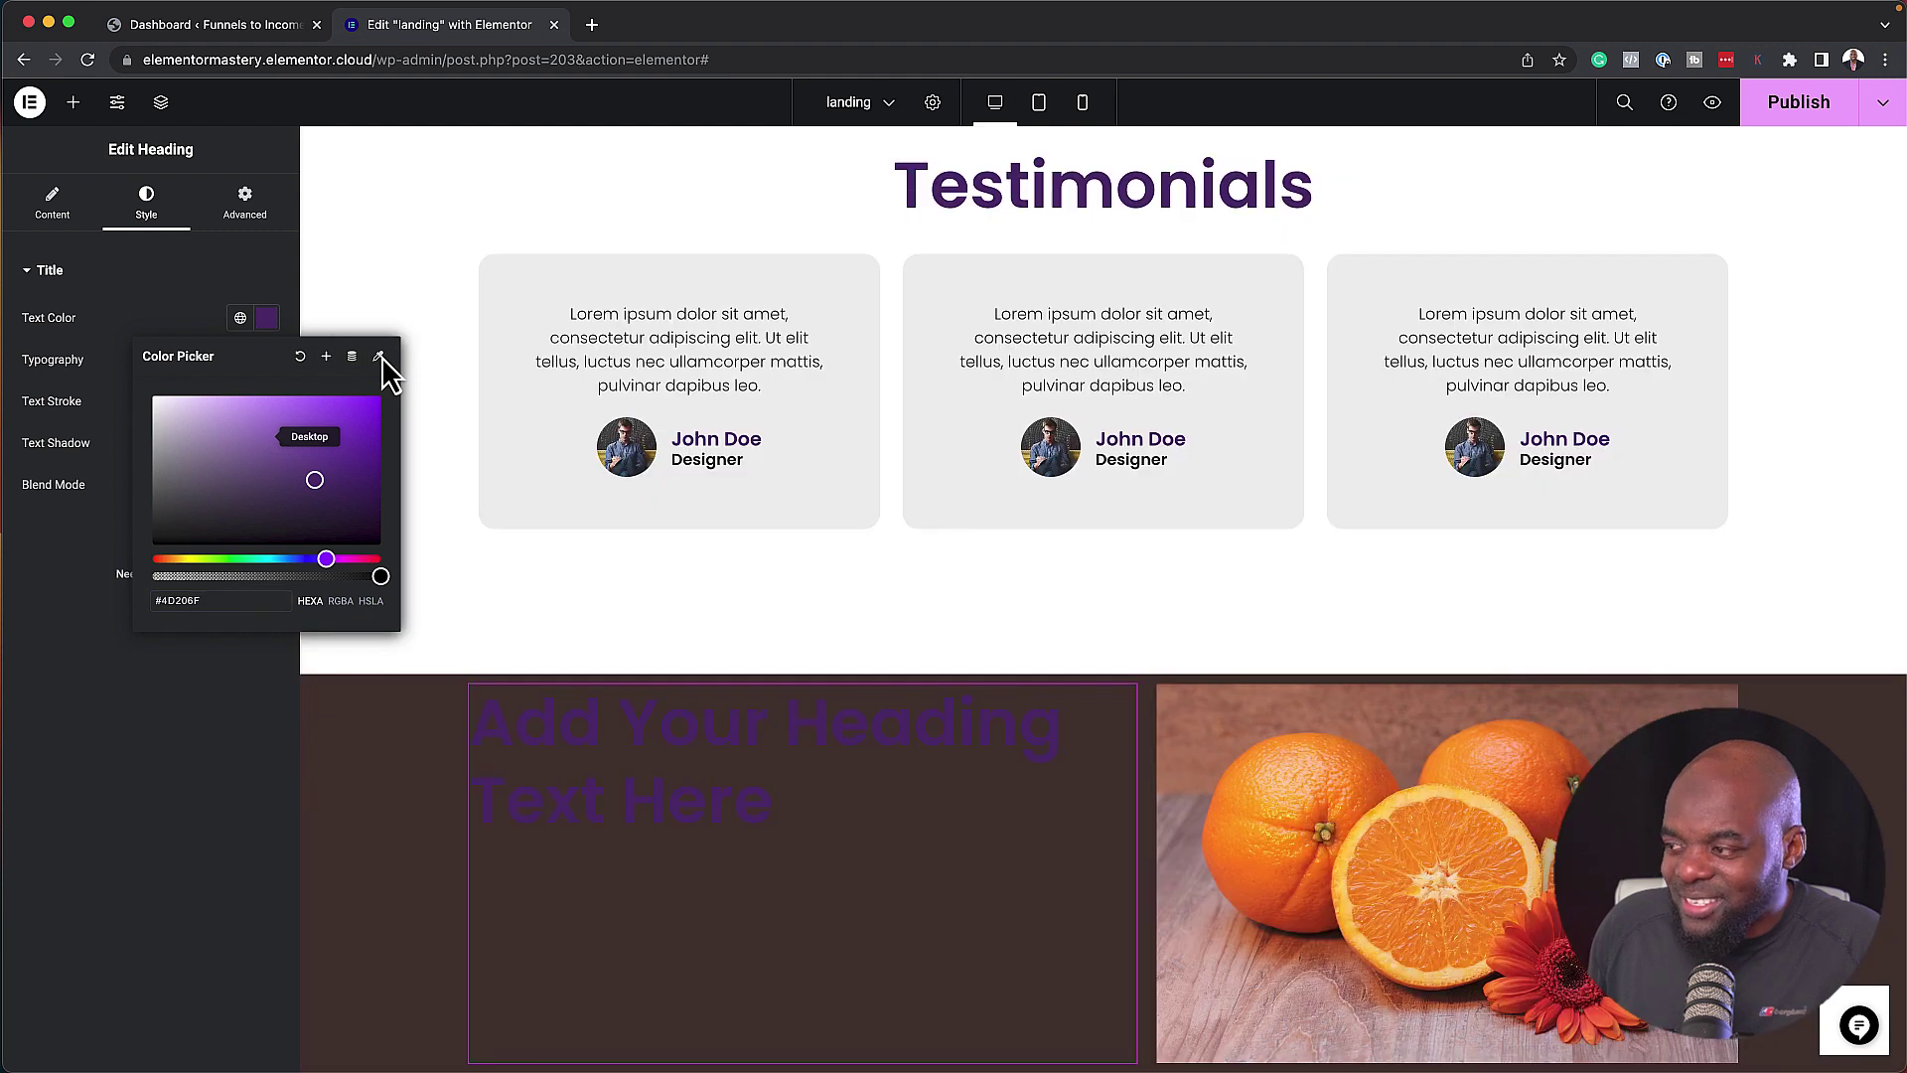
left_click(1451, 868)
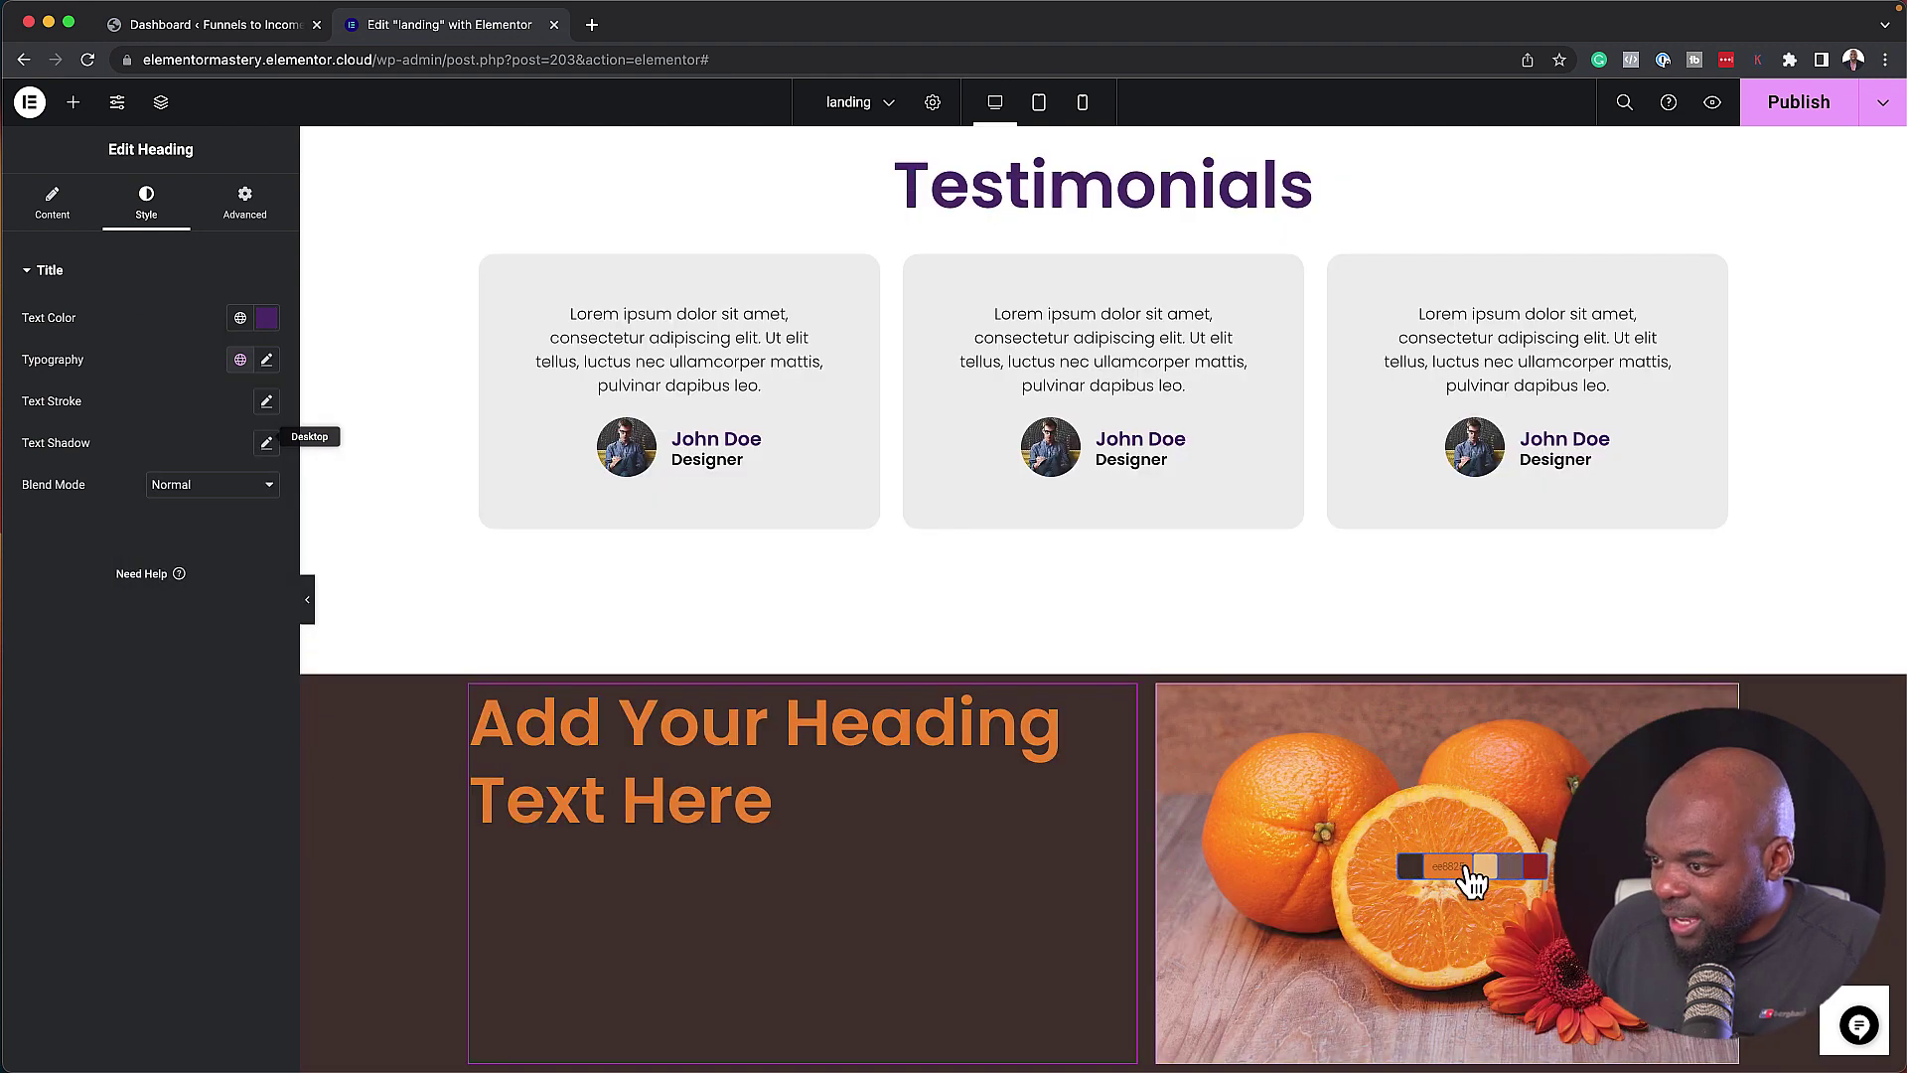
left_click(1490, 874)
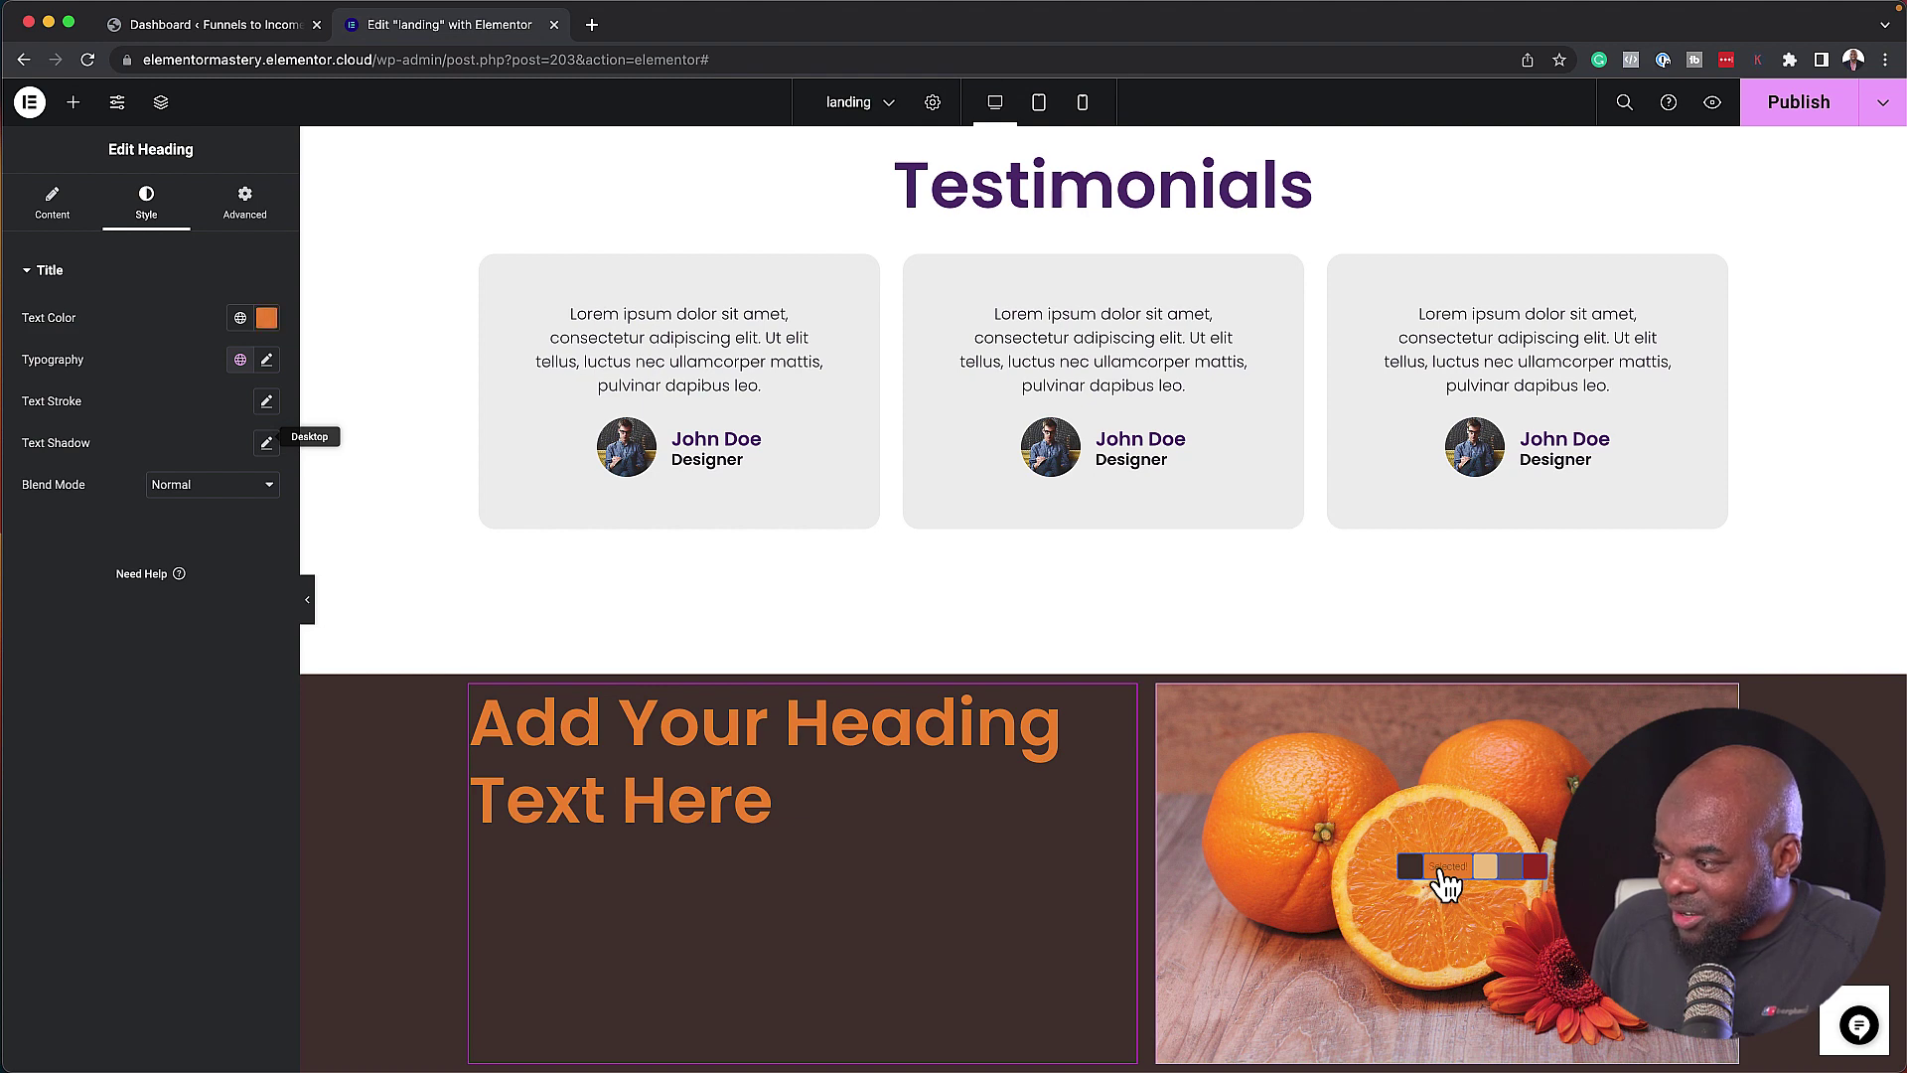
left_click(1443, 870)
scroll(759, 872, "down", 3)
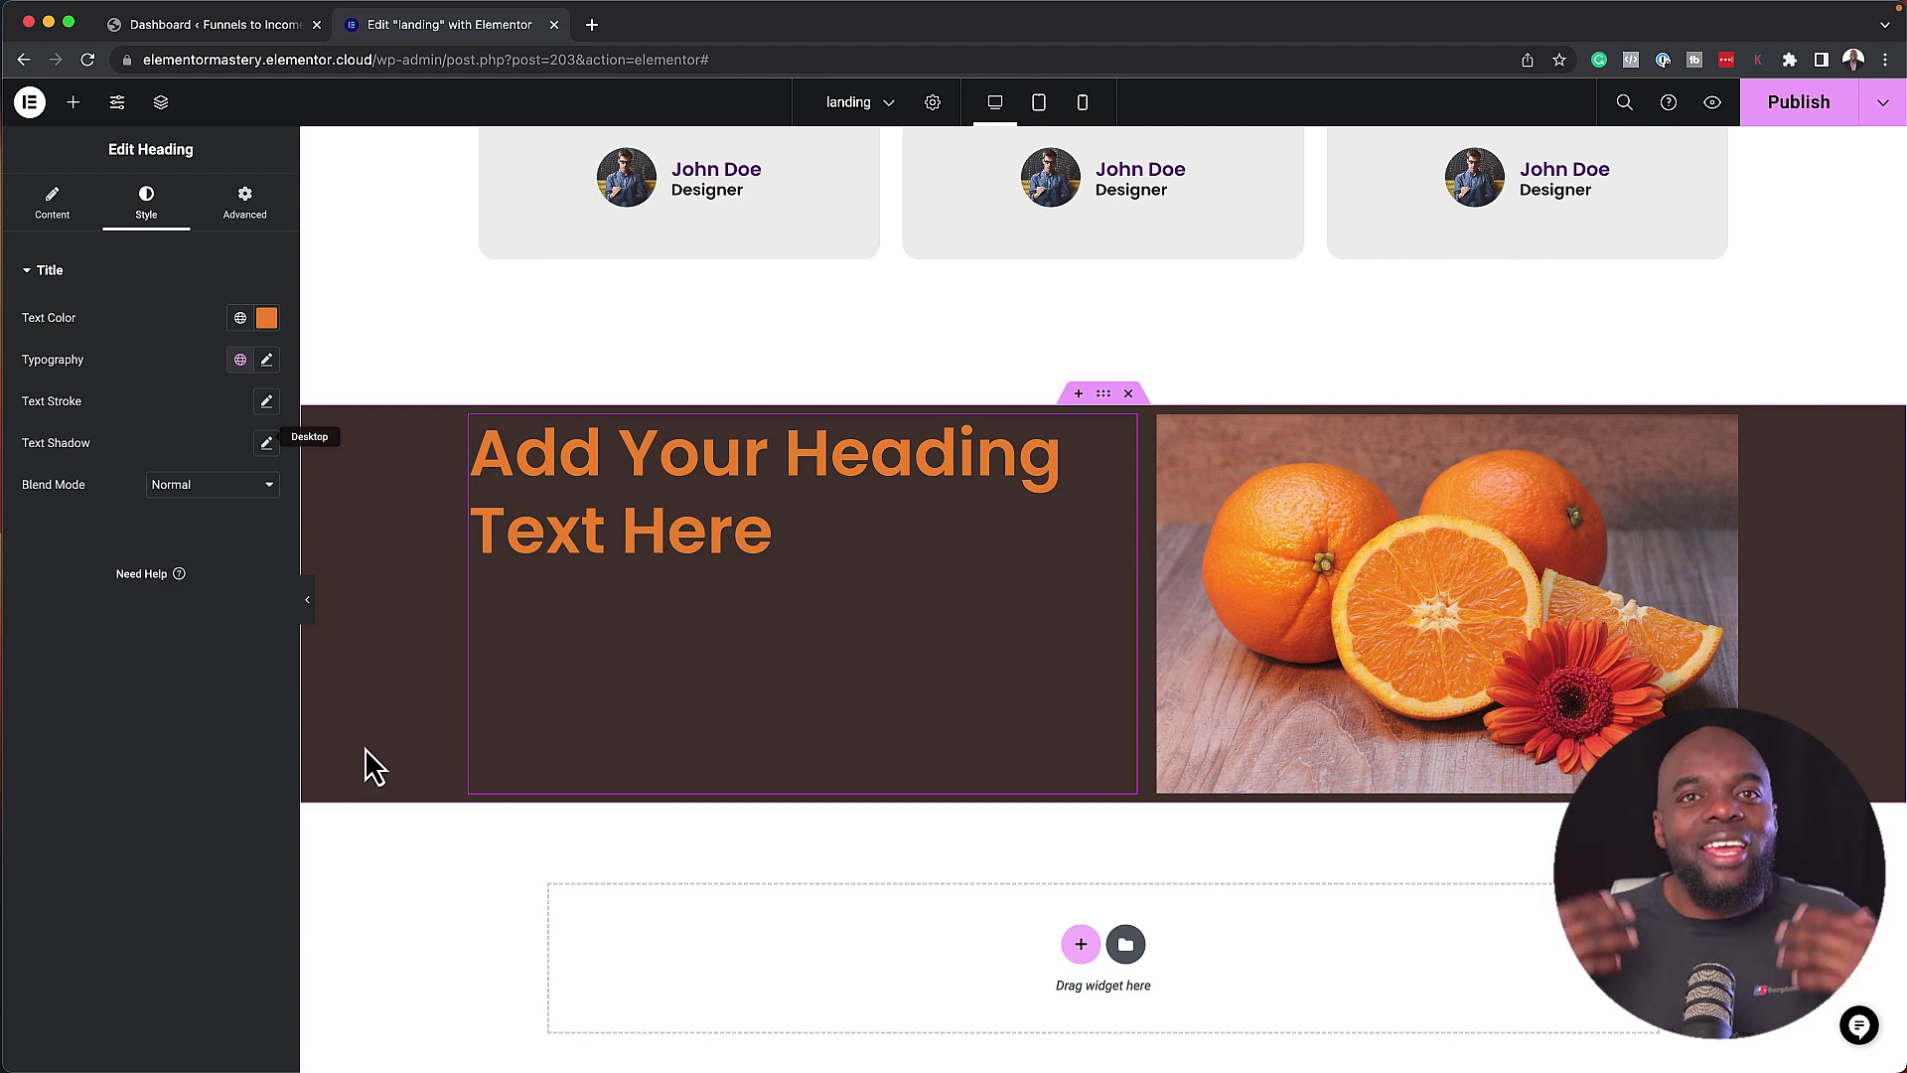
Open the Global Colors in Site Settings with the style guide preview.
scroll(566, 719, "up", 10)
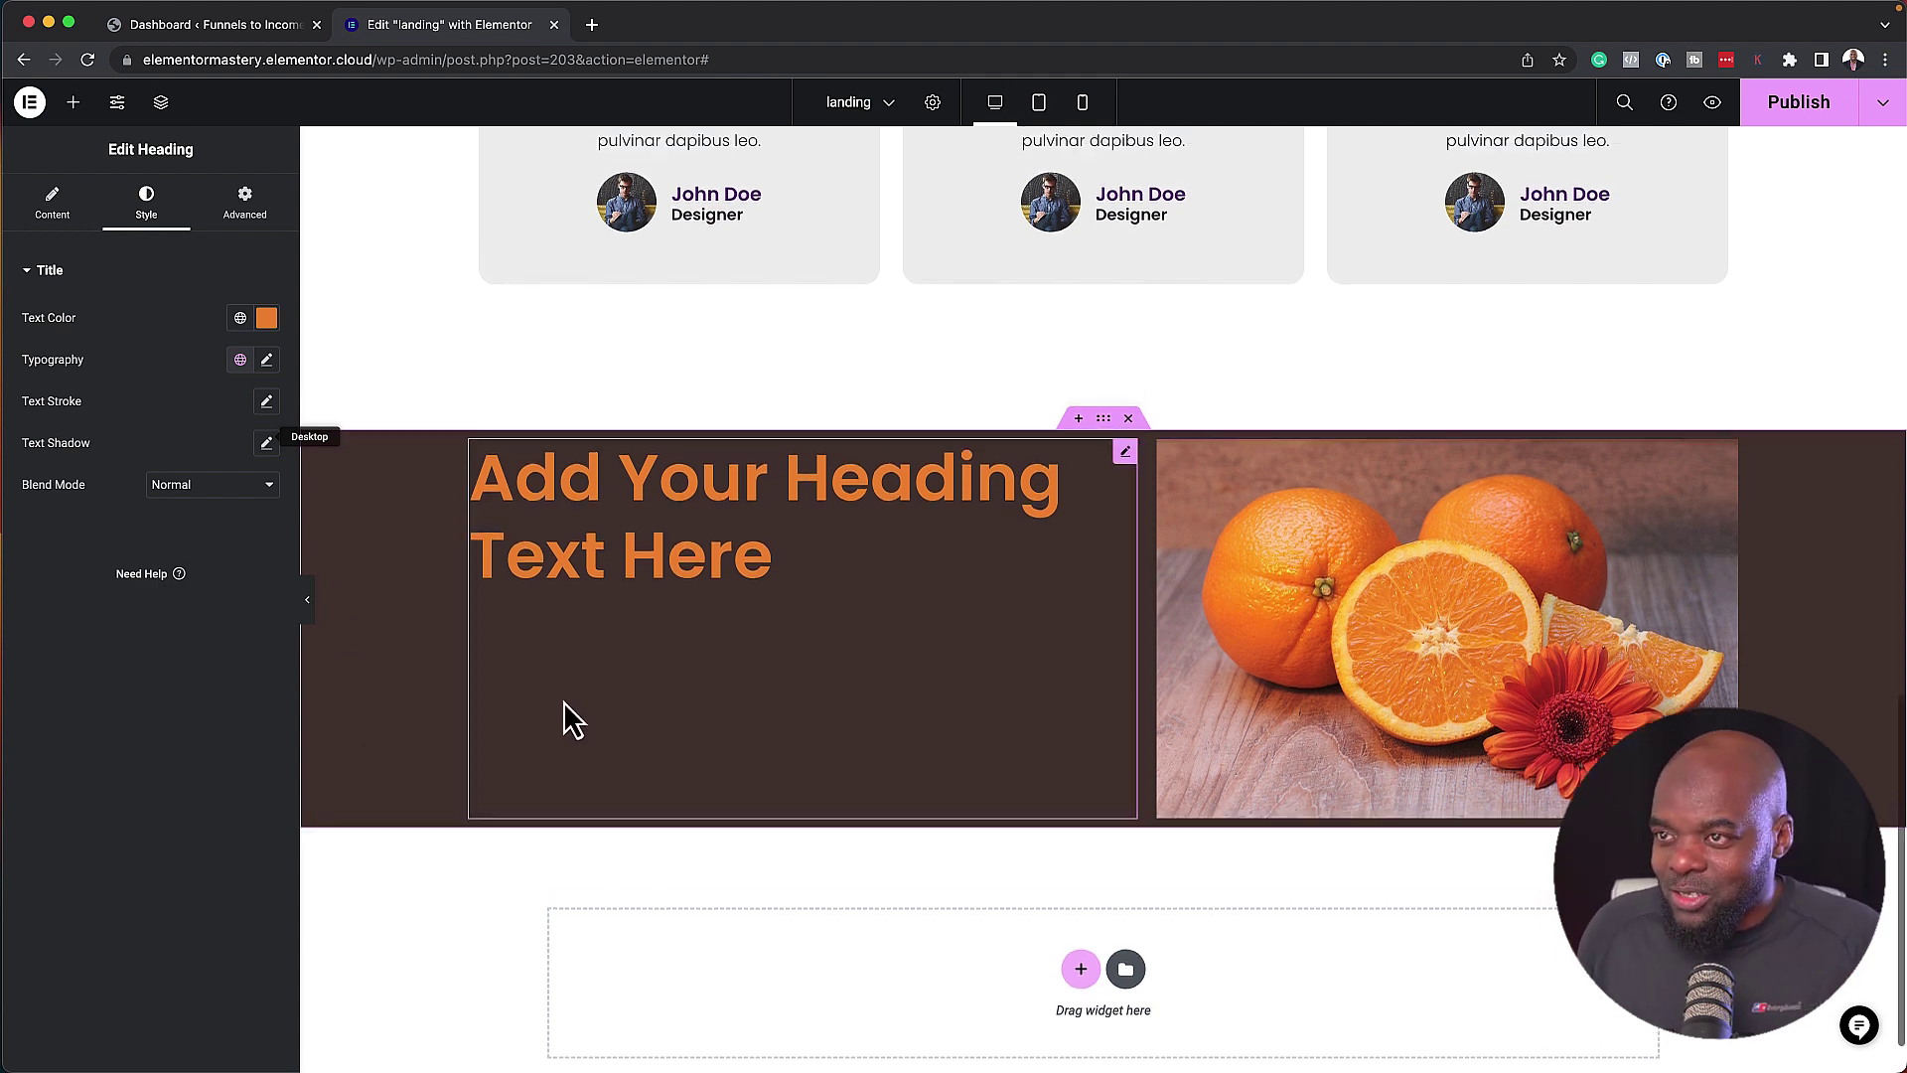
scroll(537, 670, "up", 5)
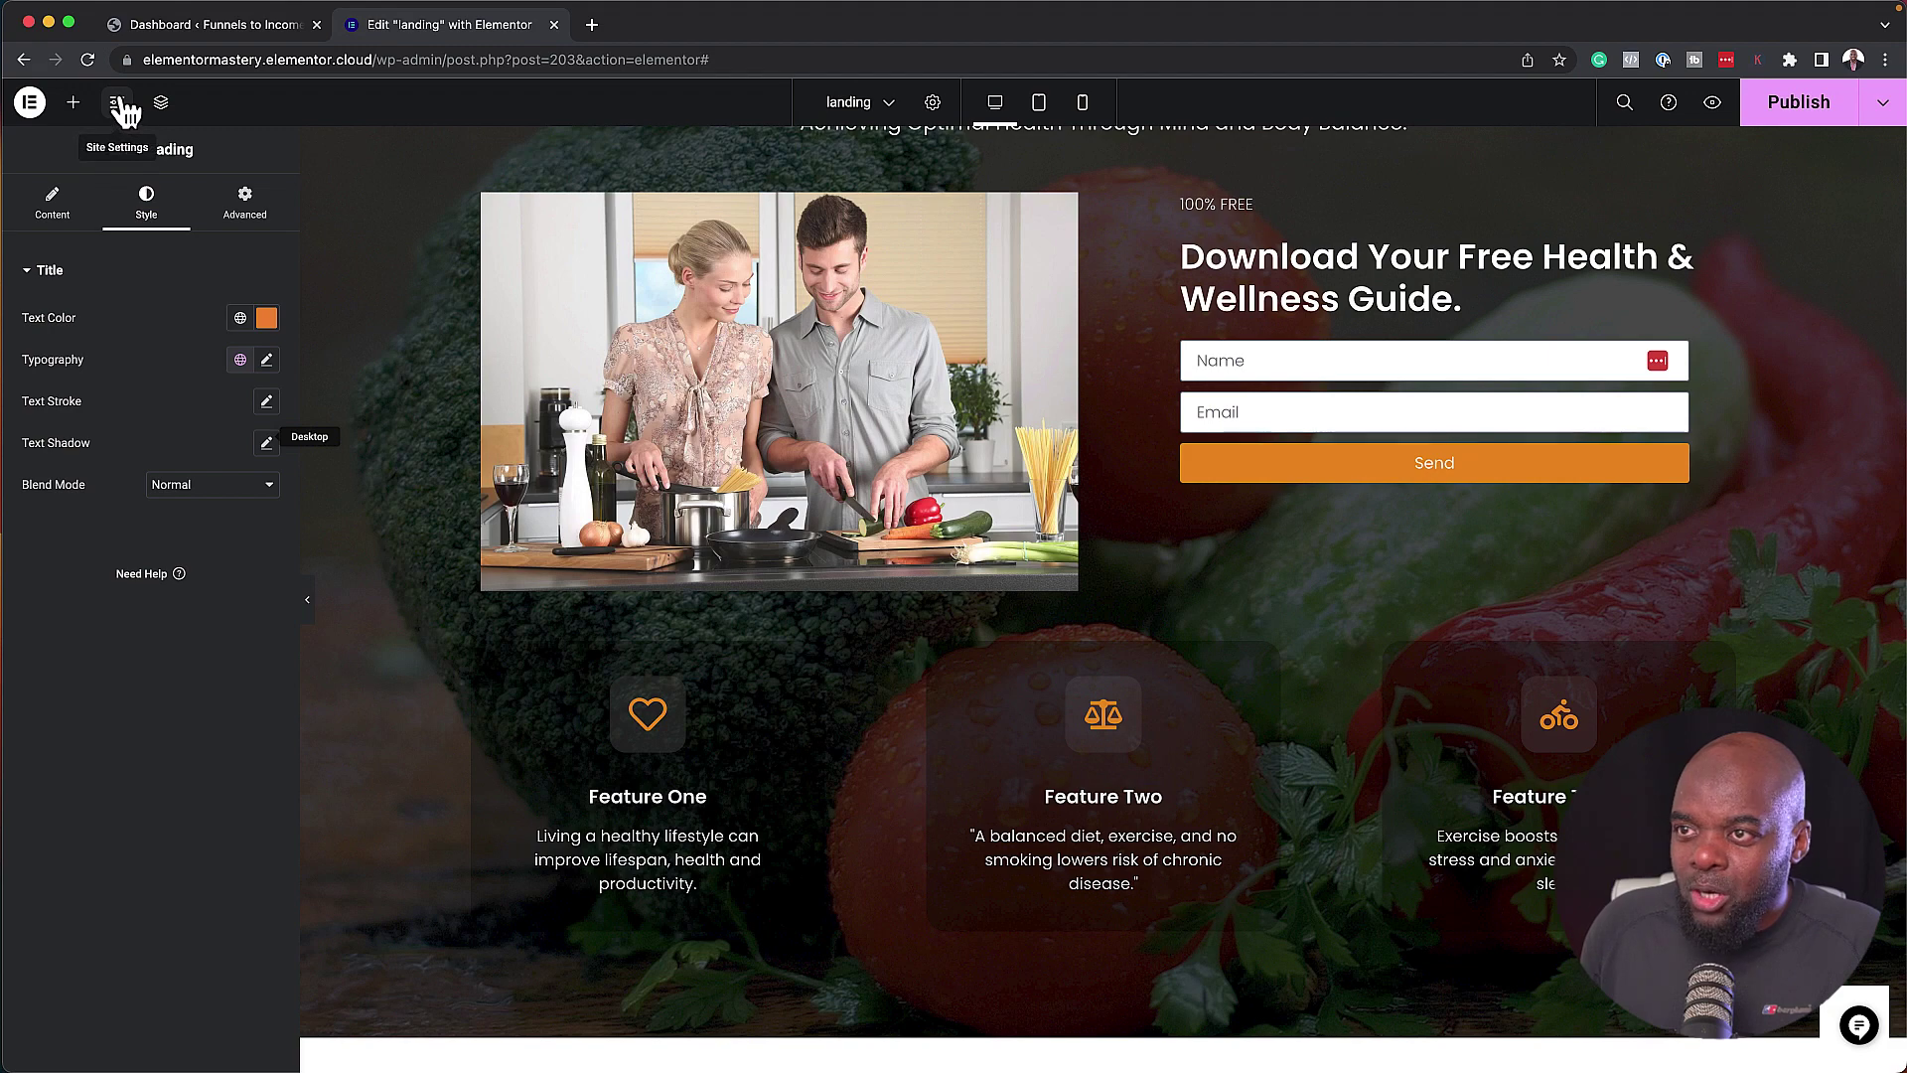
left_click(117, 103)
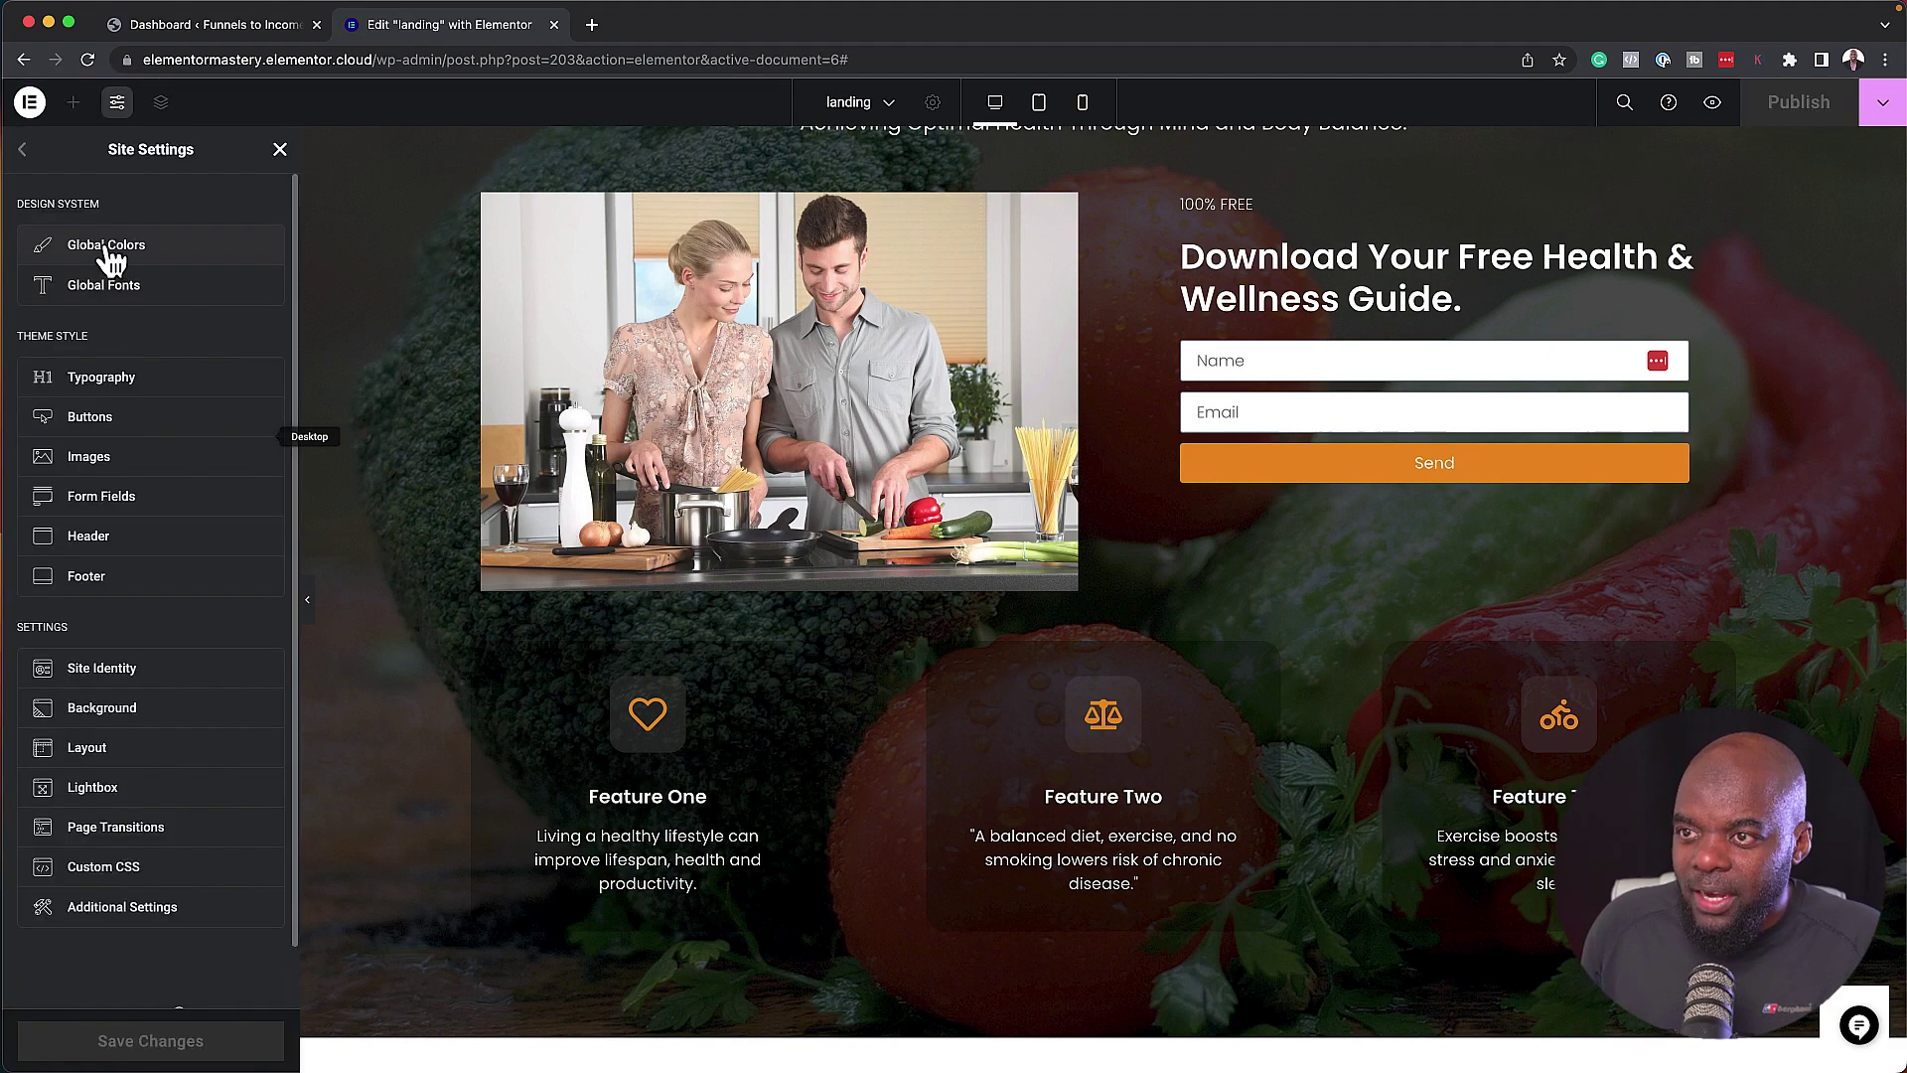
left_click(117, 246)
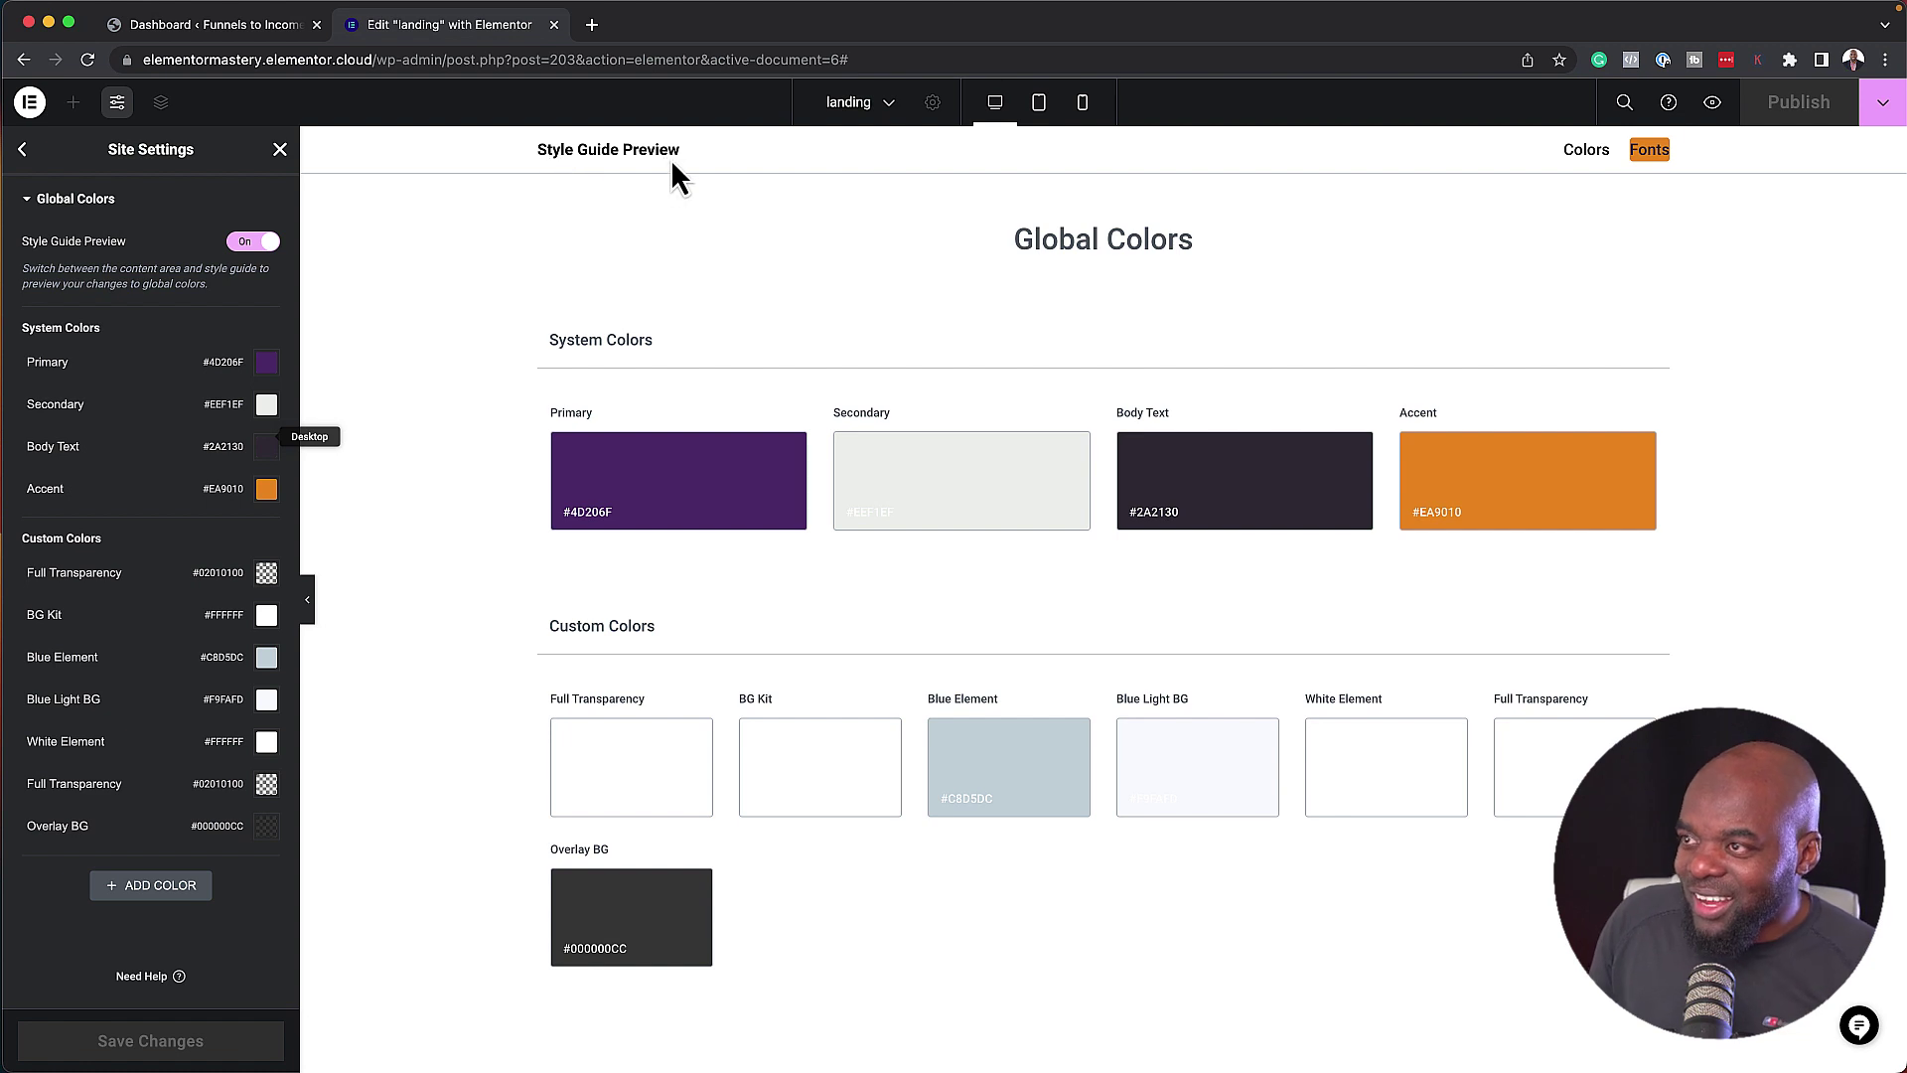
Change the Primary system color to the purple #400E67 from the style guide preview.
left_click(655, 425)
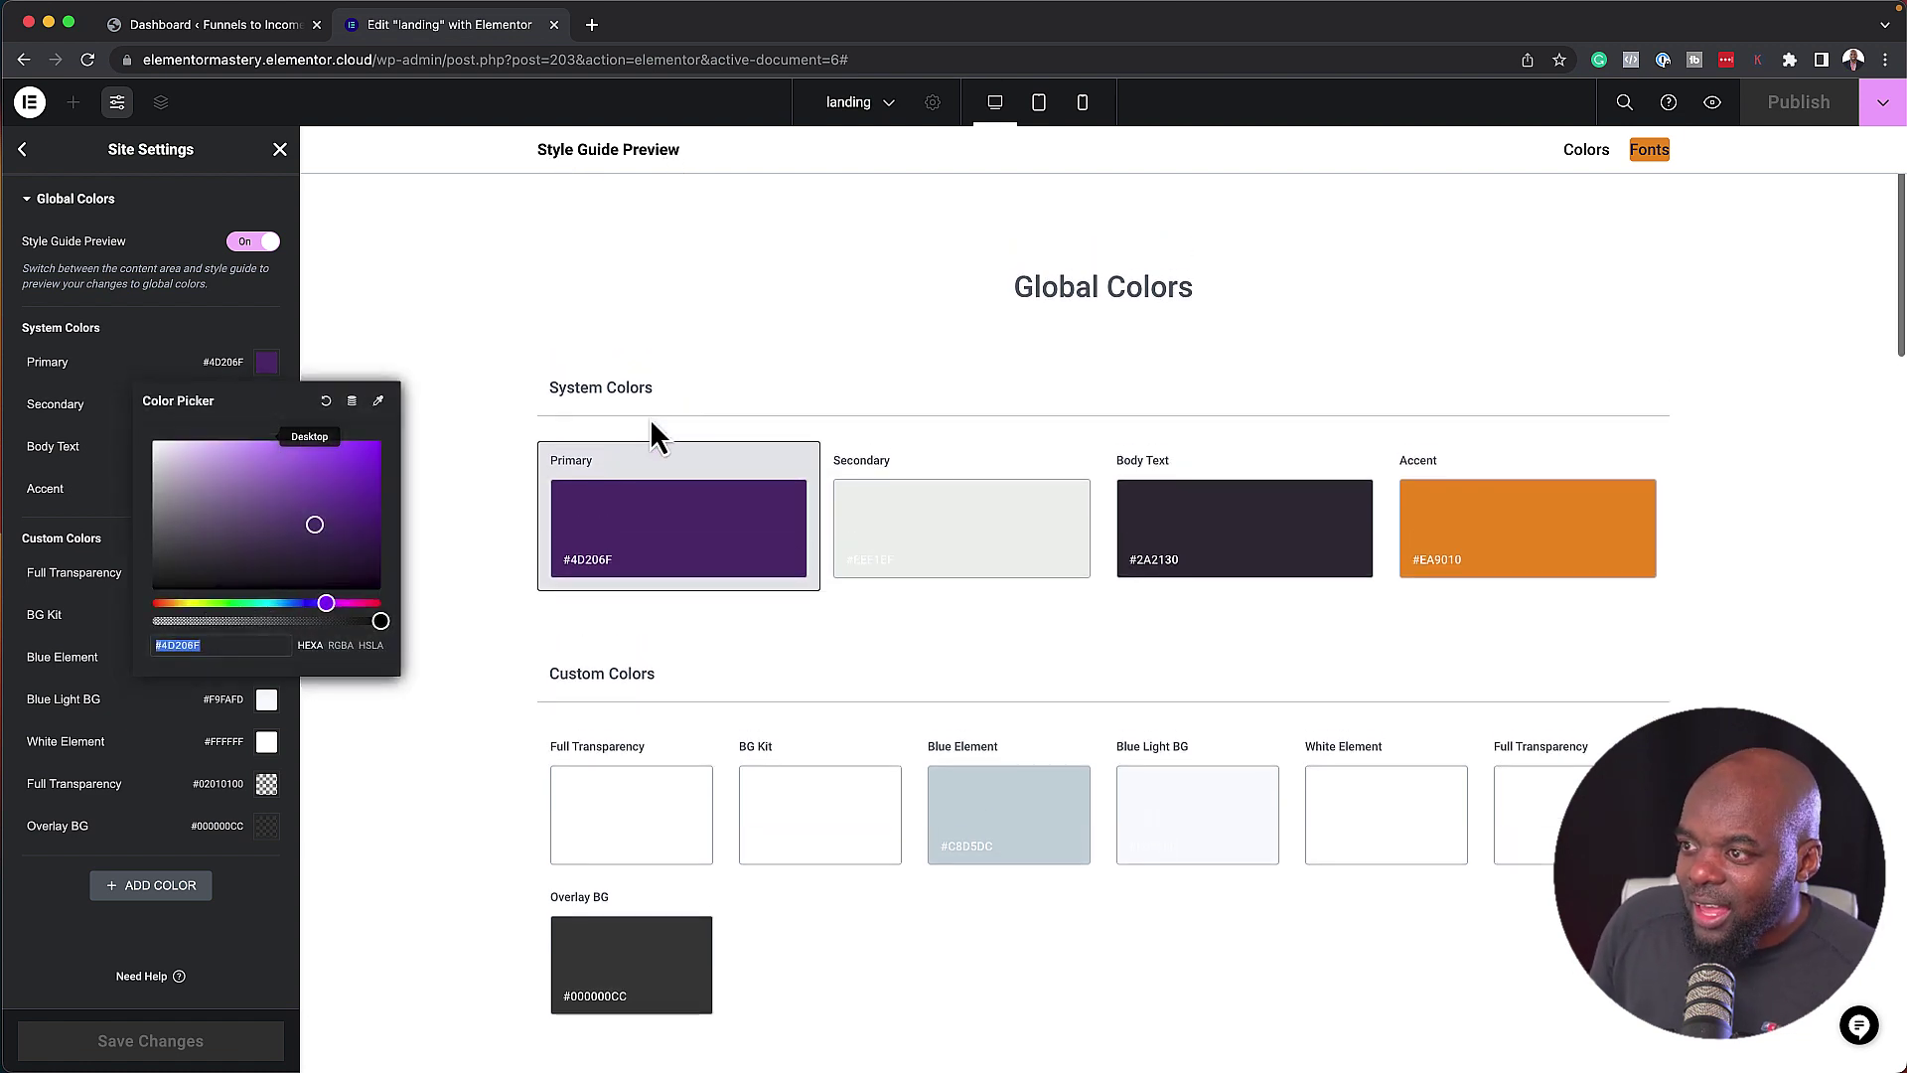
left_click(316, 529)
left_click_drag(316, 528, 345, 546)
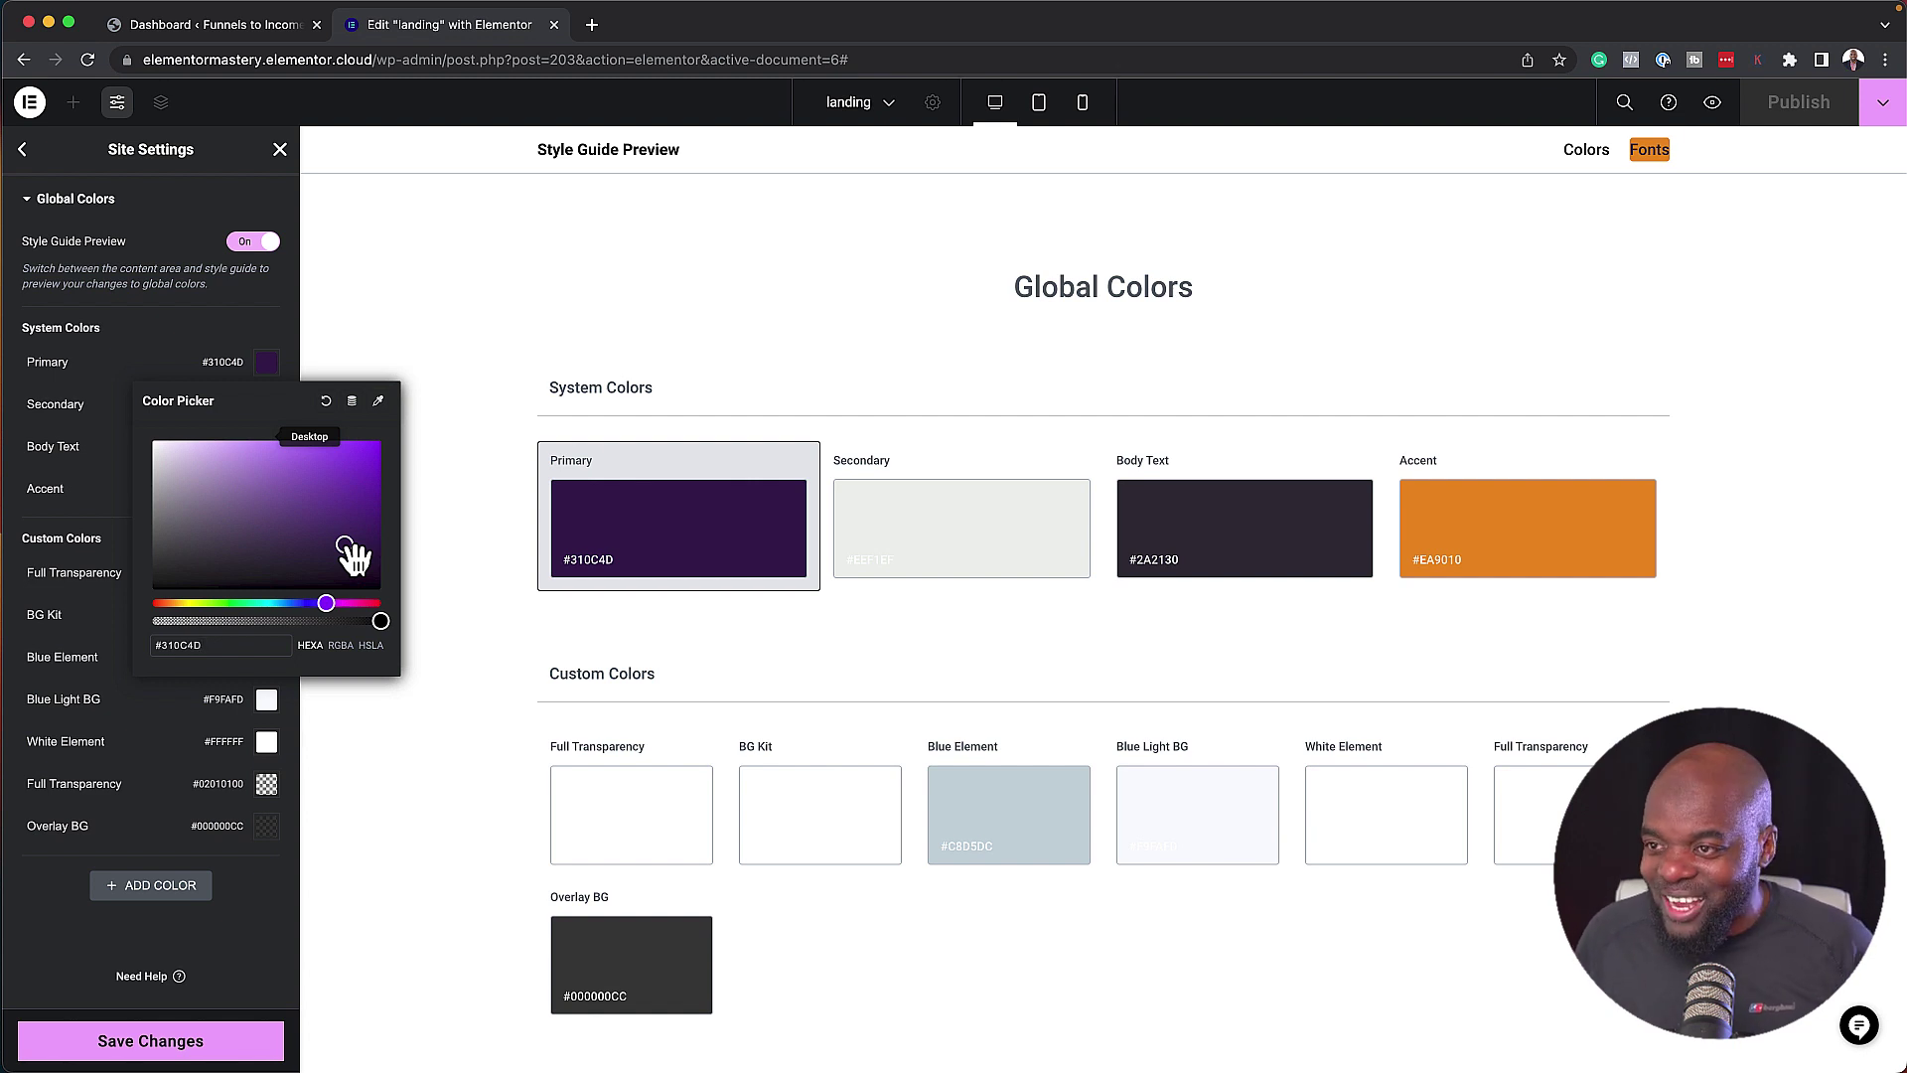
mouse_move(344, 546)
left_mouse_down()
mouse_move(274, 512)
mouse_move(251, 475)
mouse_move(350, 530)
left_mouse_up()
Inspect the Secondary, Body Text, Accent and second Full Transparency colors by selecting their swatches in the style guide preview.
left_click(1051, 477)
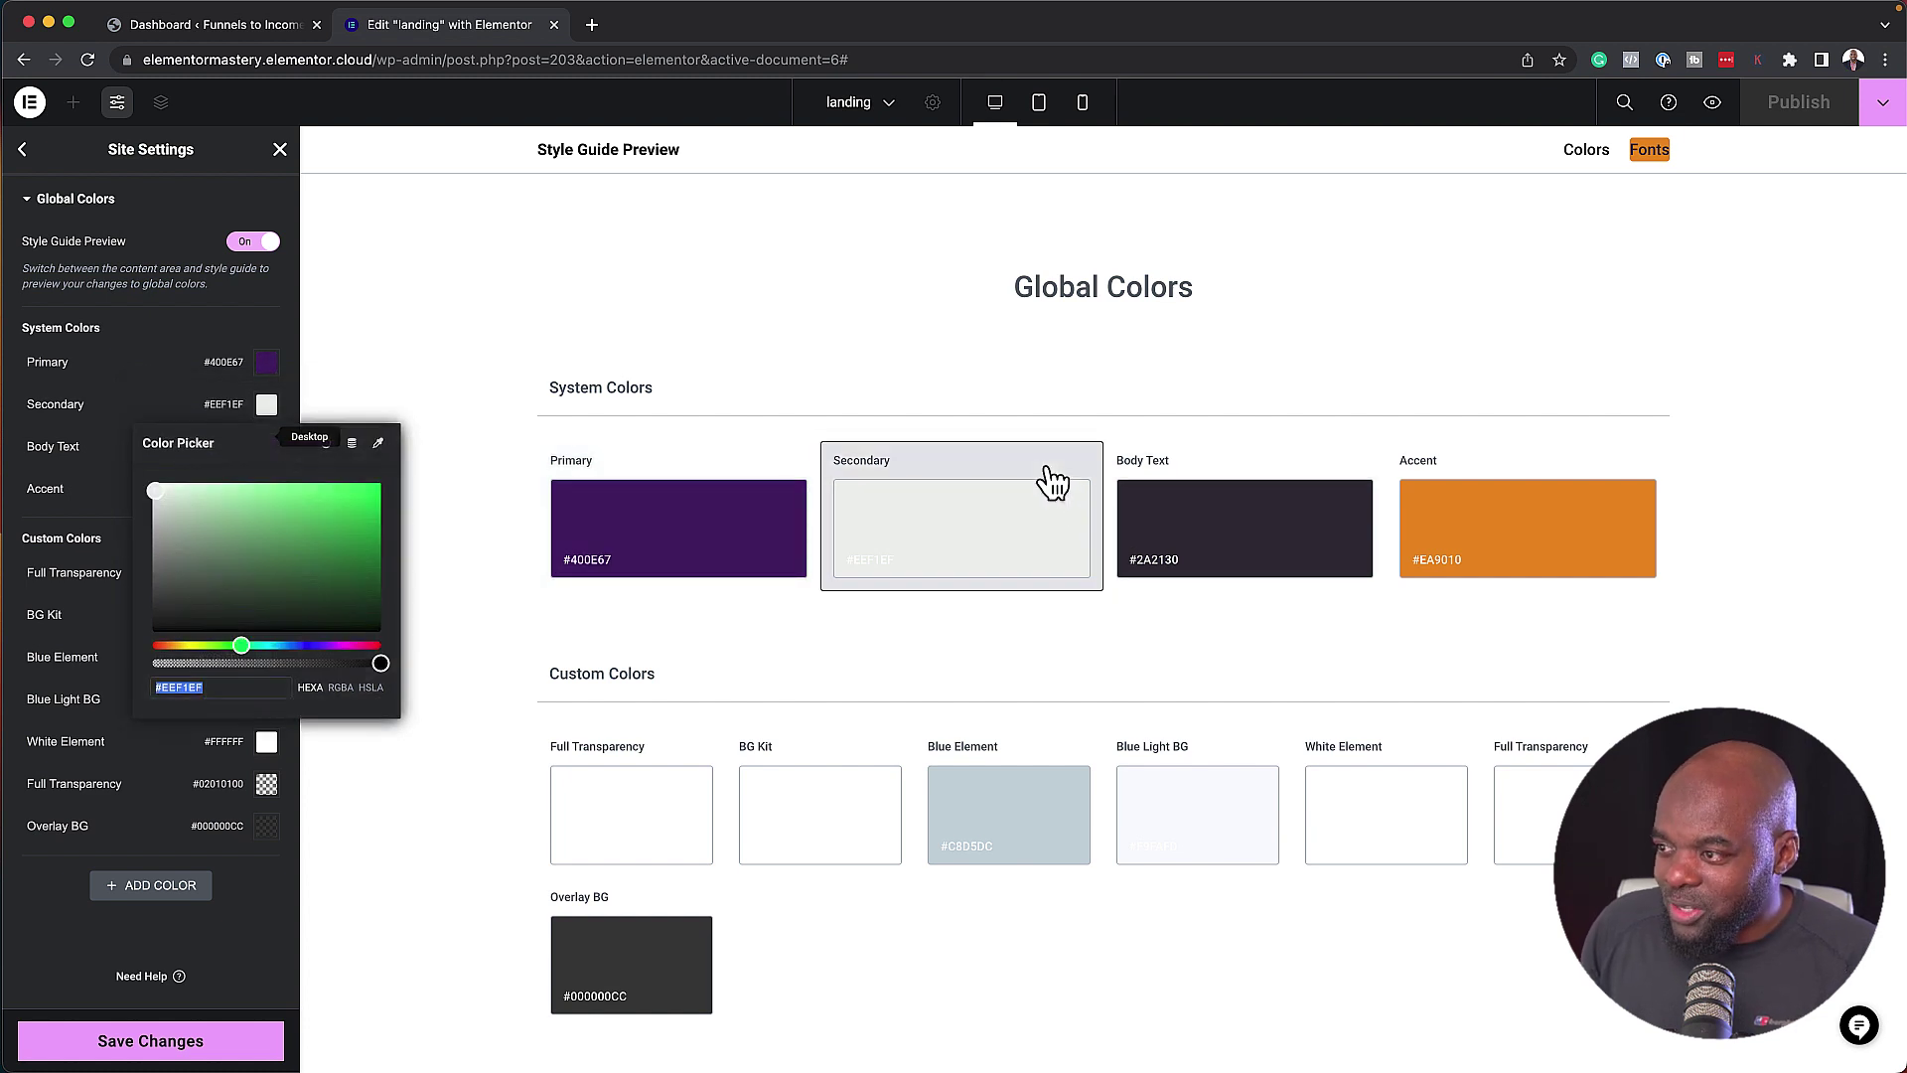
left_click(1224, 516)
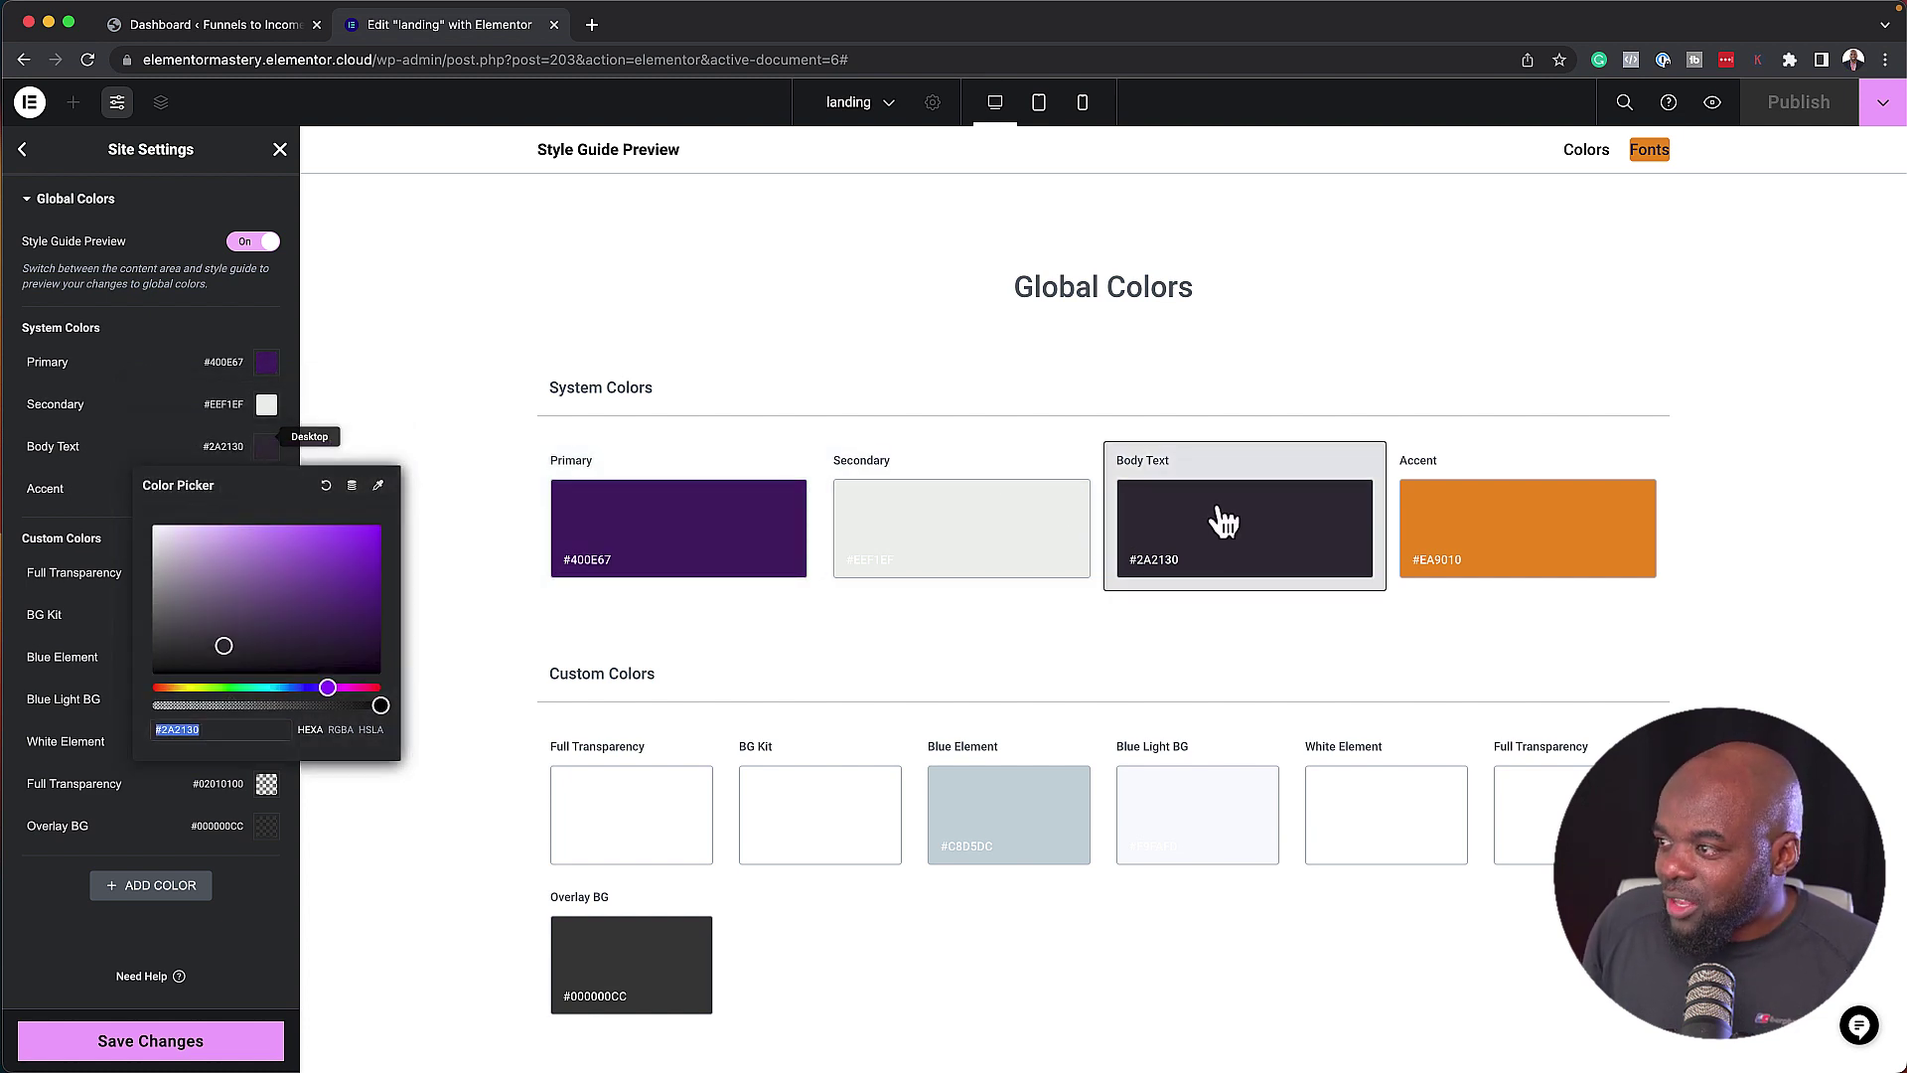
left_click(1527, 562)
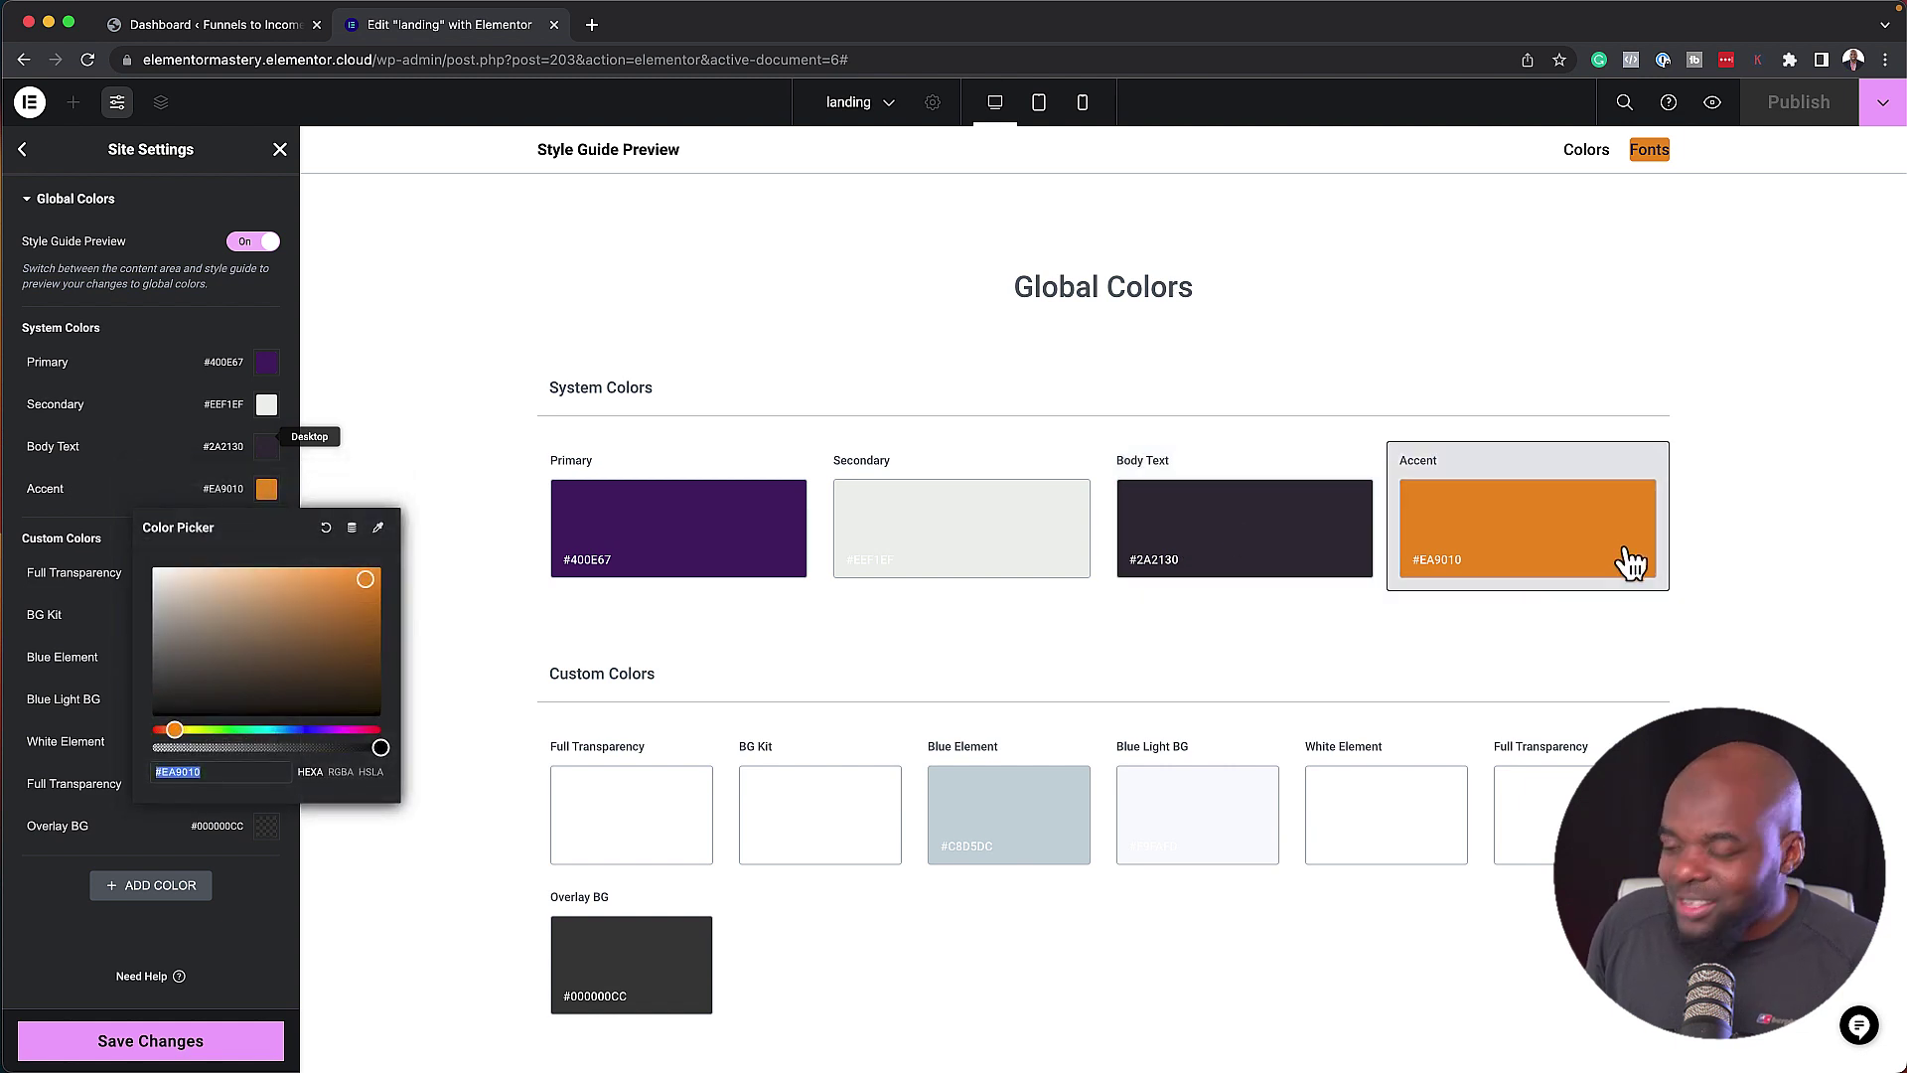
scroll(873, 903, "down", 3)
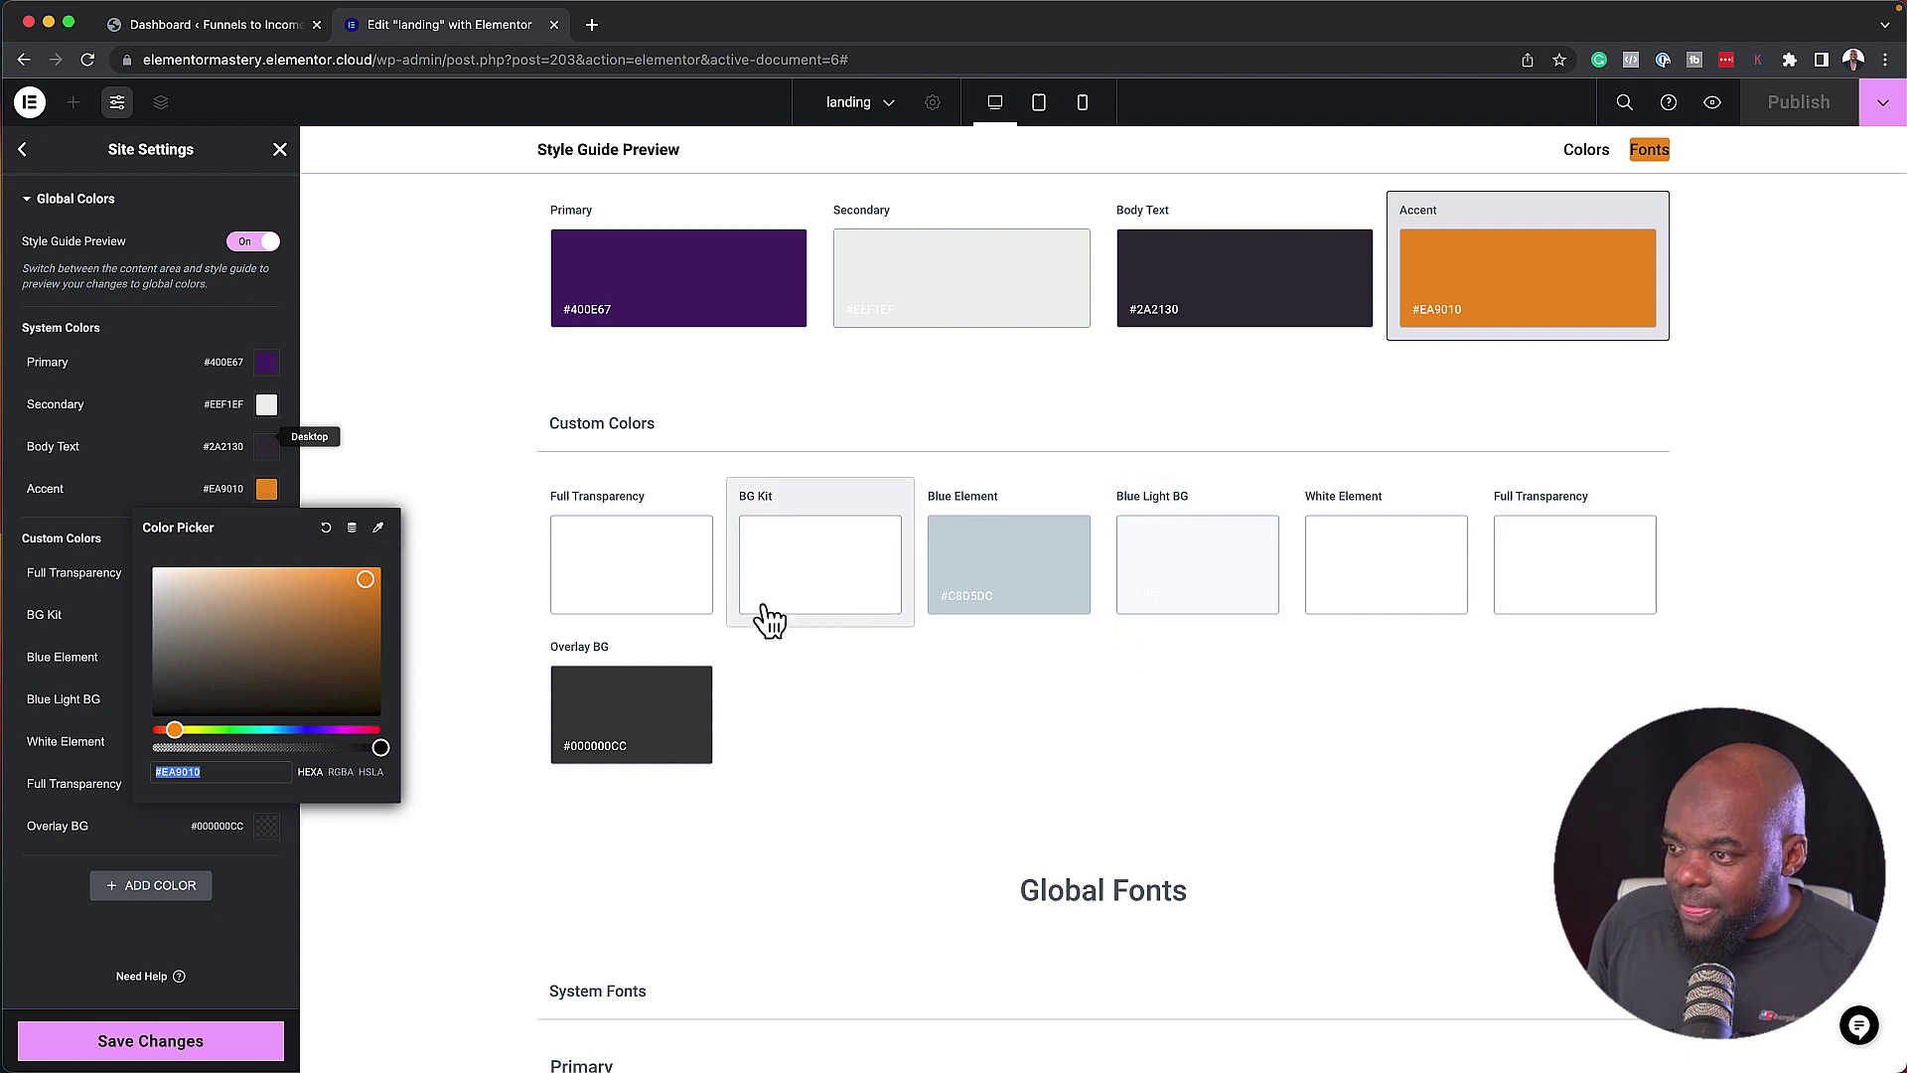
left_click(1558, 567)
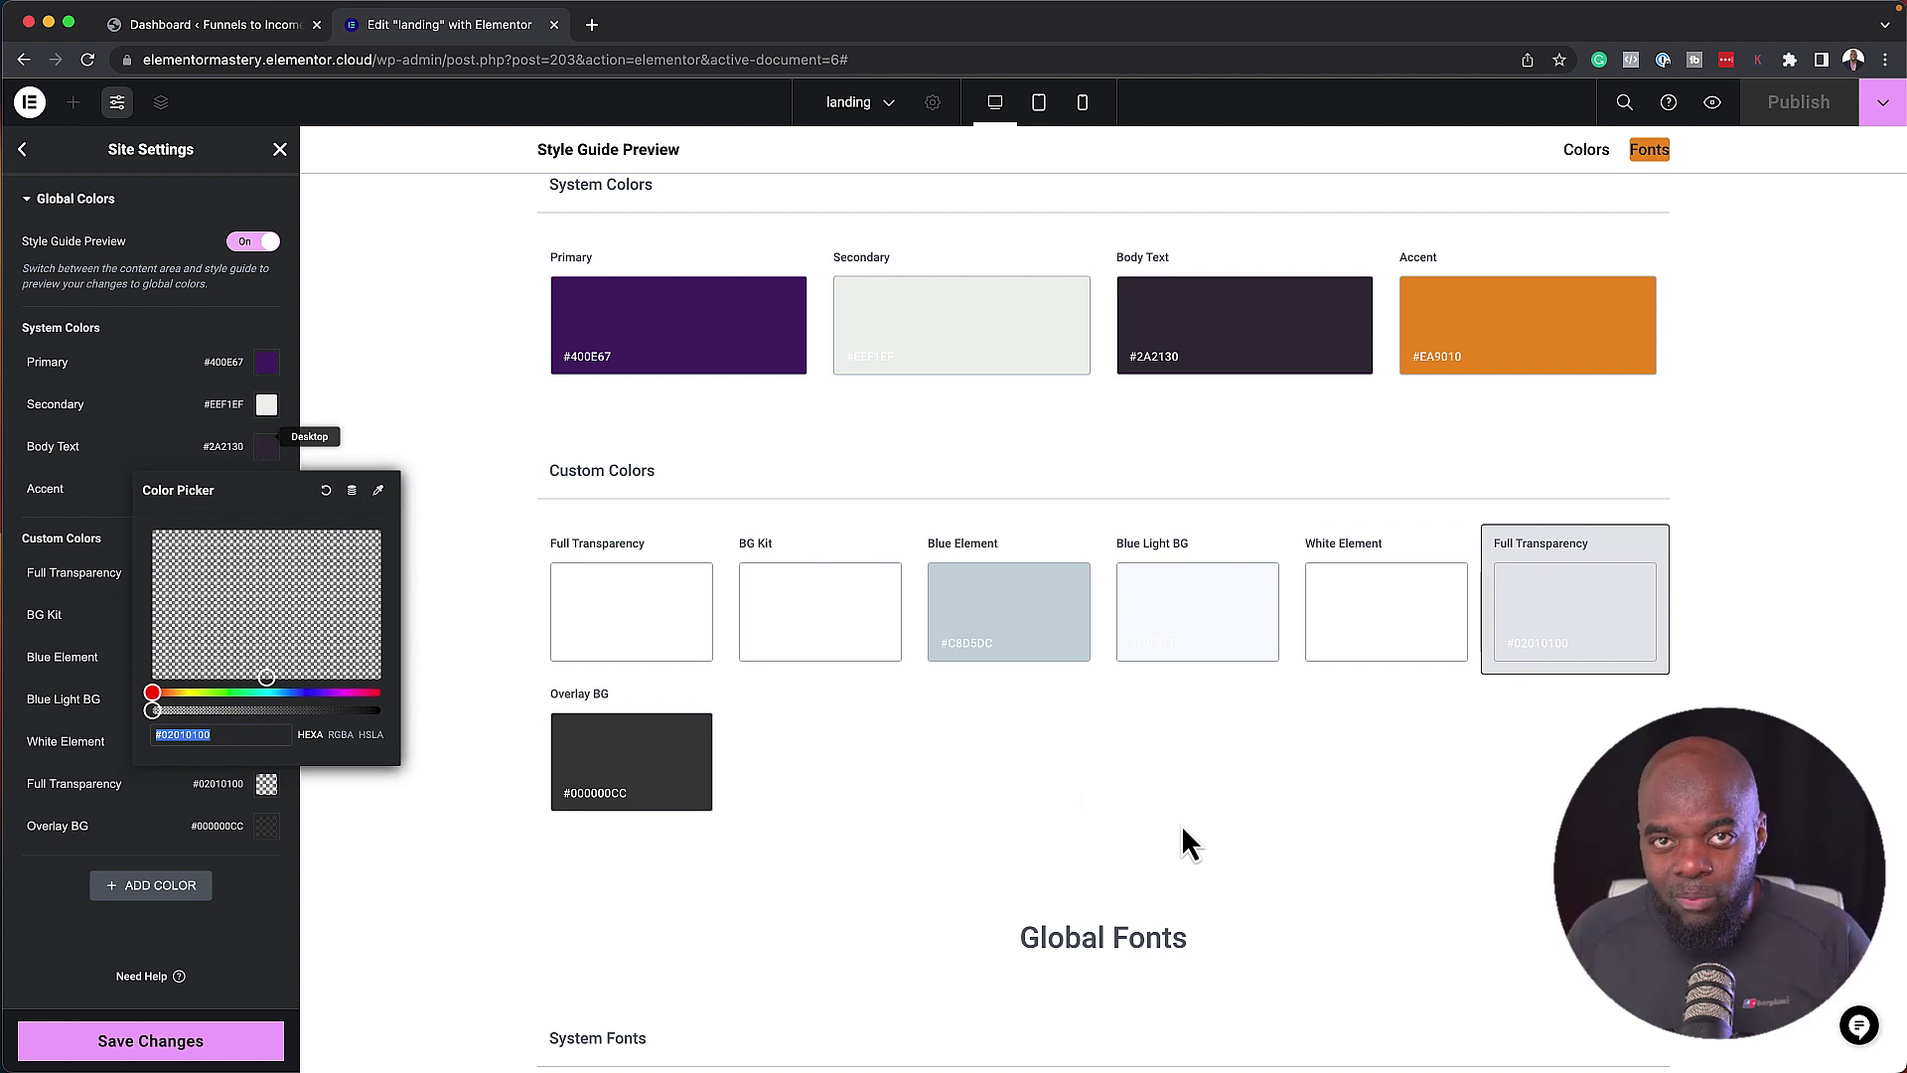
Set the Body Text global font's weight to 400 (Normal) from the style guide preview and save the site settings.
left_click(1644, 157)
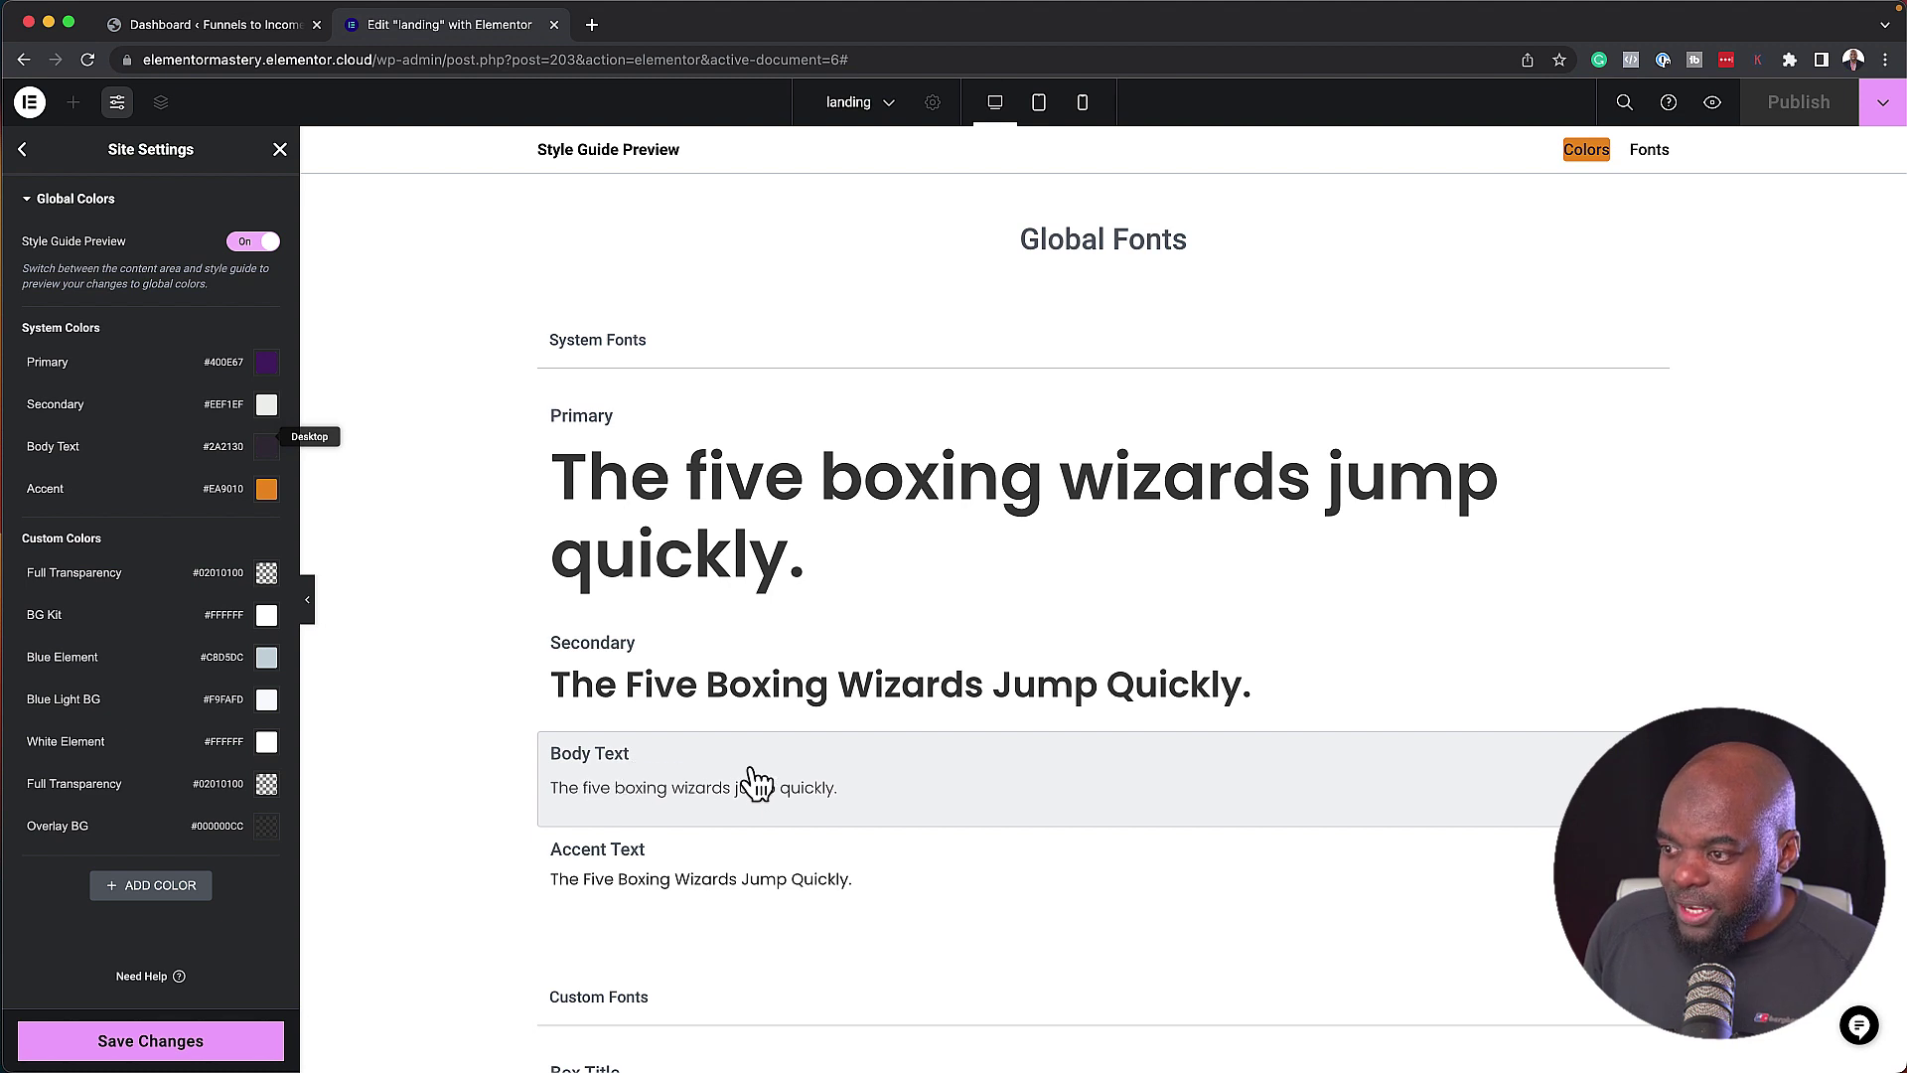
left_click(632, 794)
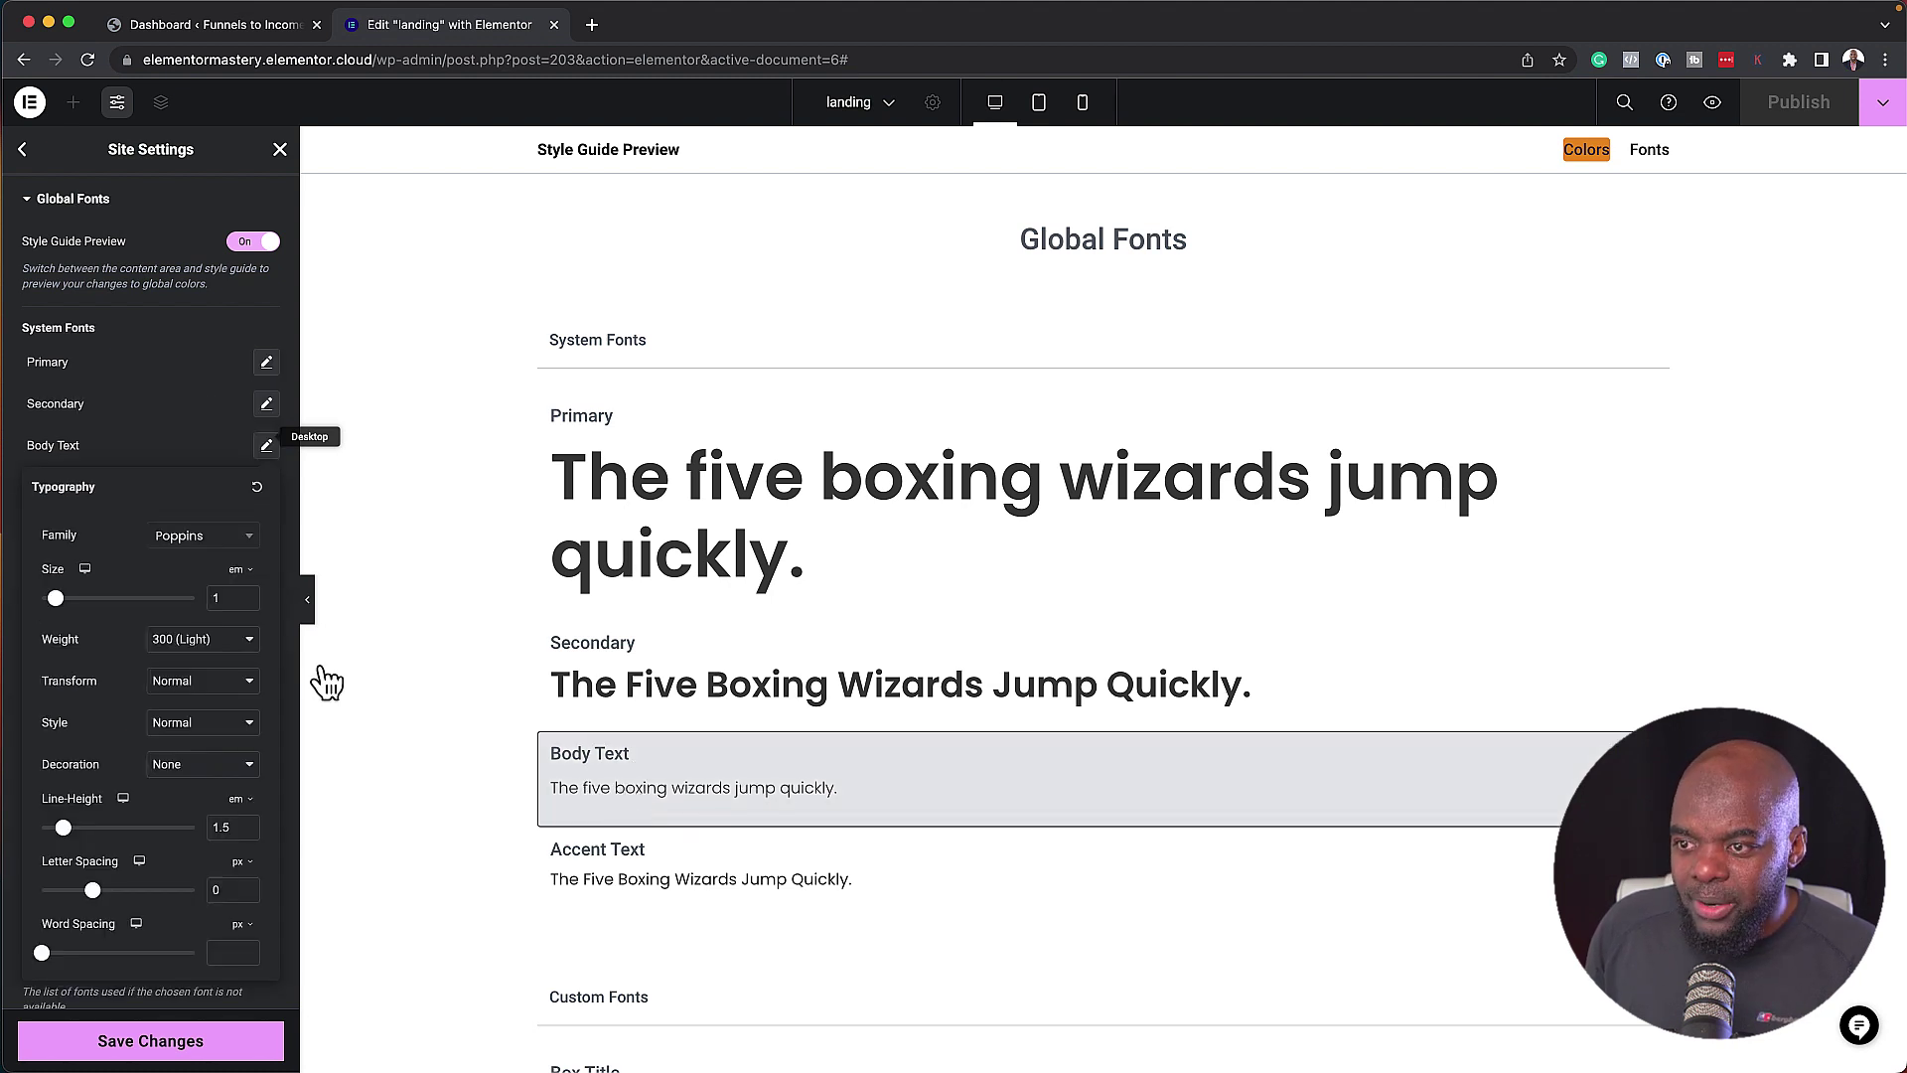
left_click(228, 658)
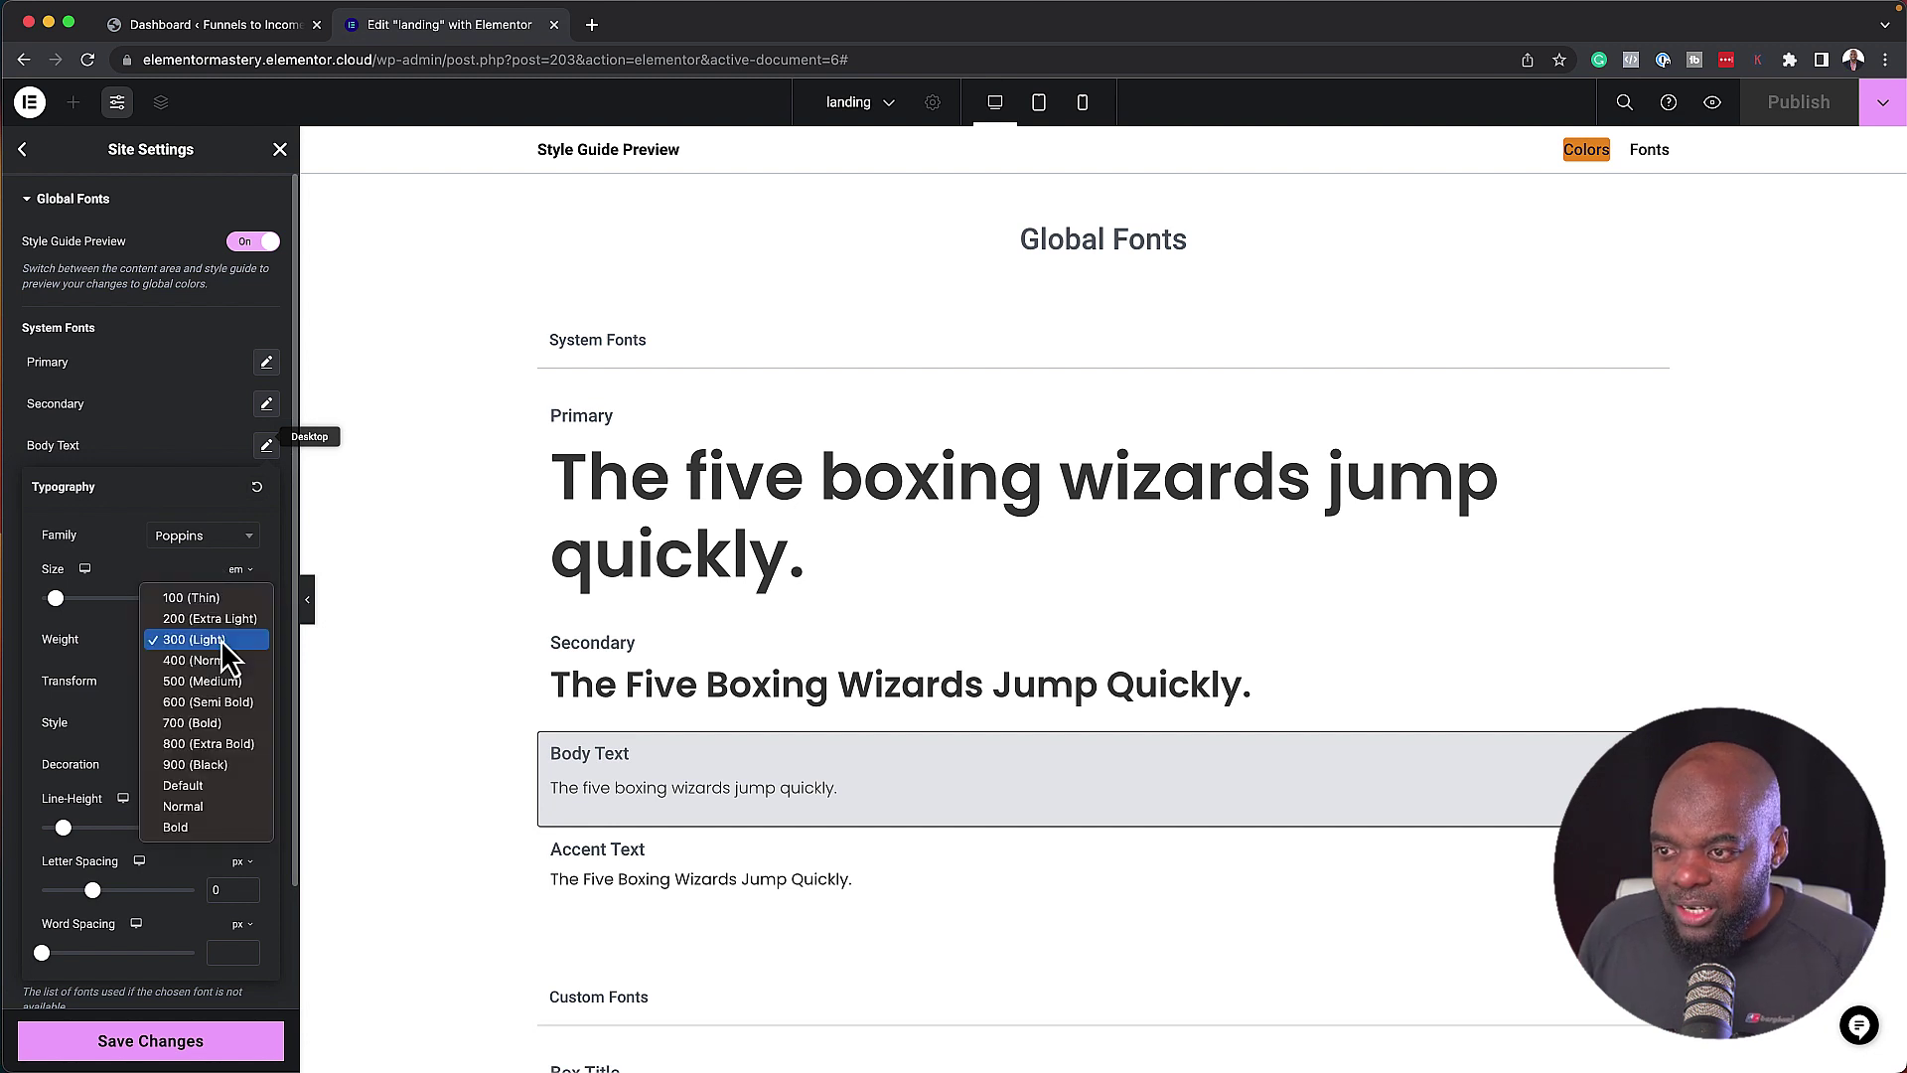
left_click(229, 661)
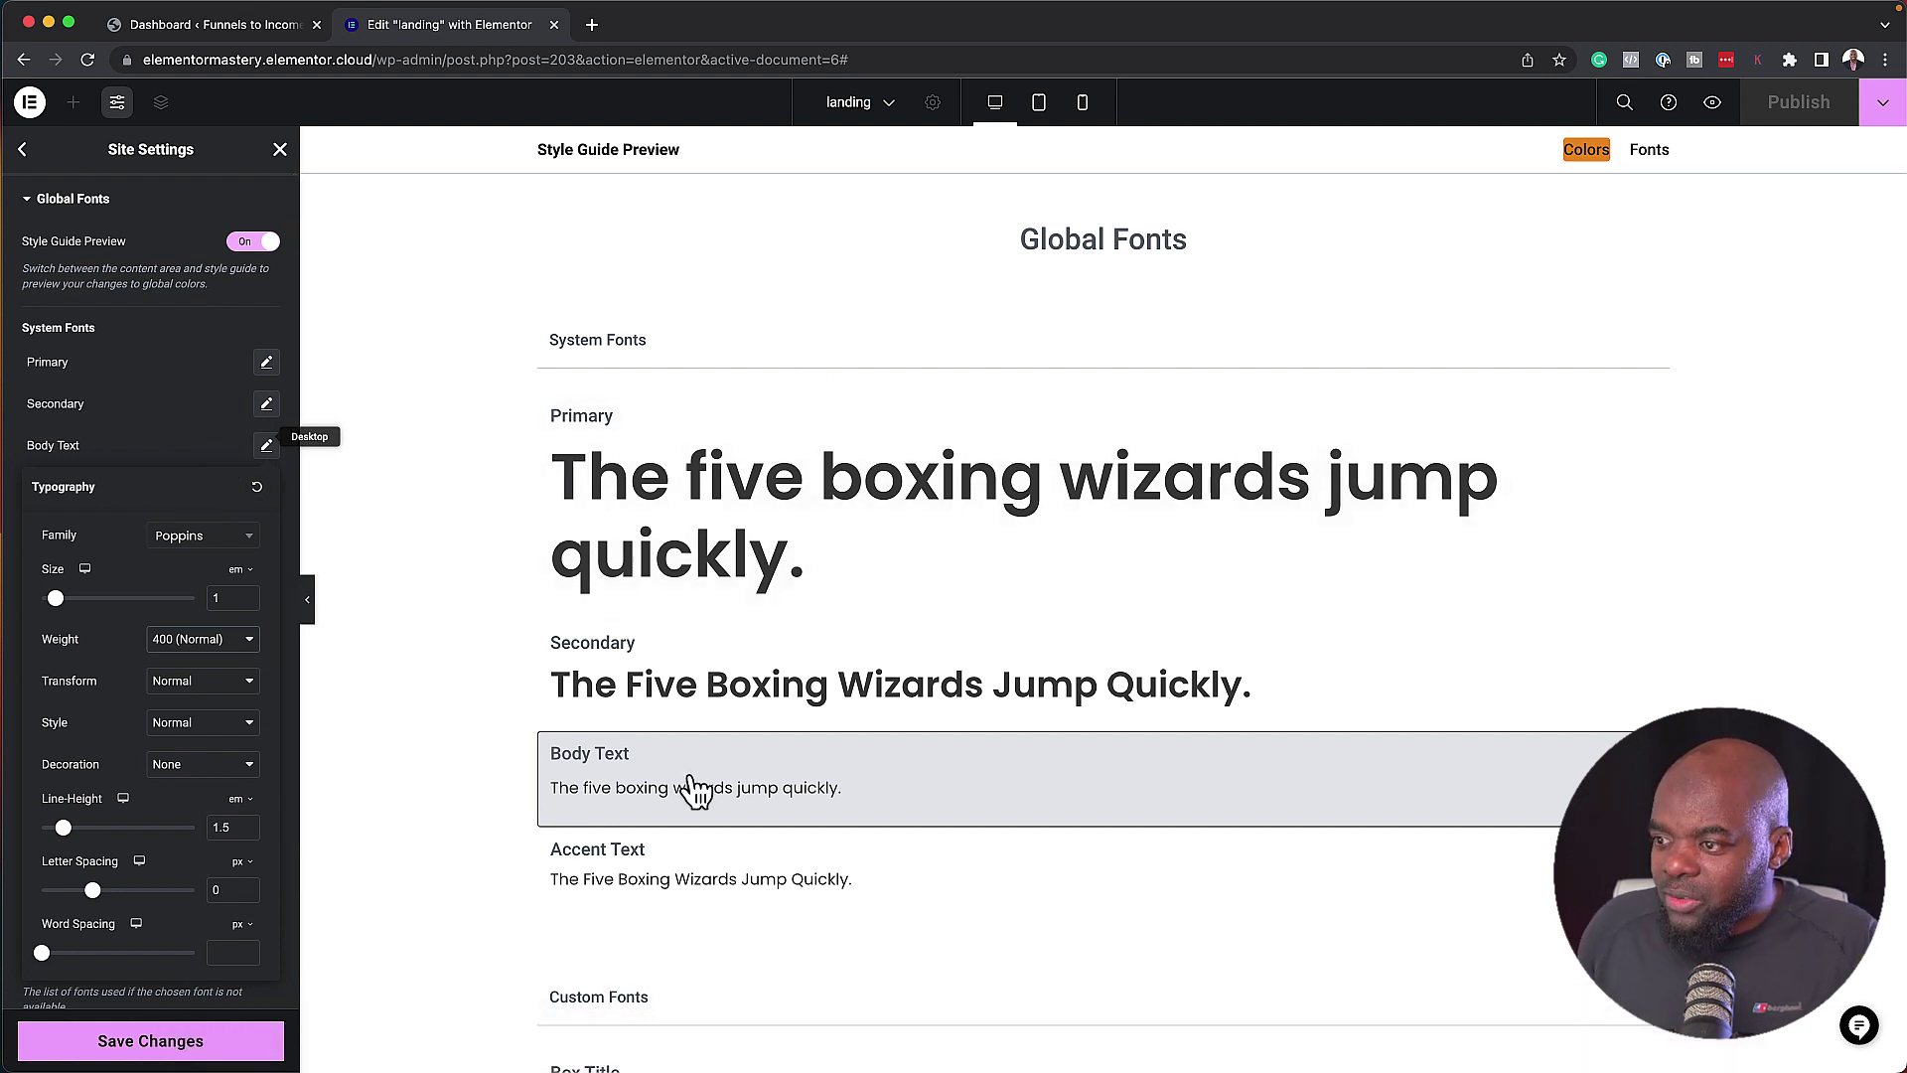
left_click(243, 1049)
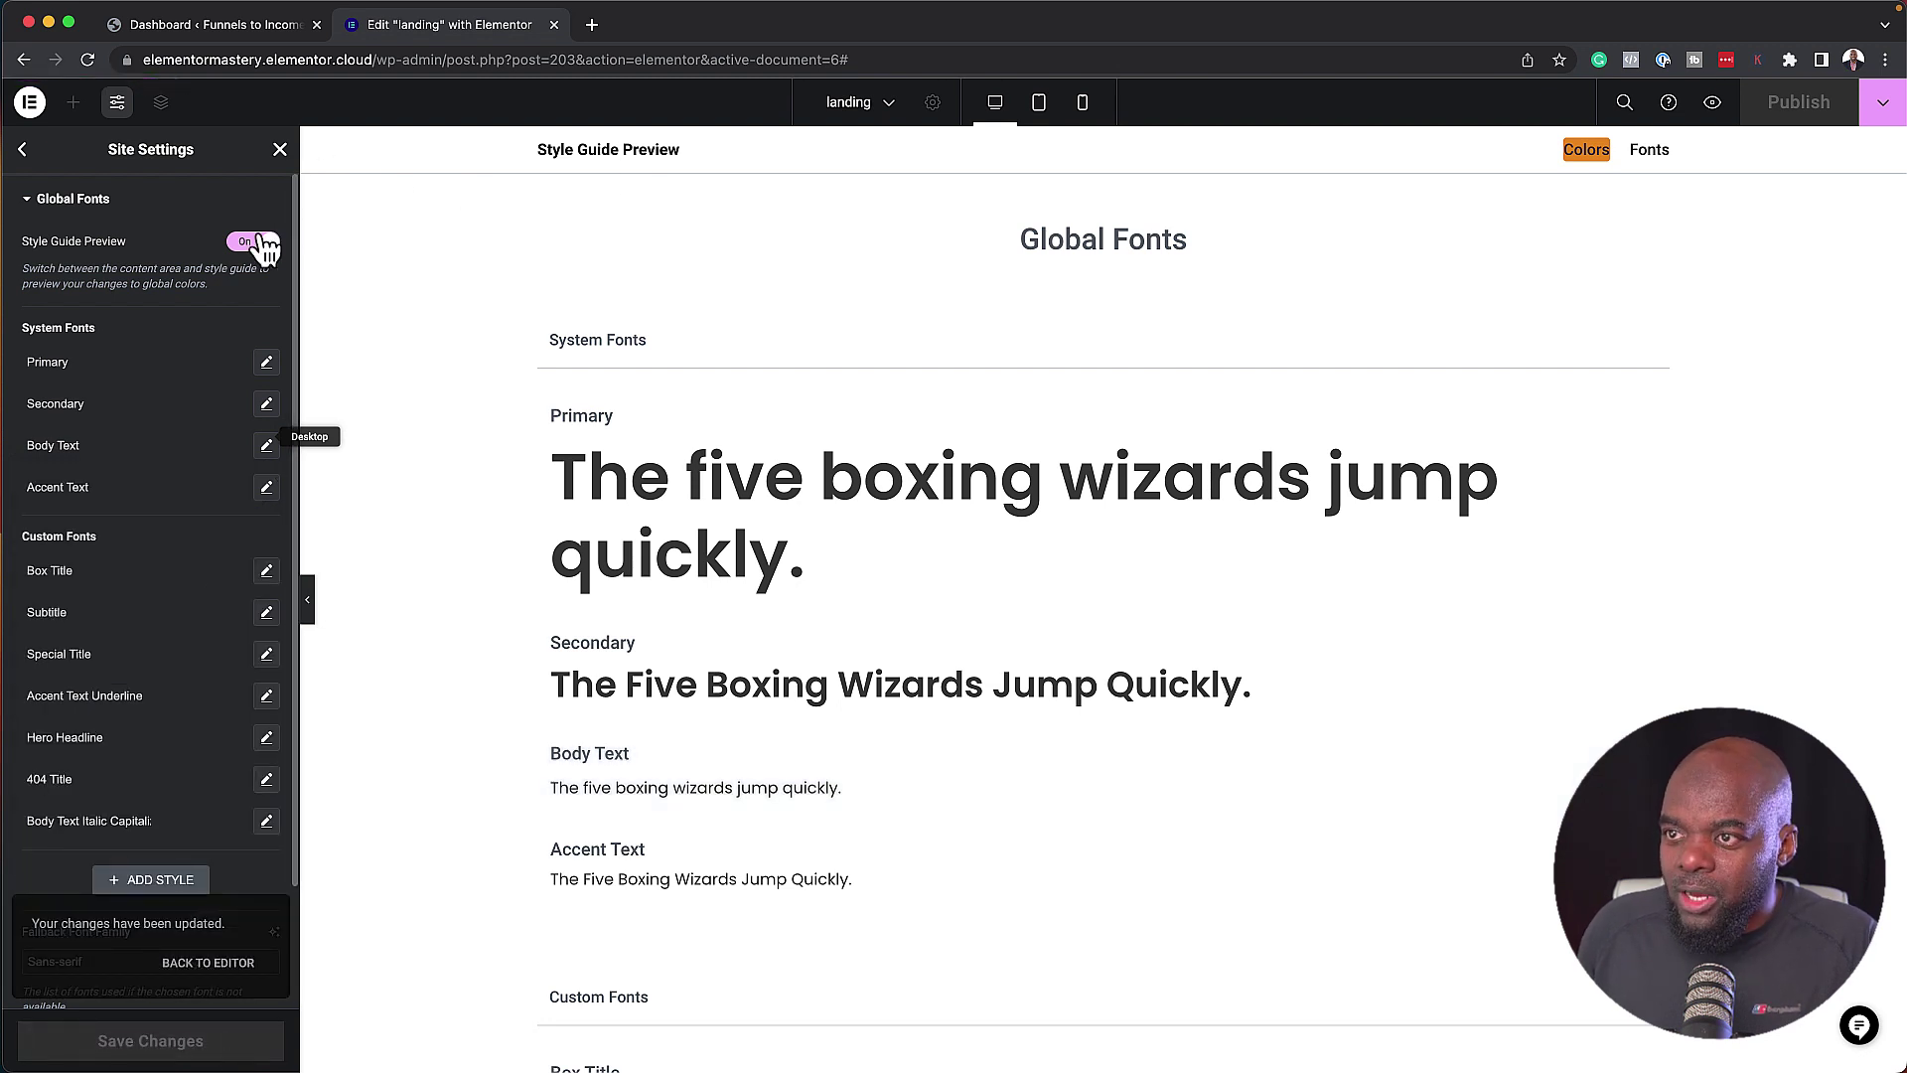
Compare the landing page's lower sections with the Global Colors style guide, and close Site Settings.
left_click(22, 149)
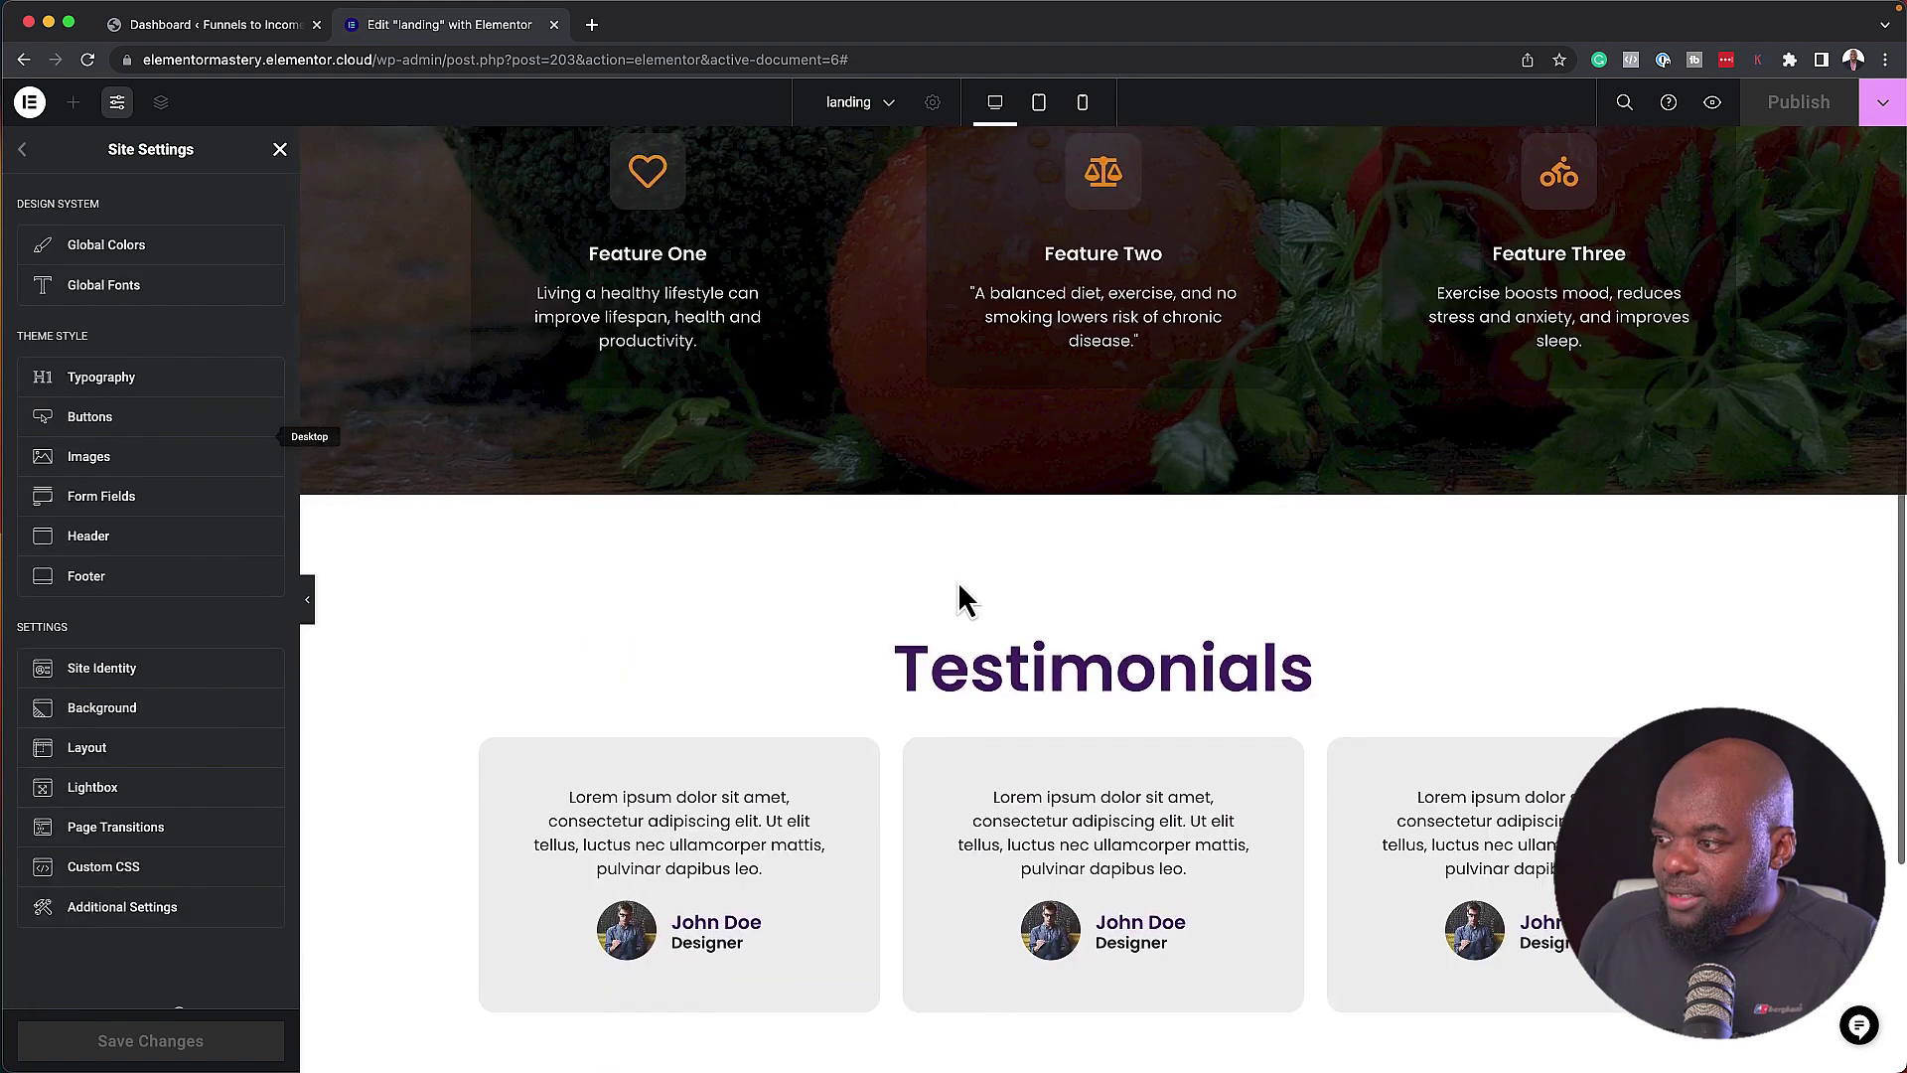
scroll(894, 591, "down", 3)
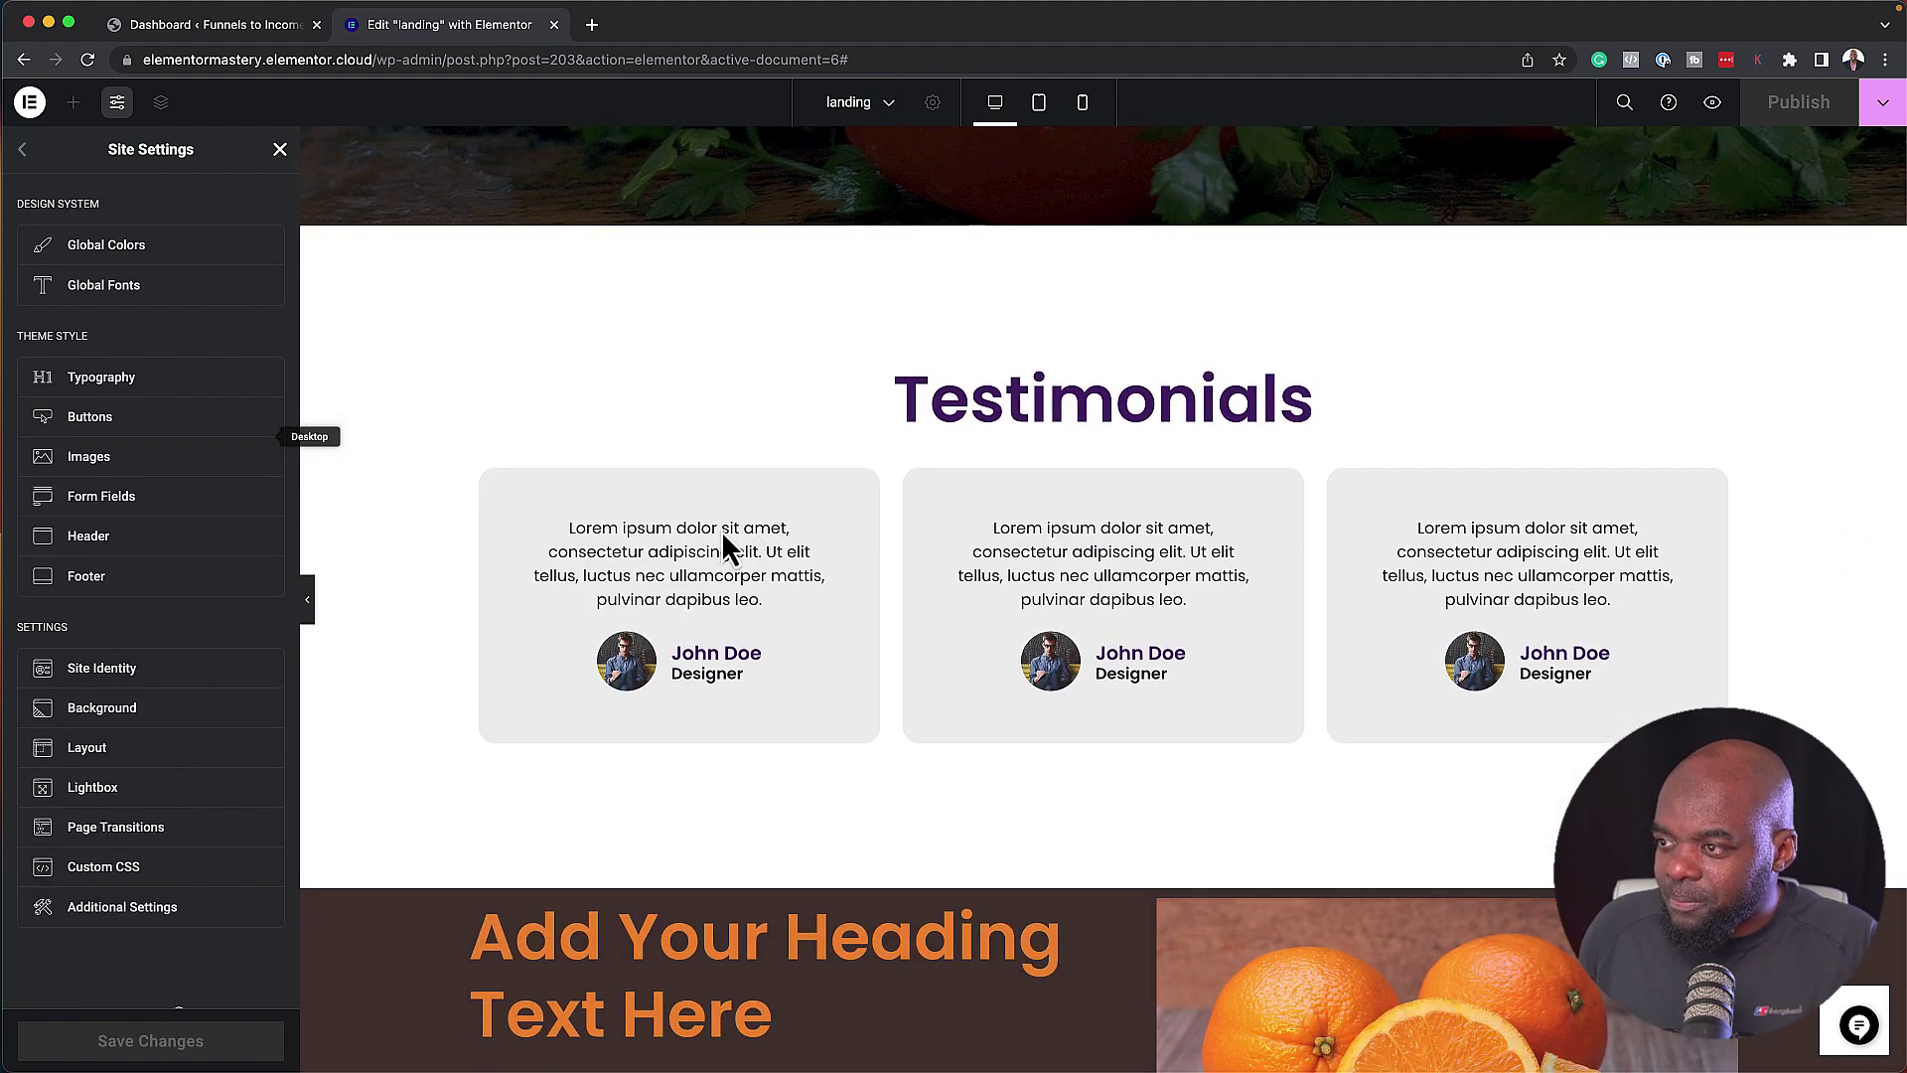
scroll(721, 541, "down", 2)
left_click(147, 256)
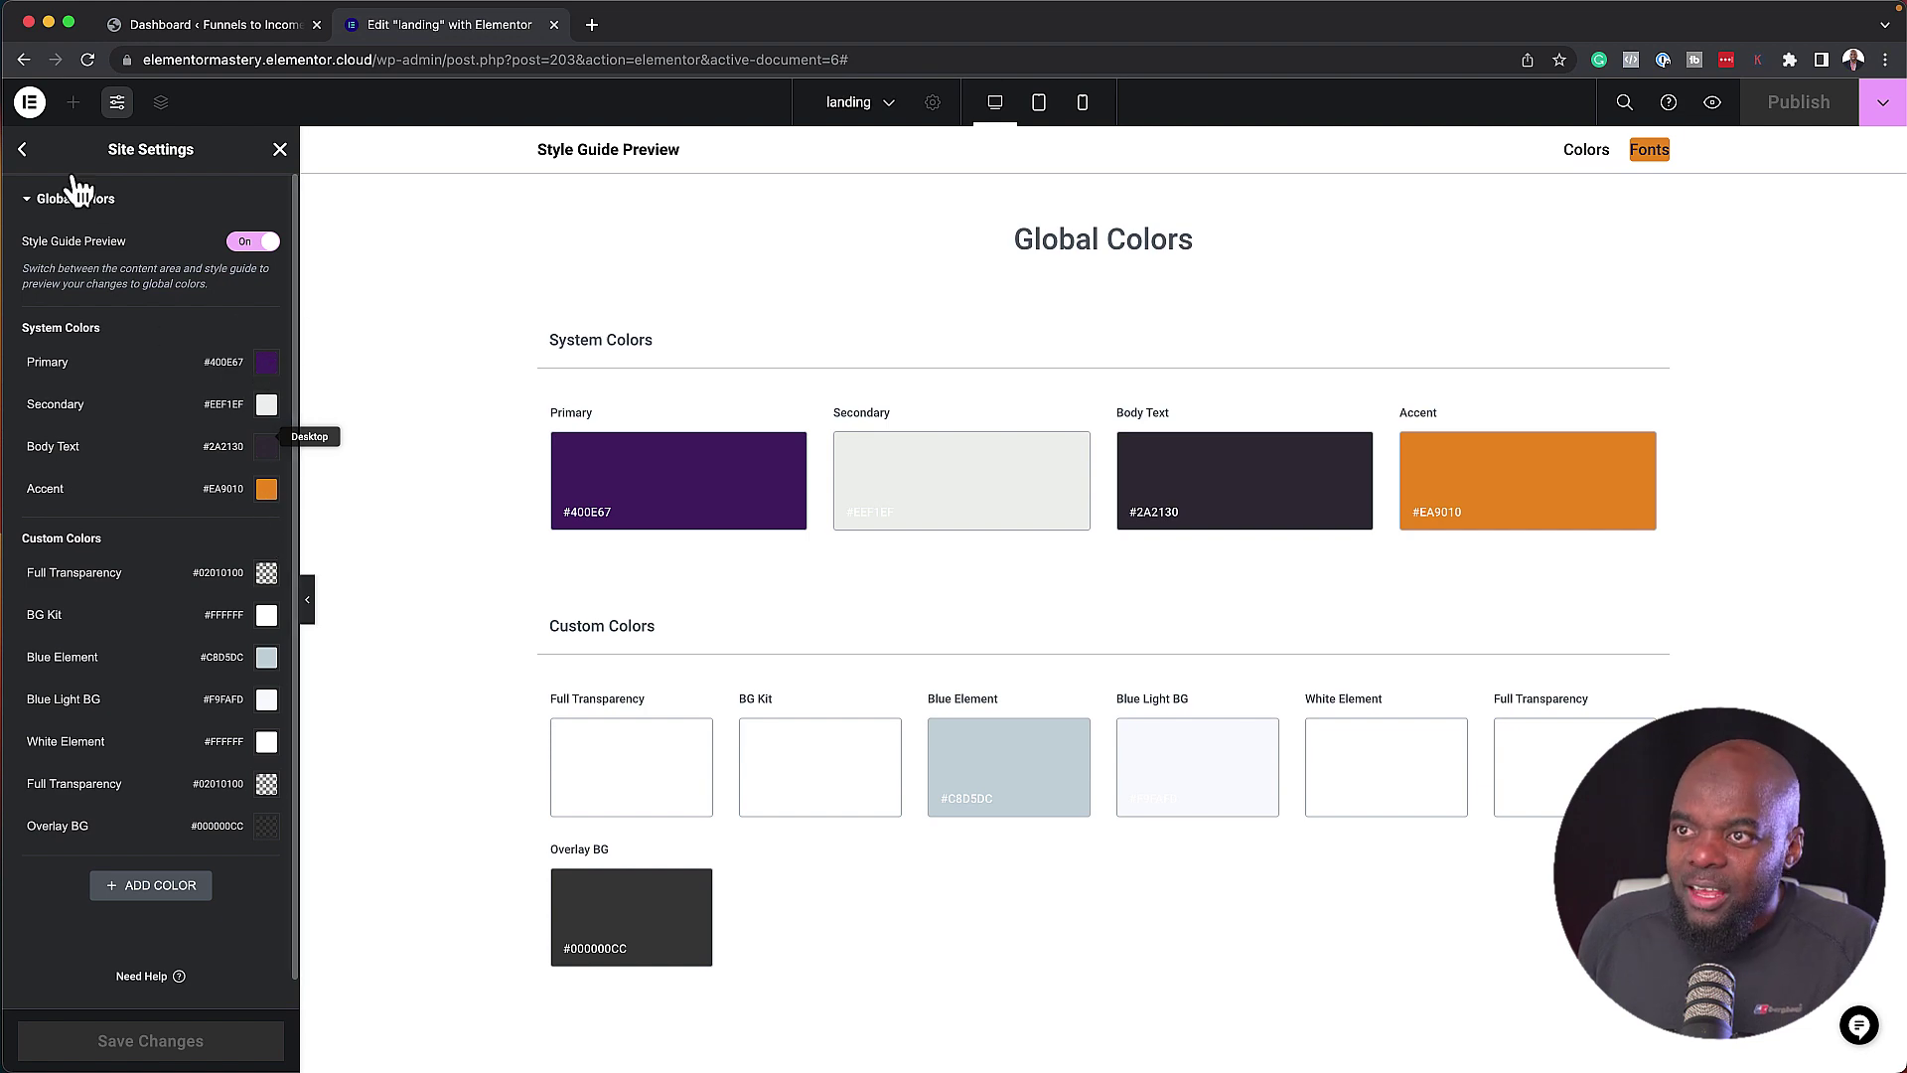
left_click(22, 151)
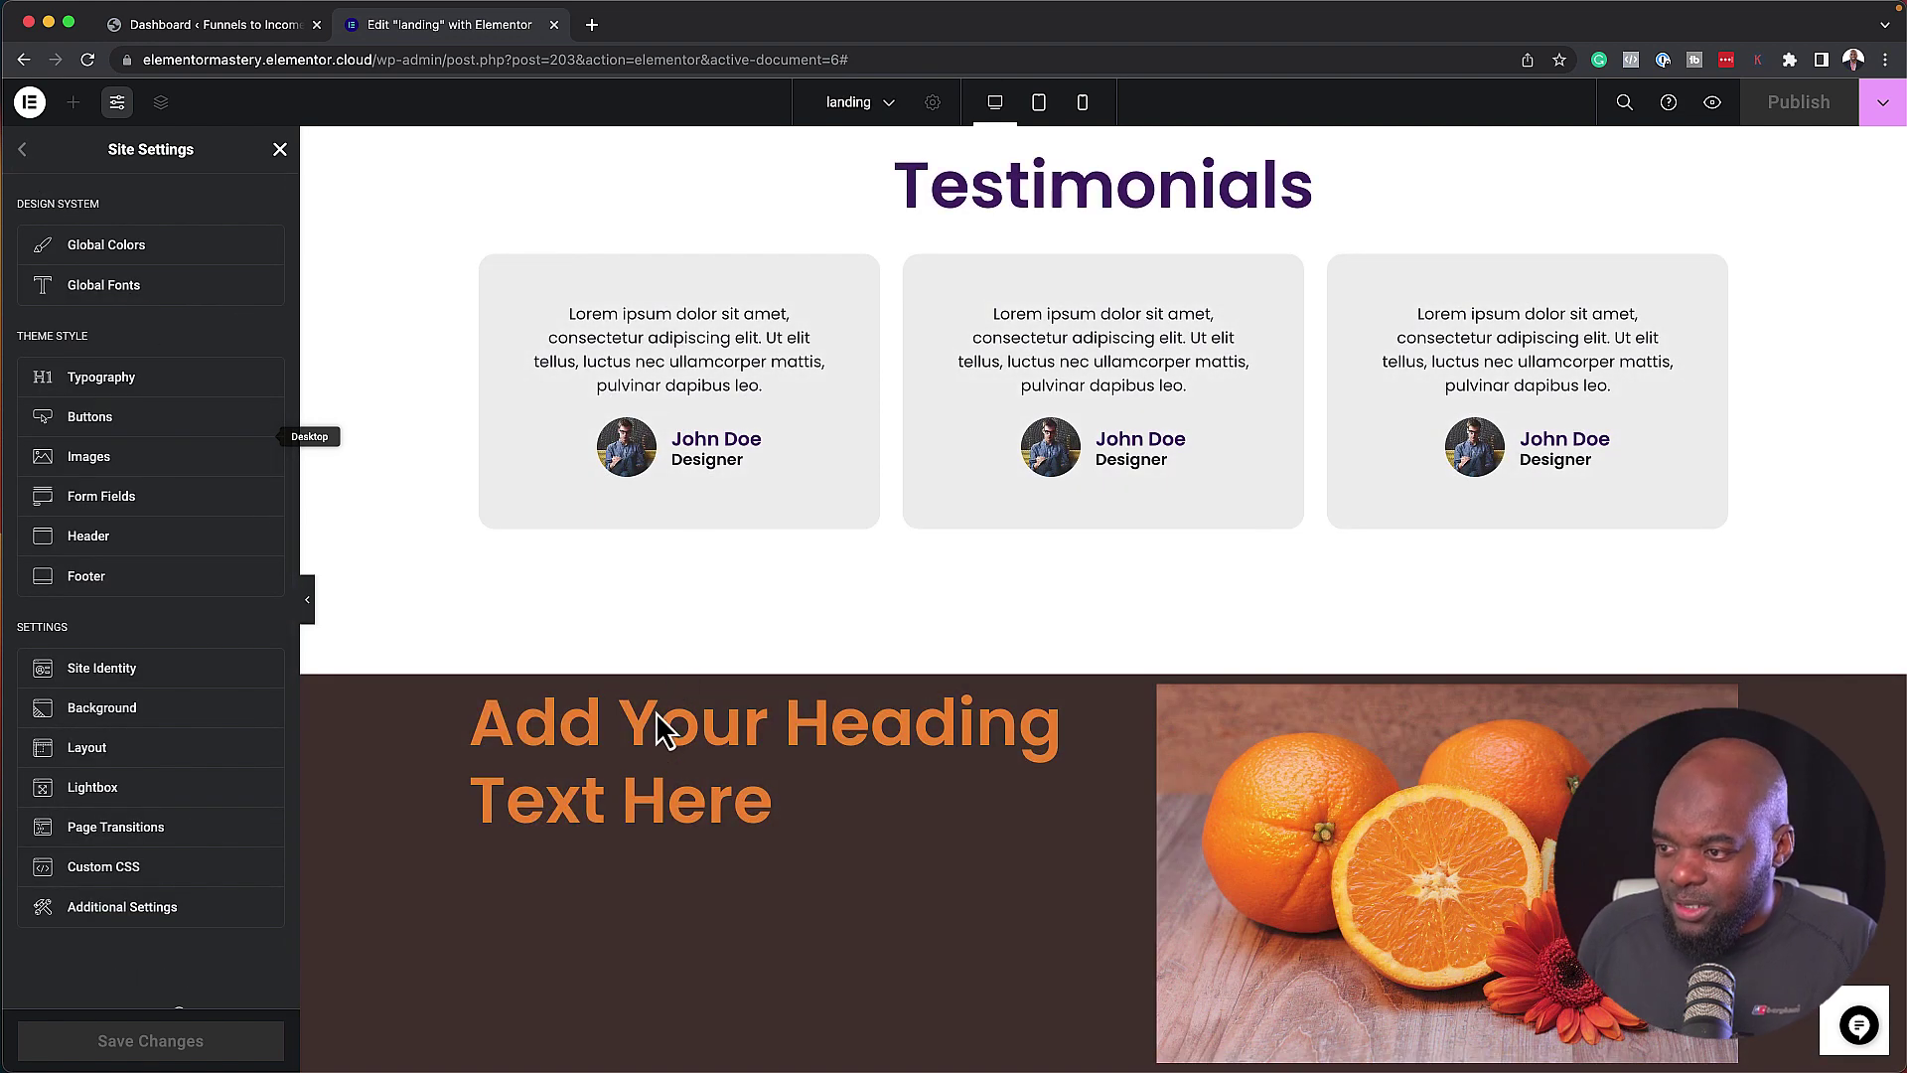
left_click(280, 150)
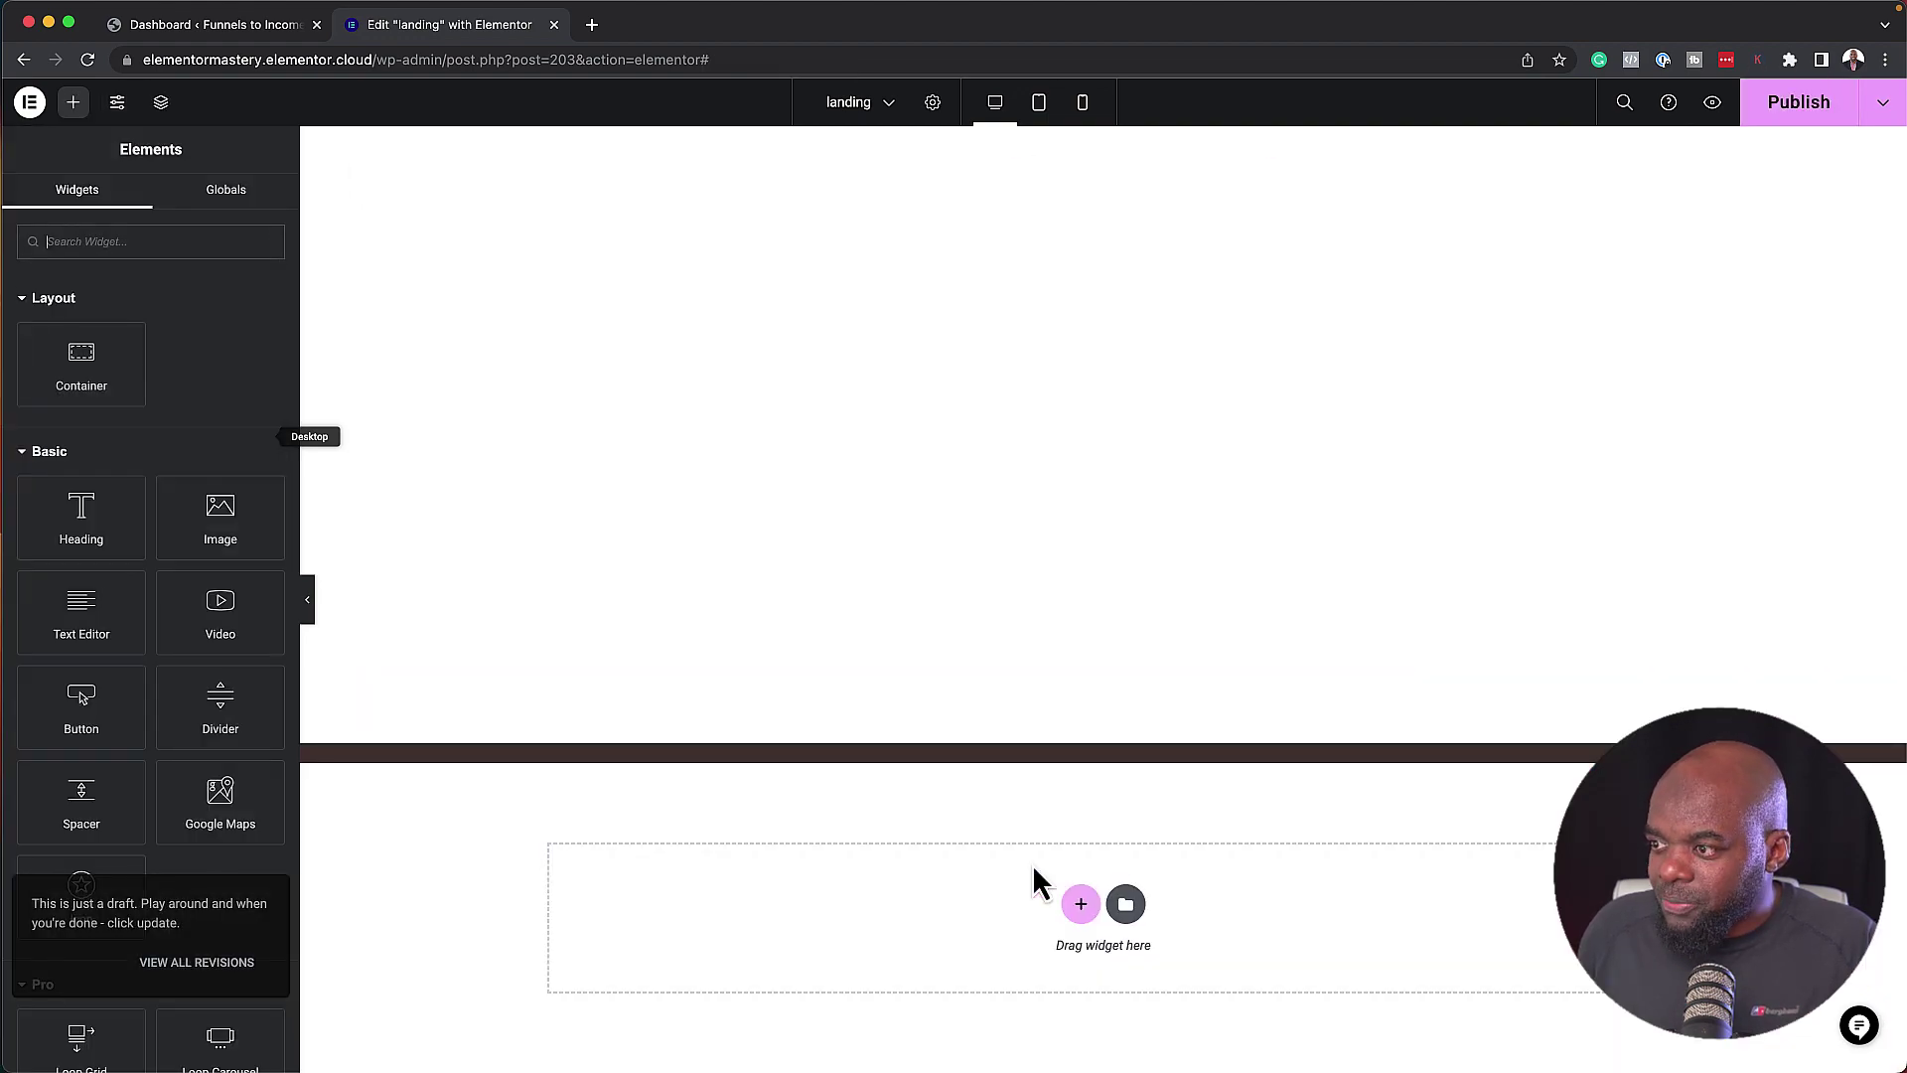
Review the global color choices for the icon's Primary Color in the Feature One icon box's style settings.
scroll(1033, 864, "down", 3)
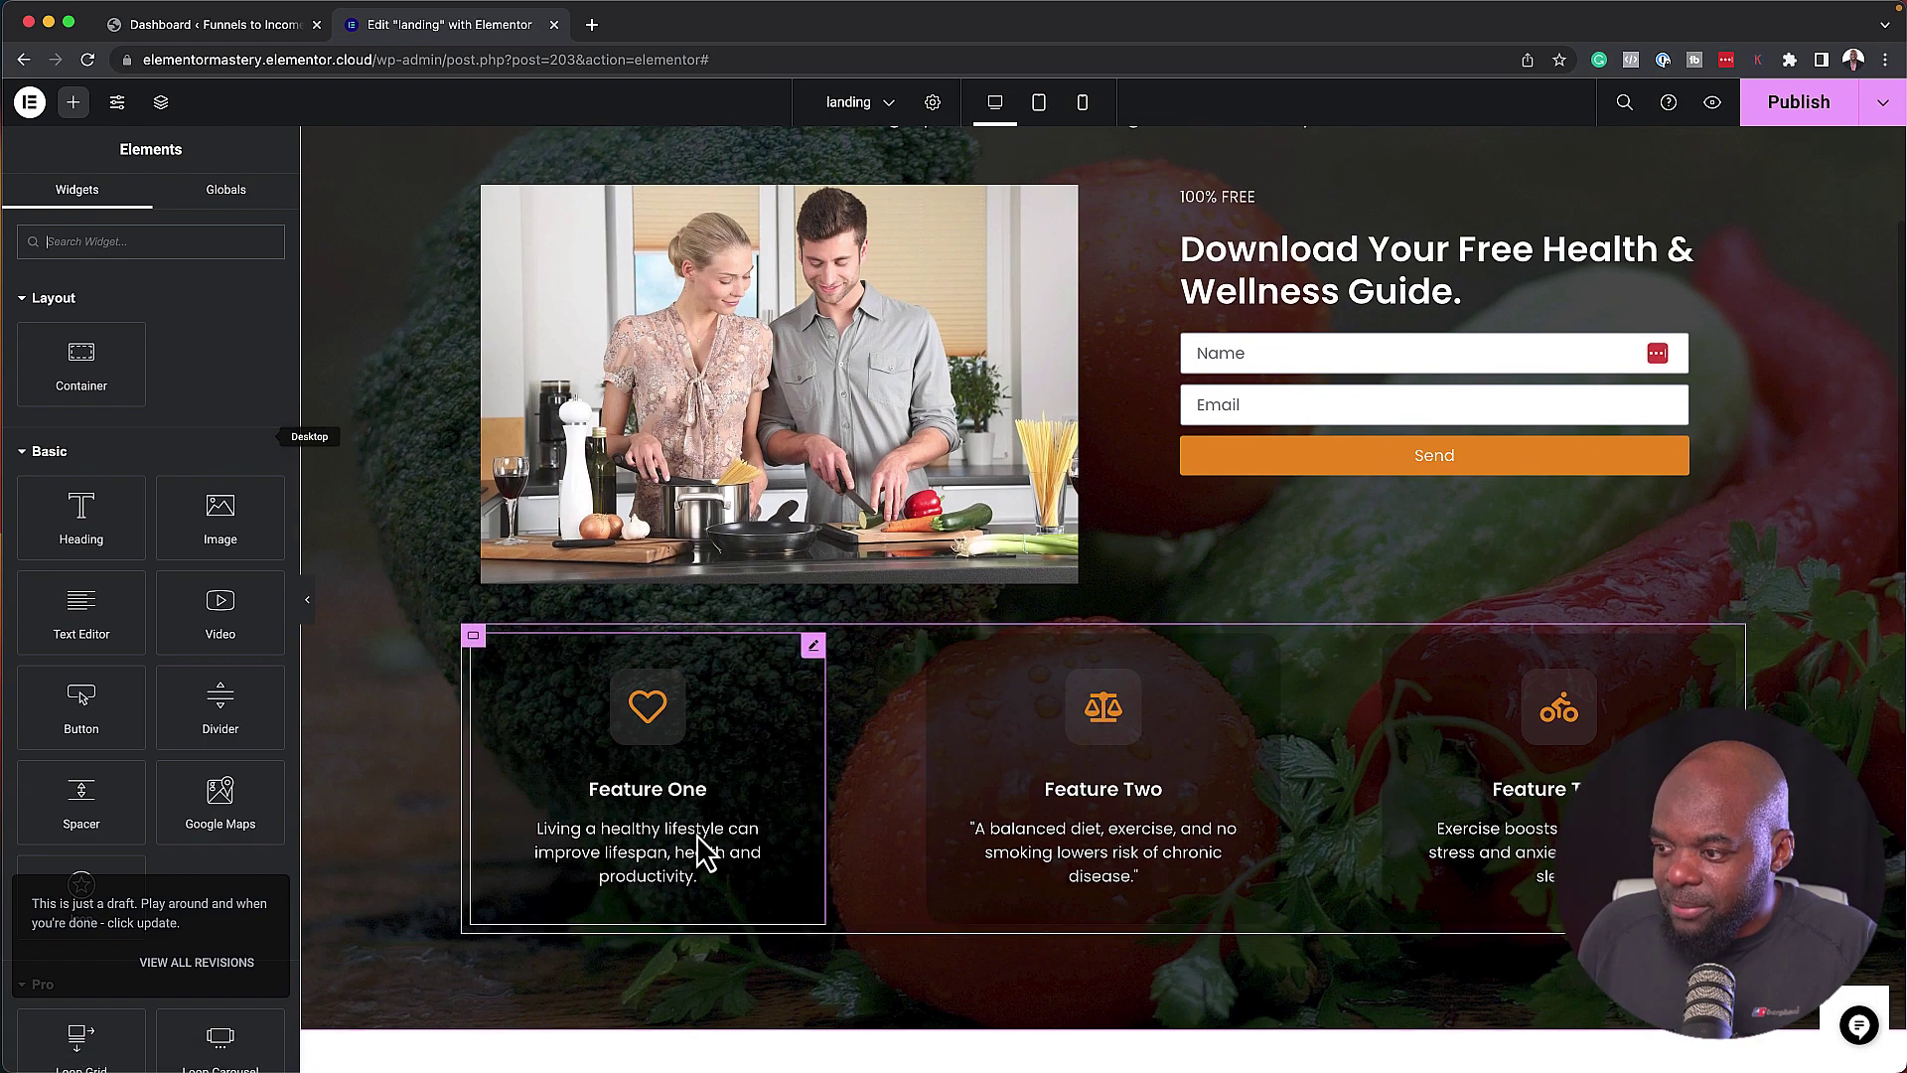
scroll(938, 874, "down", 7)
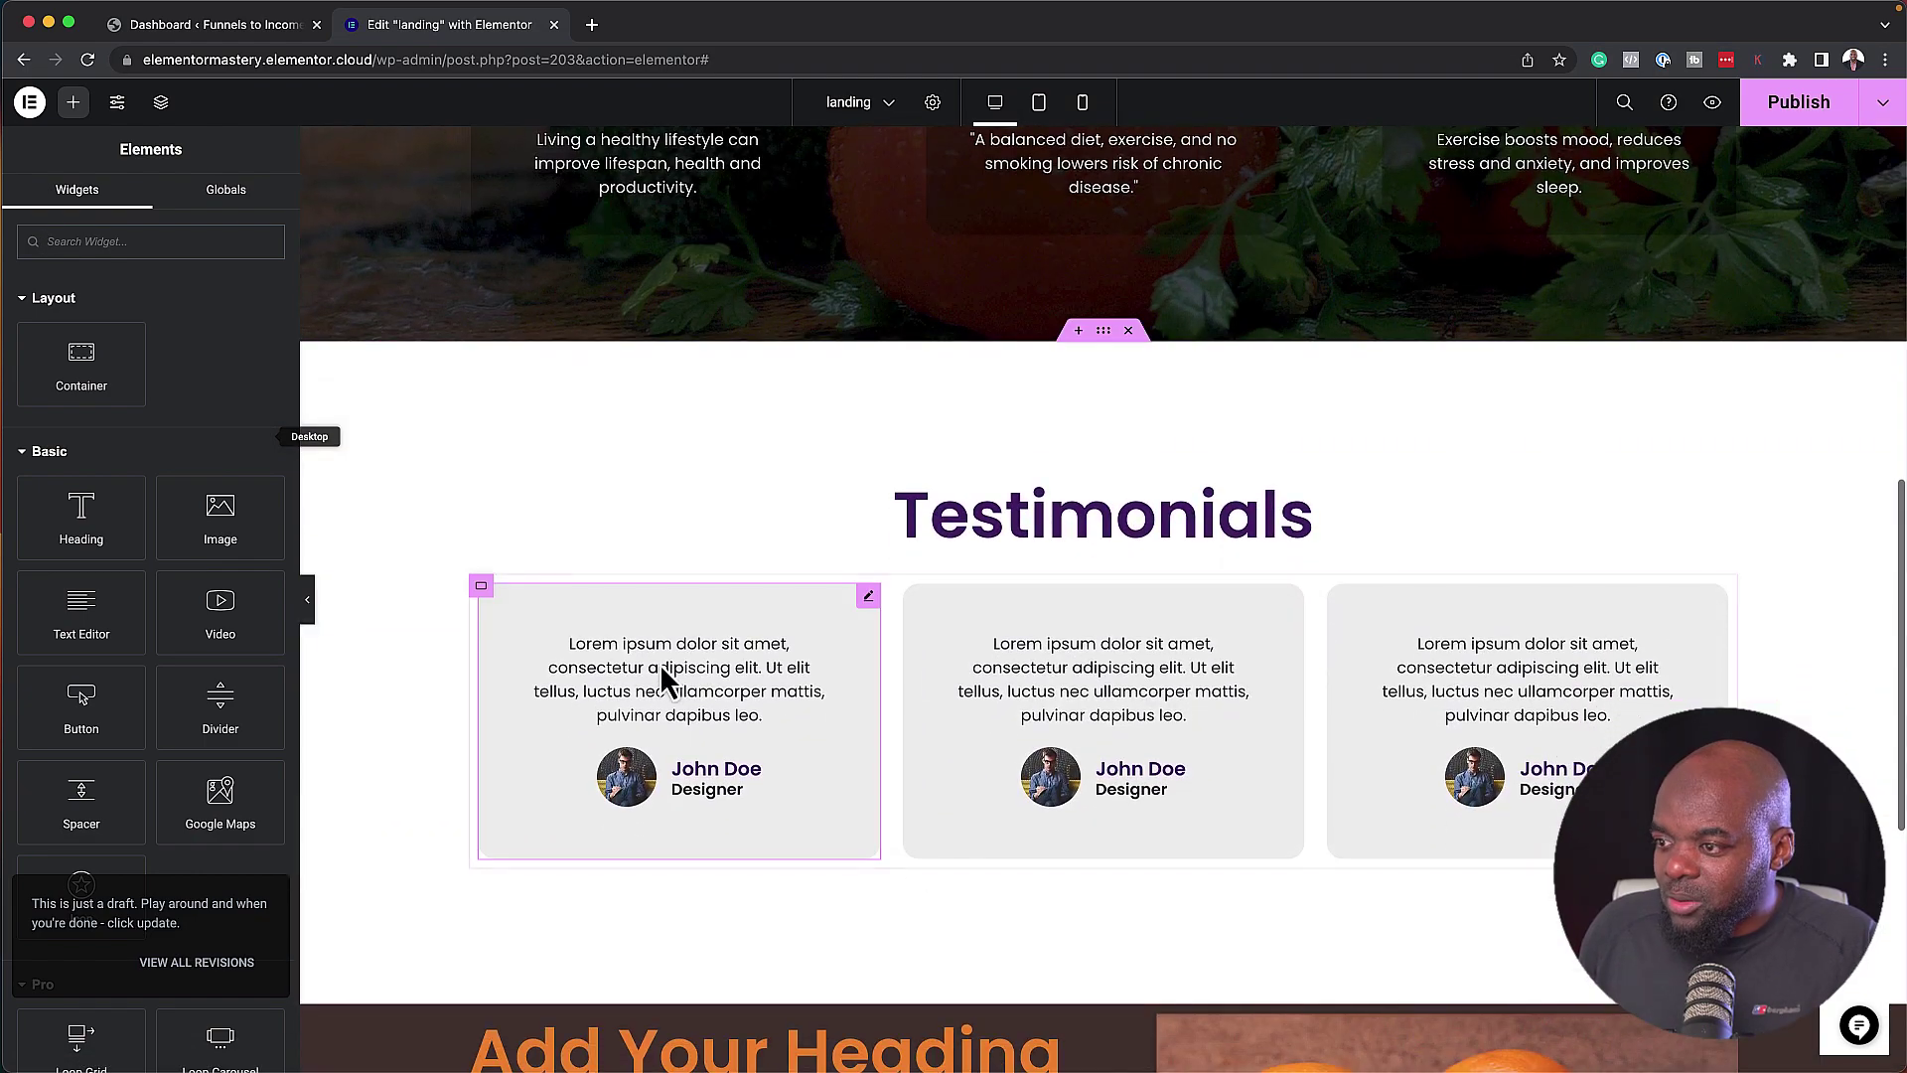
scroll(775, 606, "up", 5)
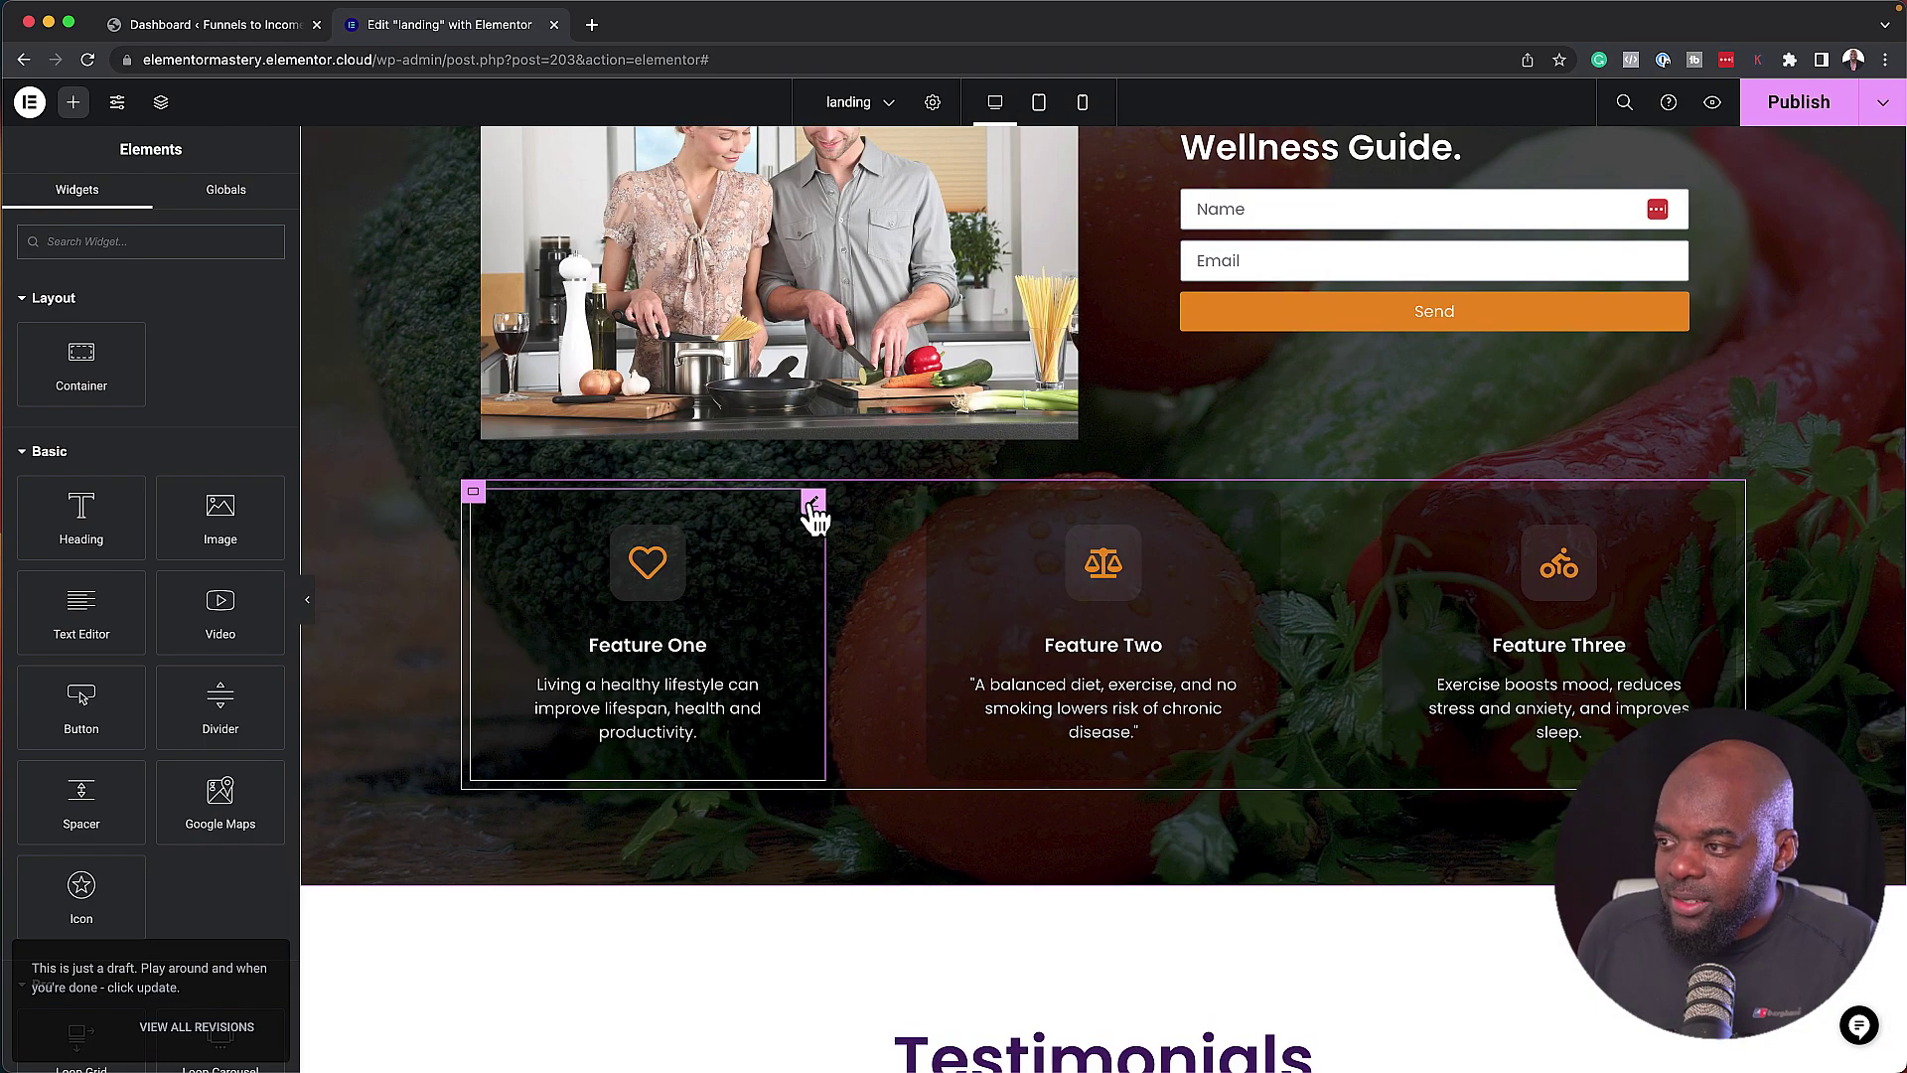
left_click(813, 504)
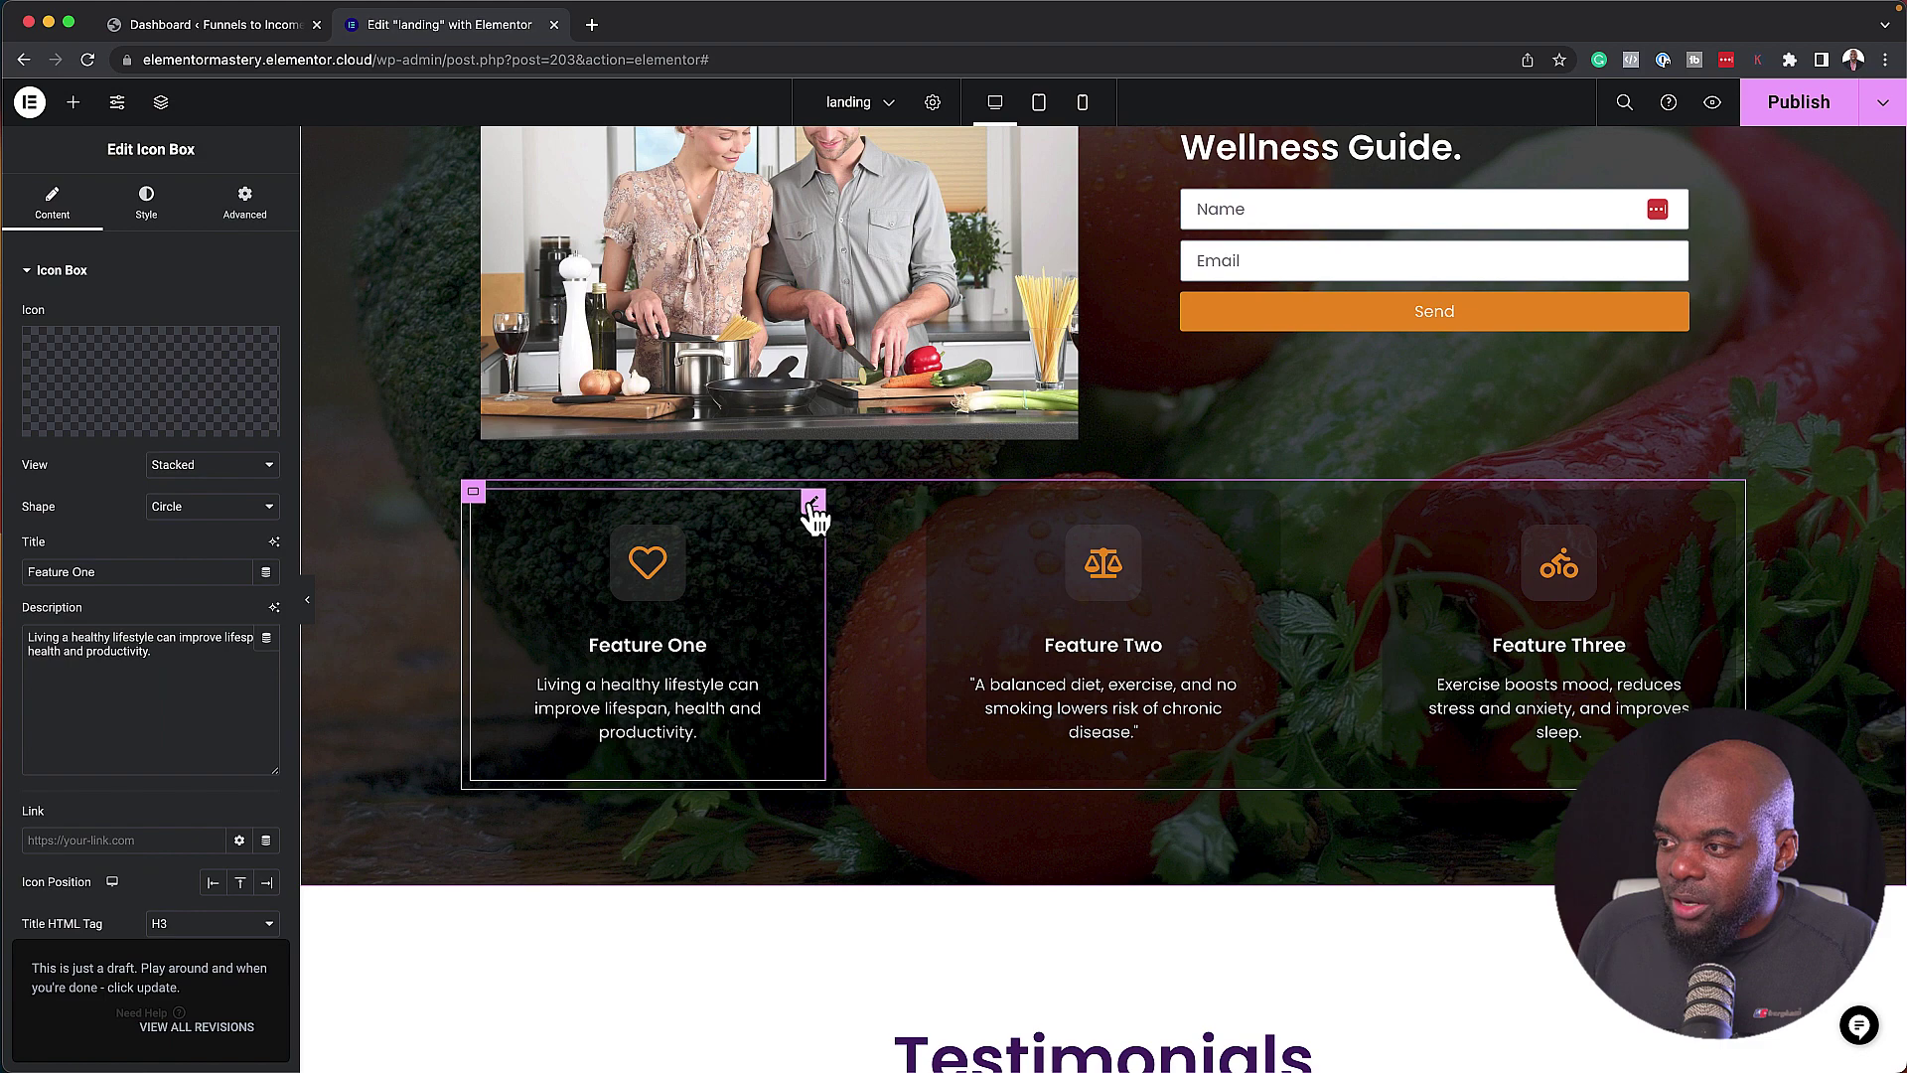
left_click(173, 211)
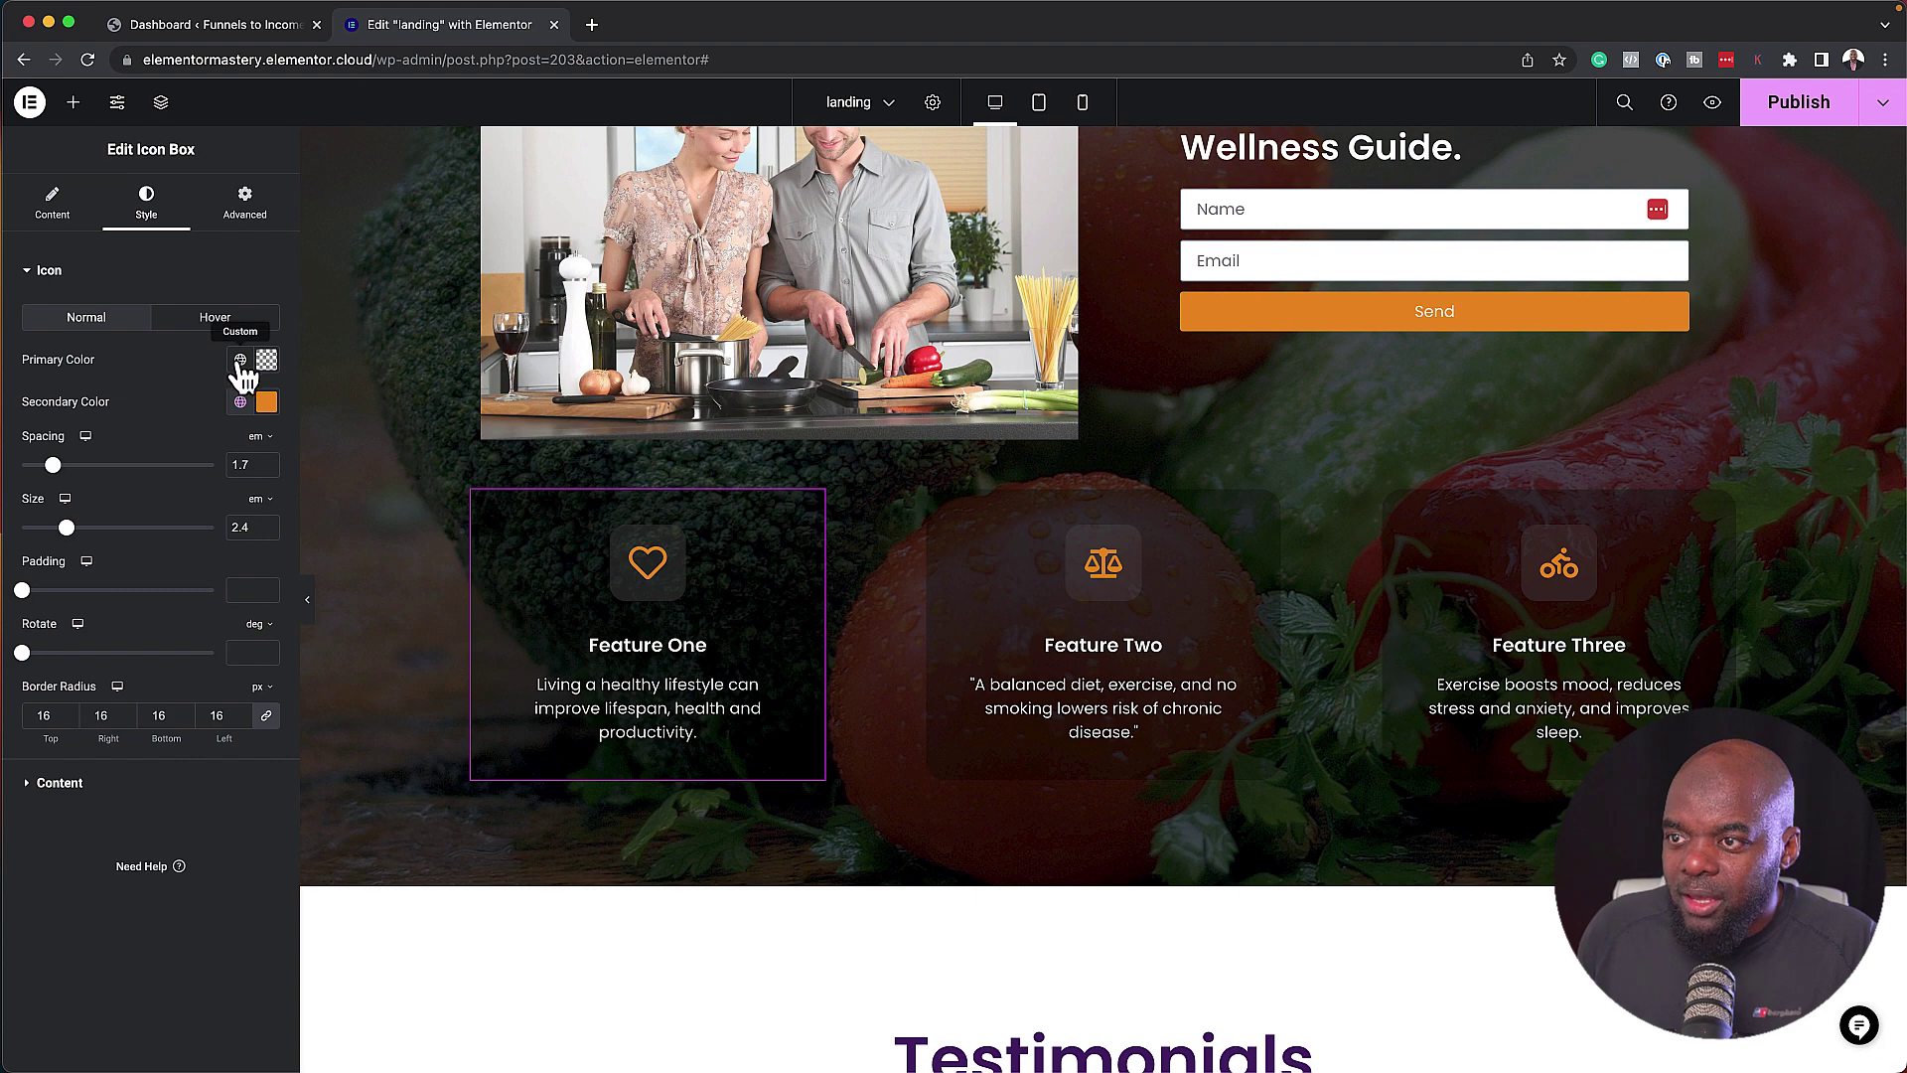
left_click(241, 361)
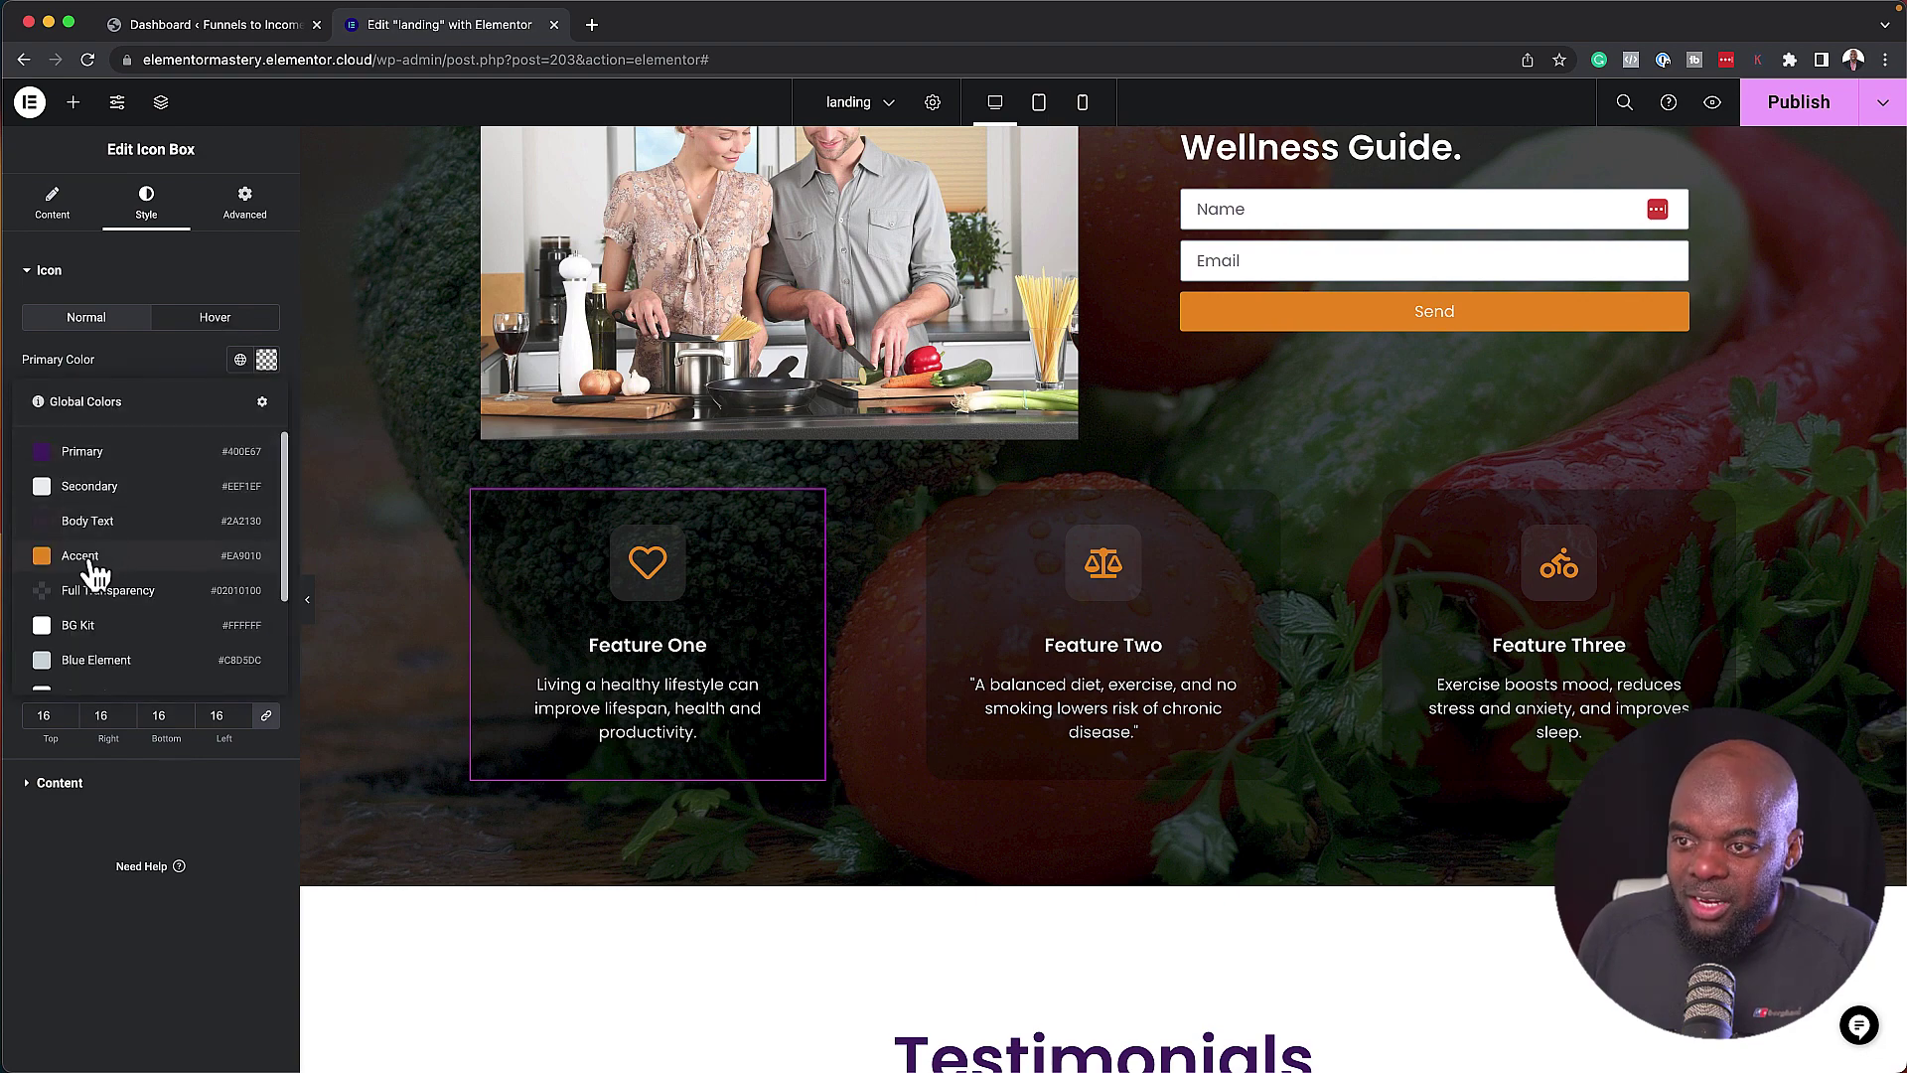
left_click(225, 973)
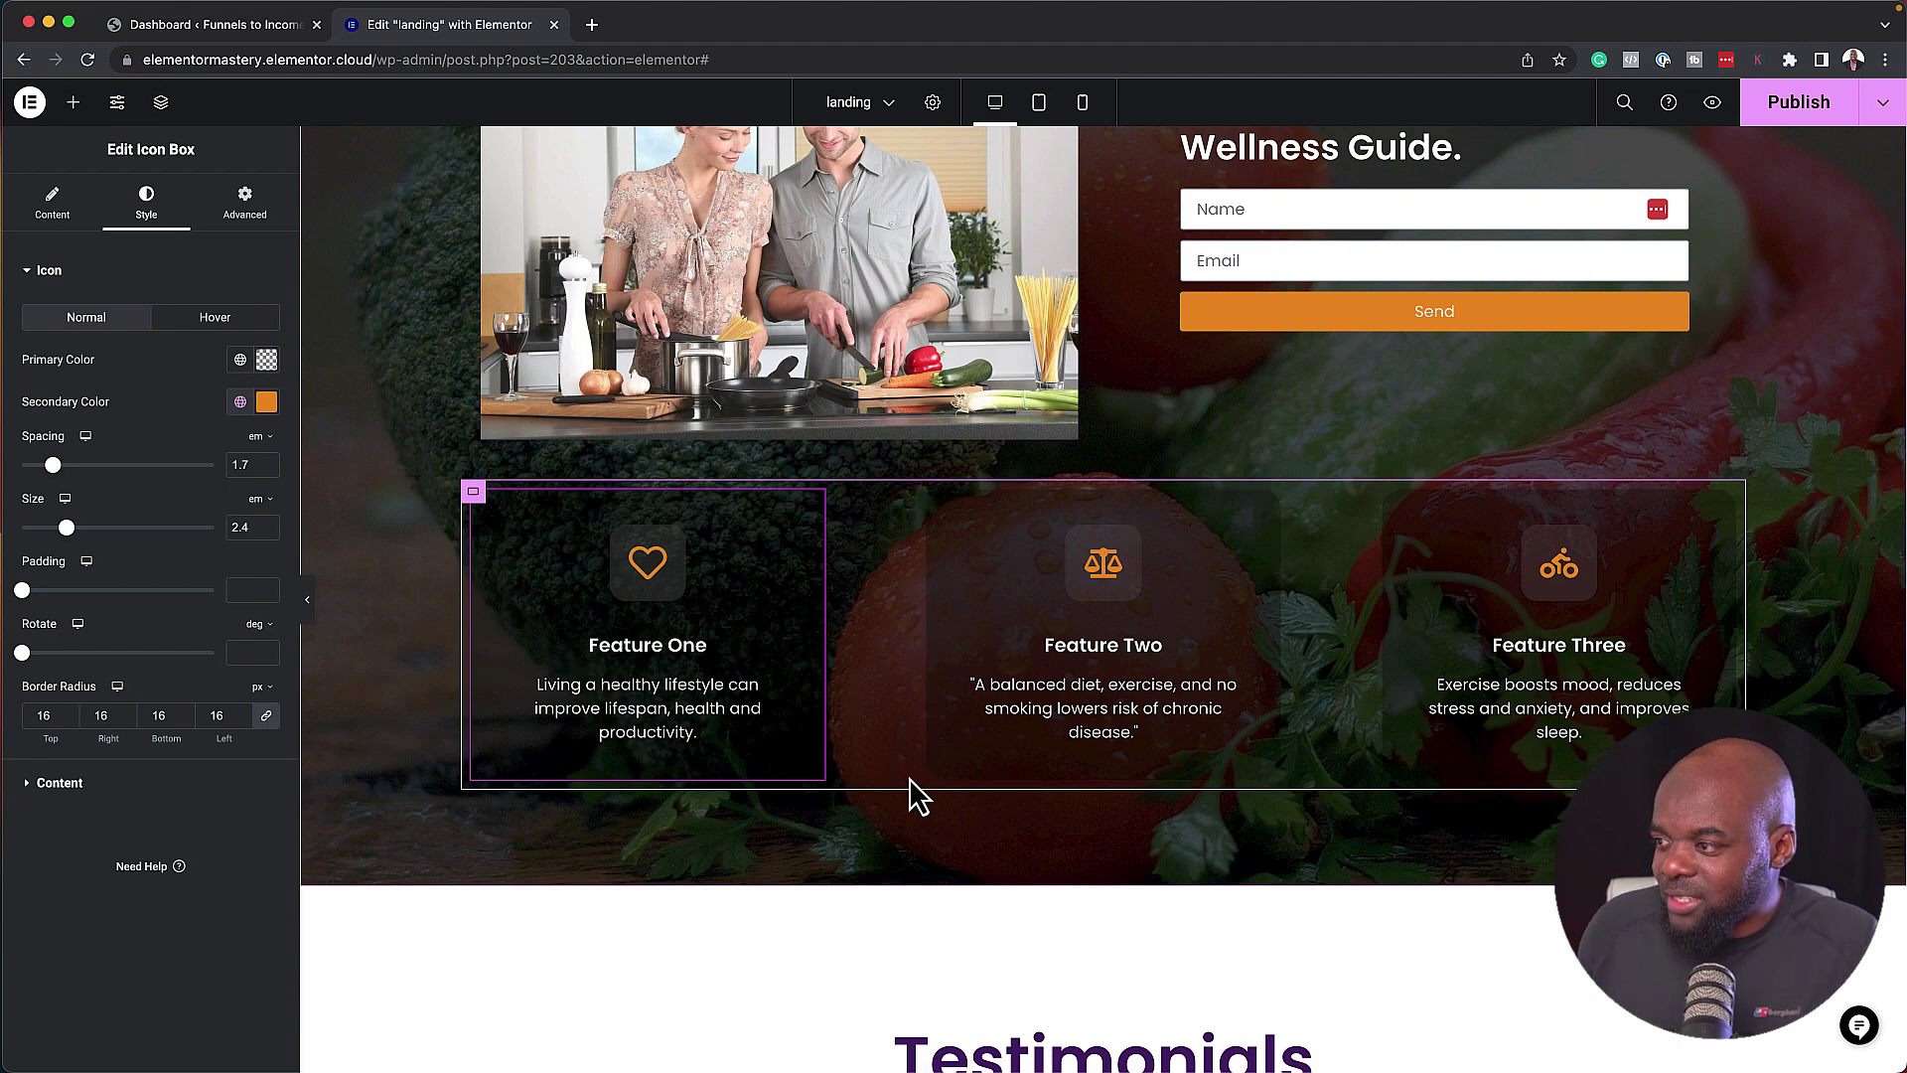
Review the landing page in desktop view and examine the stacked feature boxes in the tablet preview.
scroll(907, 790, "up", 5)
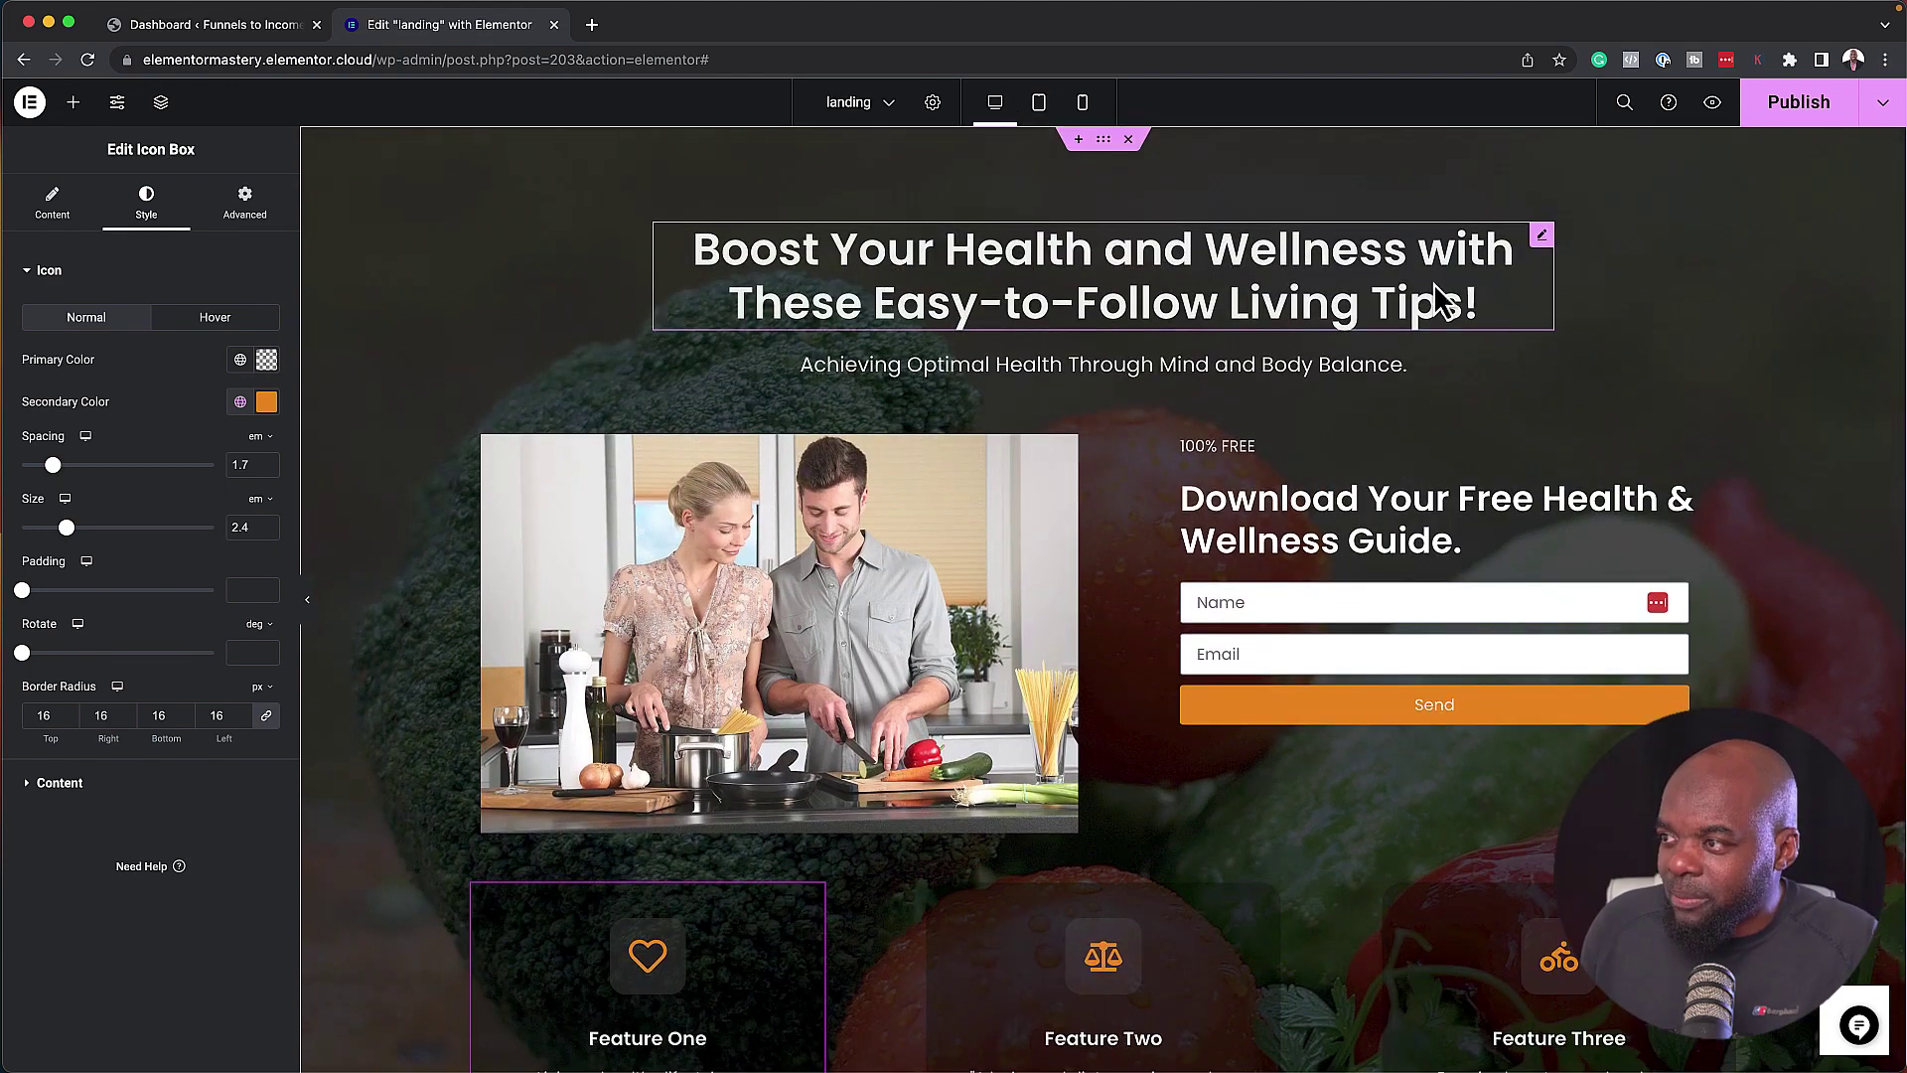
scroll(1353, 676, "down", 1)
scroll(1359, 690, "down", 5)
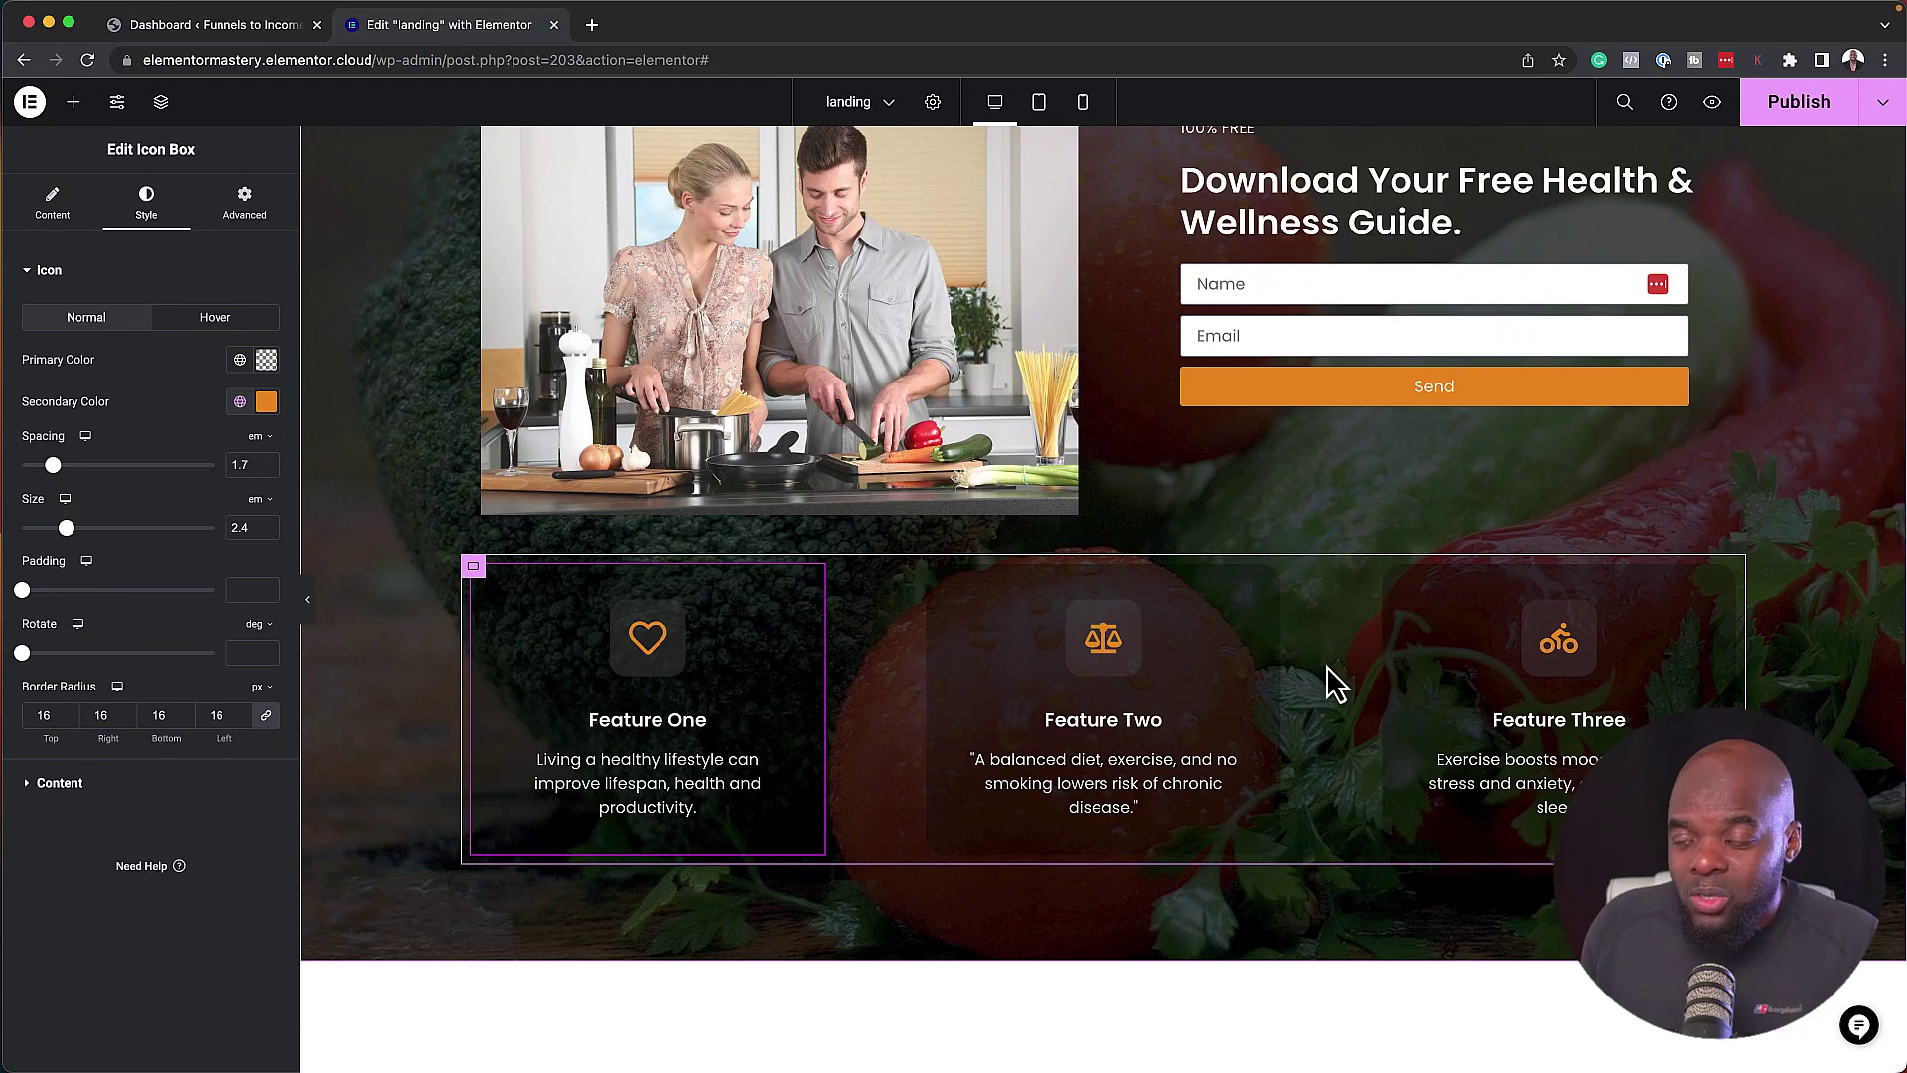
left_click(1039, 102)
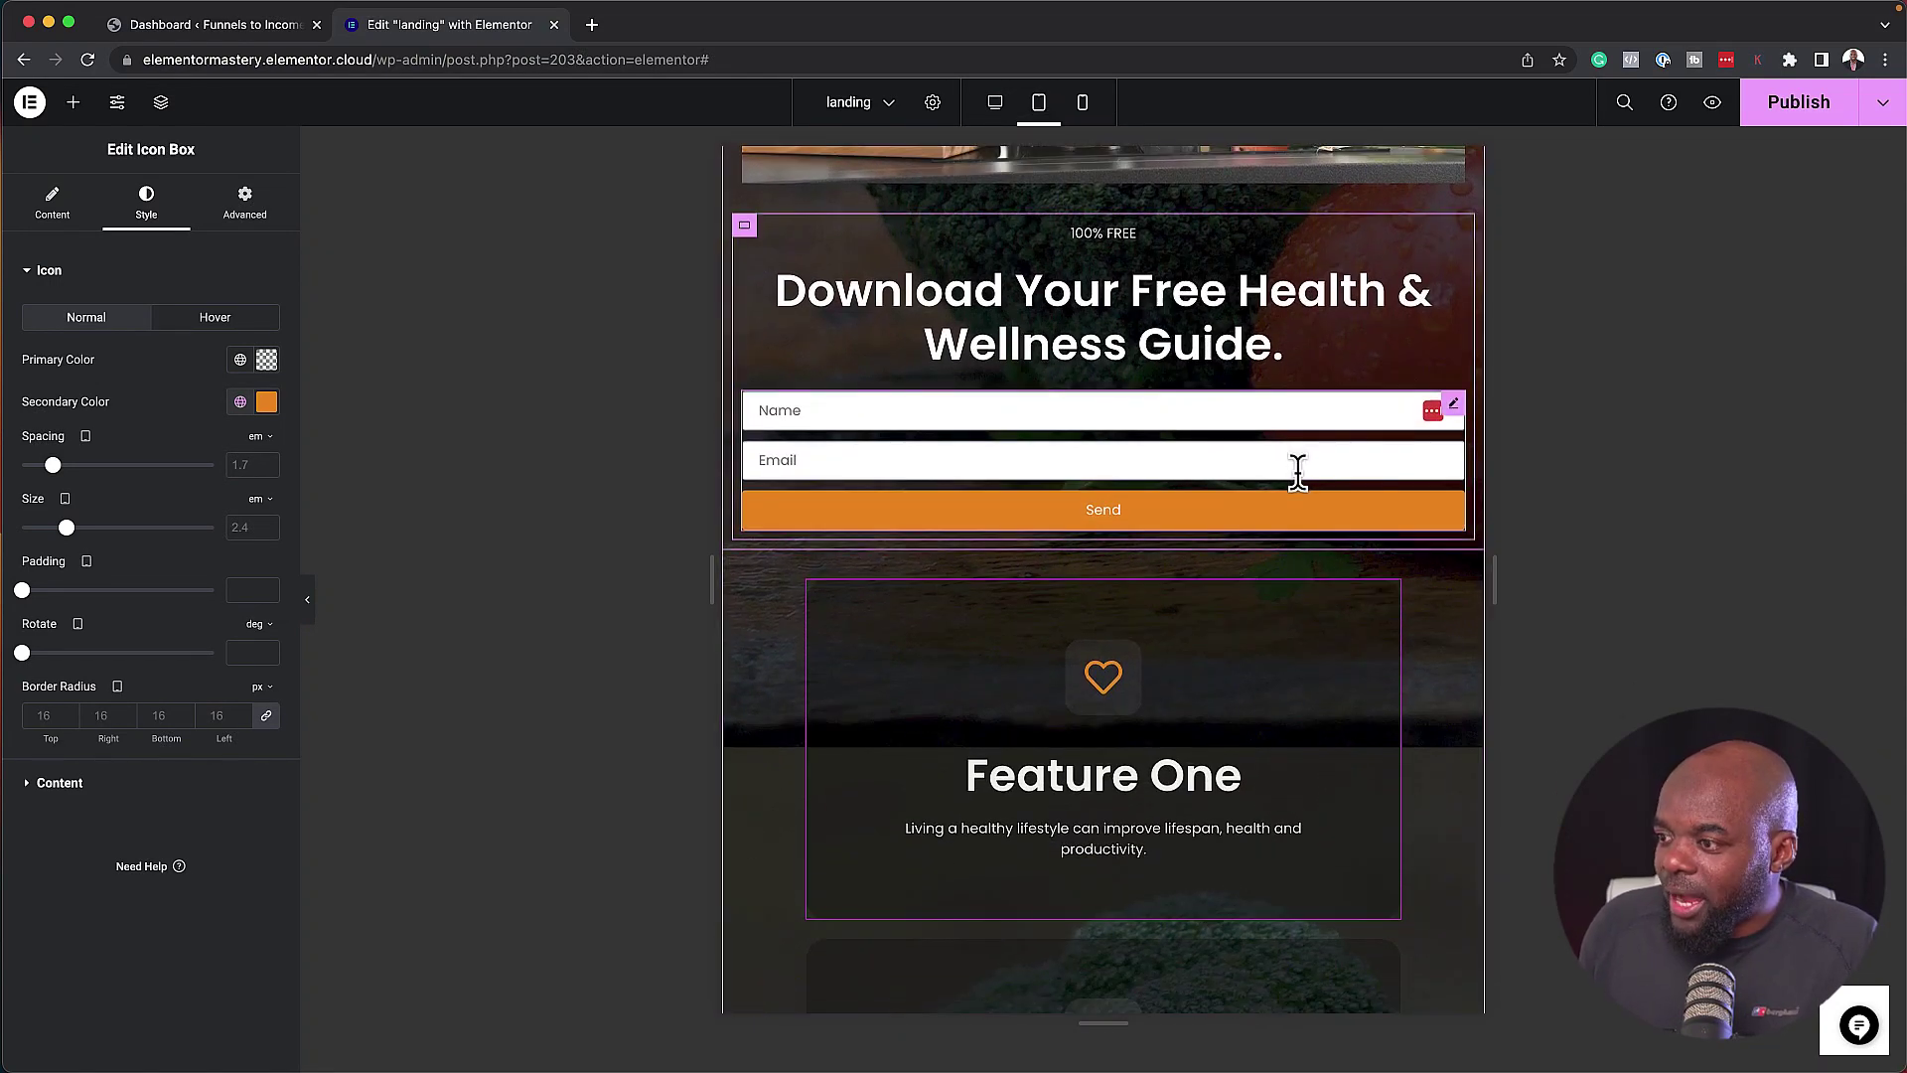
scroll(1298, 472, "down", 7)
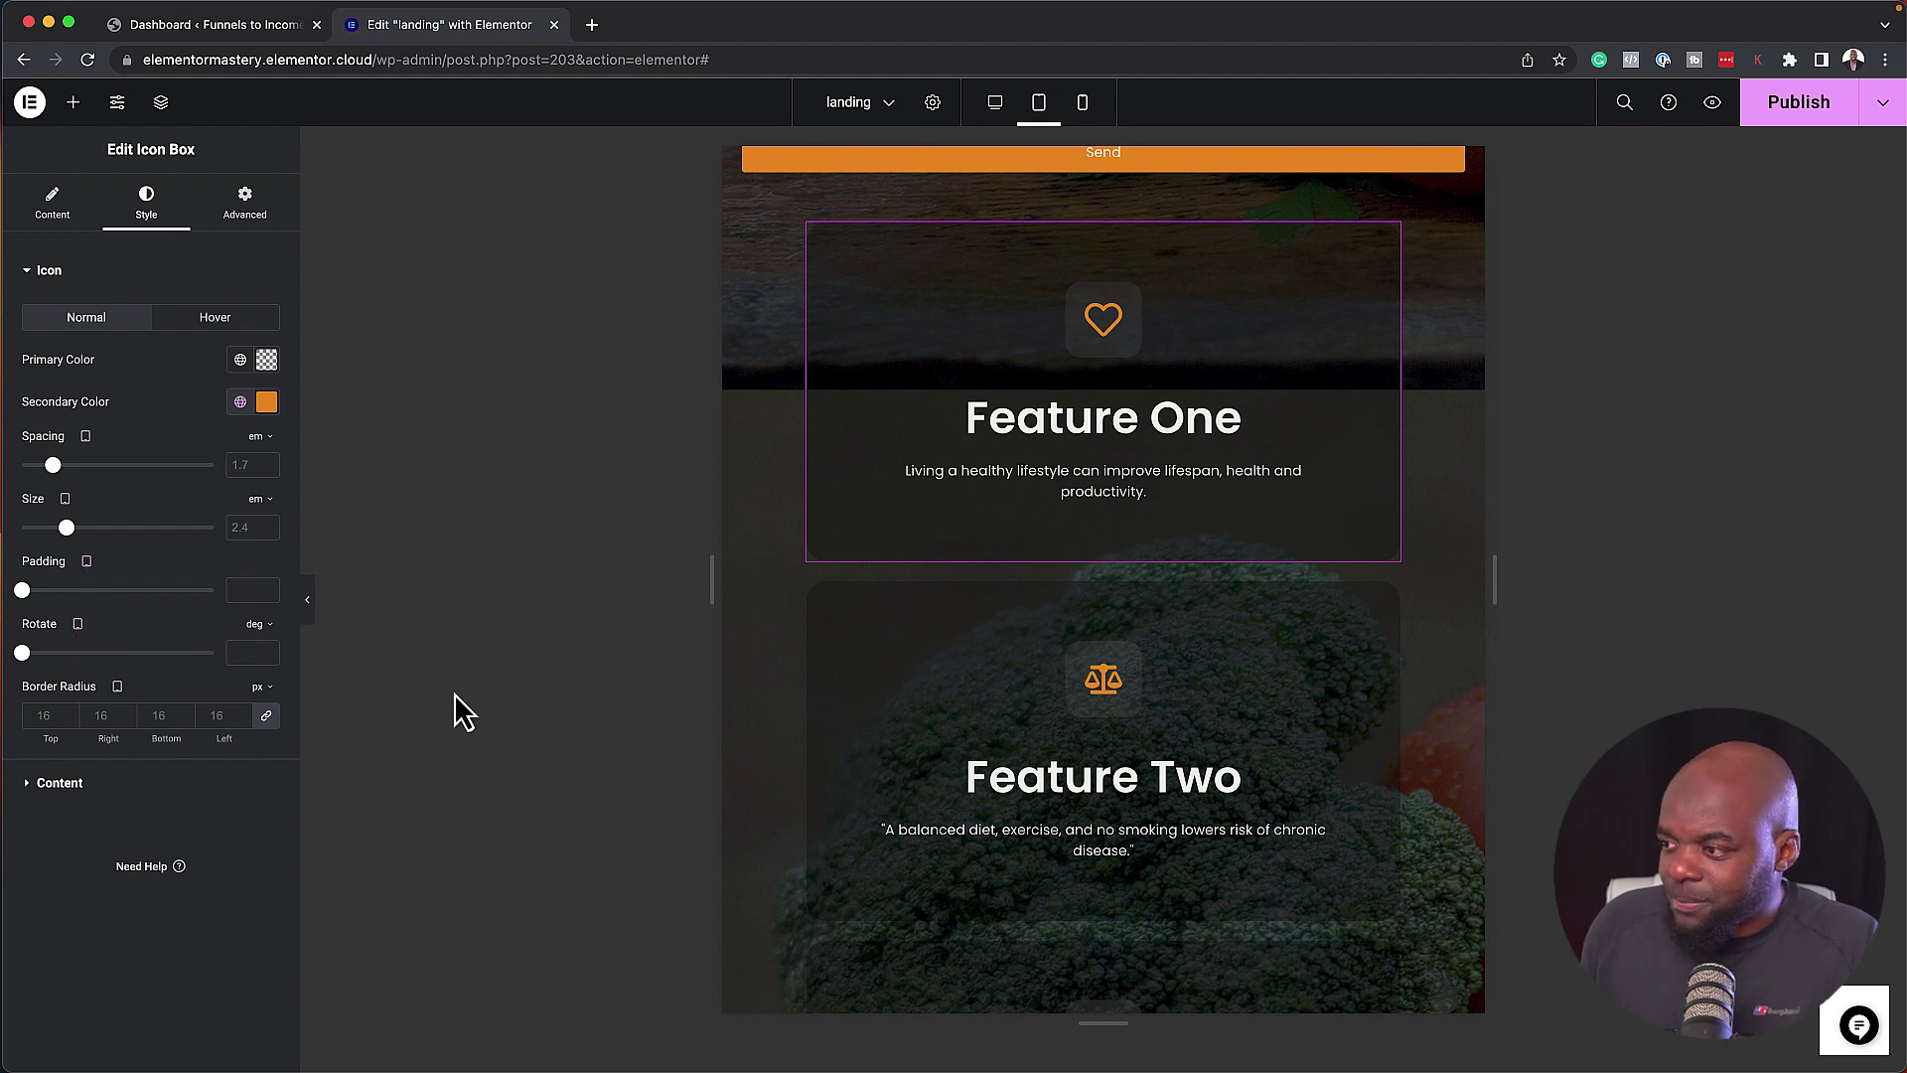
scroll(1187, 595, "down", 3)
scroll(1187, 591, "down", 5)
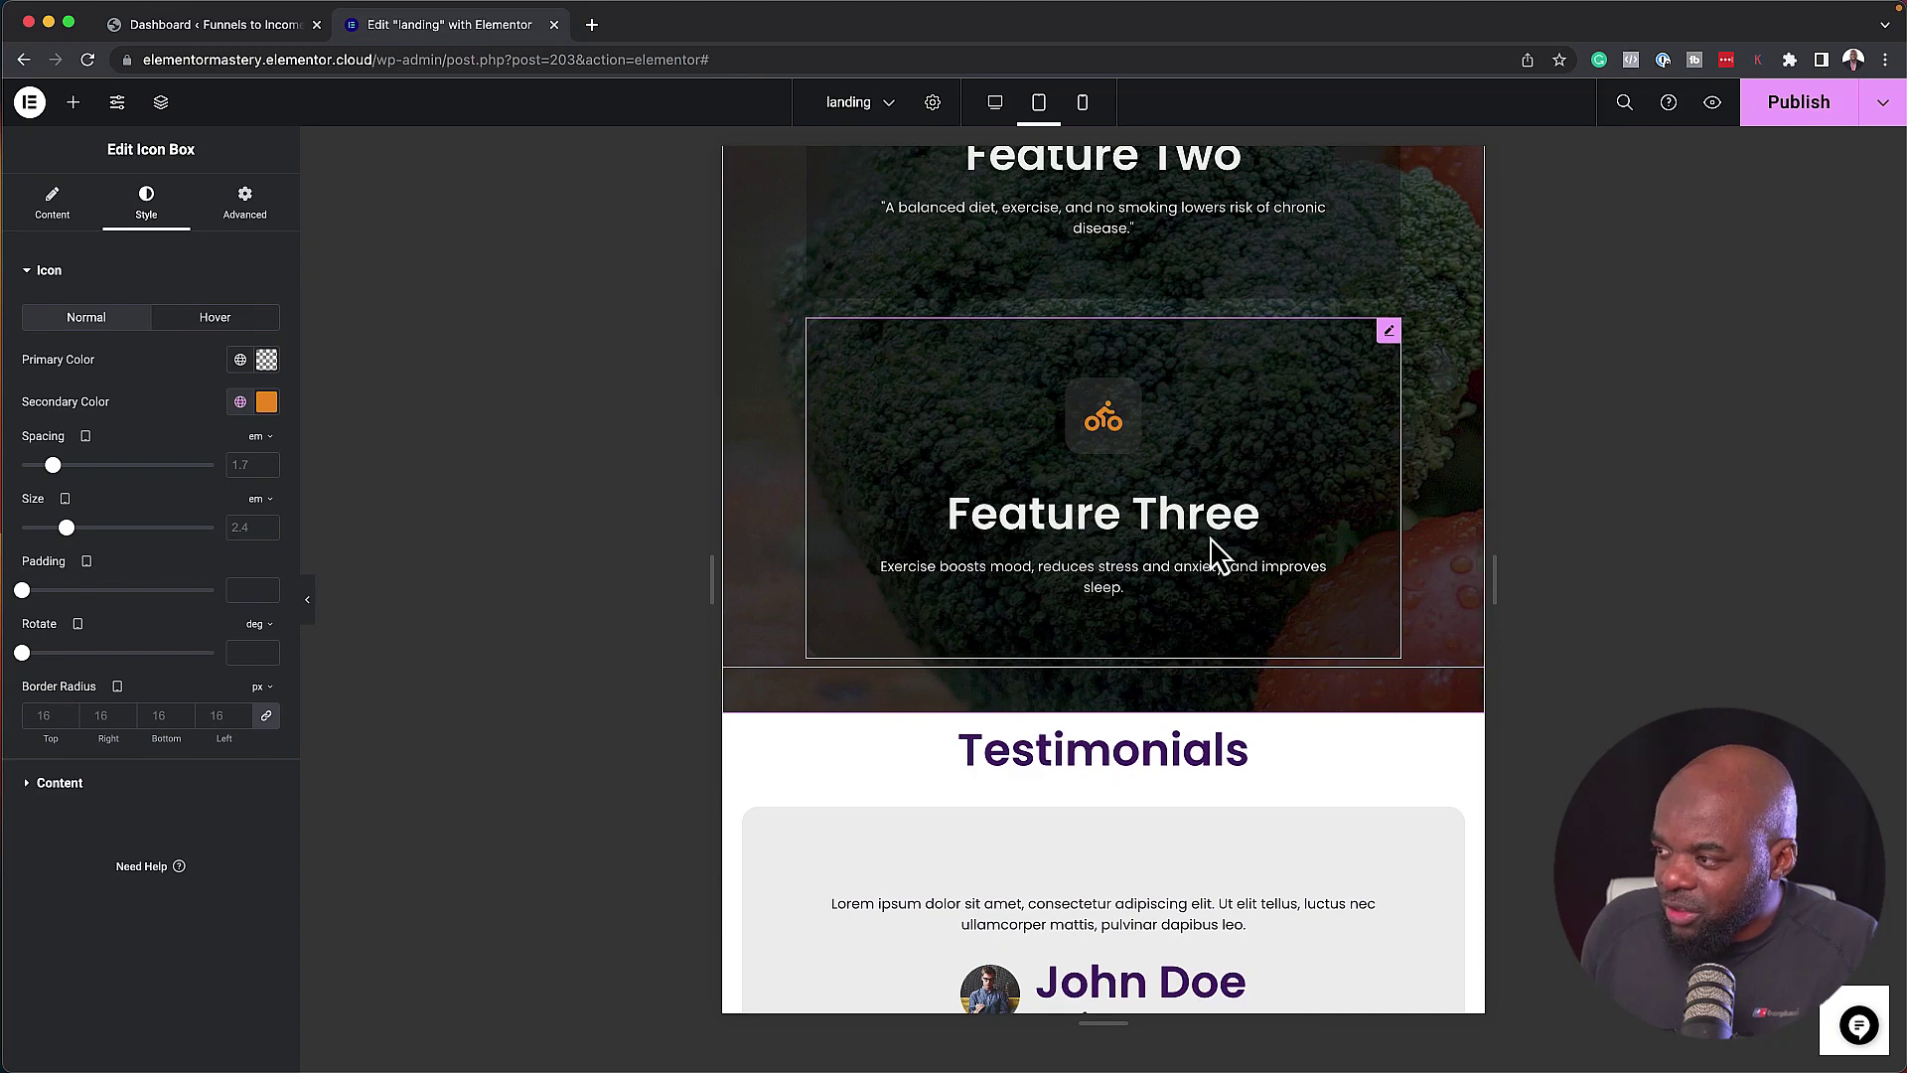
scroll(1158, 512, "up", 6)
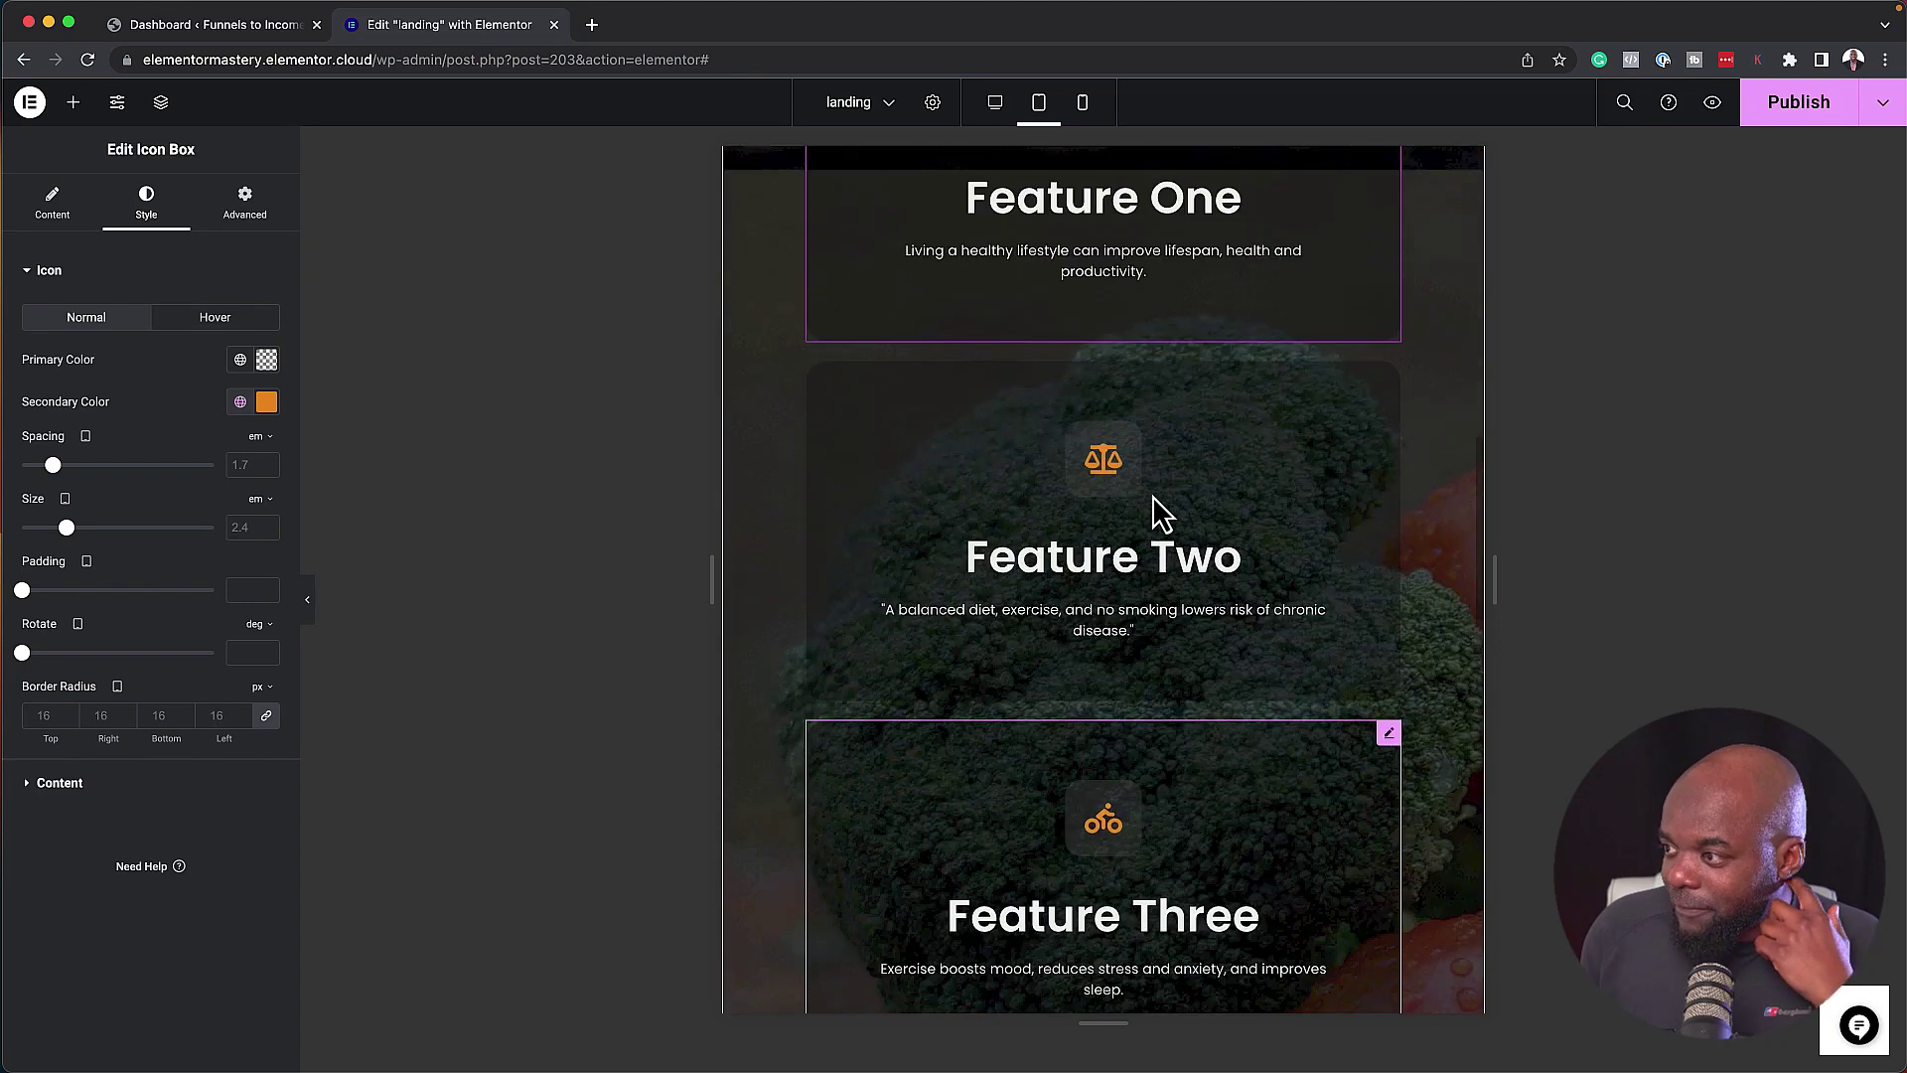
Set the features container's item direction to reversed column in the tablet view and check the order of the boxes.
left_click(735, 192)
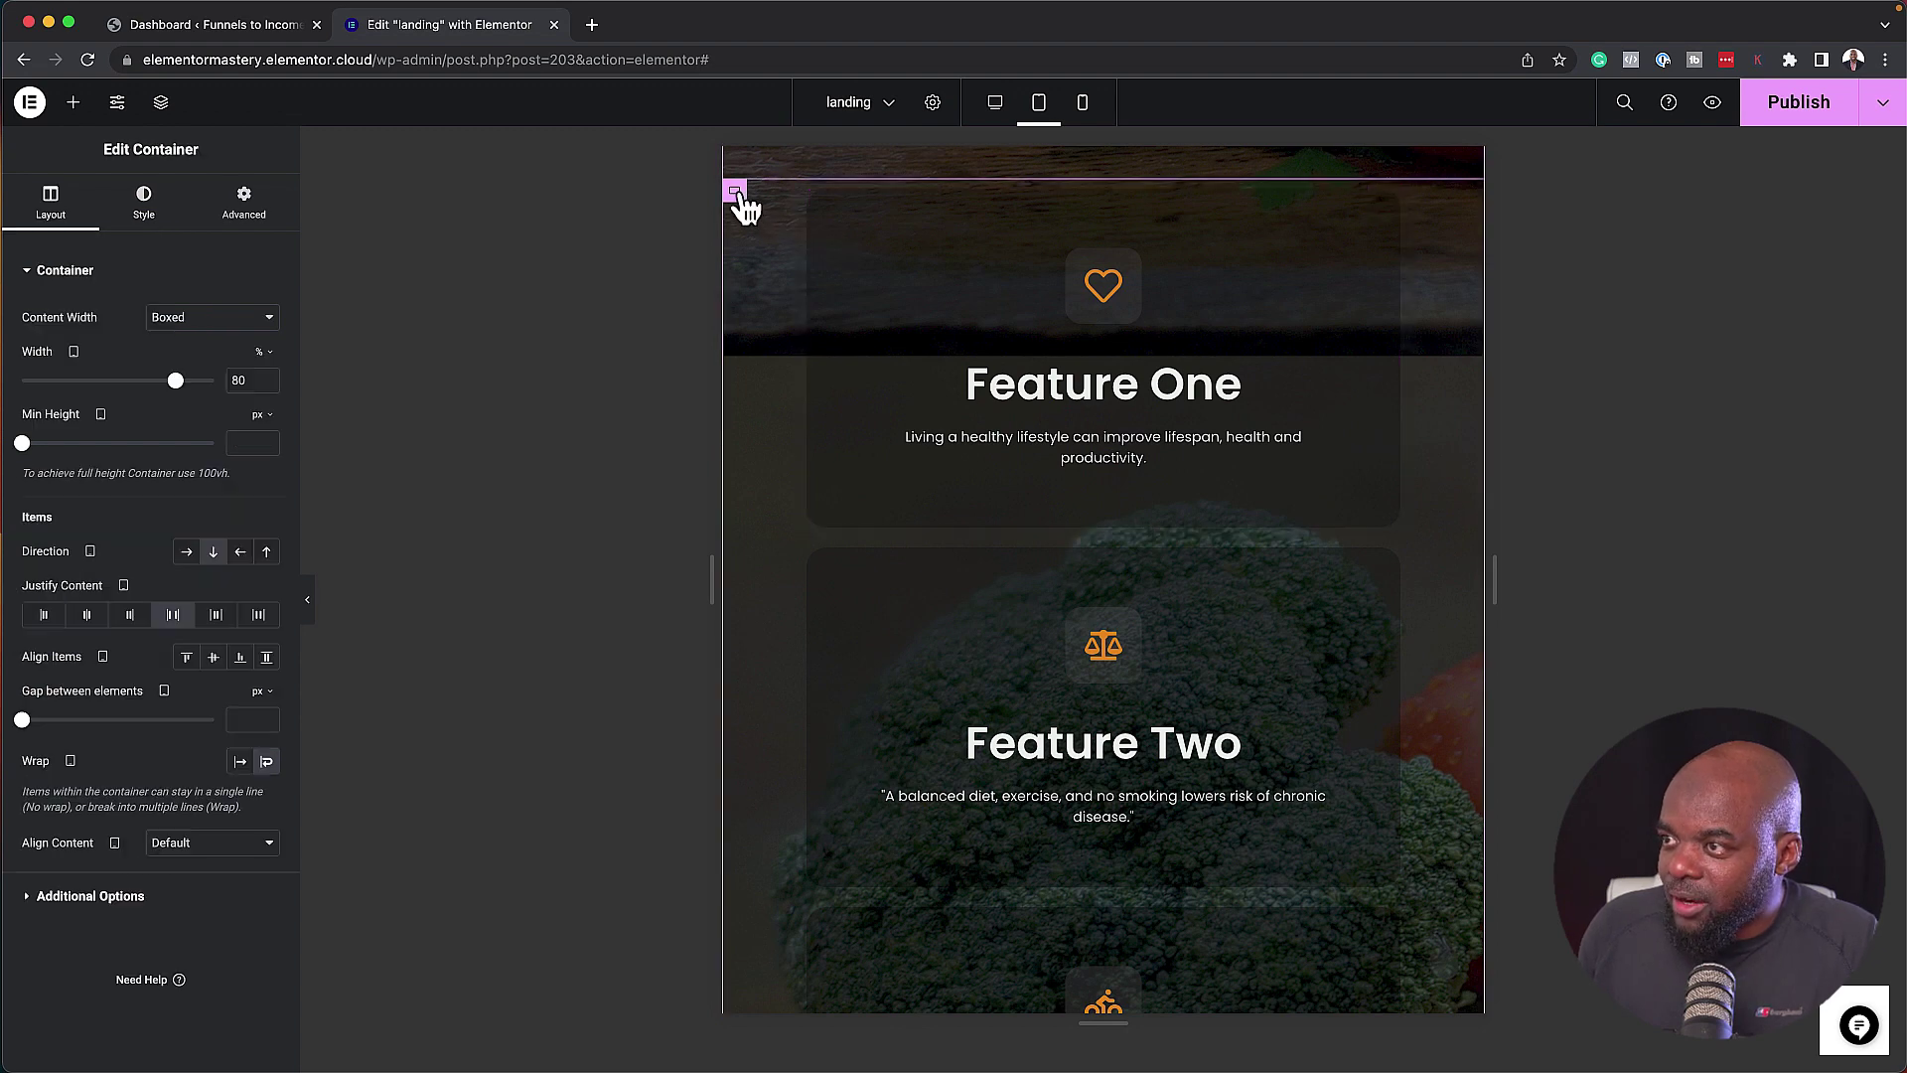
left_click(268, 552)
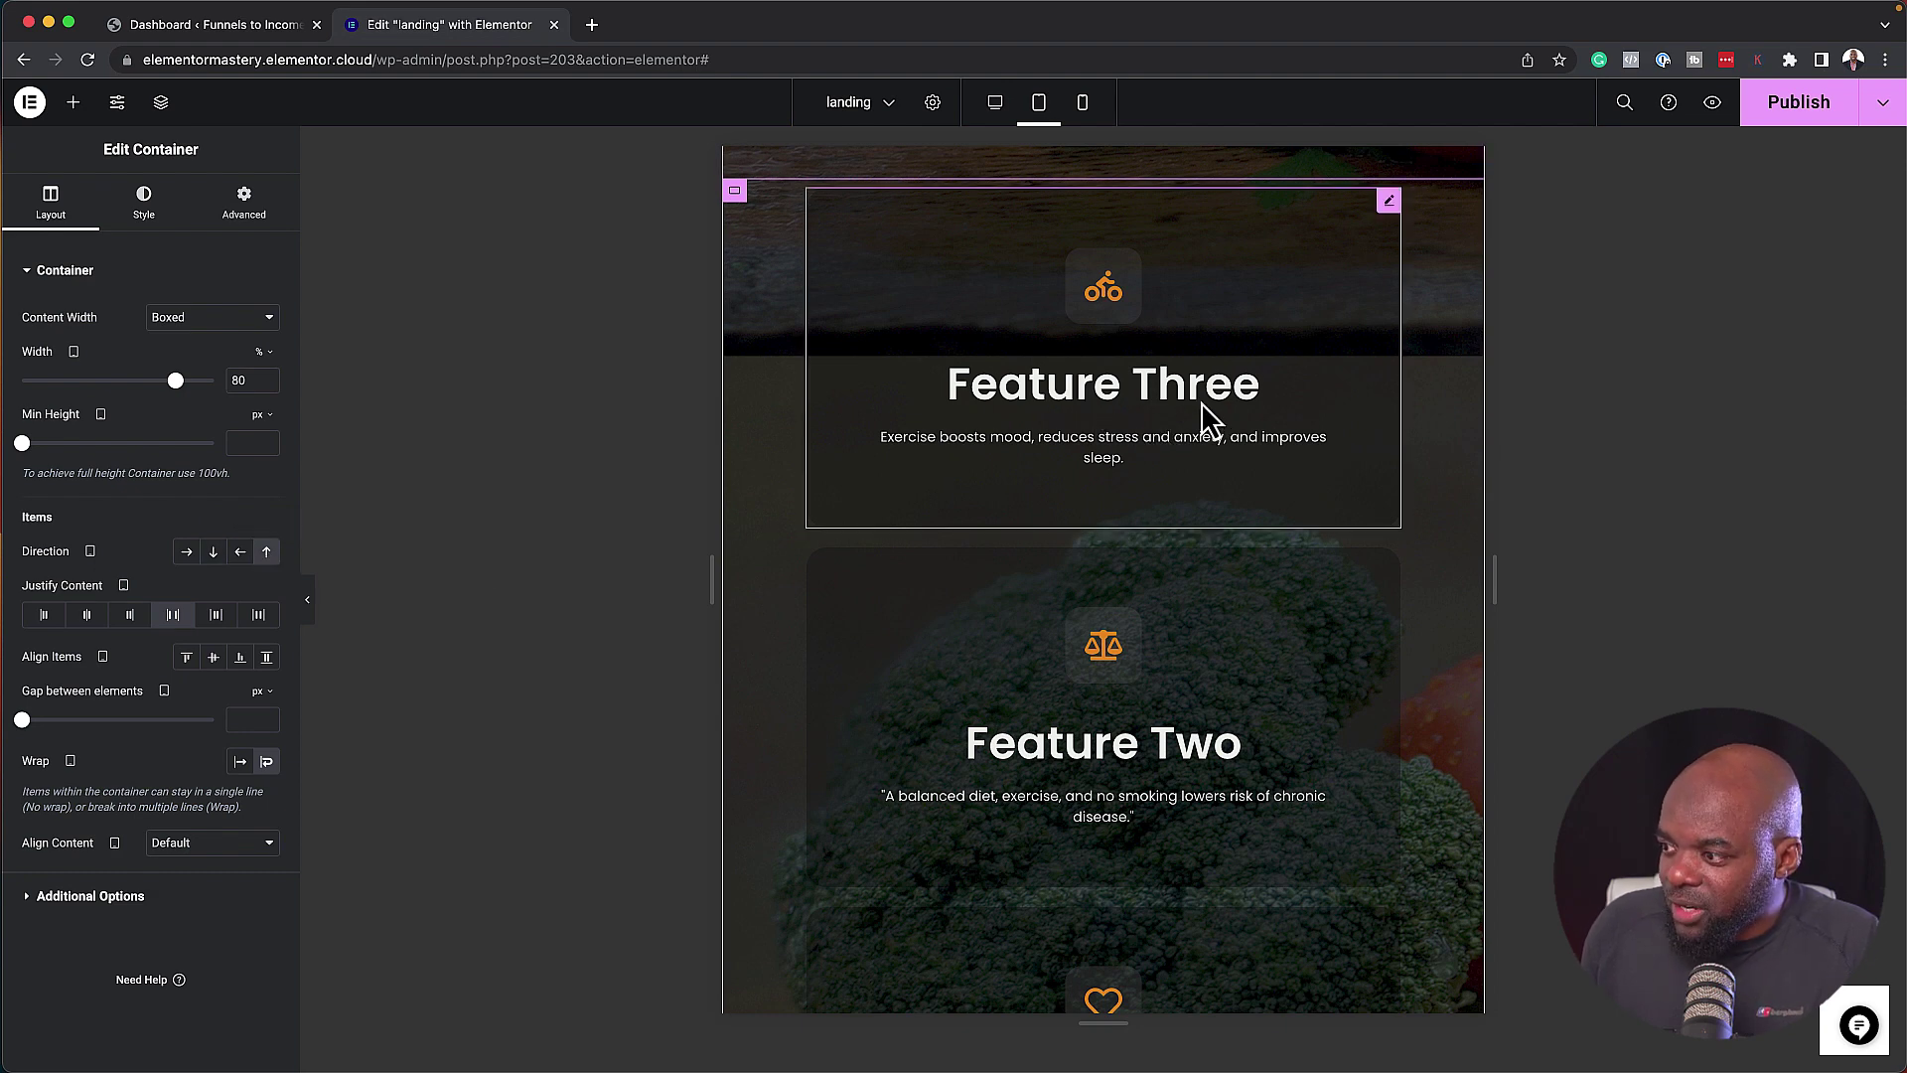
scroll(1230, 691, "down", 3)
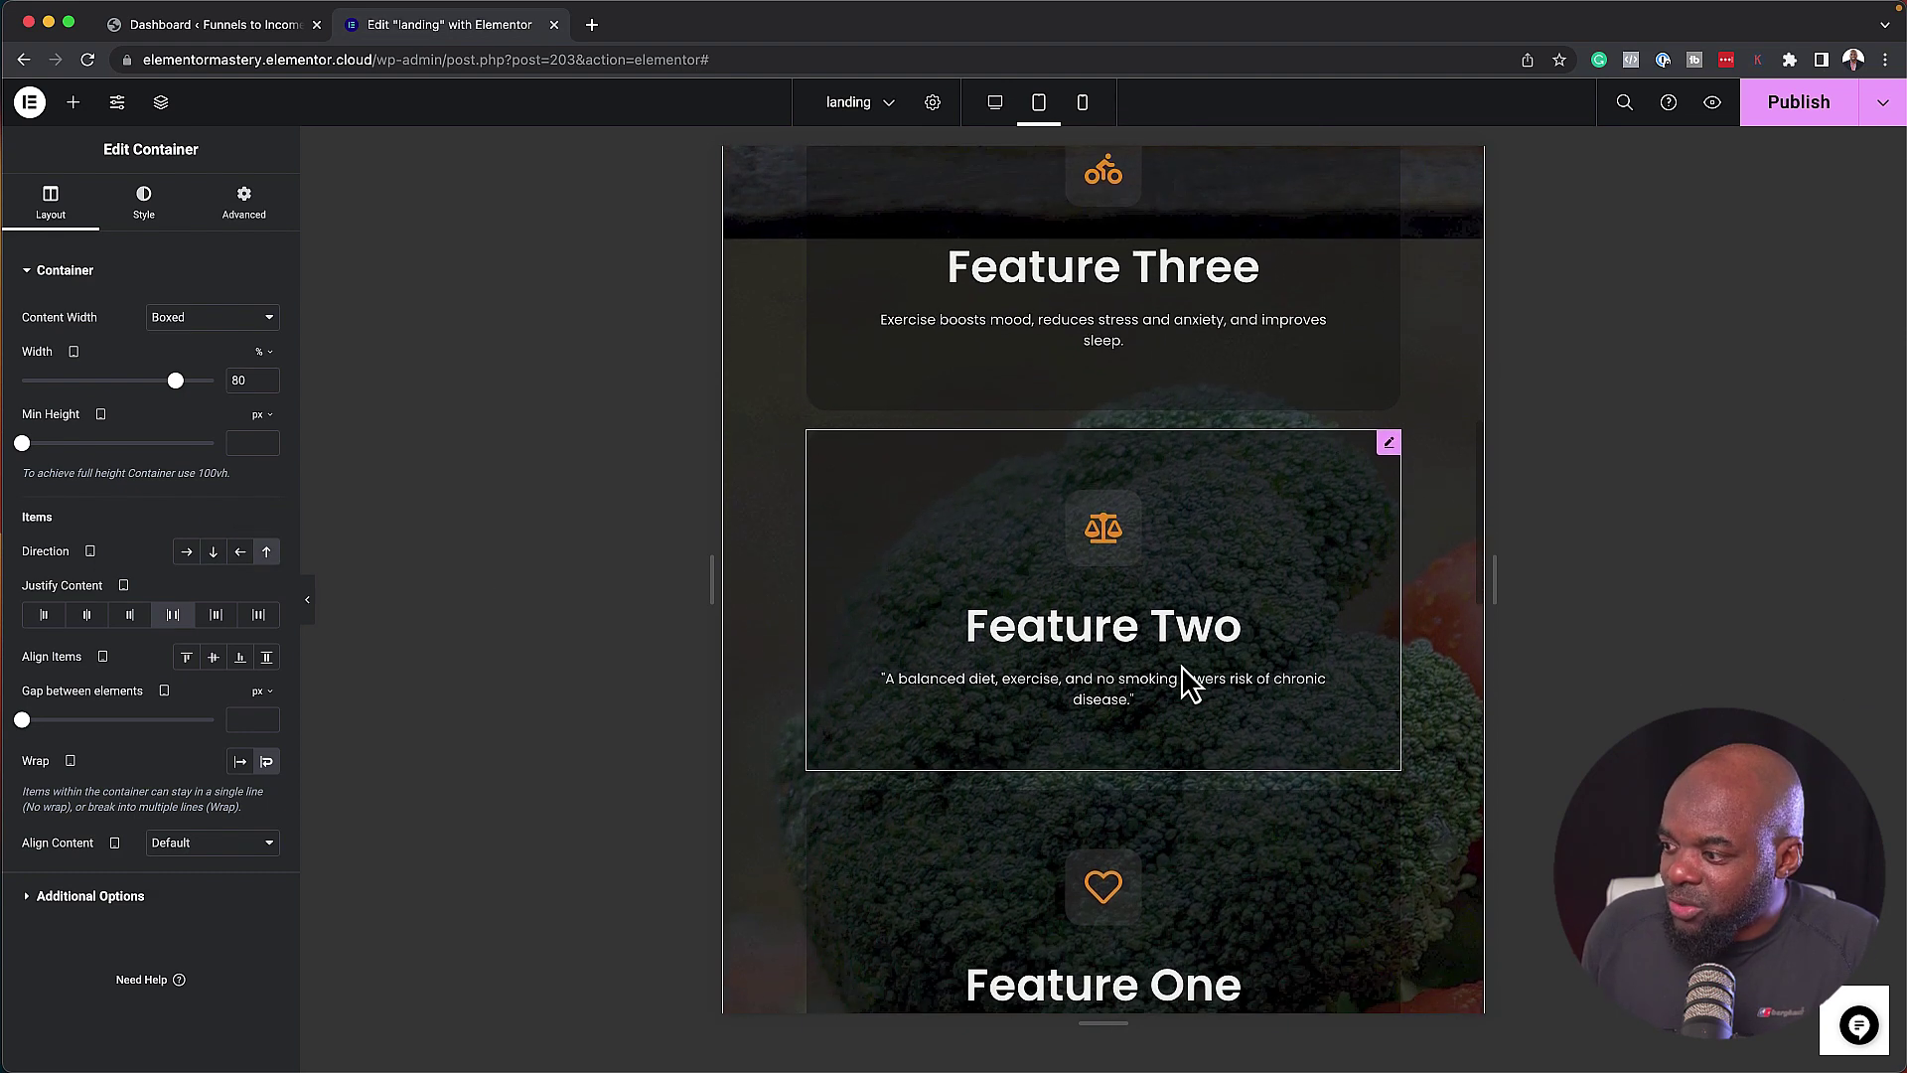
scroll(1278, 865, "down", 3)
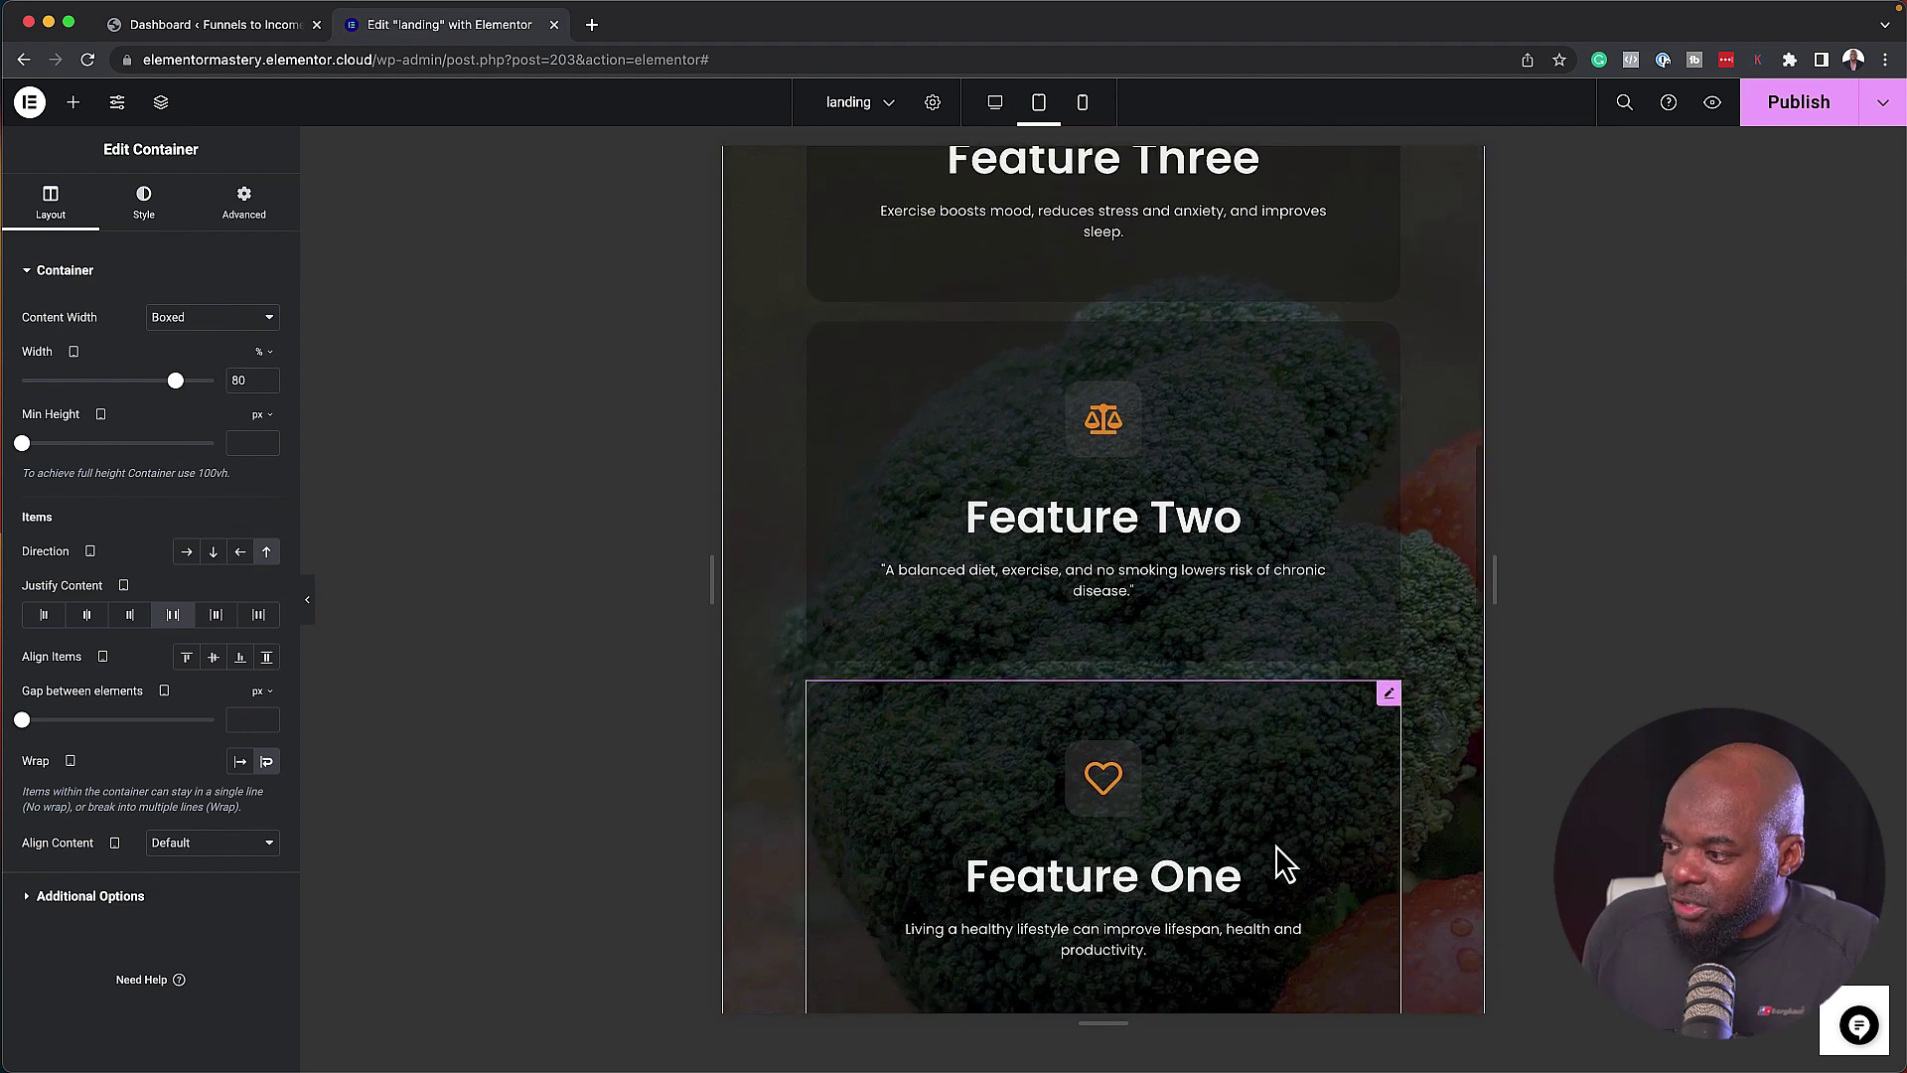
Set the features container's tablet item direction to vertical column and switch to the mobile portrait preview.
left_click(212, 551)
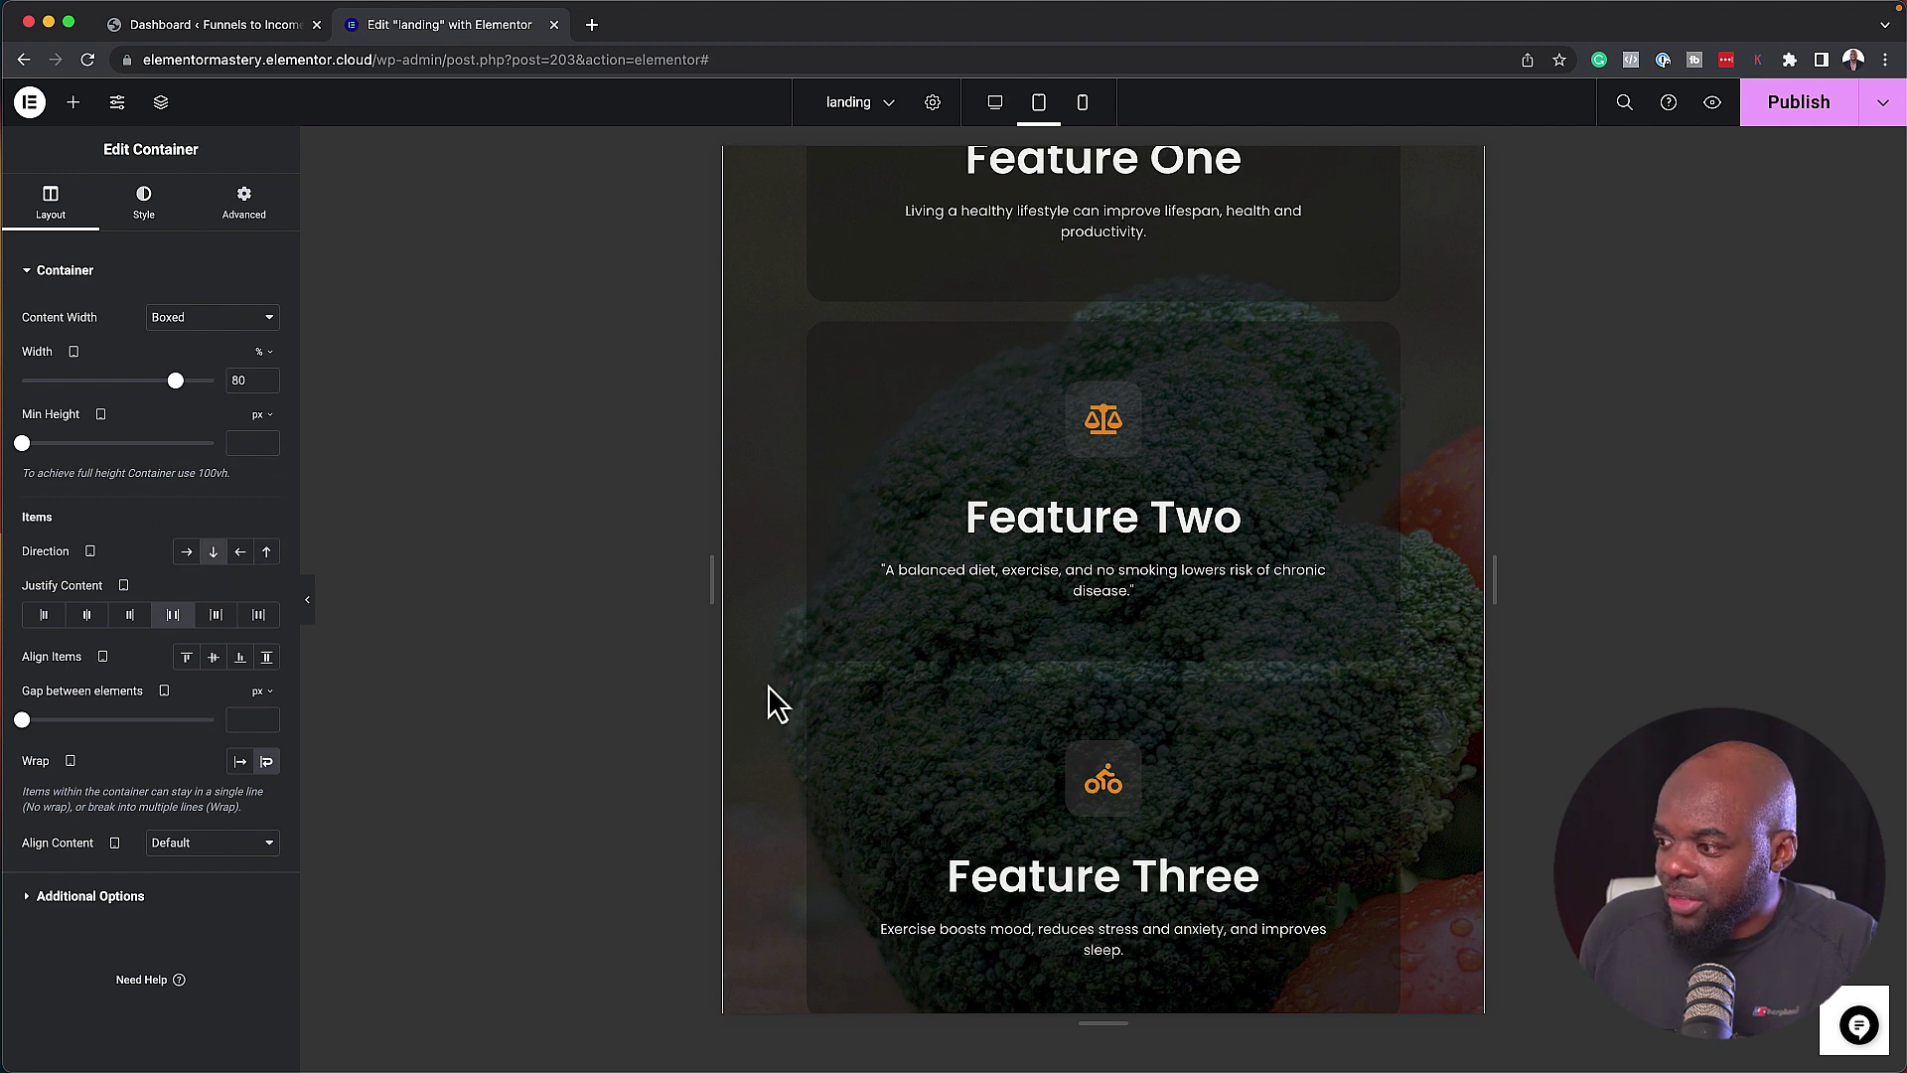
scroll(915, 712, "up", 5)
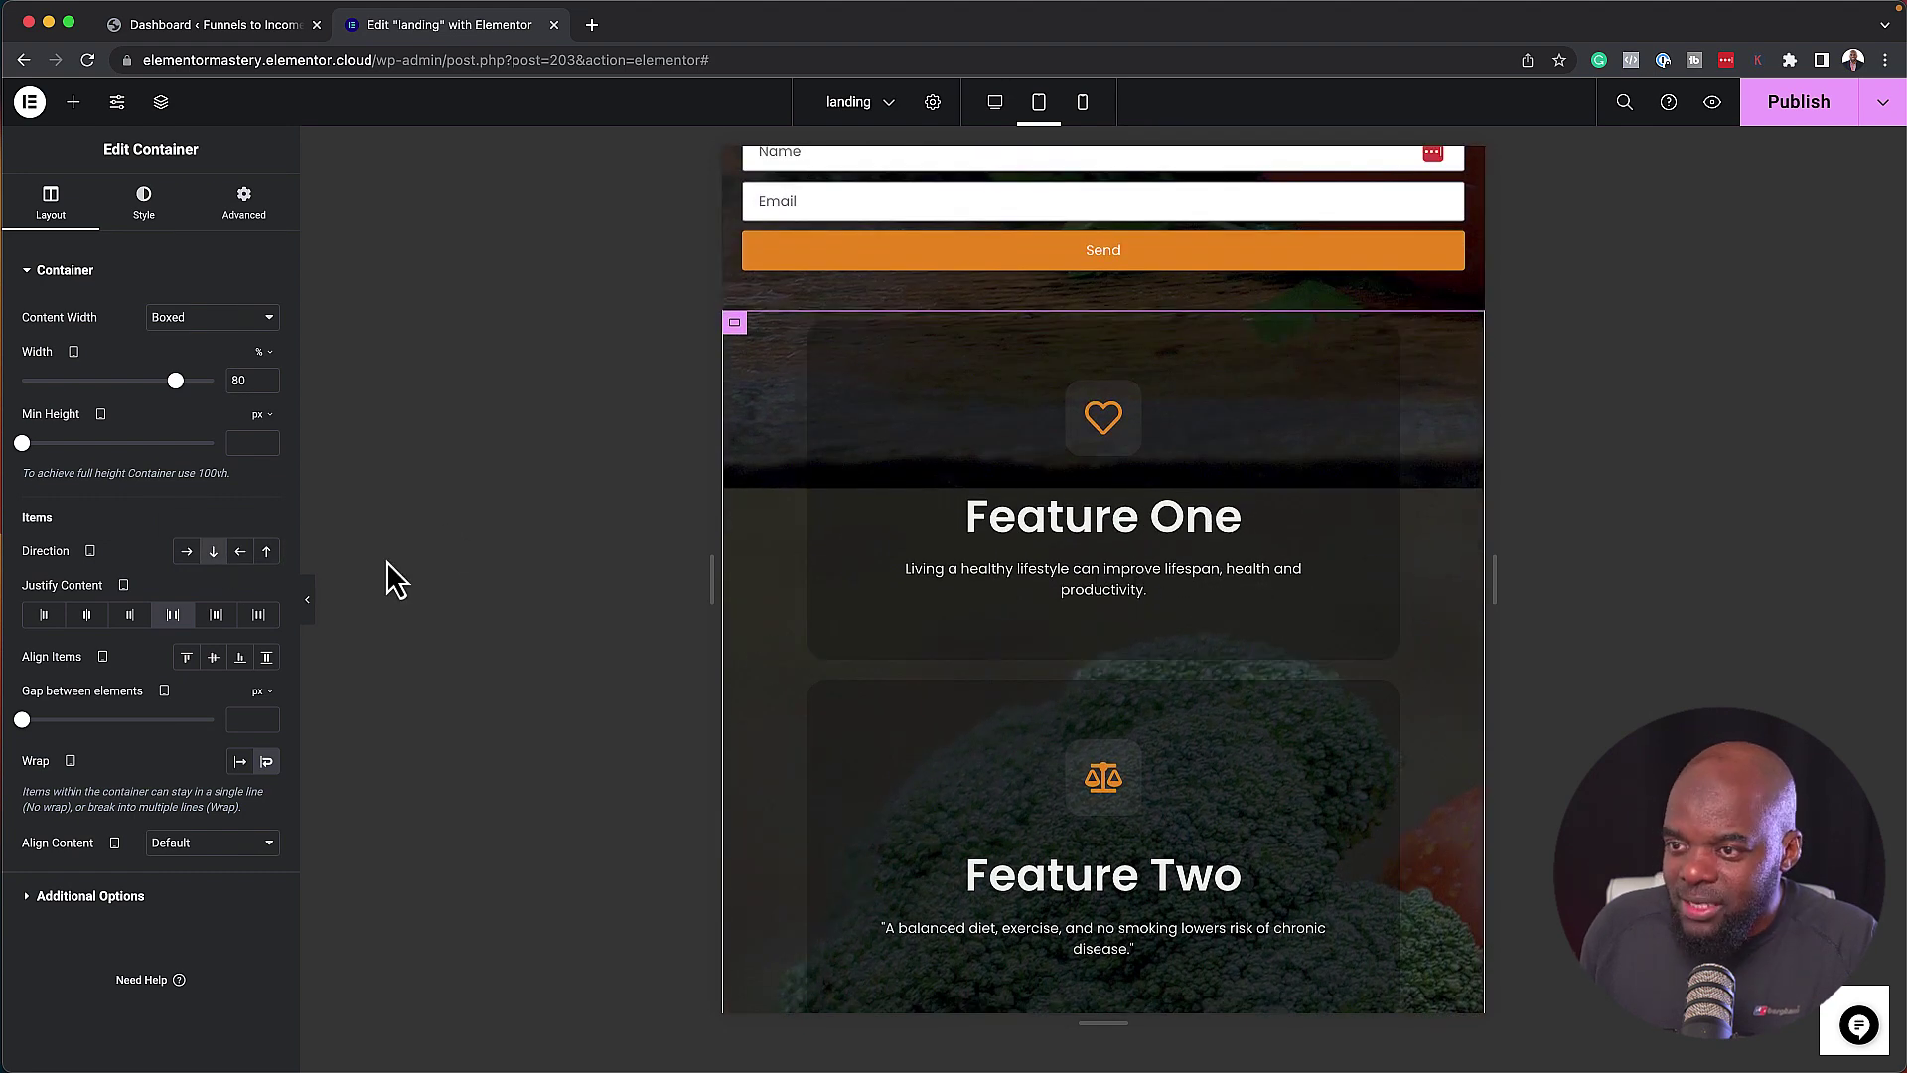
left_click(1085, 102)
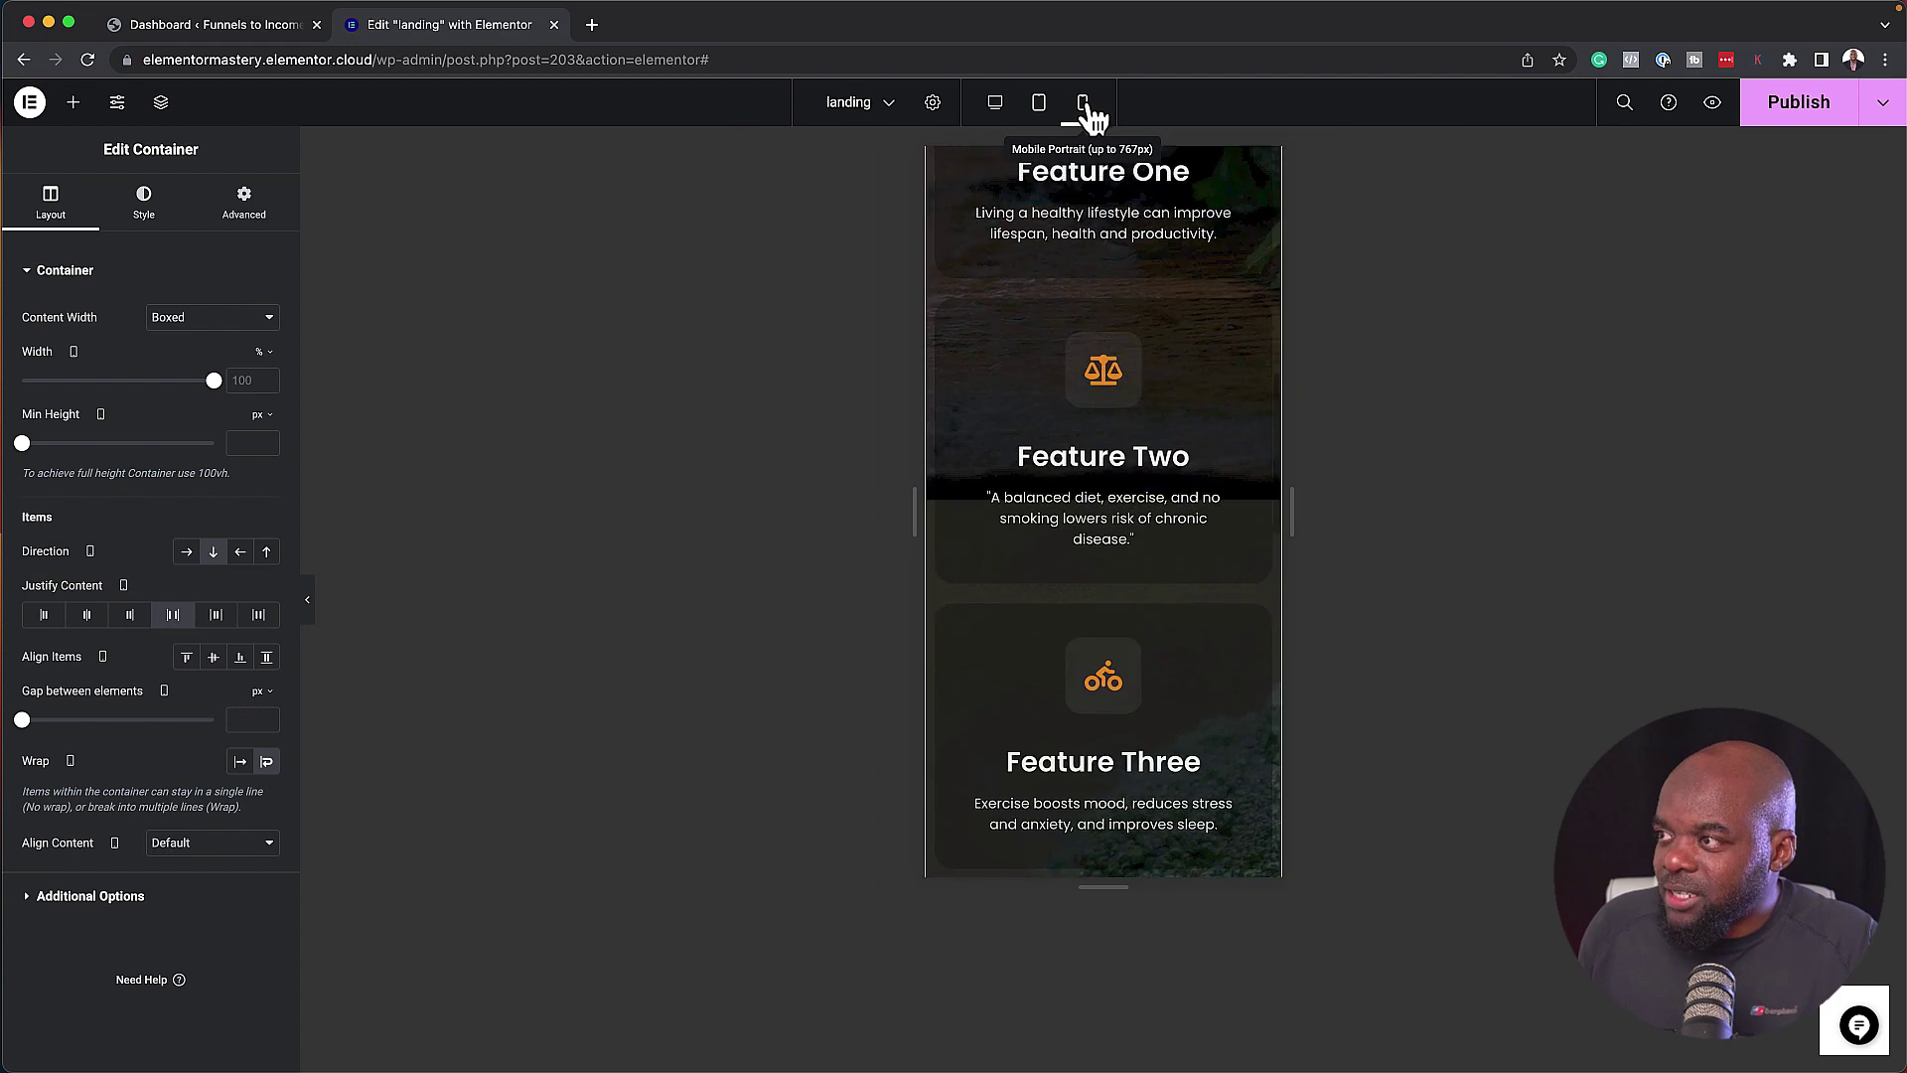
Examine the signup form and the Feature One box of the landing page in the mobile portrait preview.
scroll(1106, 298, "up", 3)
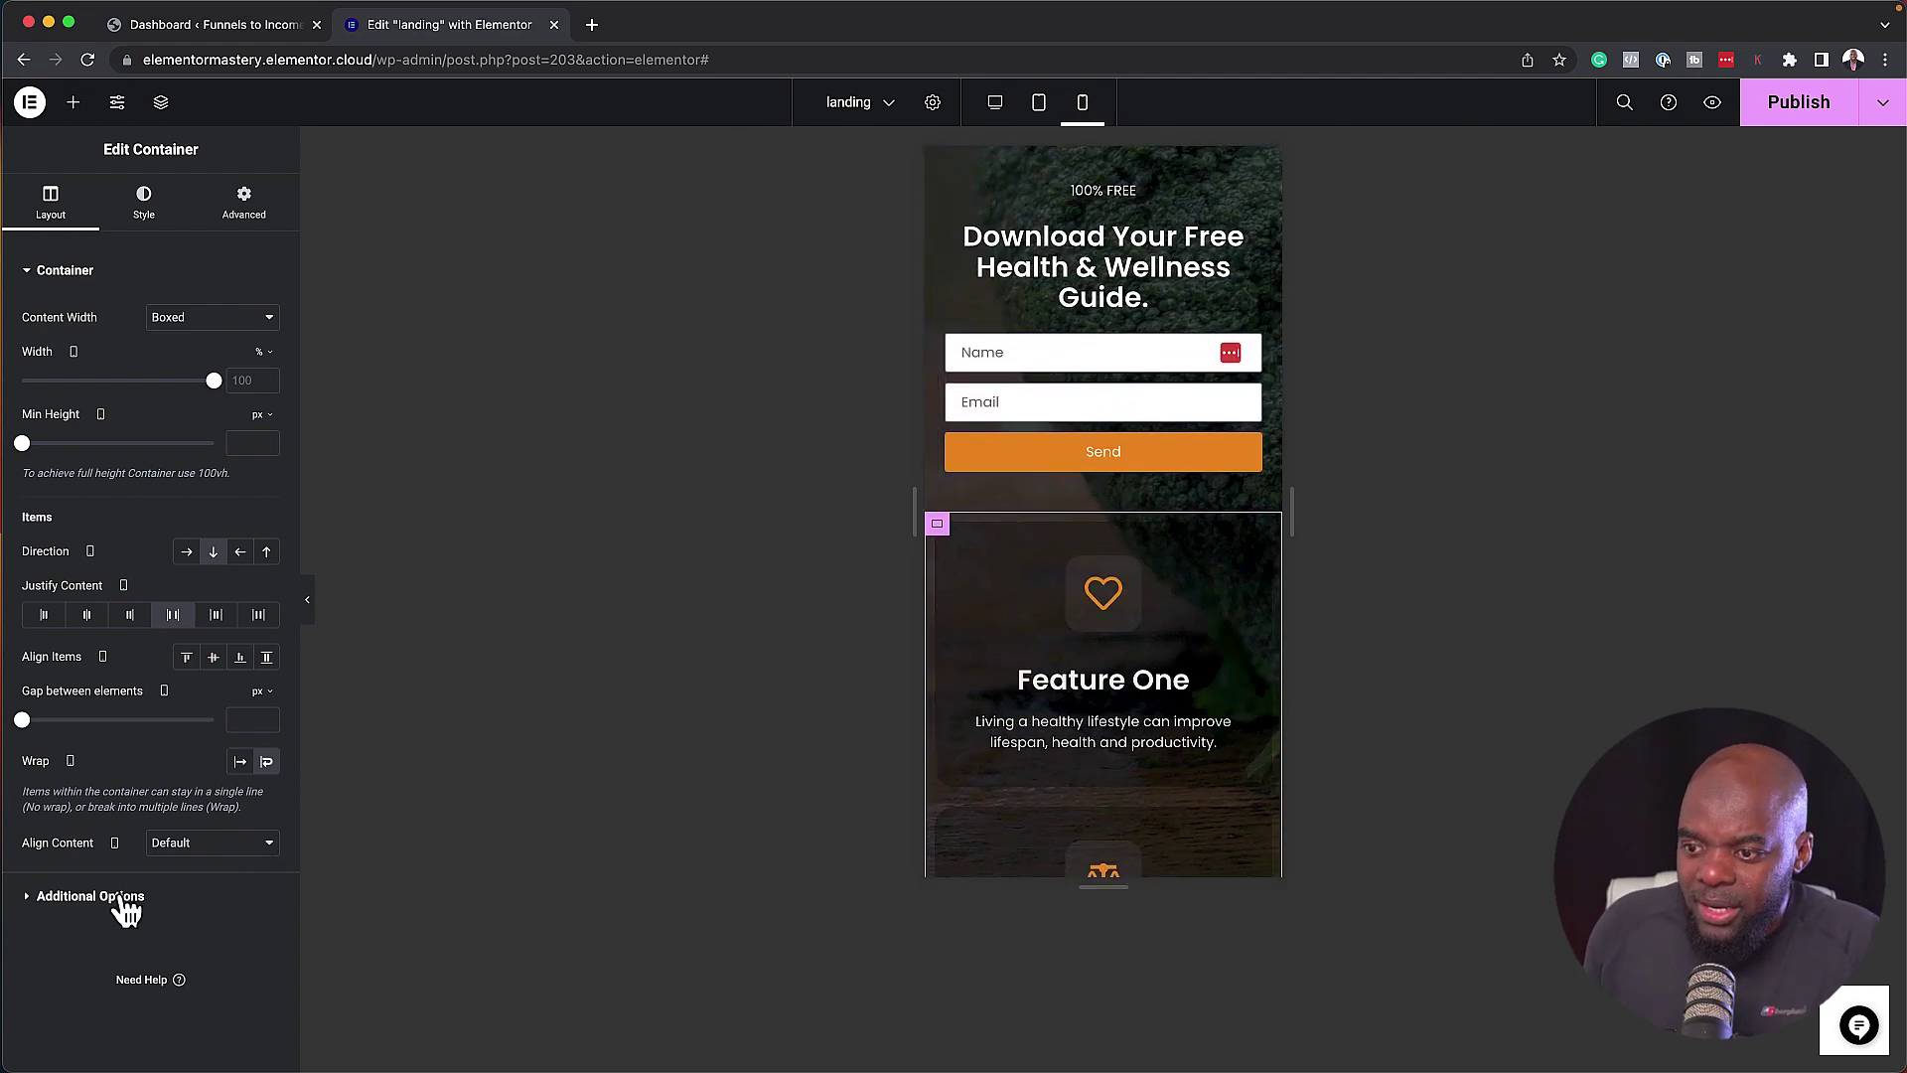
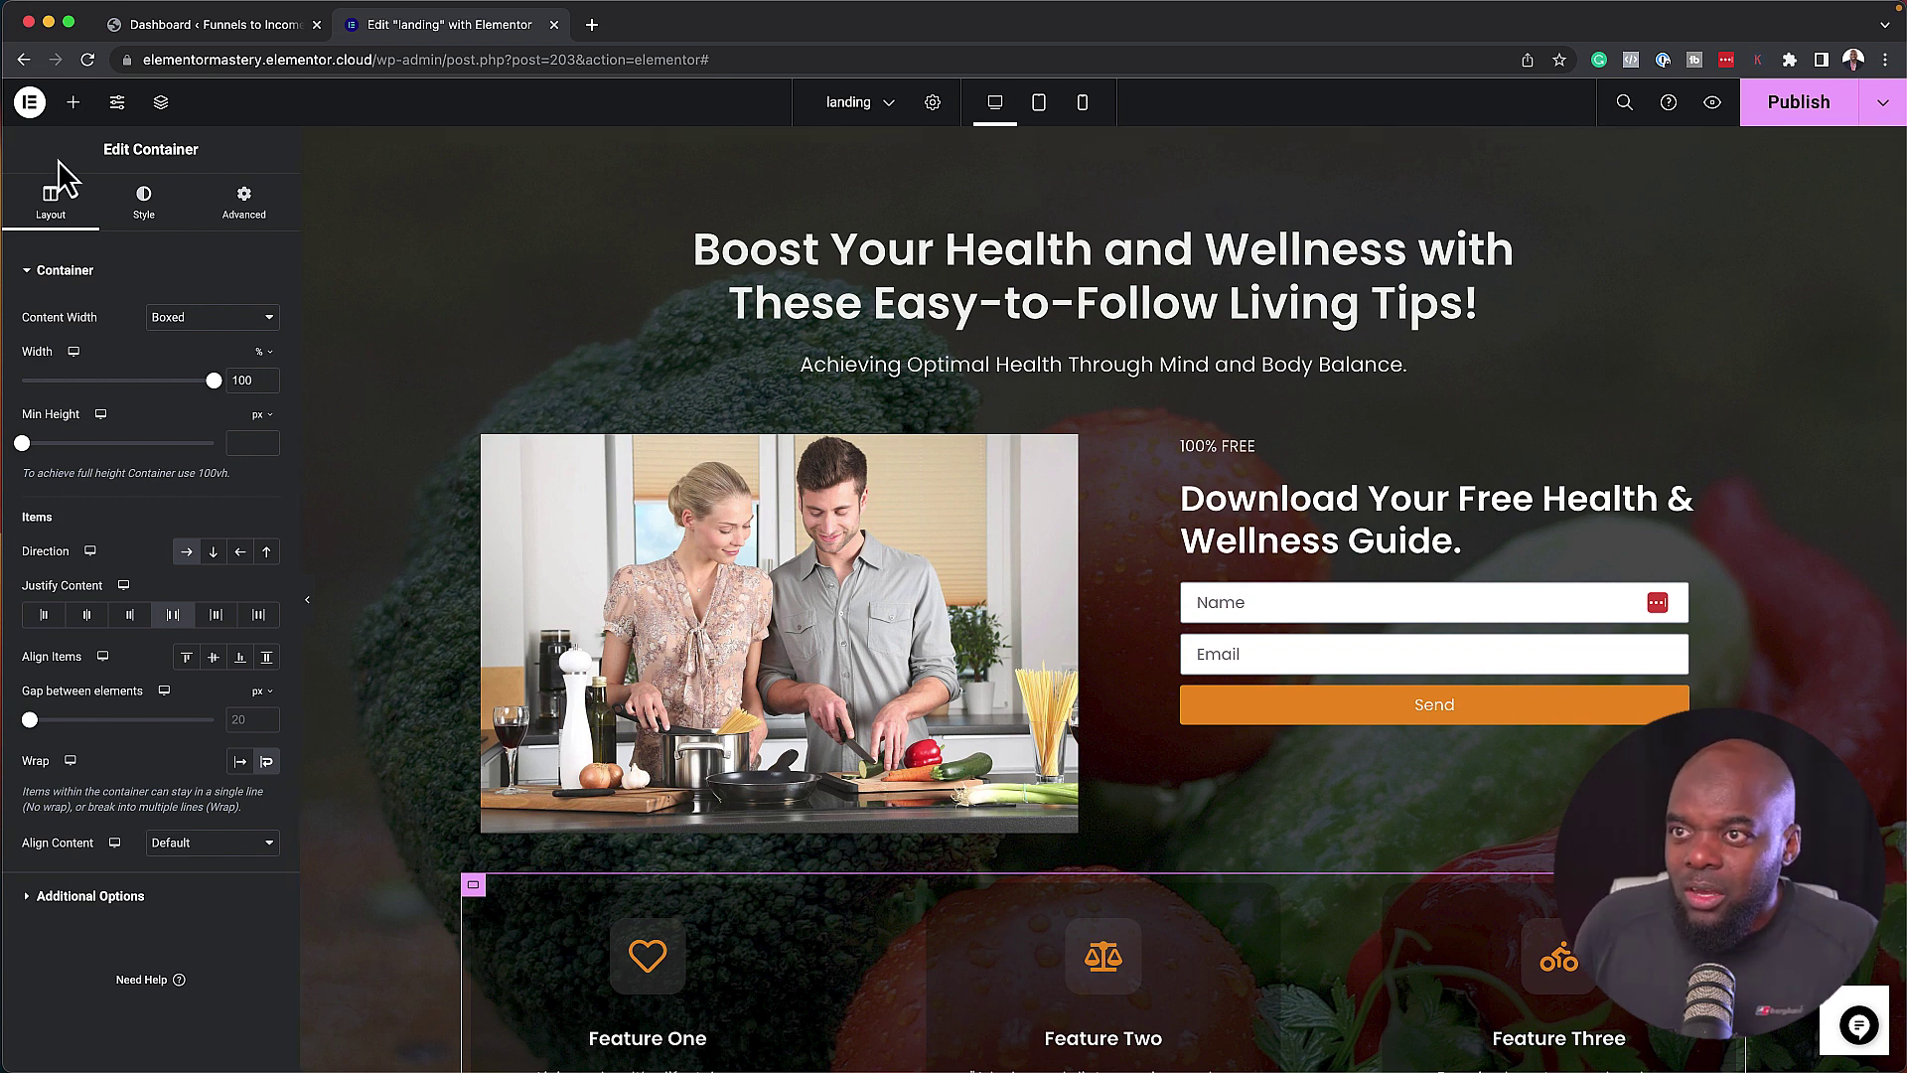
Open Elementor's Import / Export Kit tools from the website dashboard, view the website kit export options, and return to the landing page editor.
left_click(31, 103)
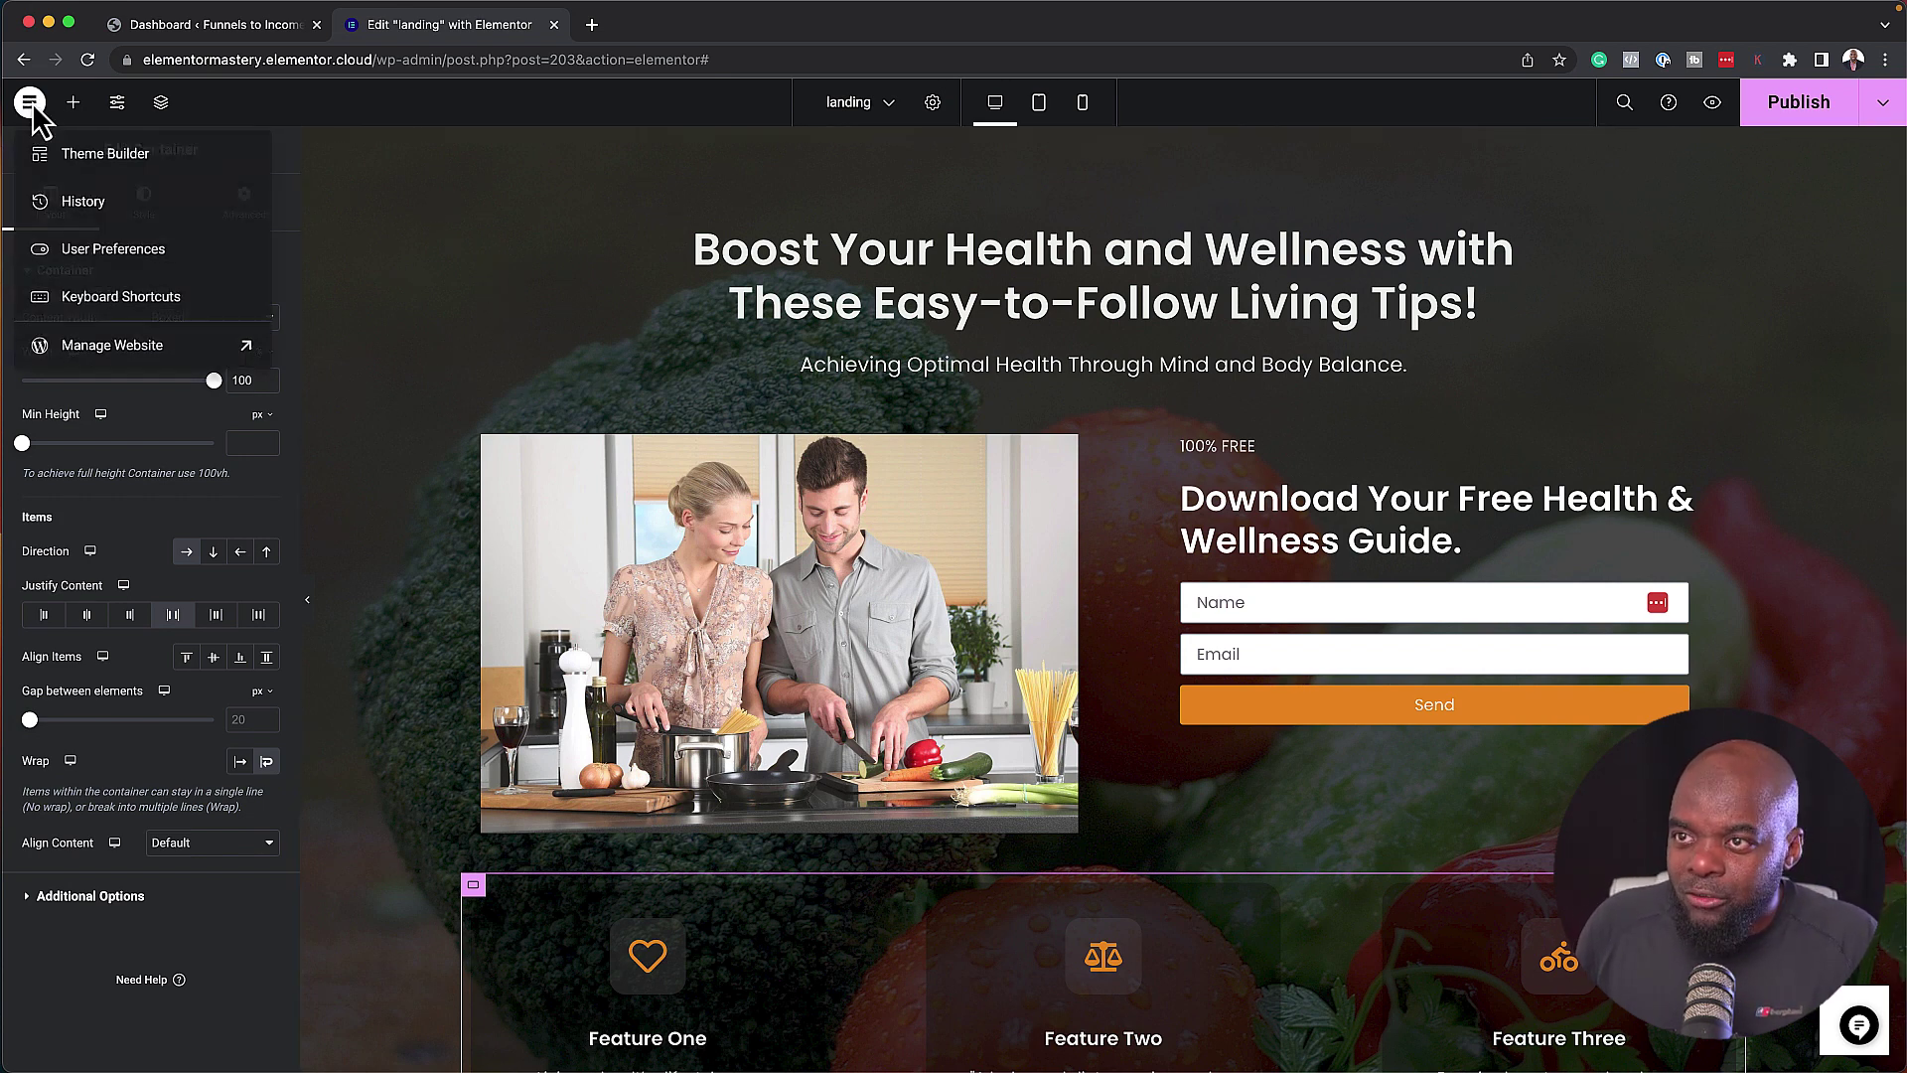
left_click(112, 345)
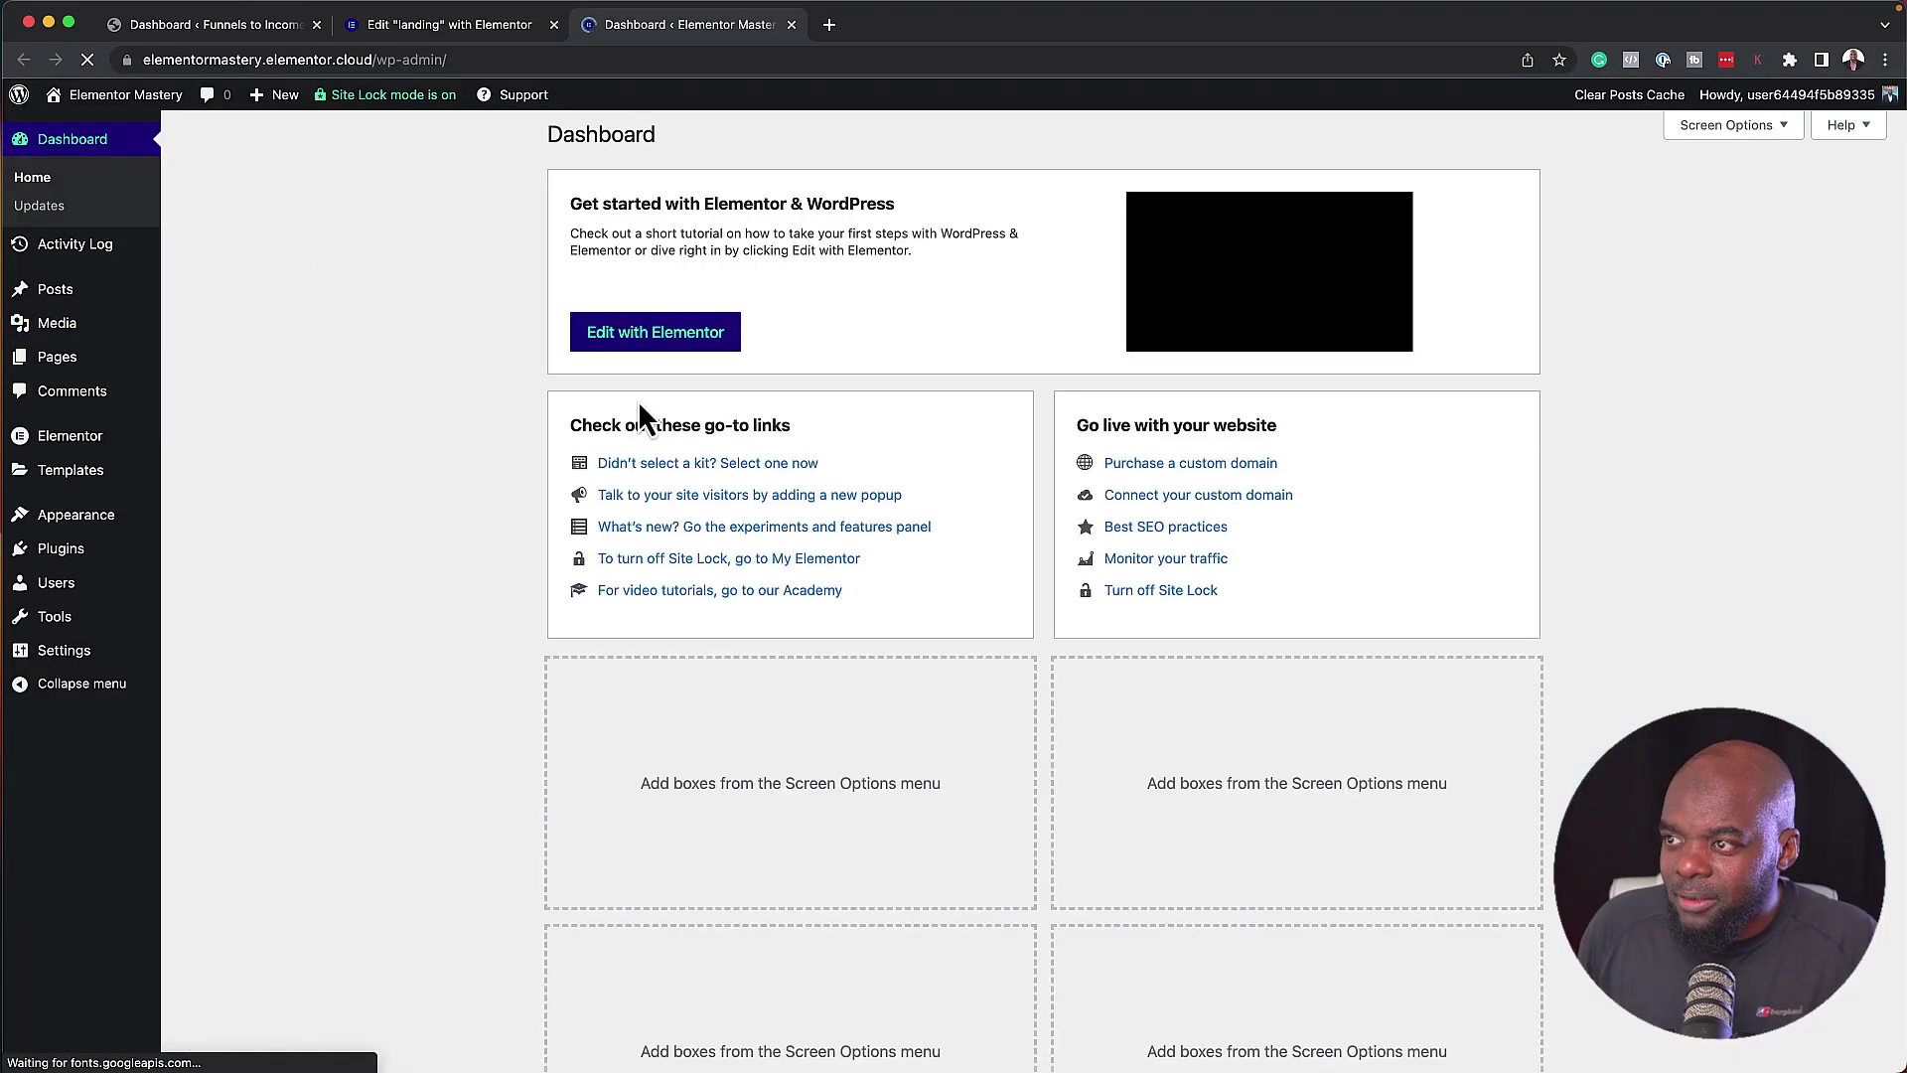
mouse_move(124, 447)
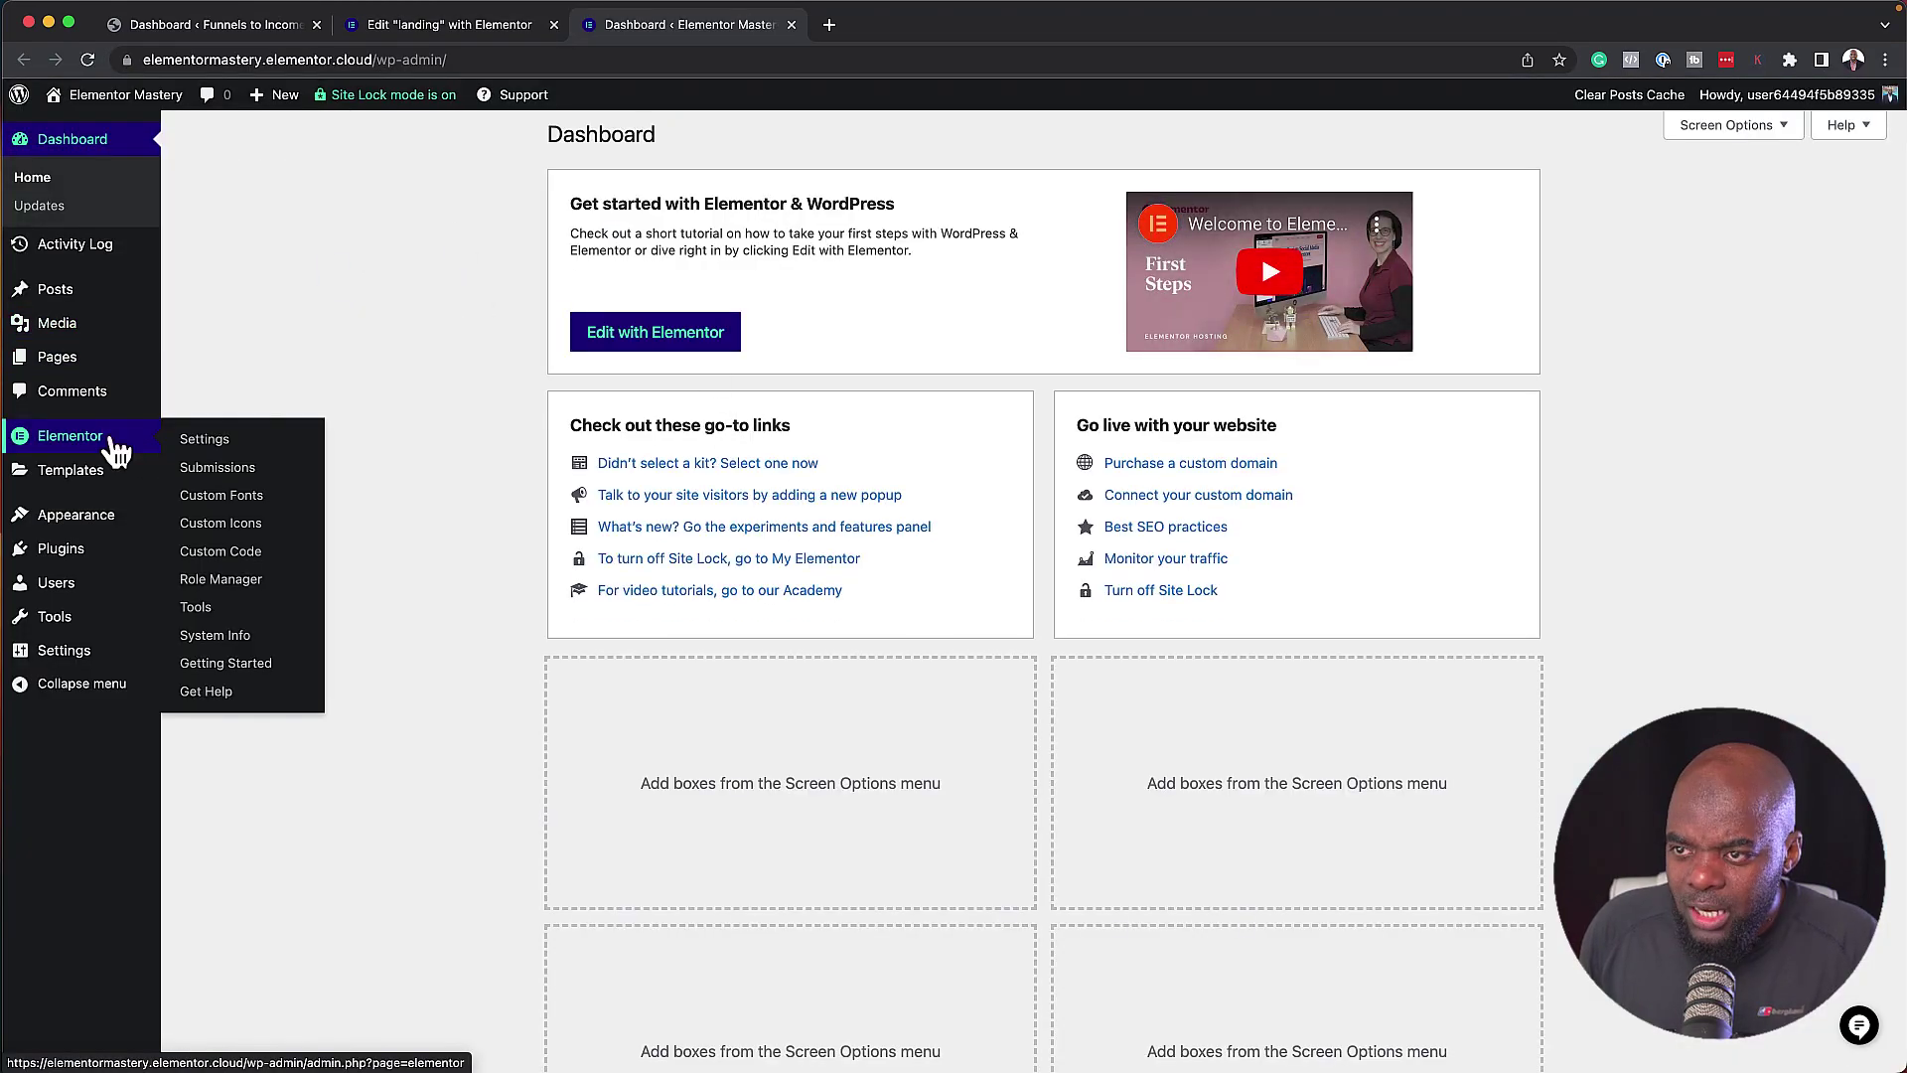
left_click(228, 608)
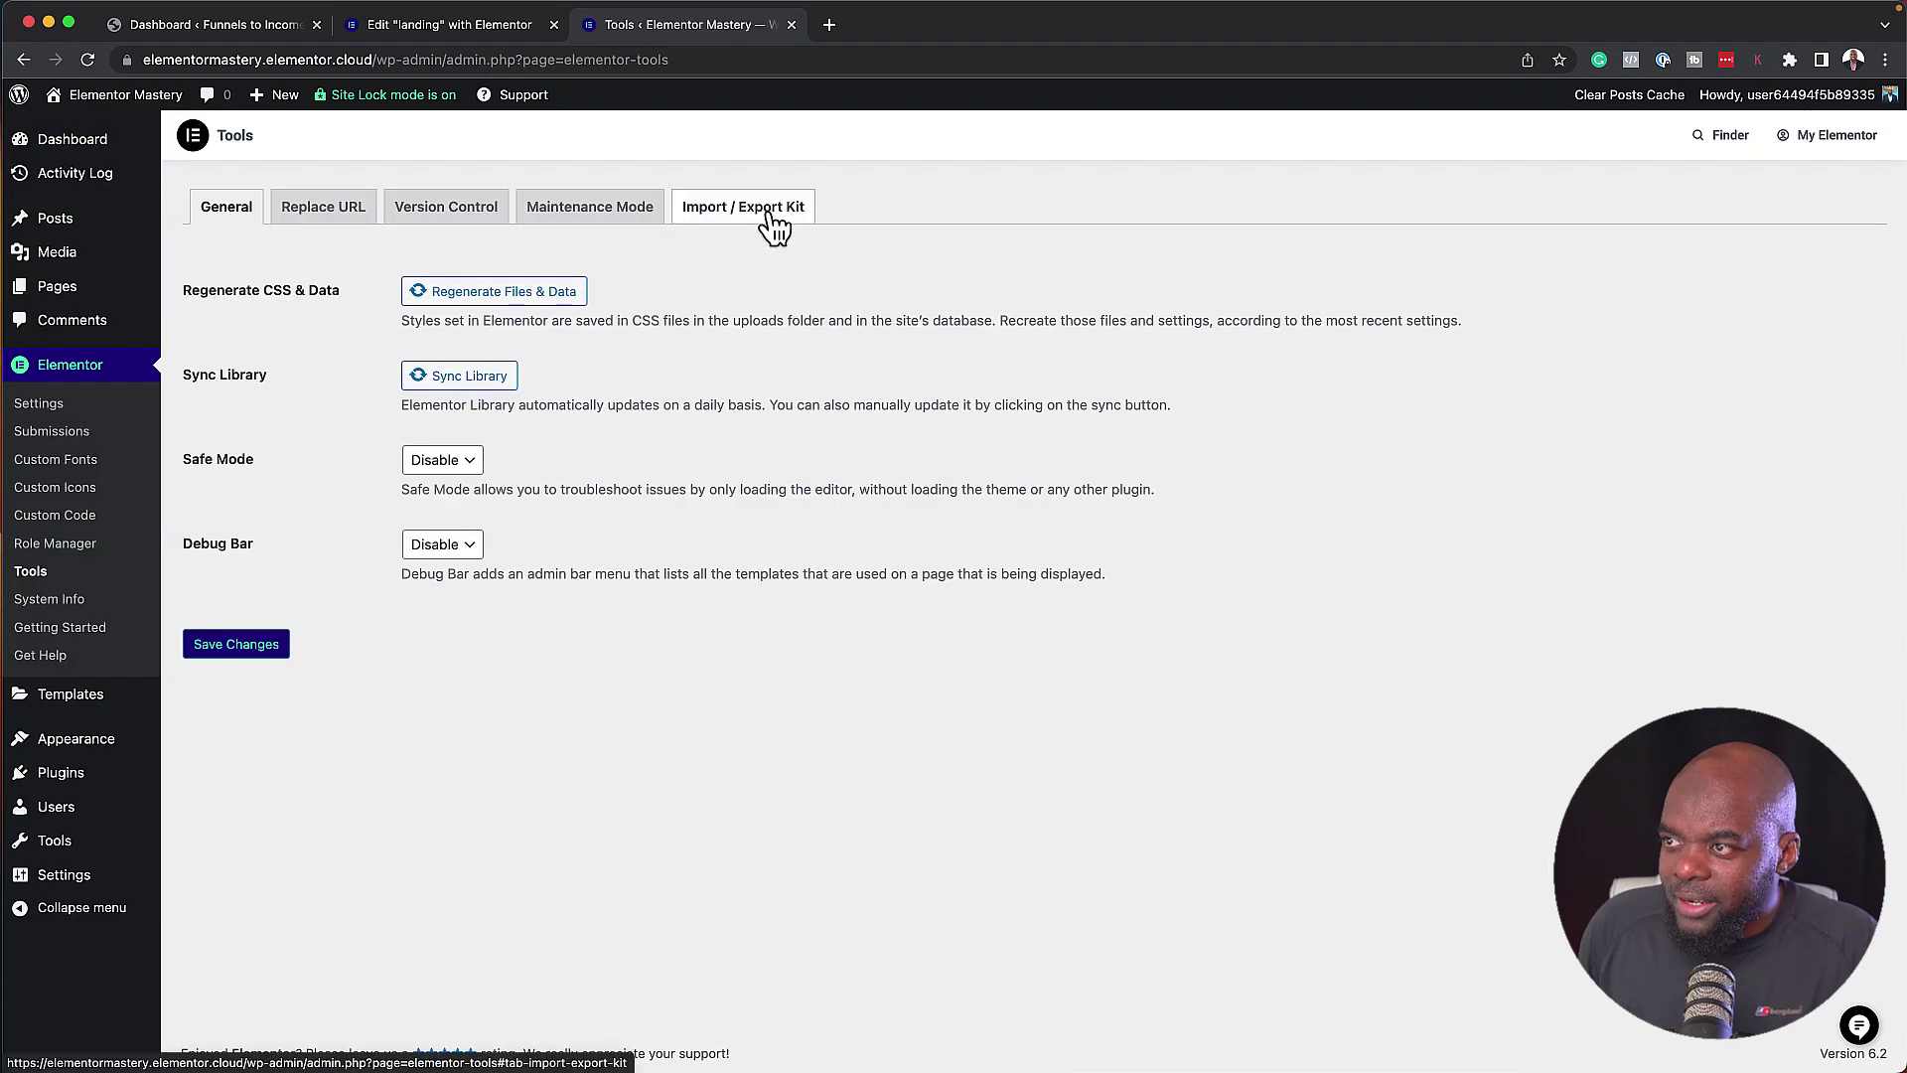
left_click(771, 214)
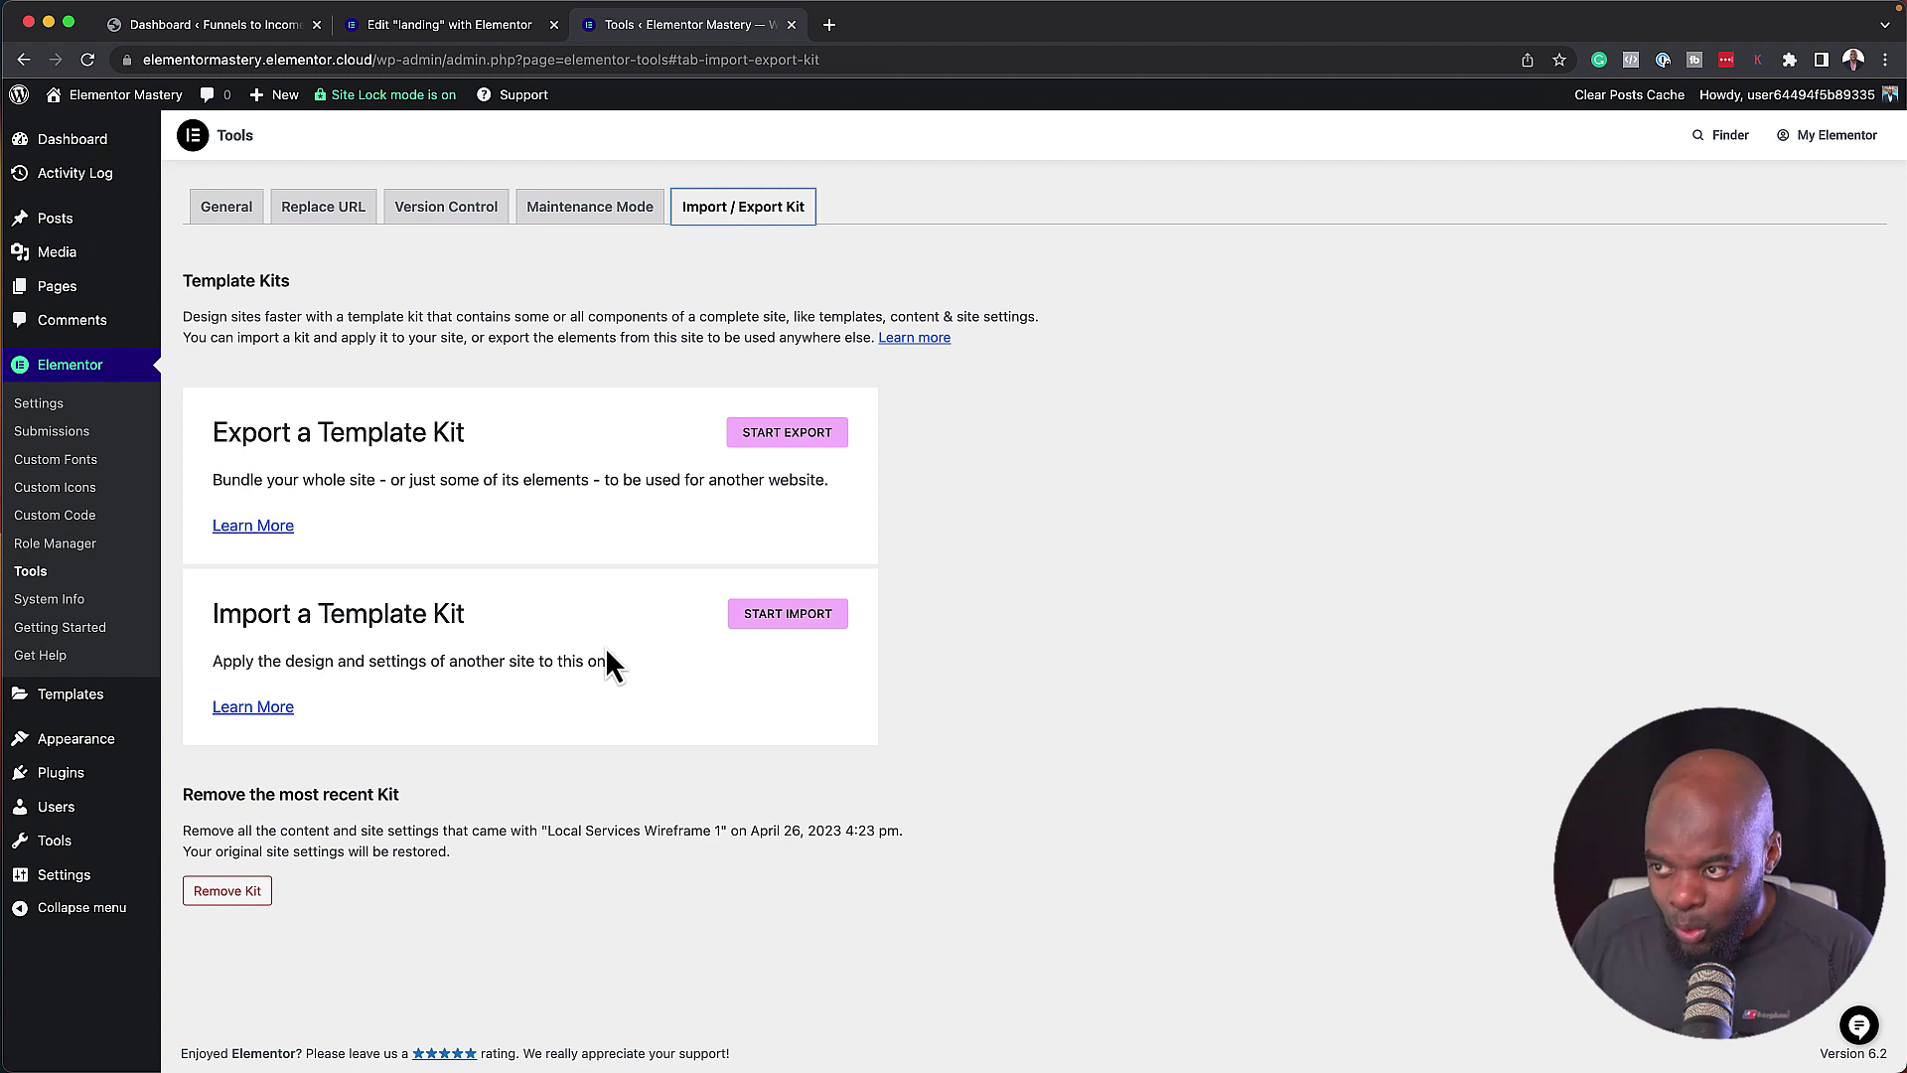
left_click(808, 439)
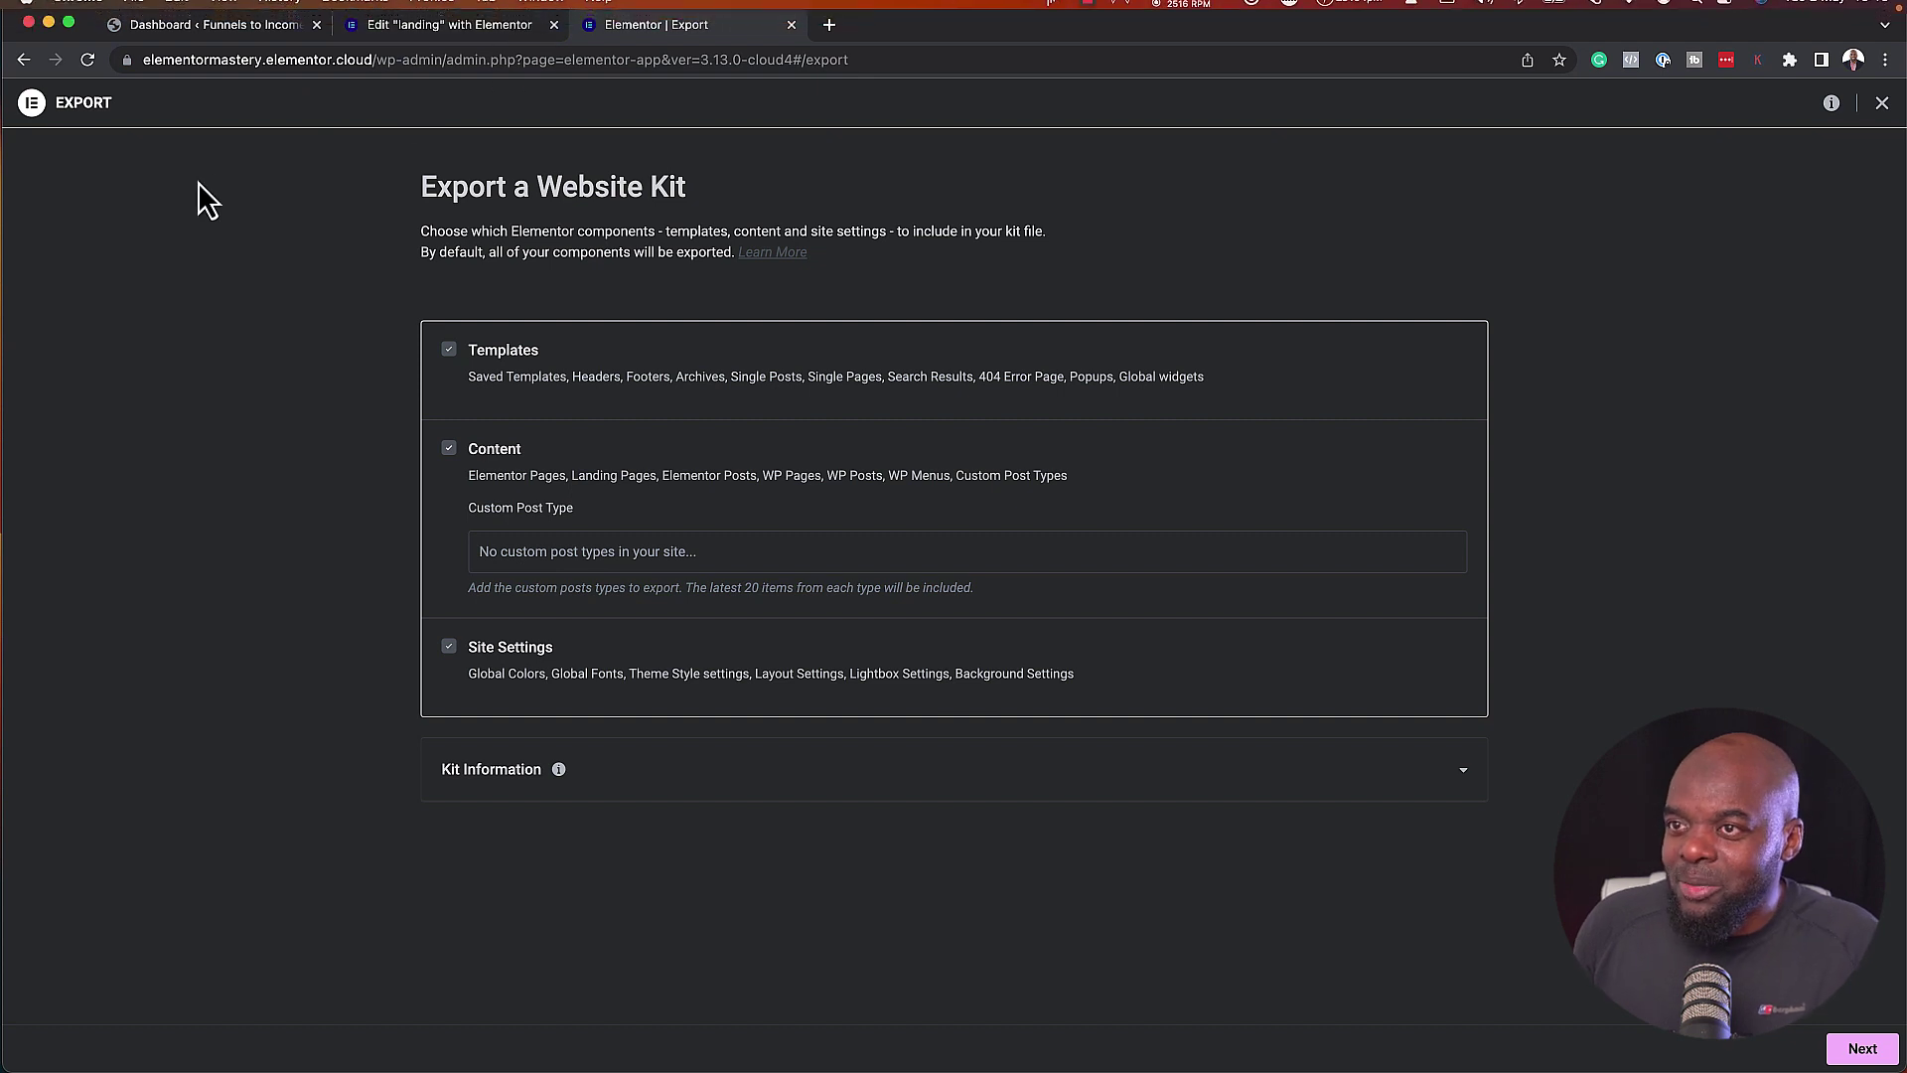
left_click(791, 25)
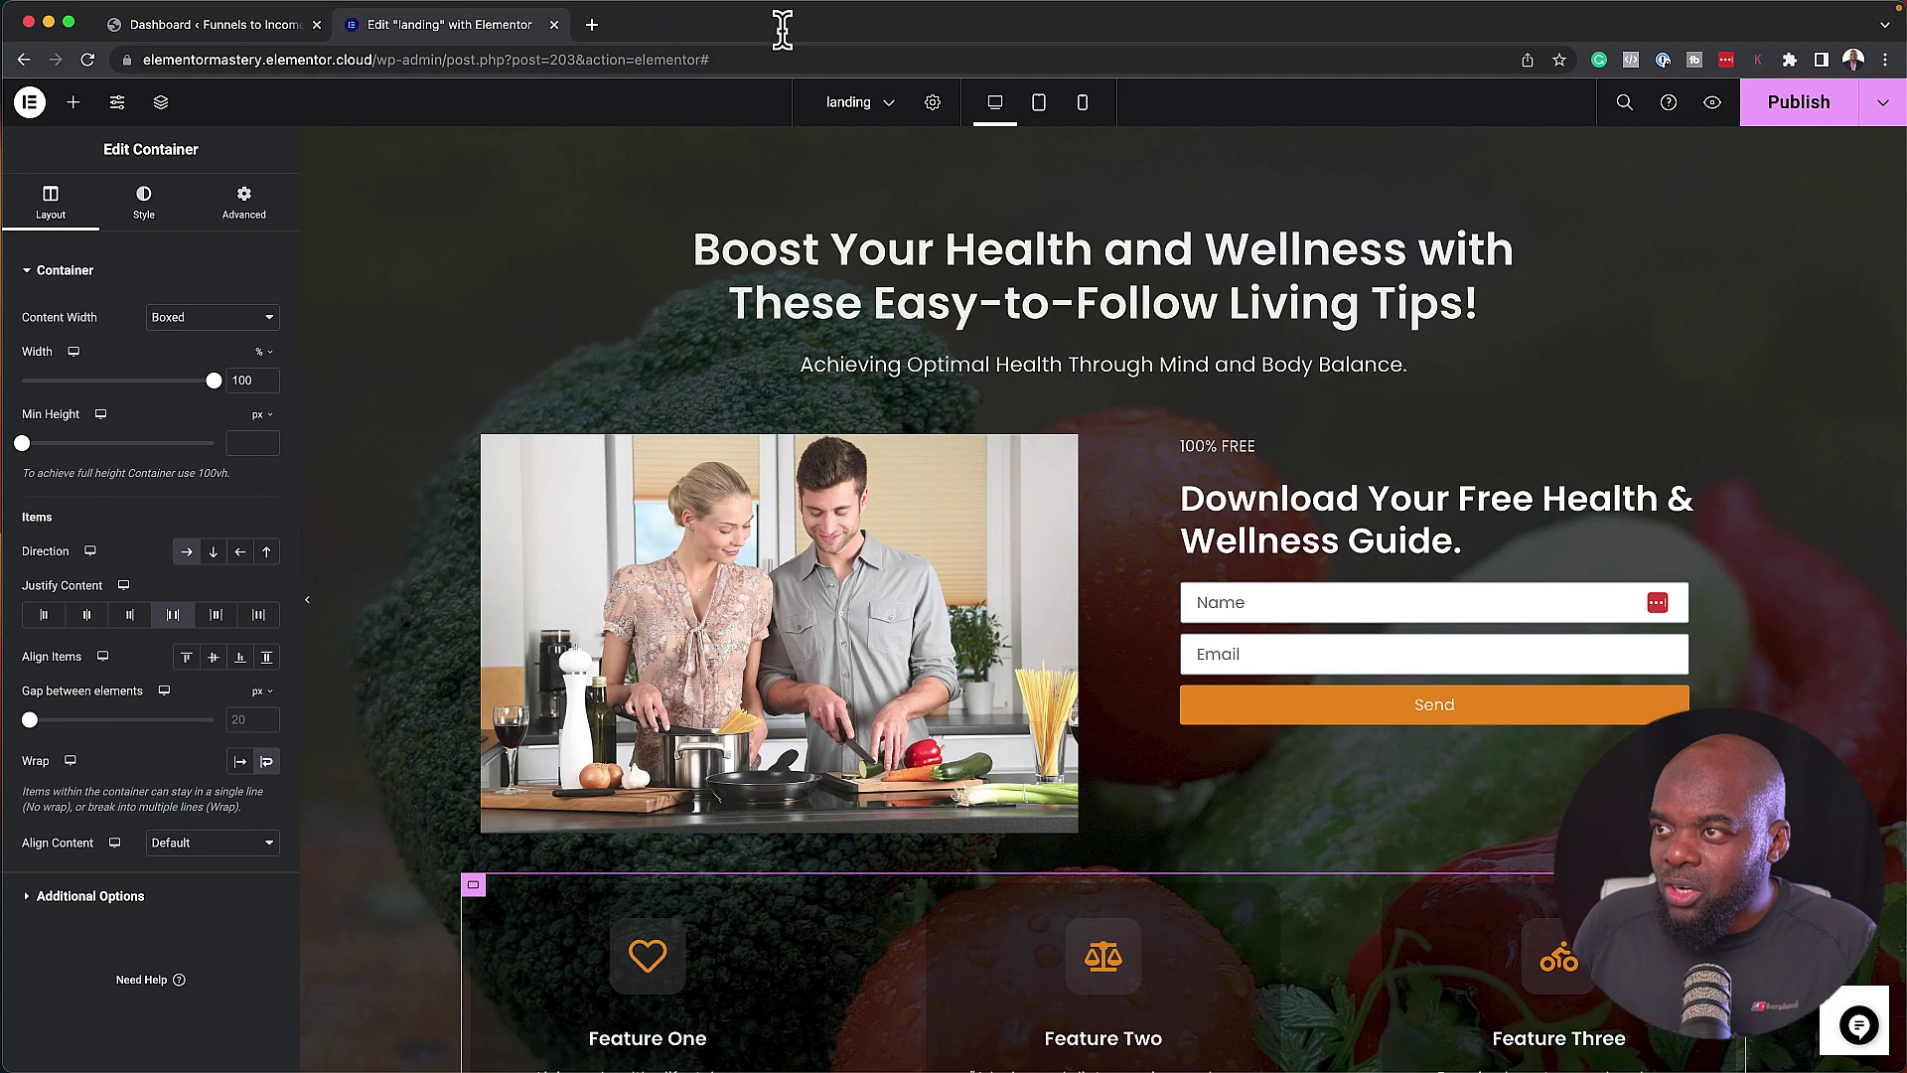
Create a new header in the Theme Builder, leaving the landing page without saving, and dismiss the template library.
left_click(31, 103)
left_click(104, 159)
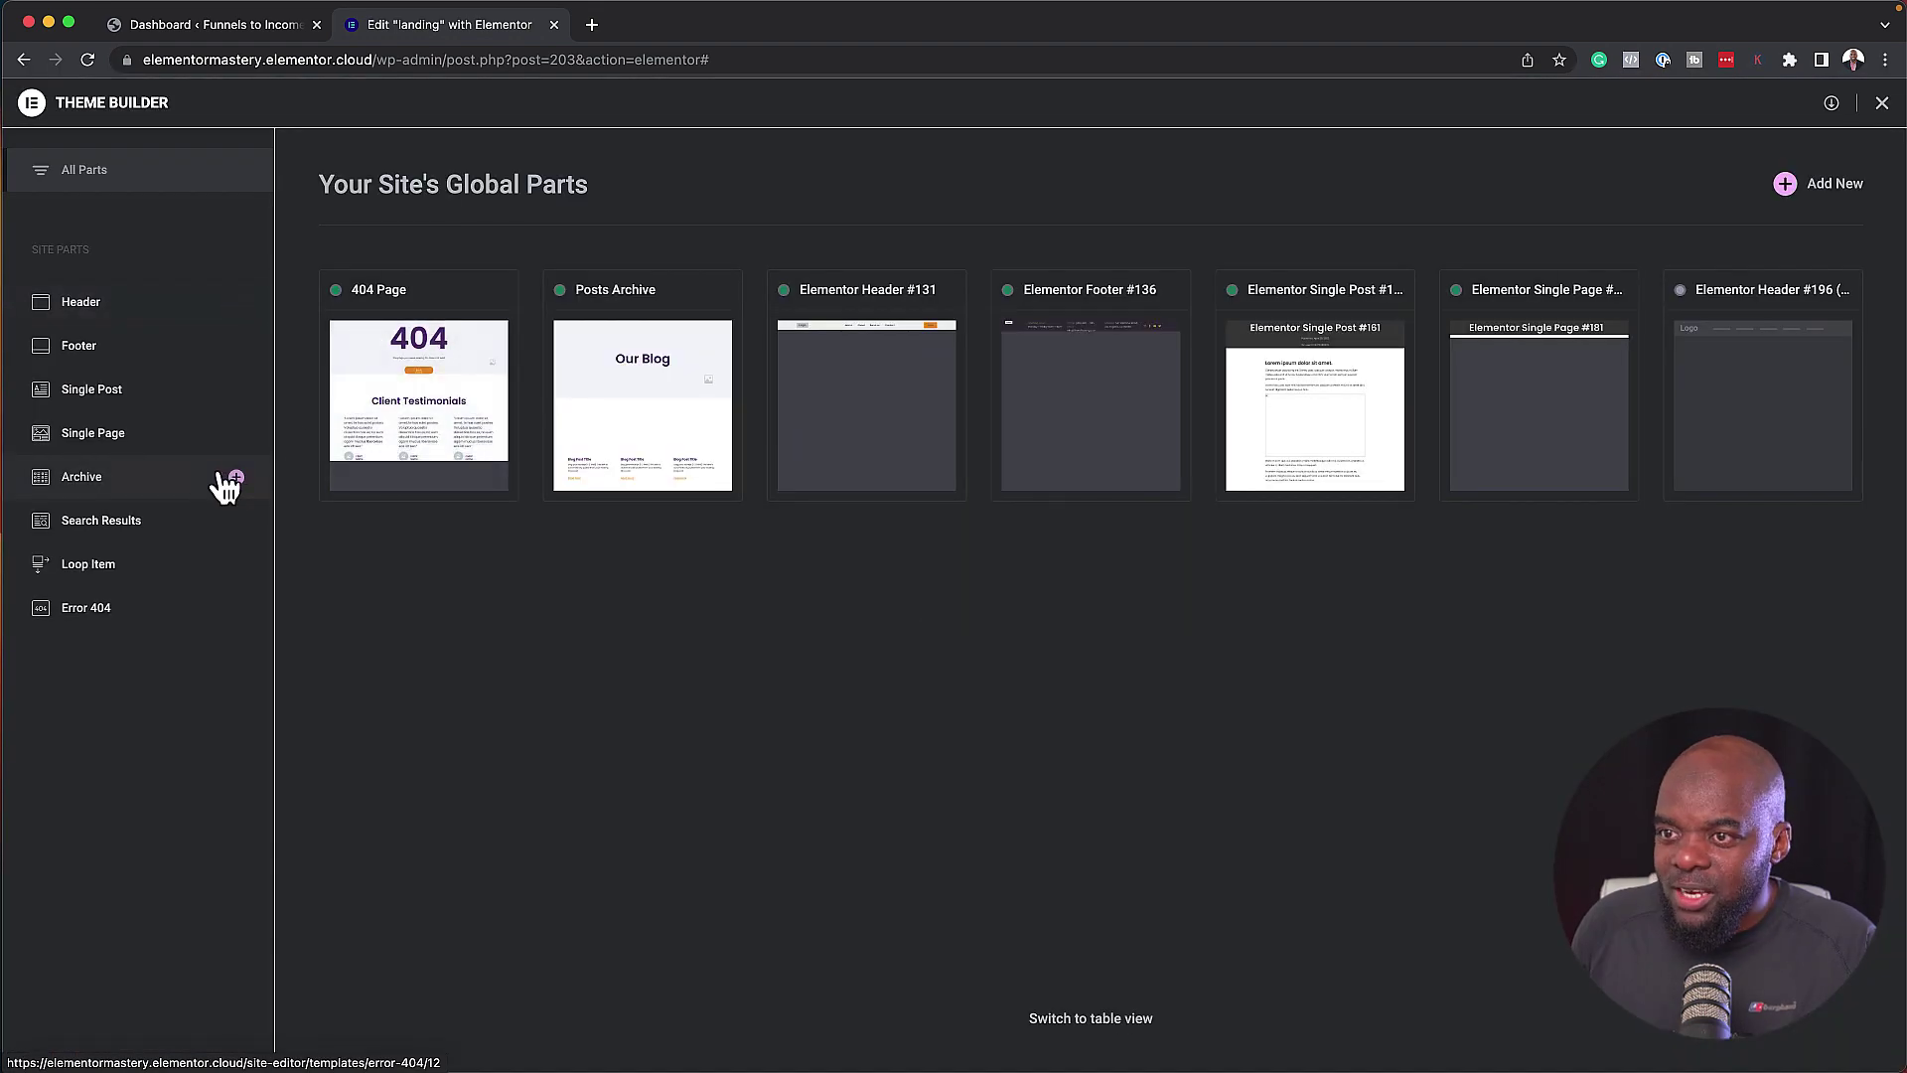
left_click(140, 316)
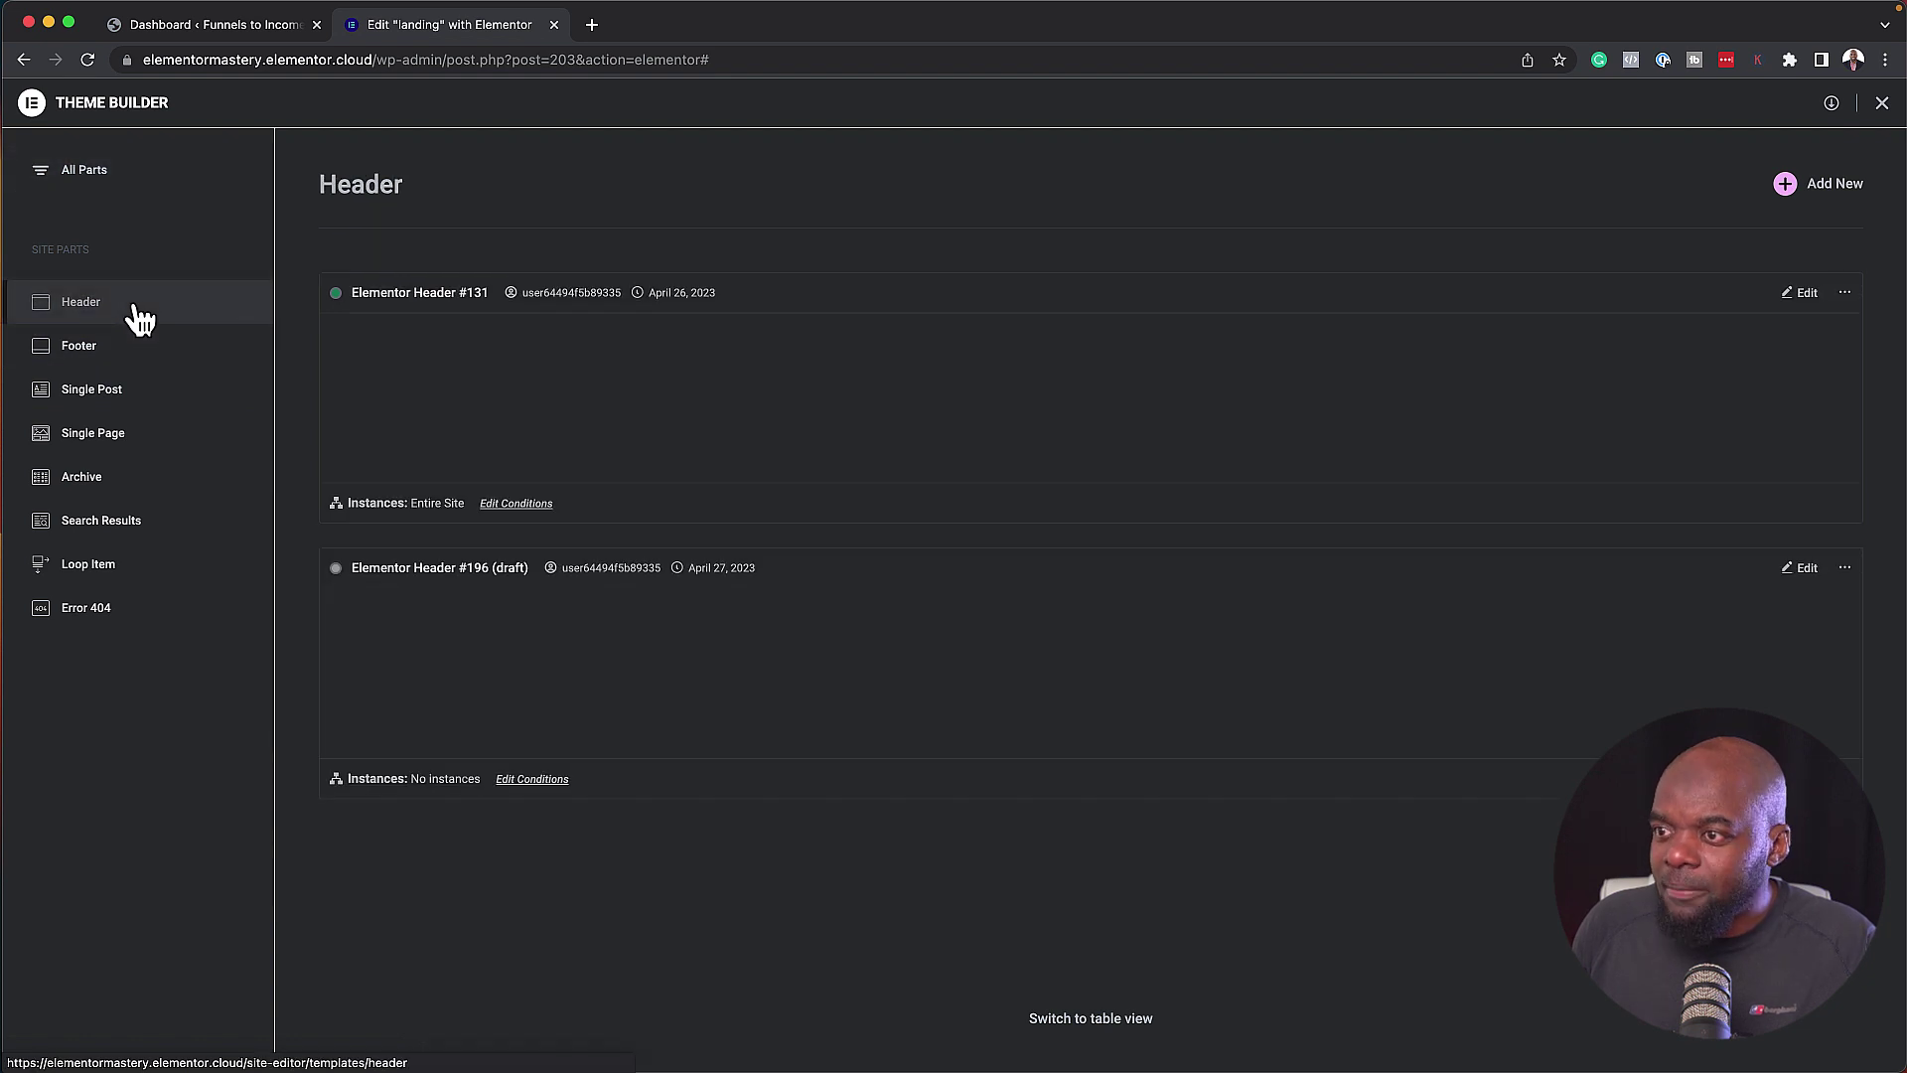
left_click(1845, 191)
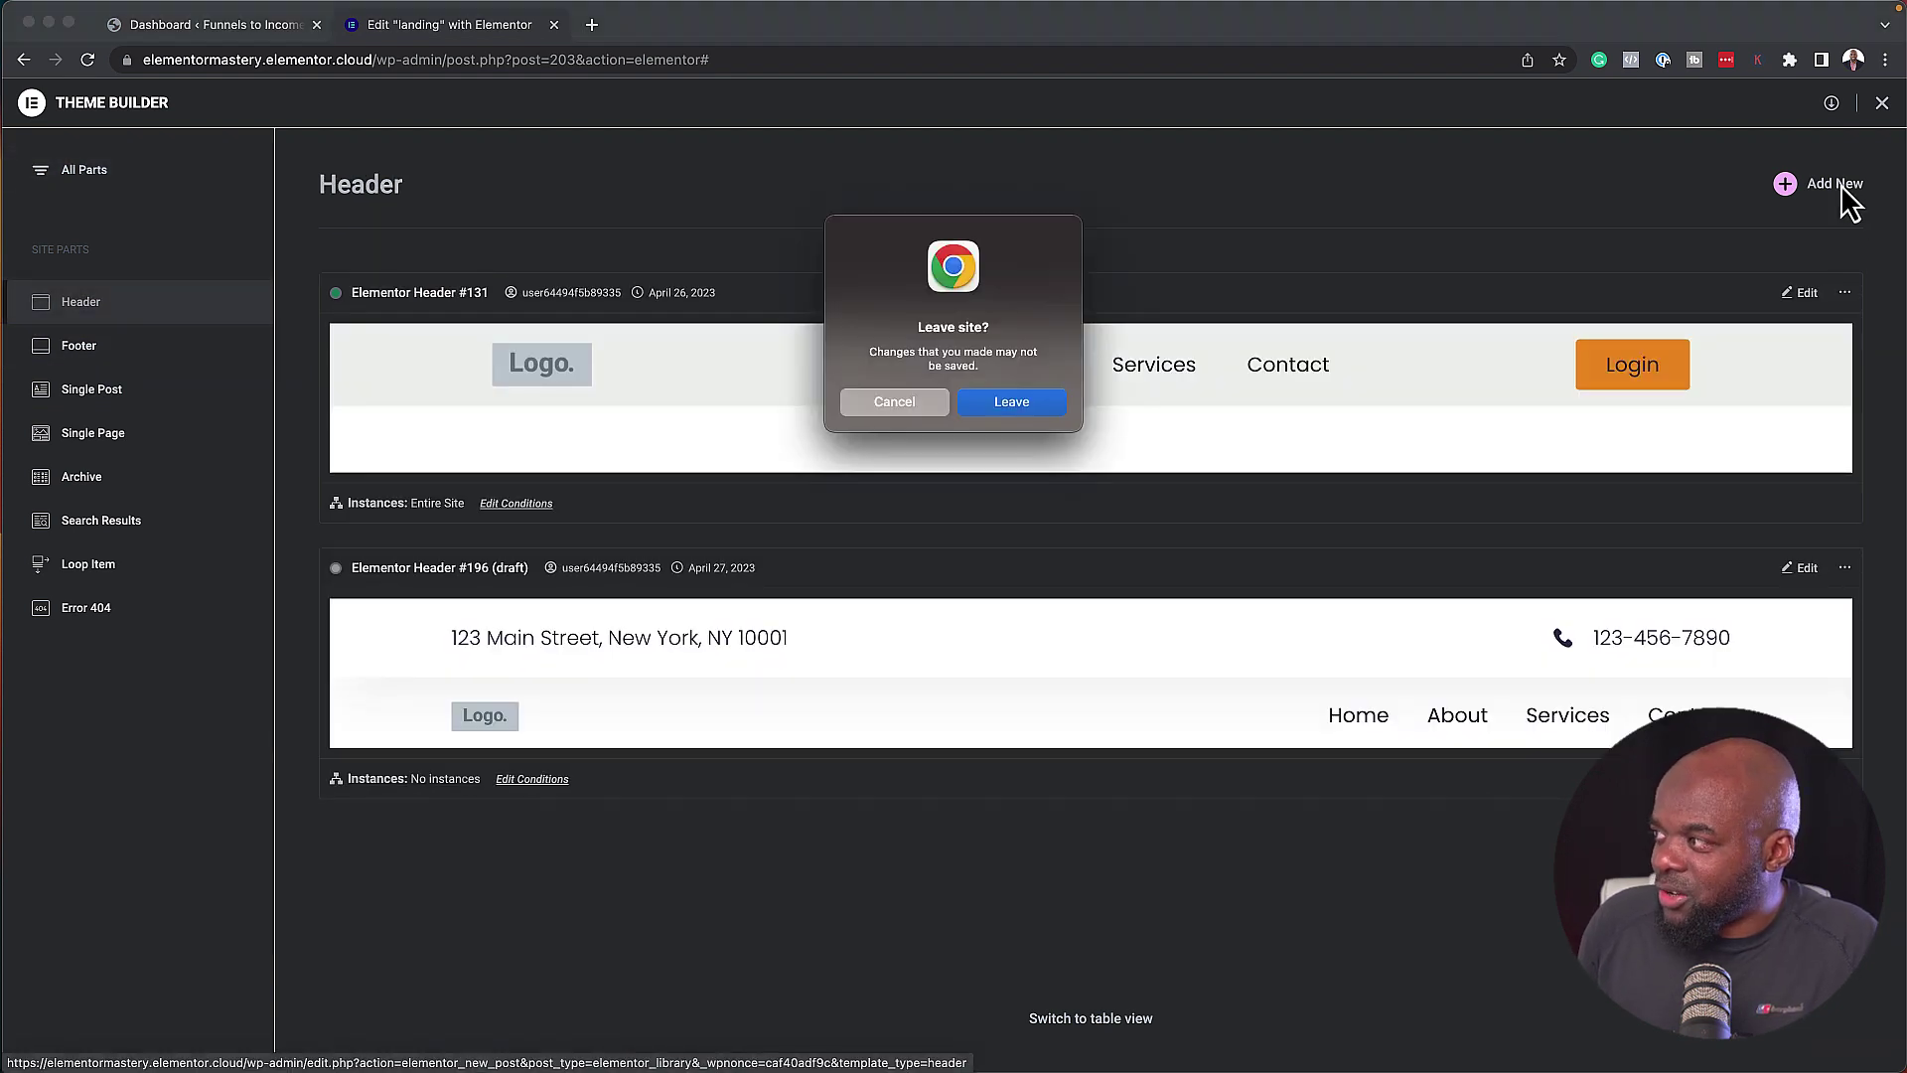
left_click(1033, 411)
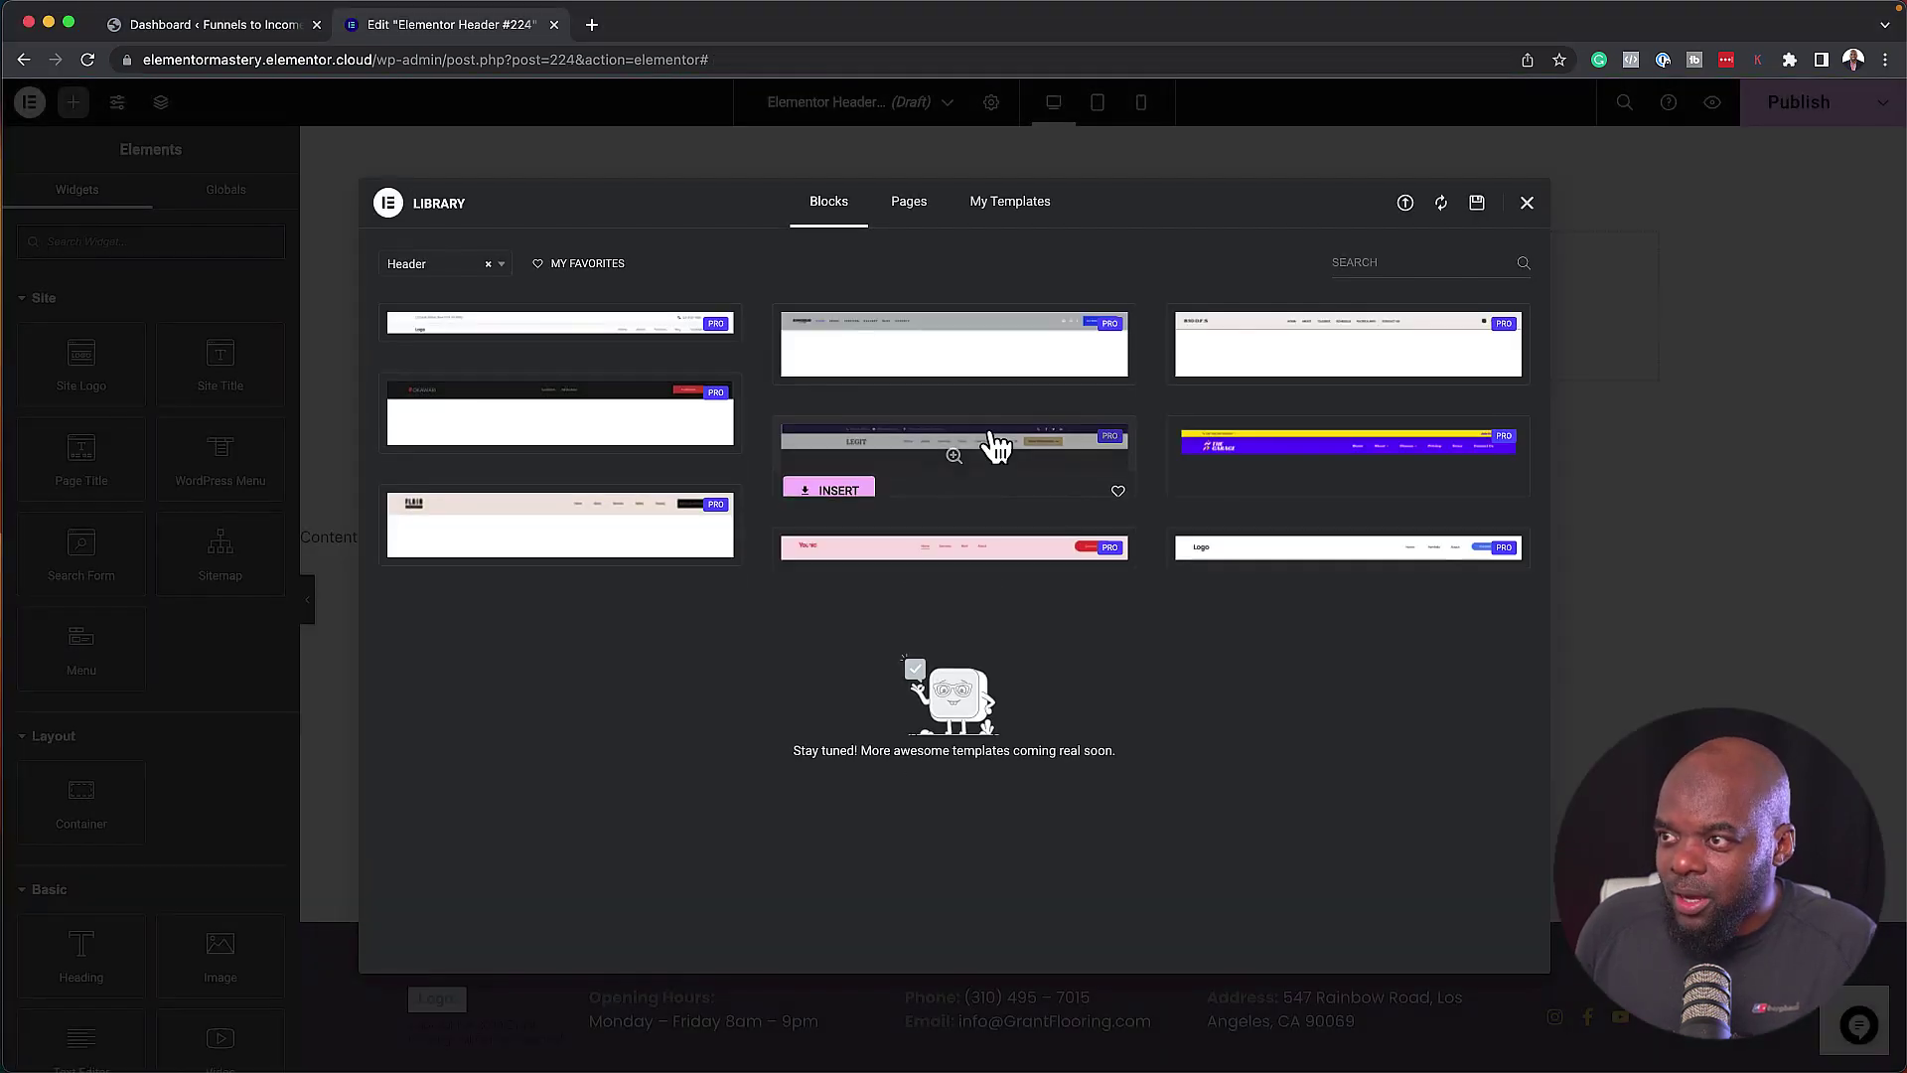
left_click(1527, 203)
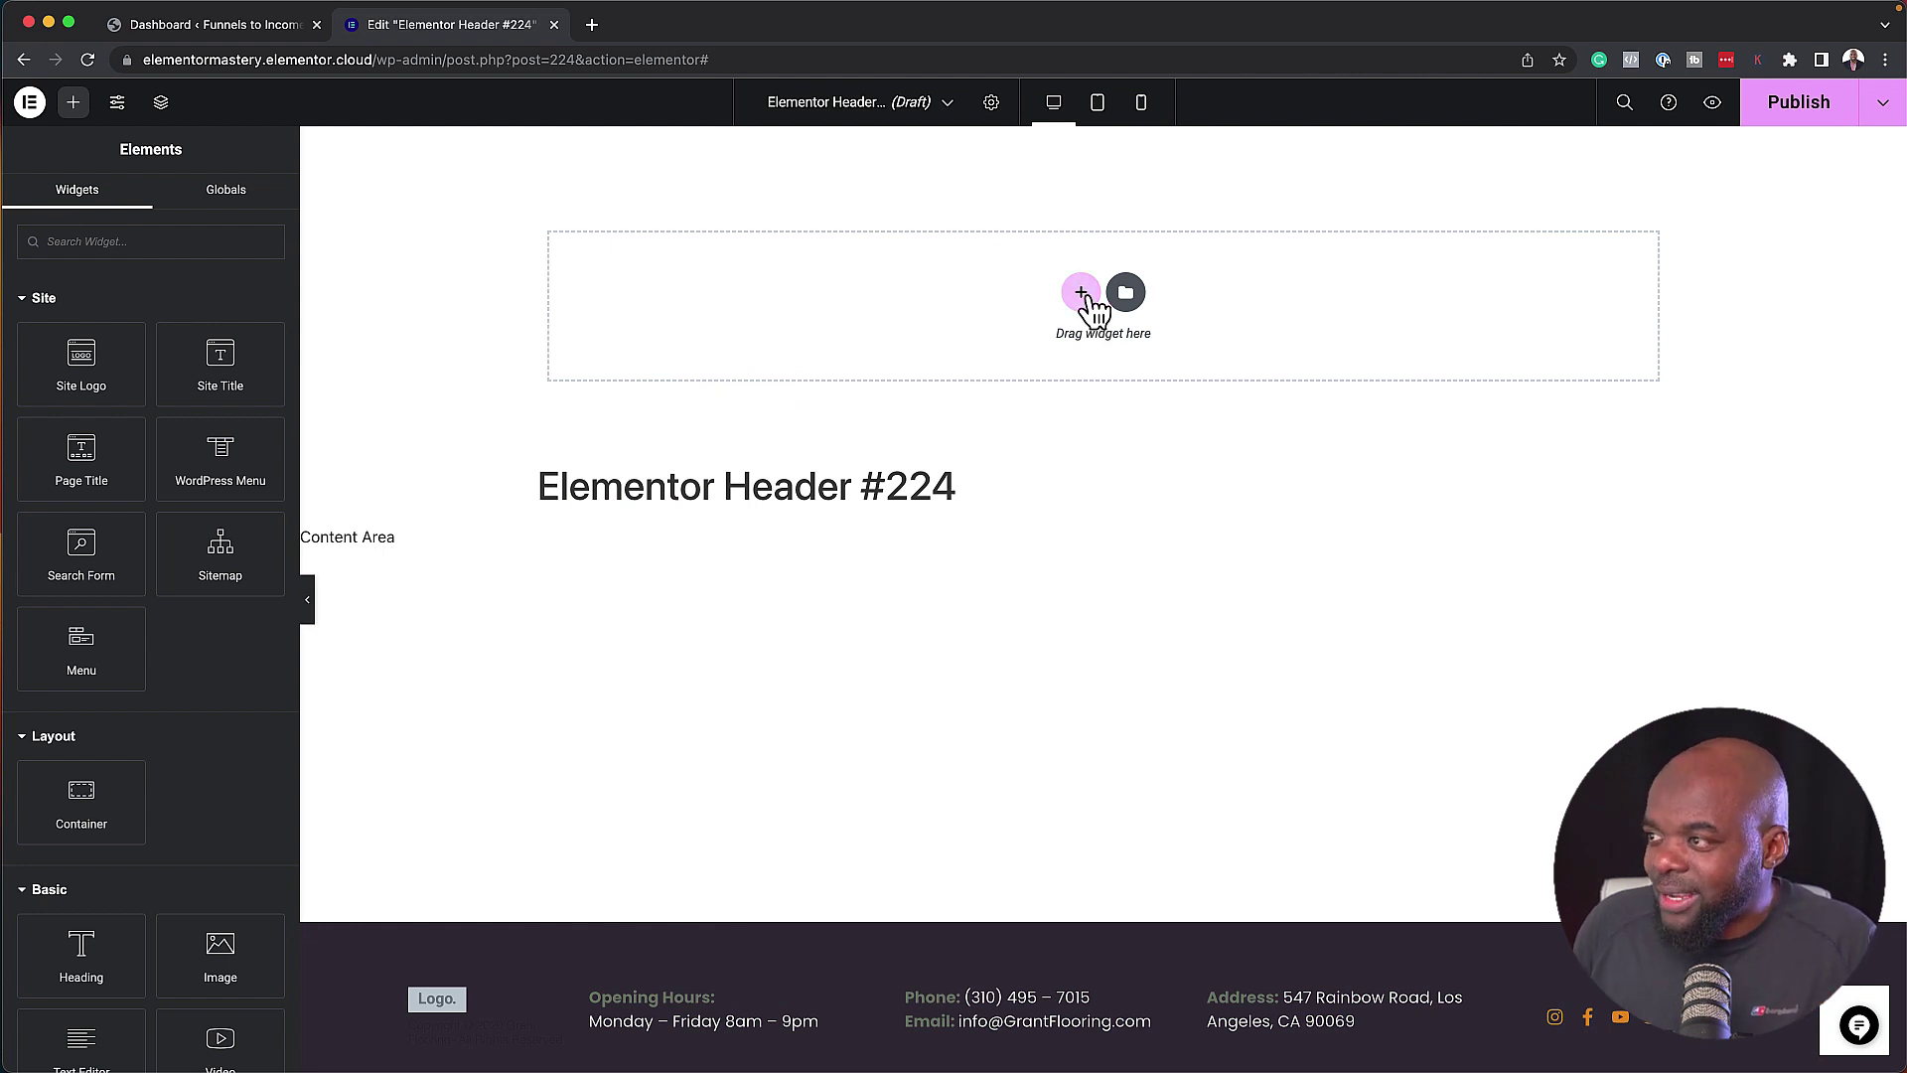
Add a single horizontal-row container to the header and place a Site Logo widget in it.
left_click(1082, 292)
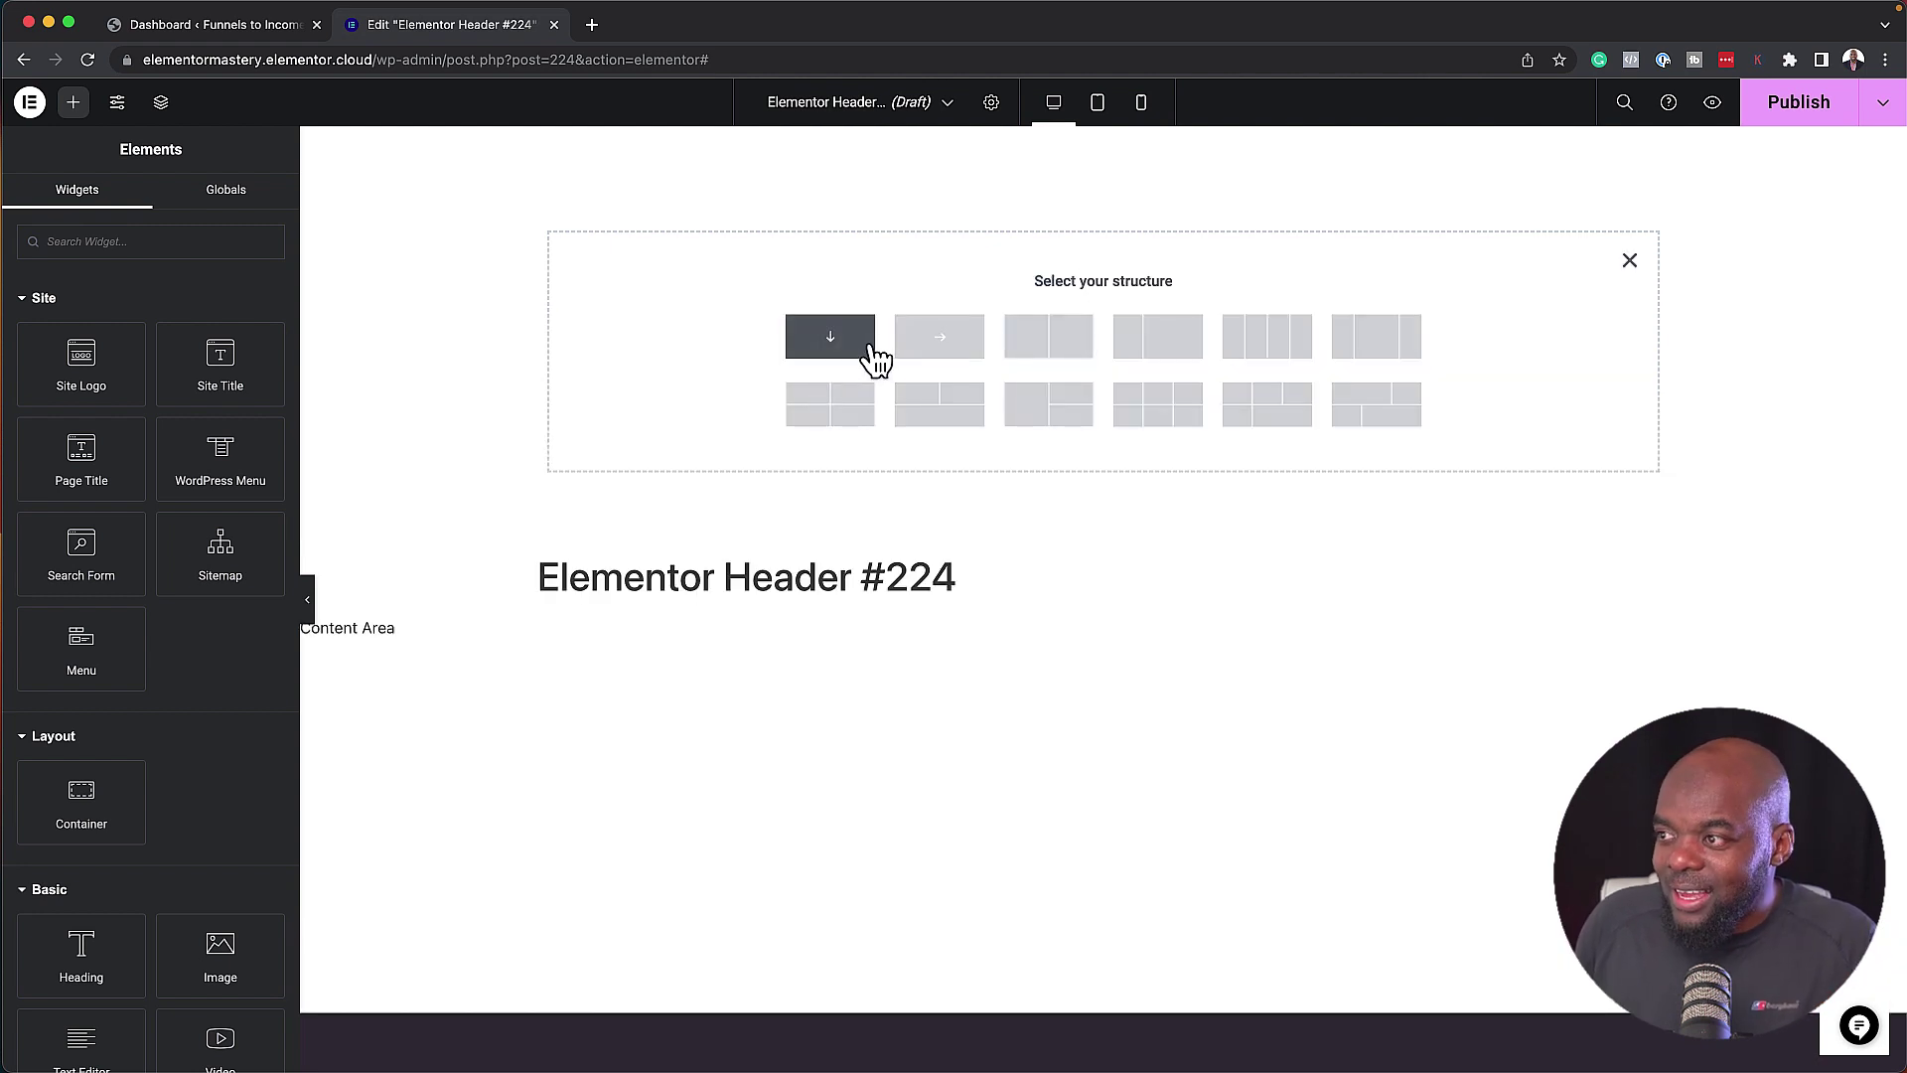
left_click(929, 354)
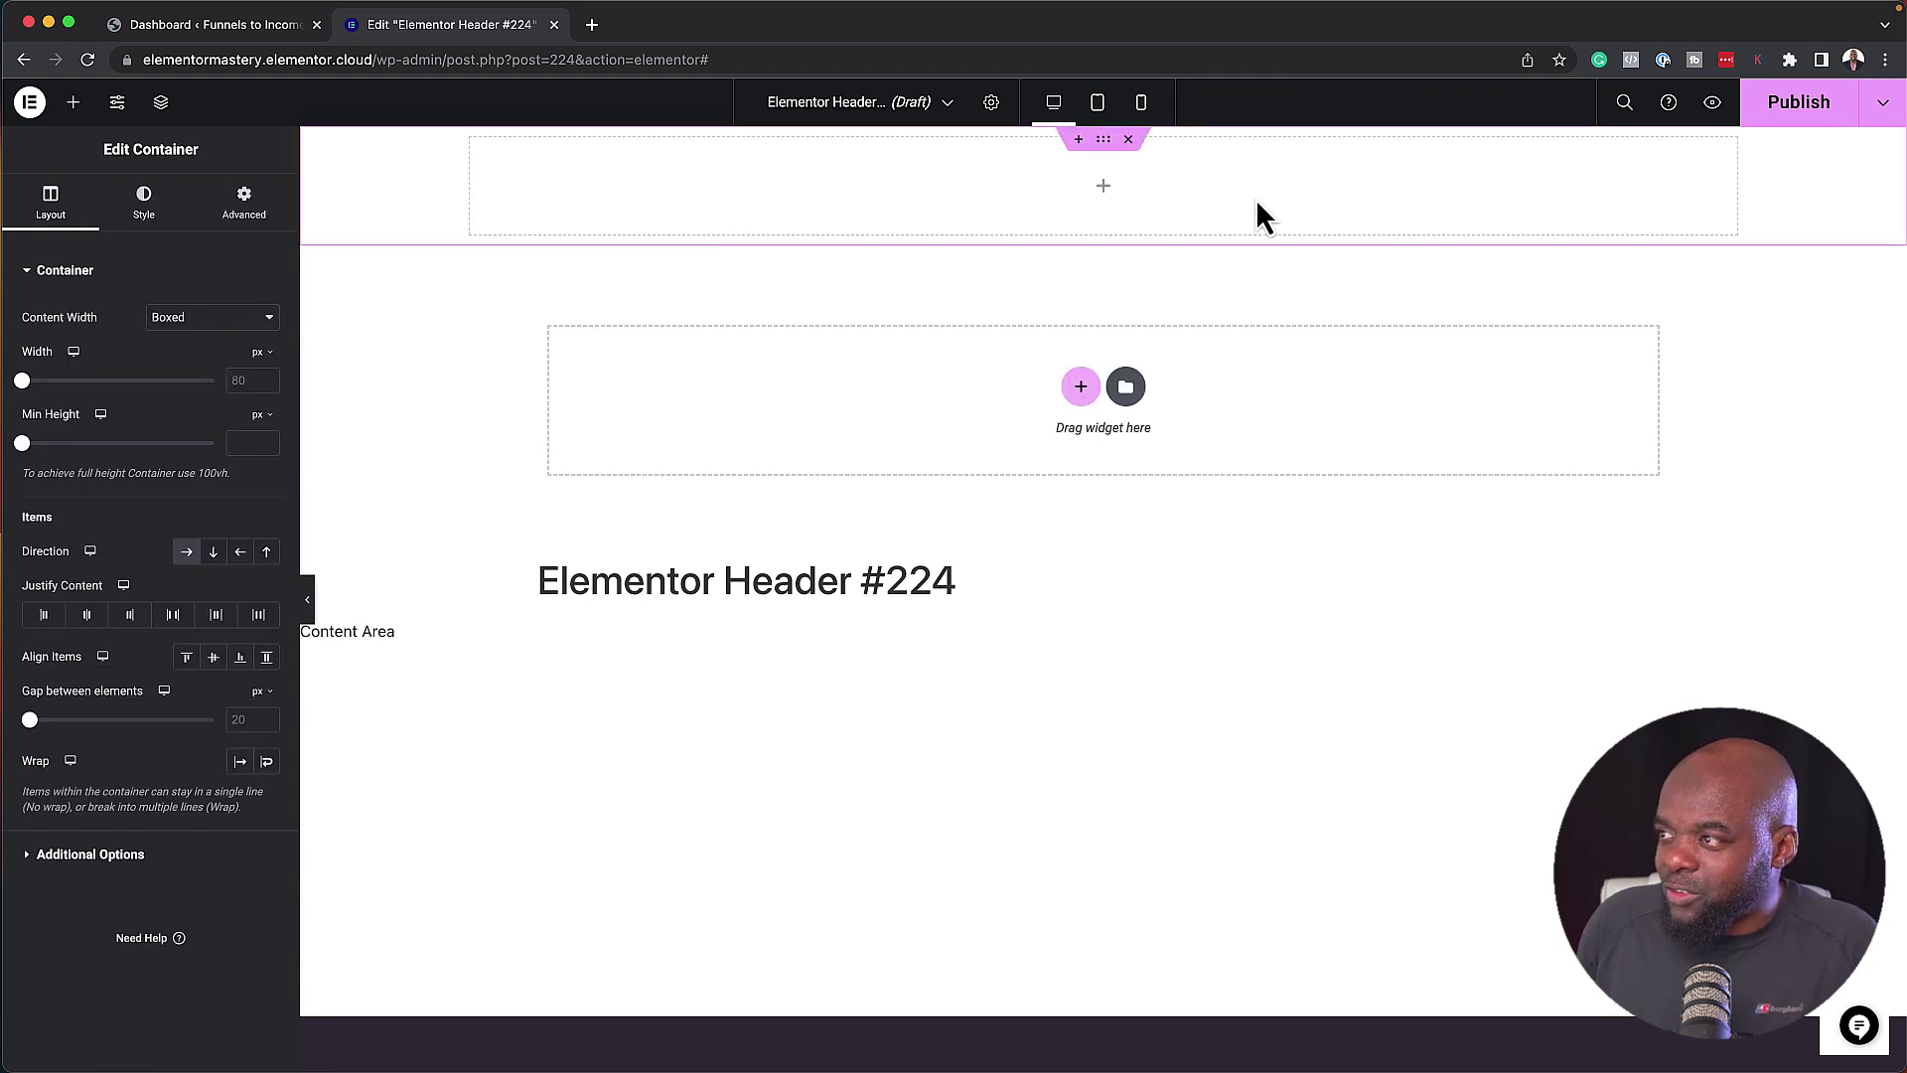
left_click(74, 102)
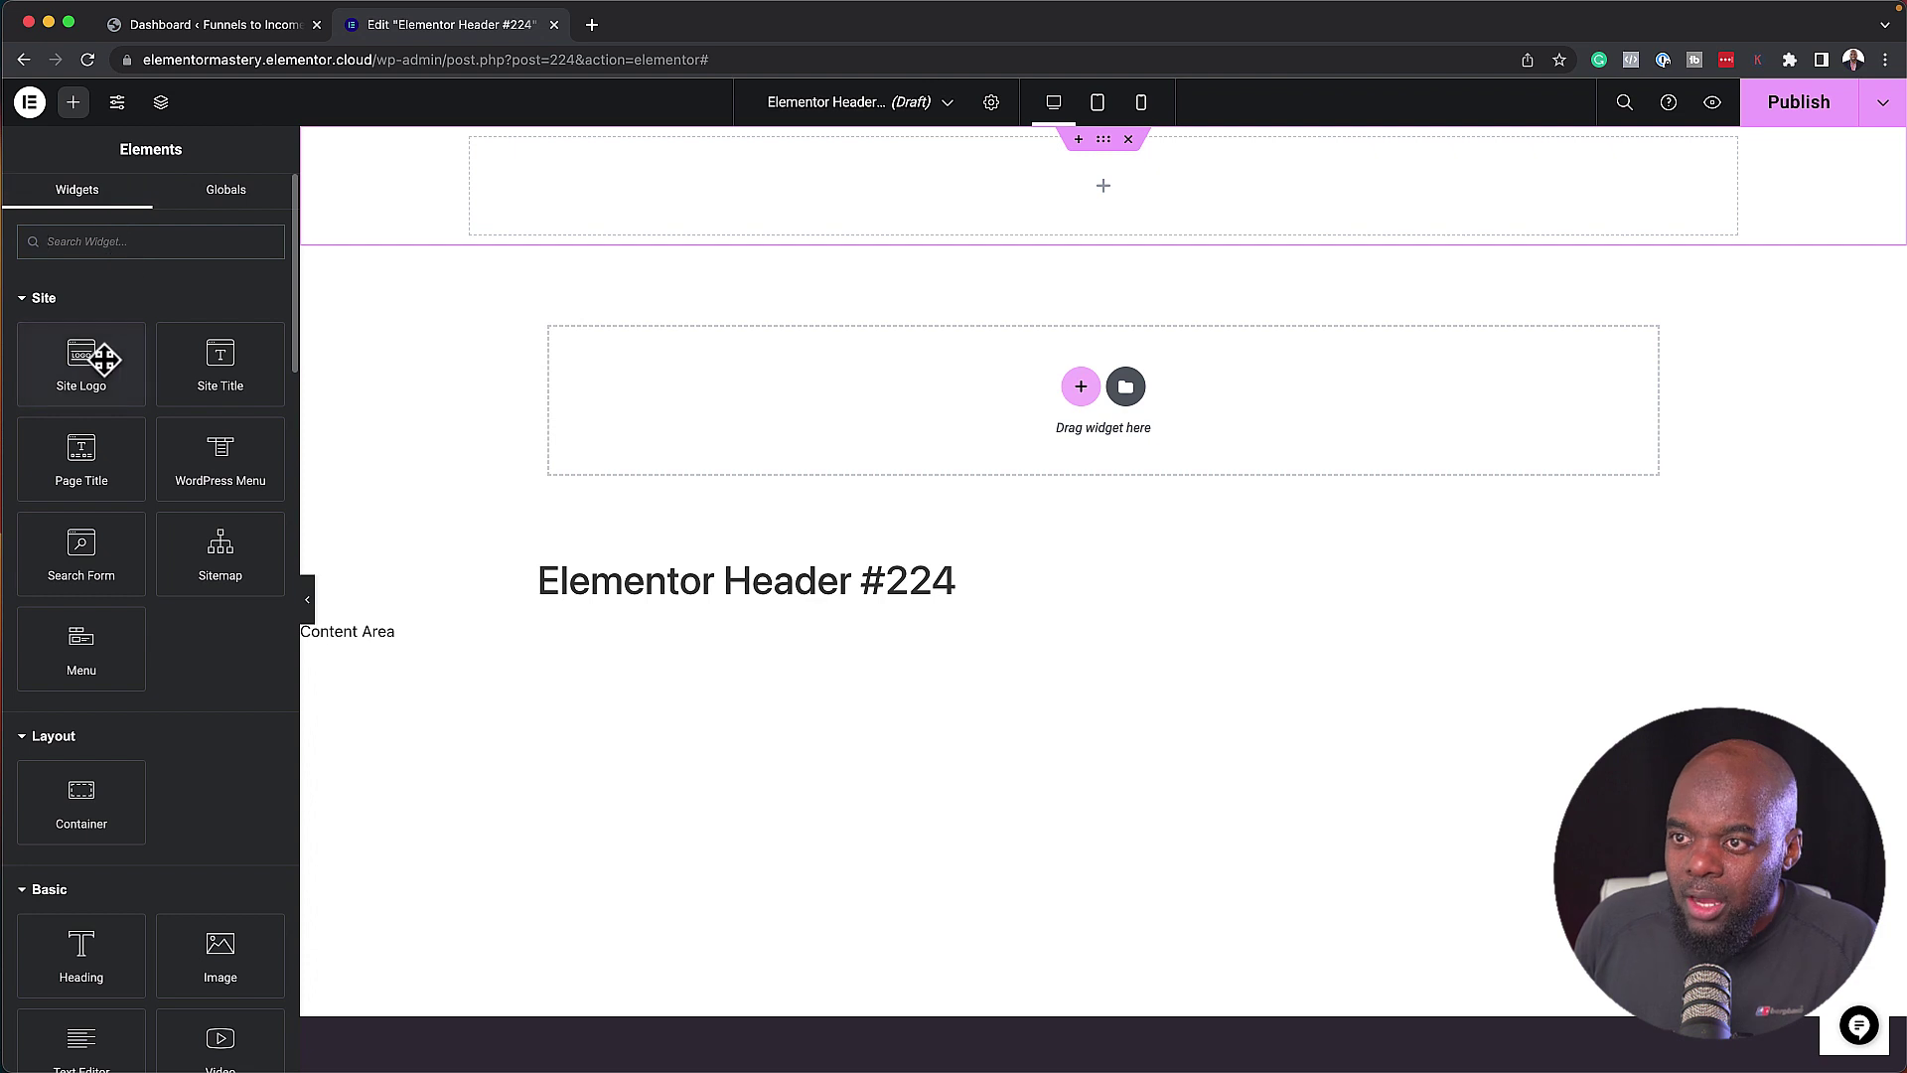
left_click_drag(83, 359, 559, 163)
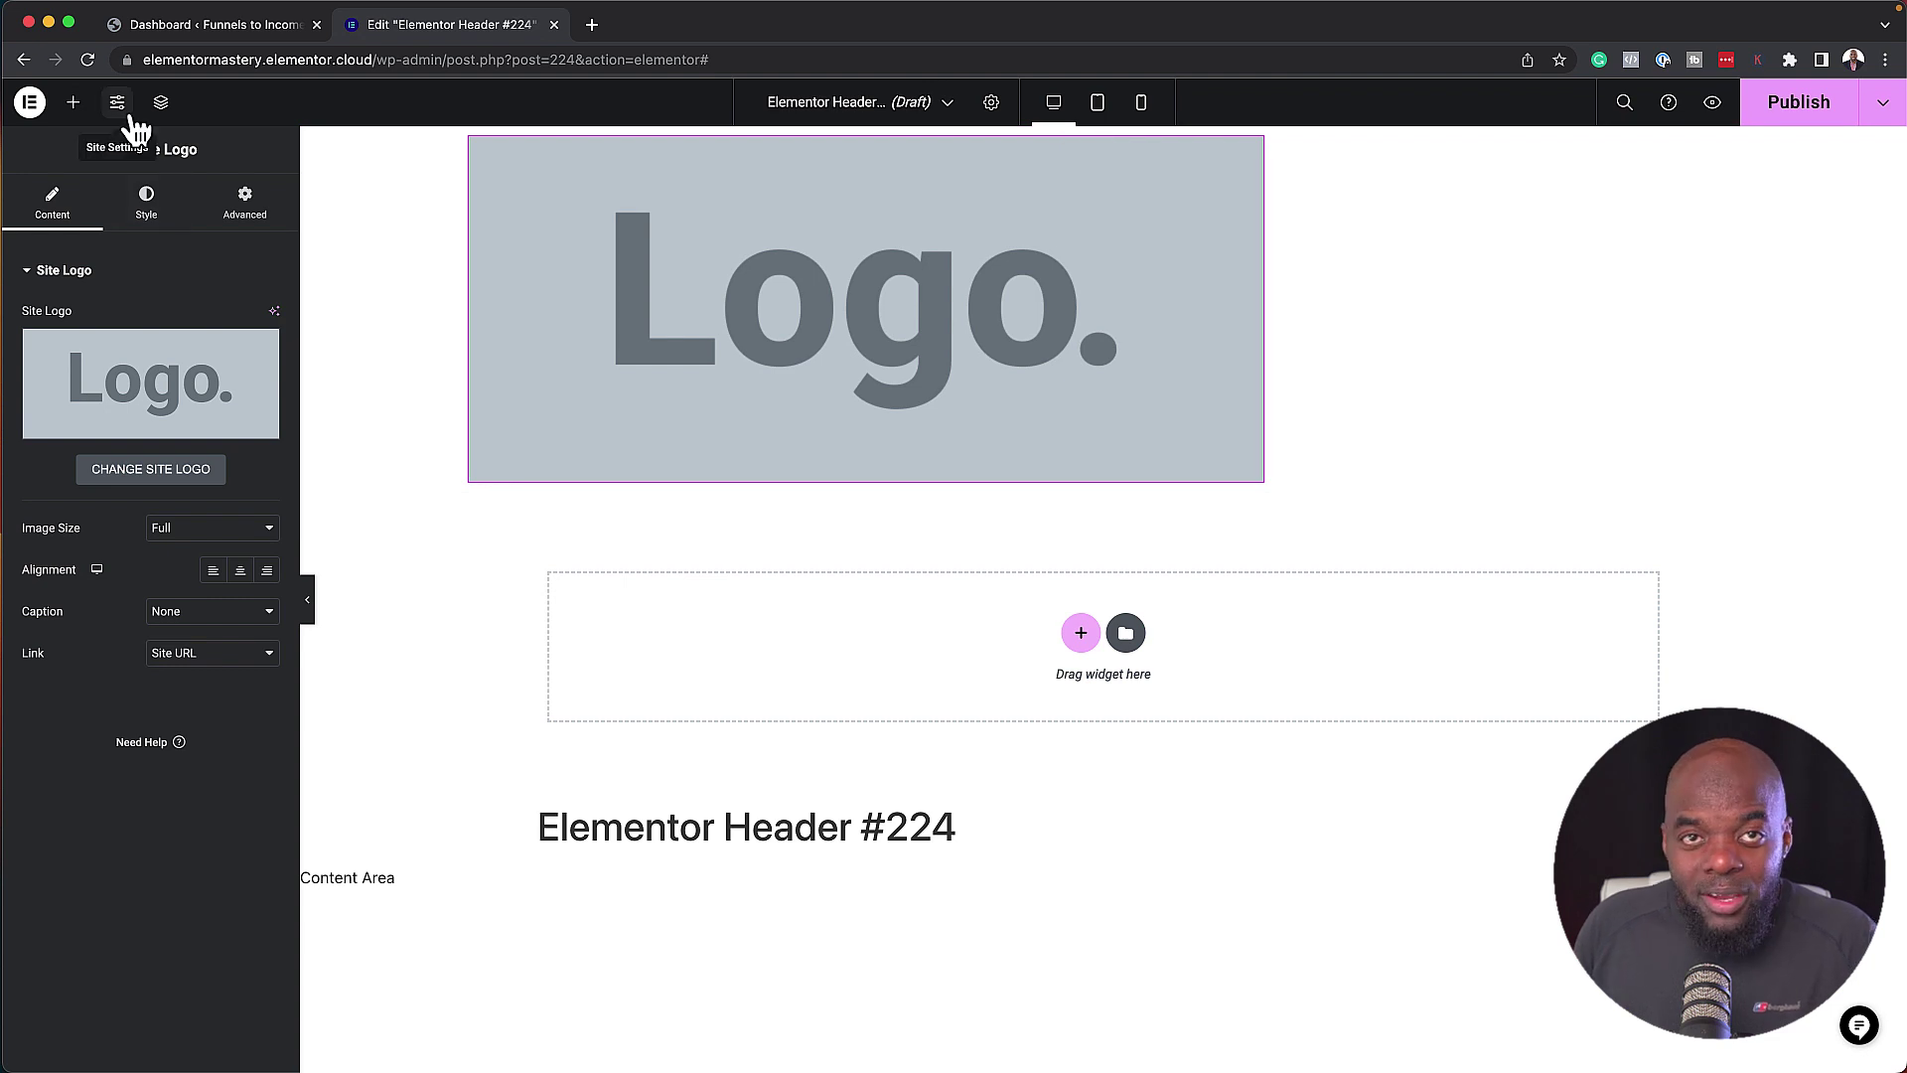
Add a Menu widget to the logo's container and set the container direction to reversed row.
left_click(73, 103)
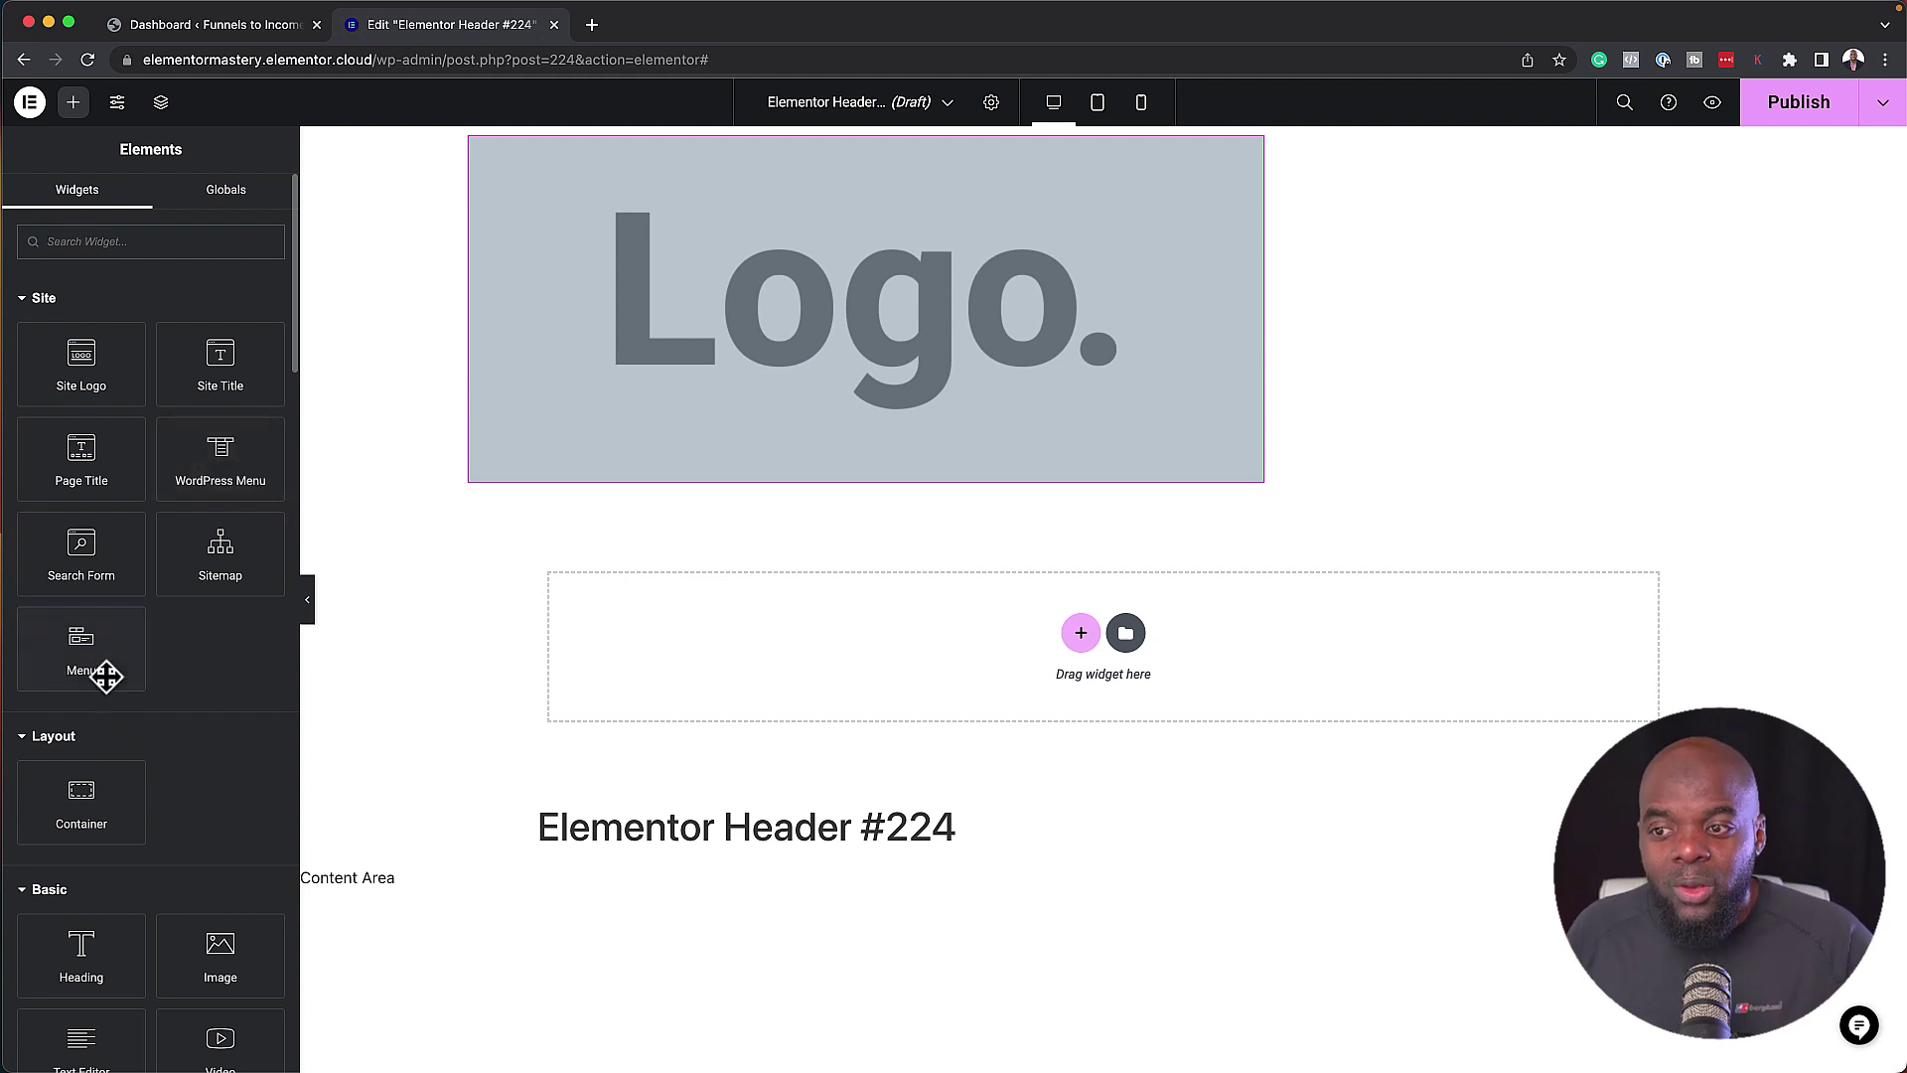
left_click_drag(88, 648, 491, 325)
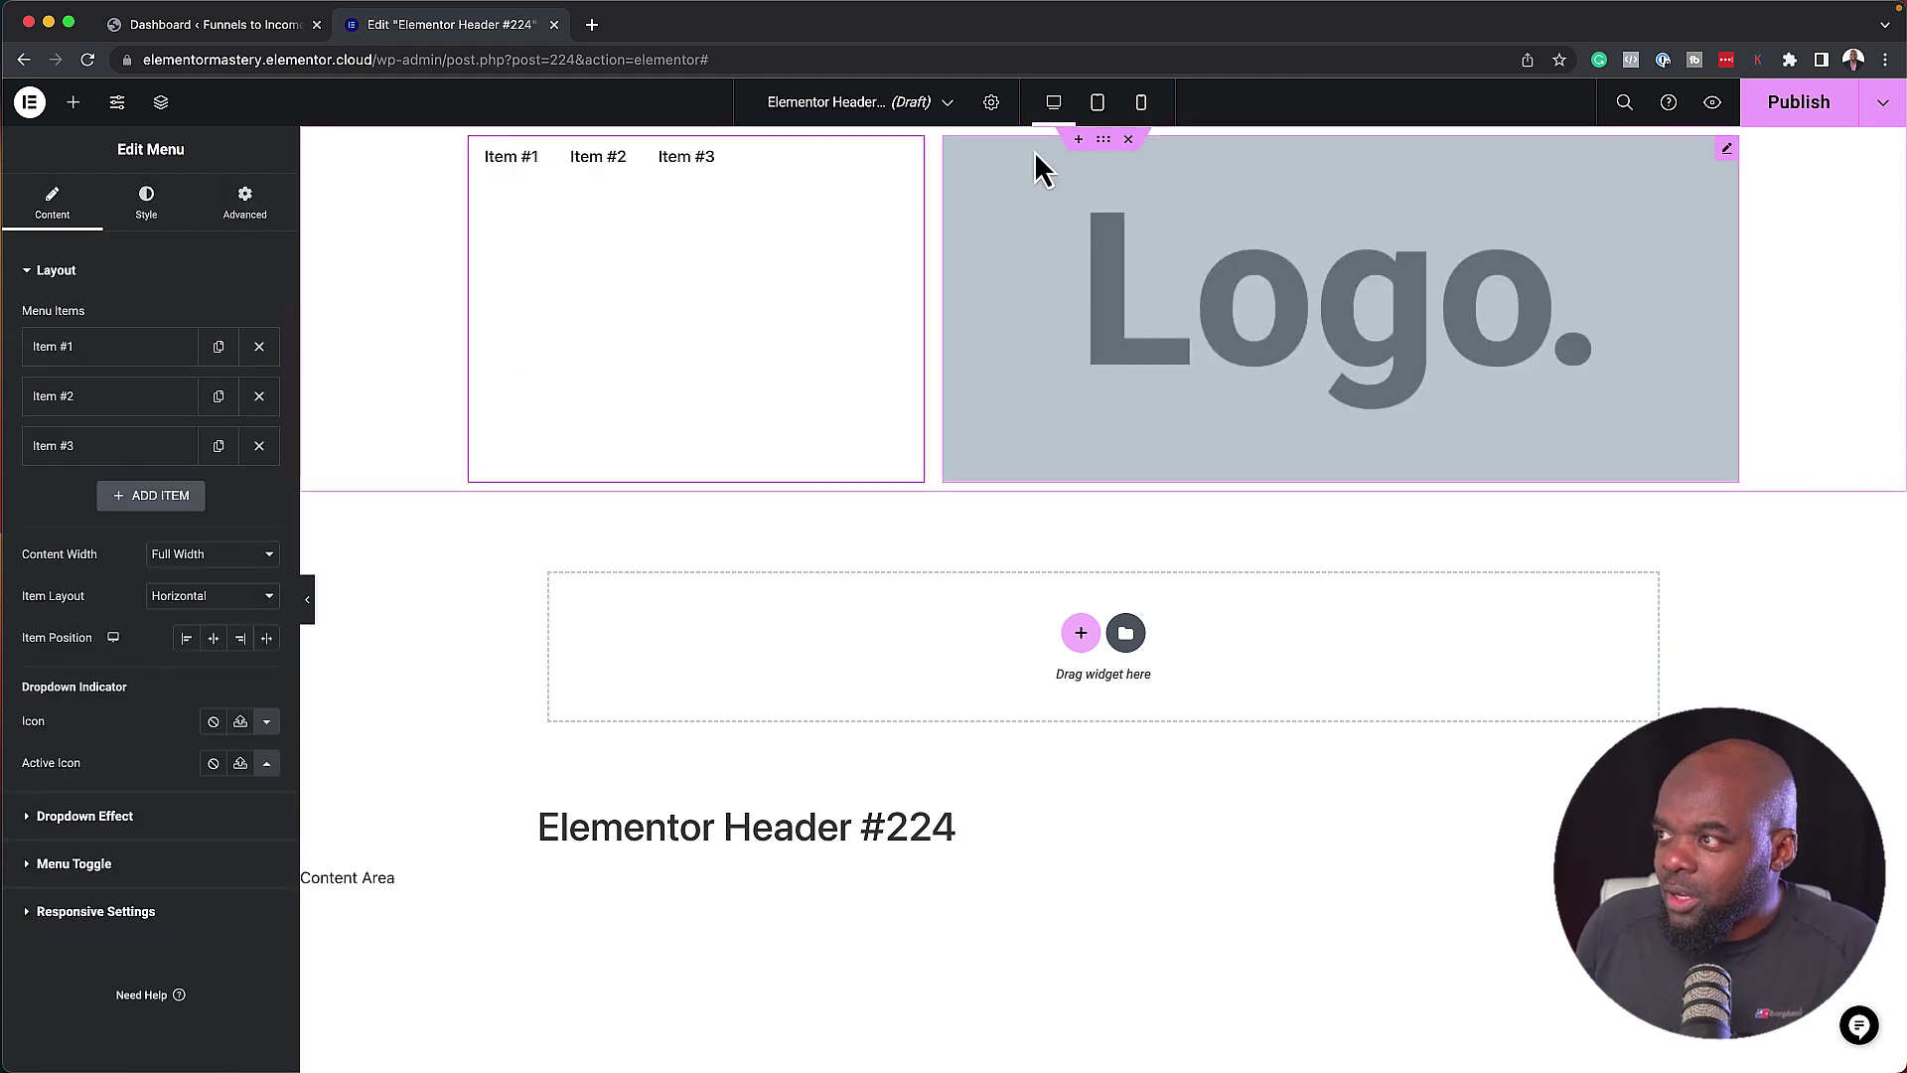
left_click(1104, 140)
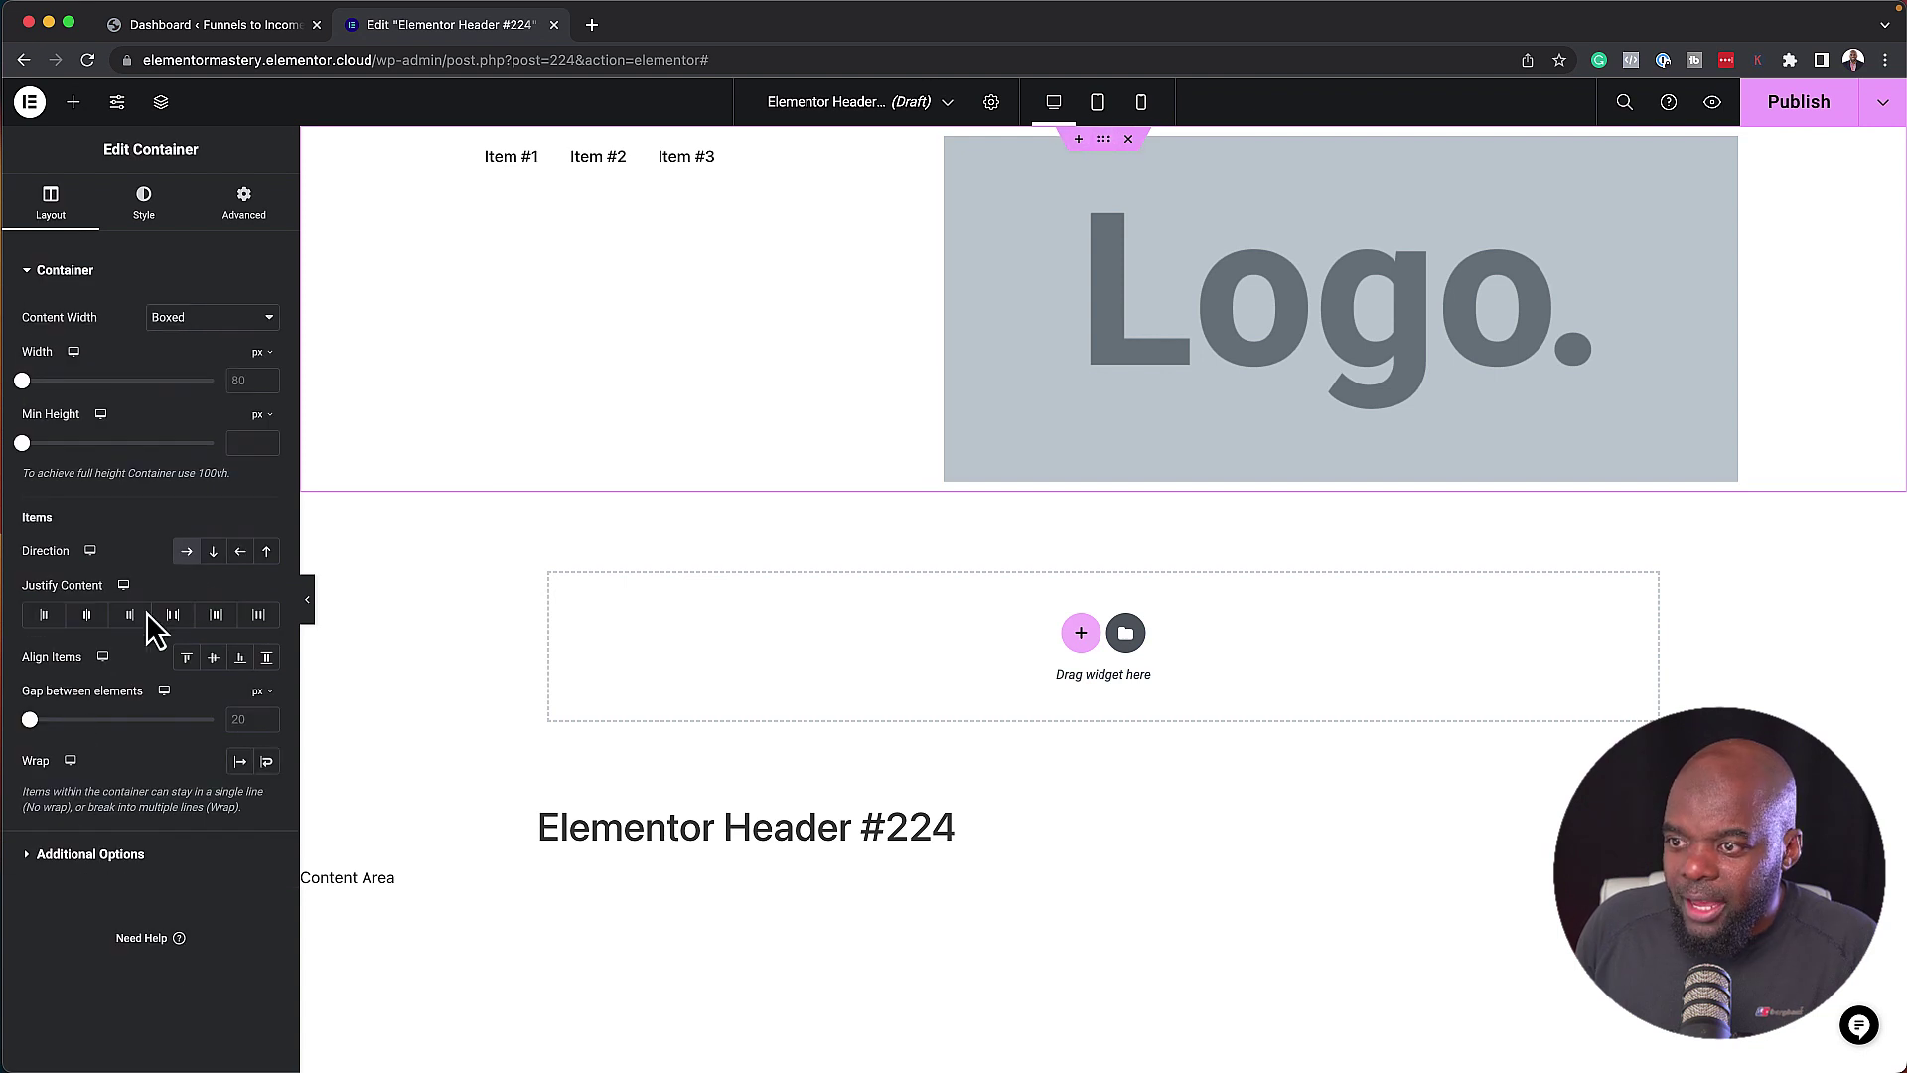
left_click(240, 552)
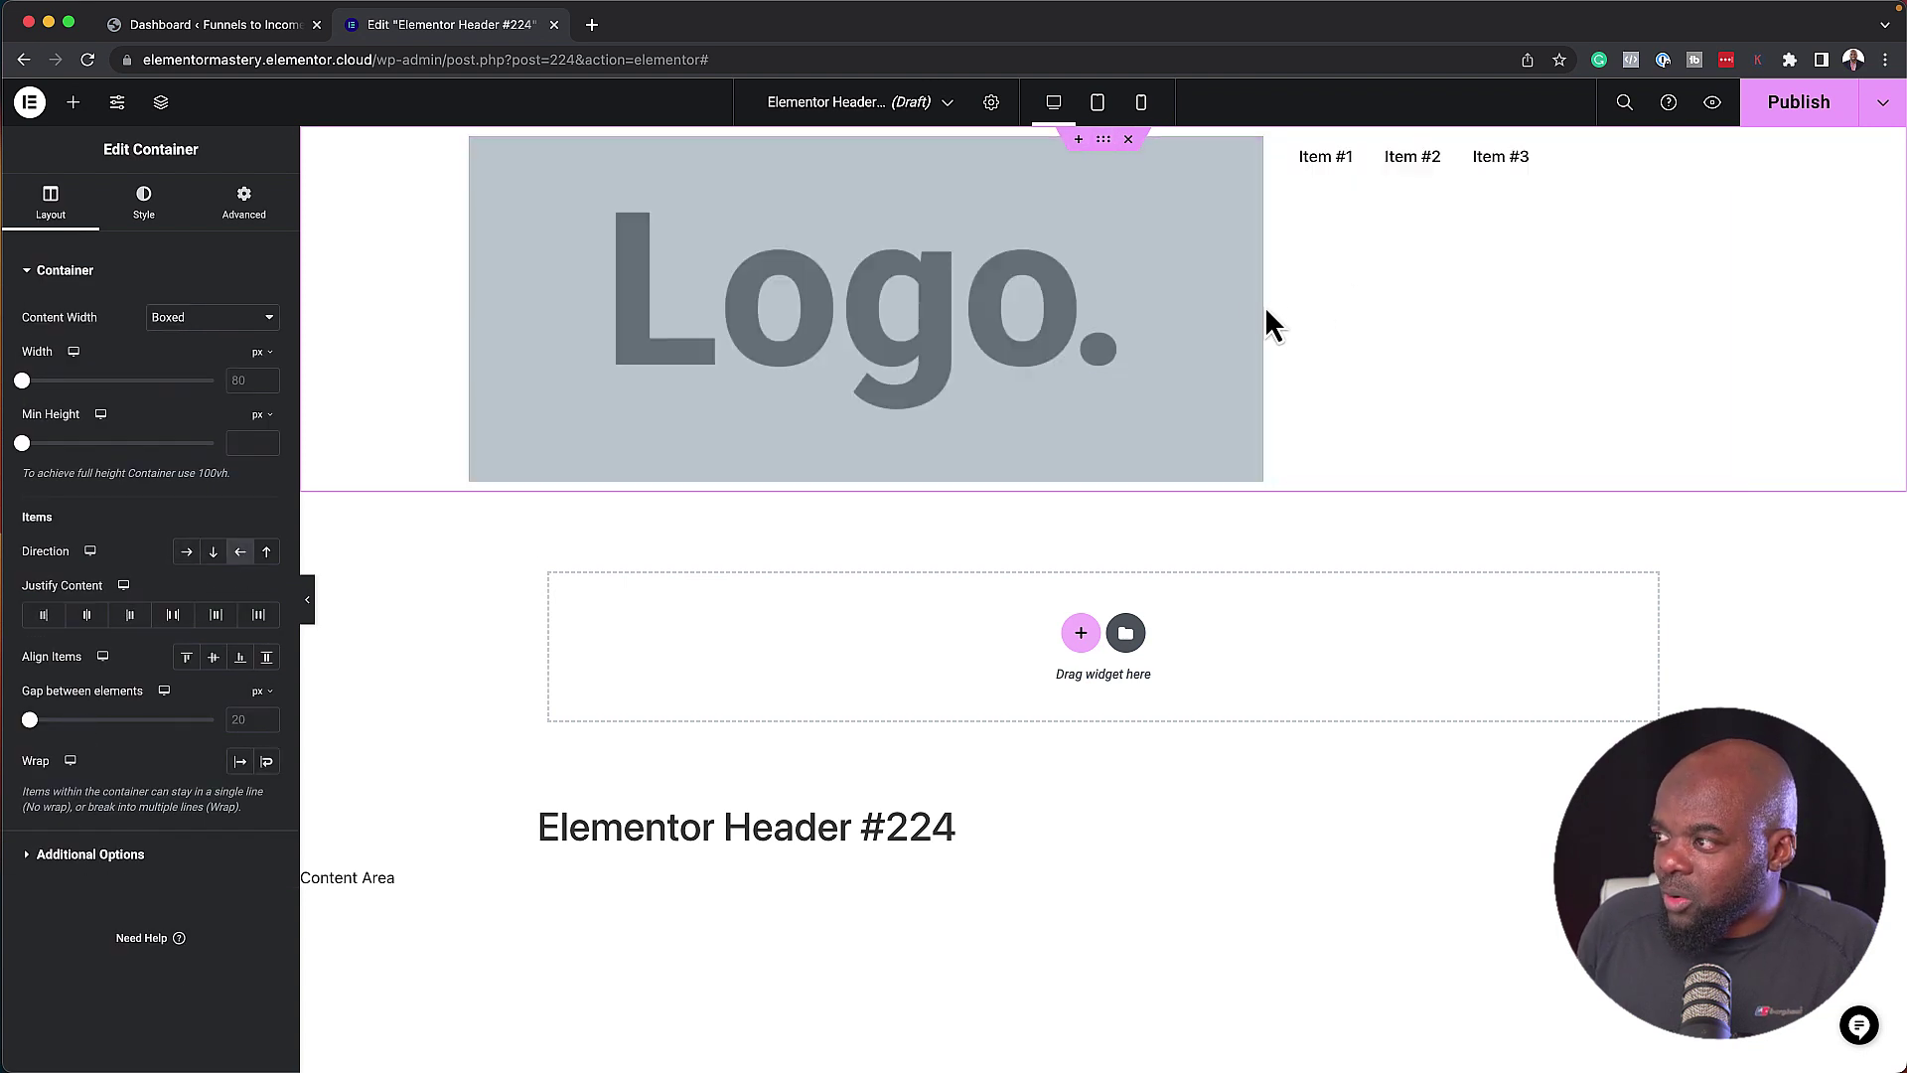
Shrink the site logo and position the menu items at the end, with the container's content justified to Space Evenly.
left_click_drag(1261, 307, 616, 221)
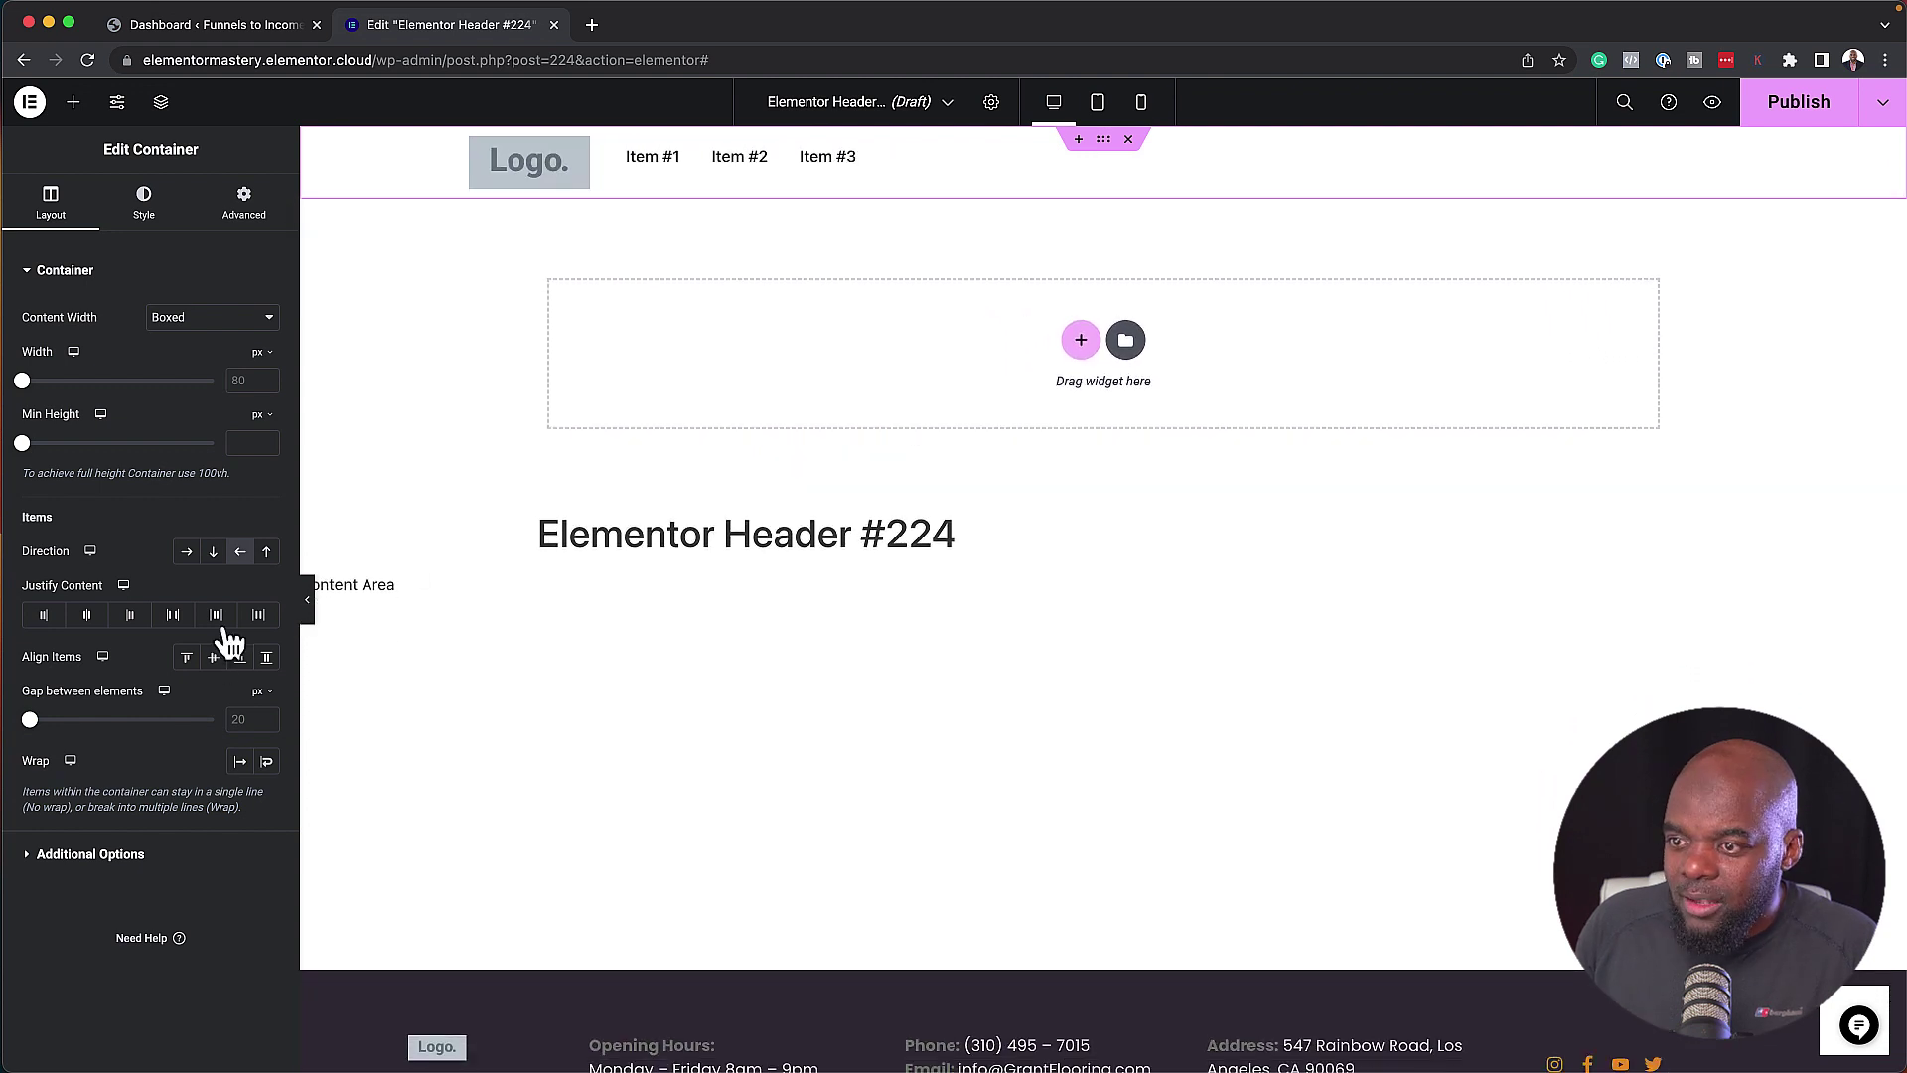
left_click(258, 615)
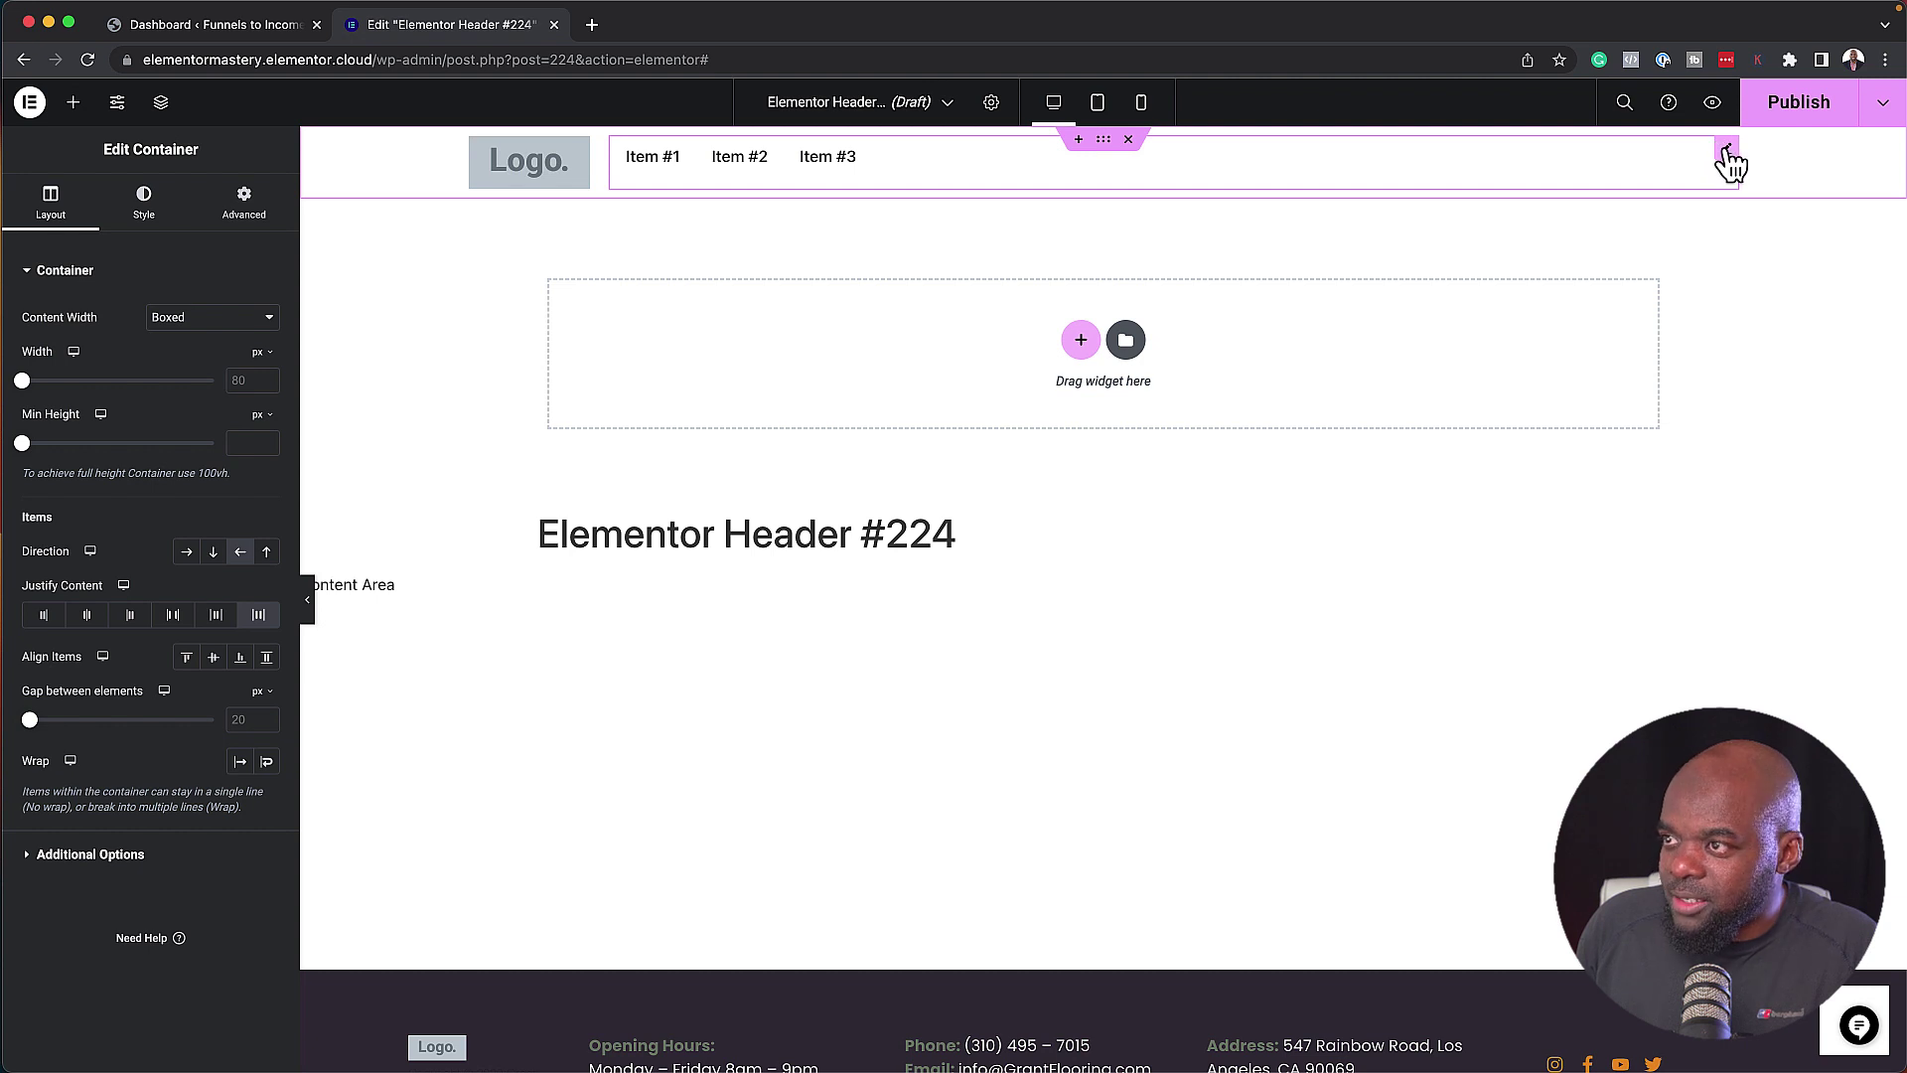
left_click(1729, 159)
left_click(240, 639)
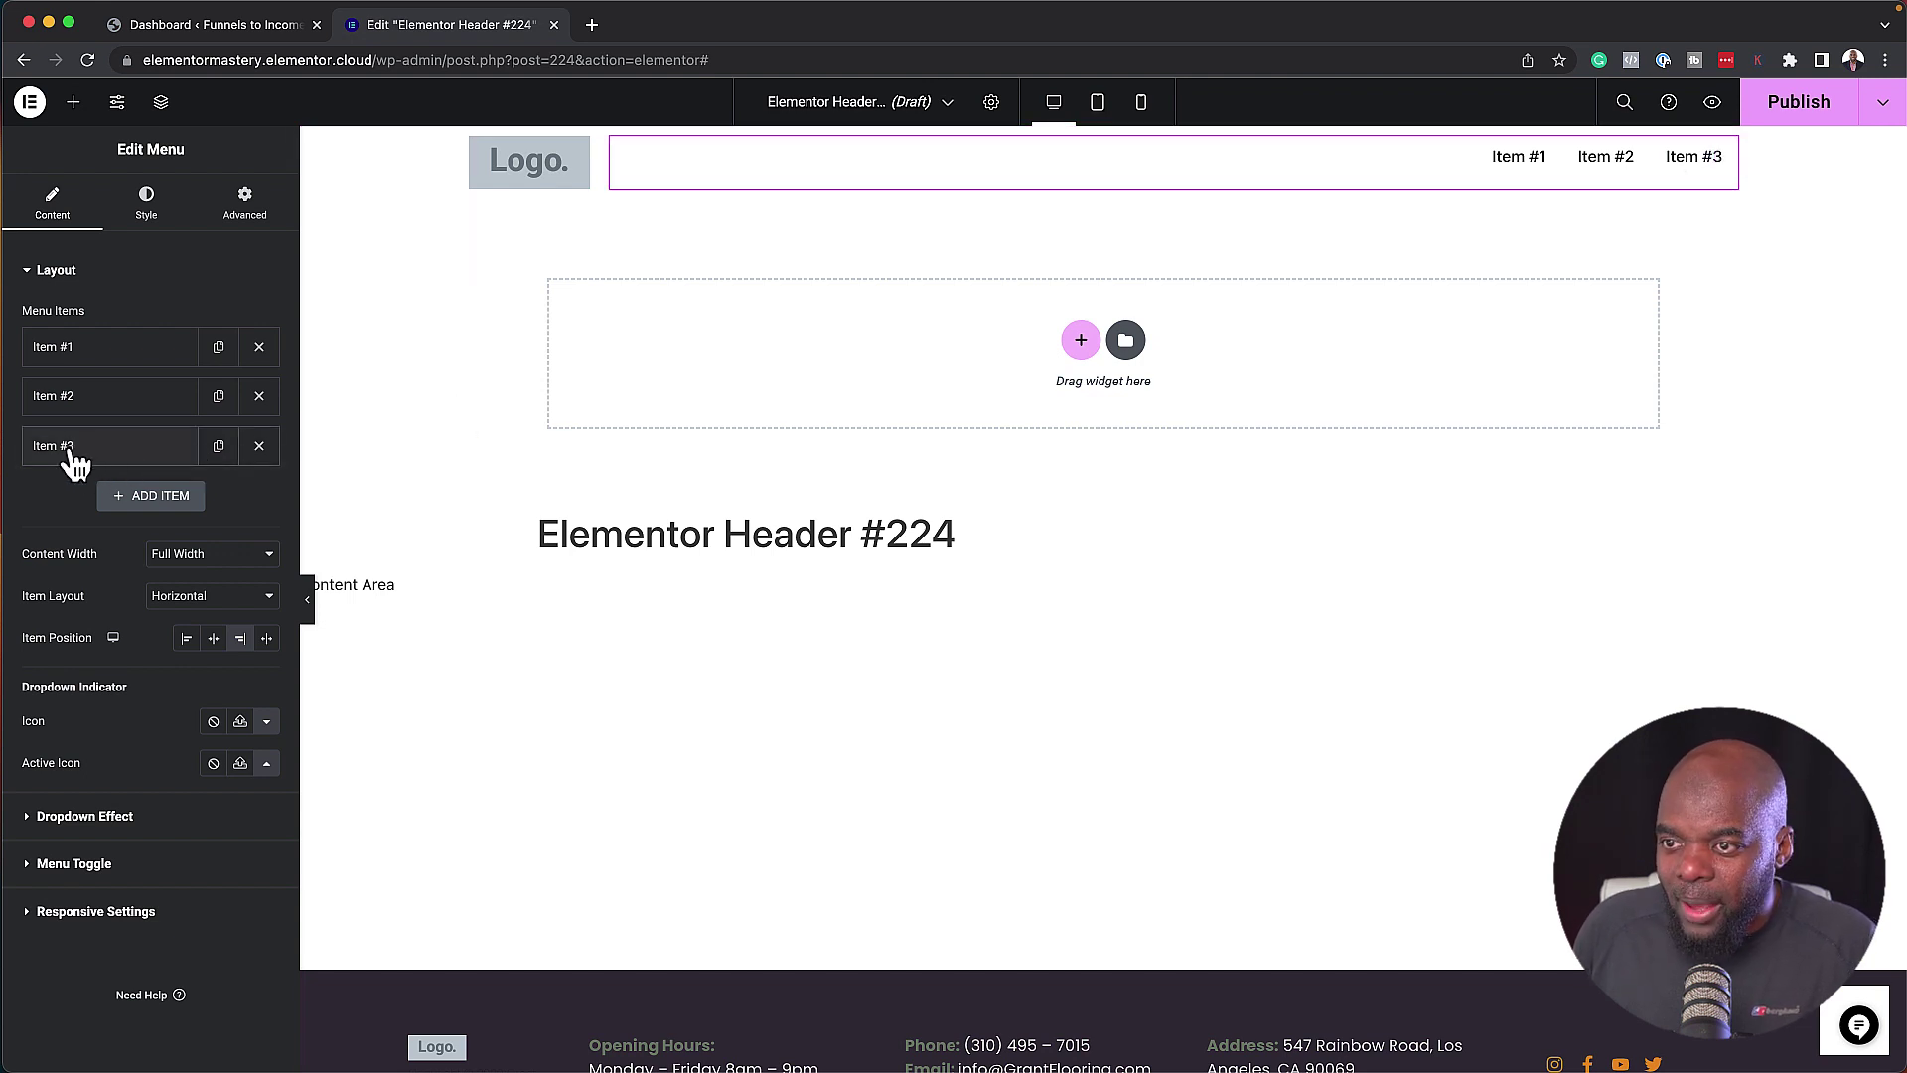
Add a fourth menu item titled "User" and turn on its dropdown content.
left_click(144, 507)
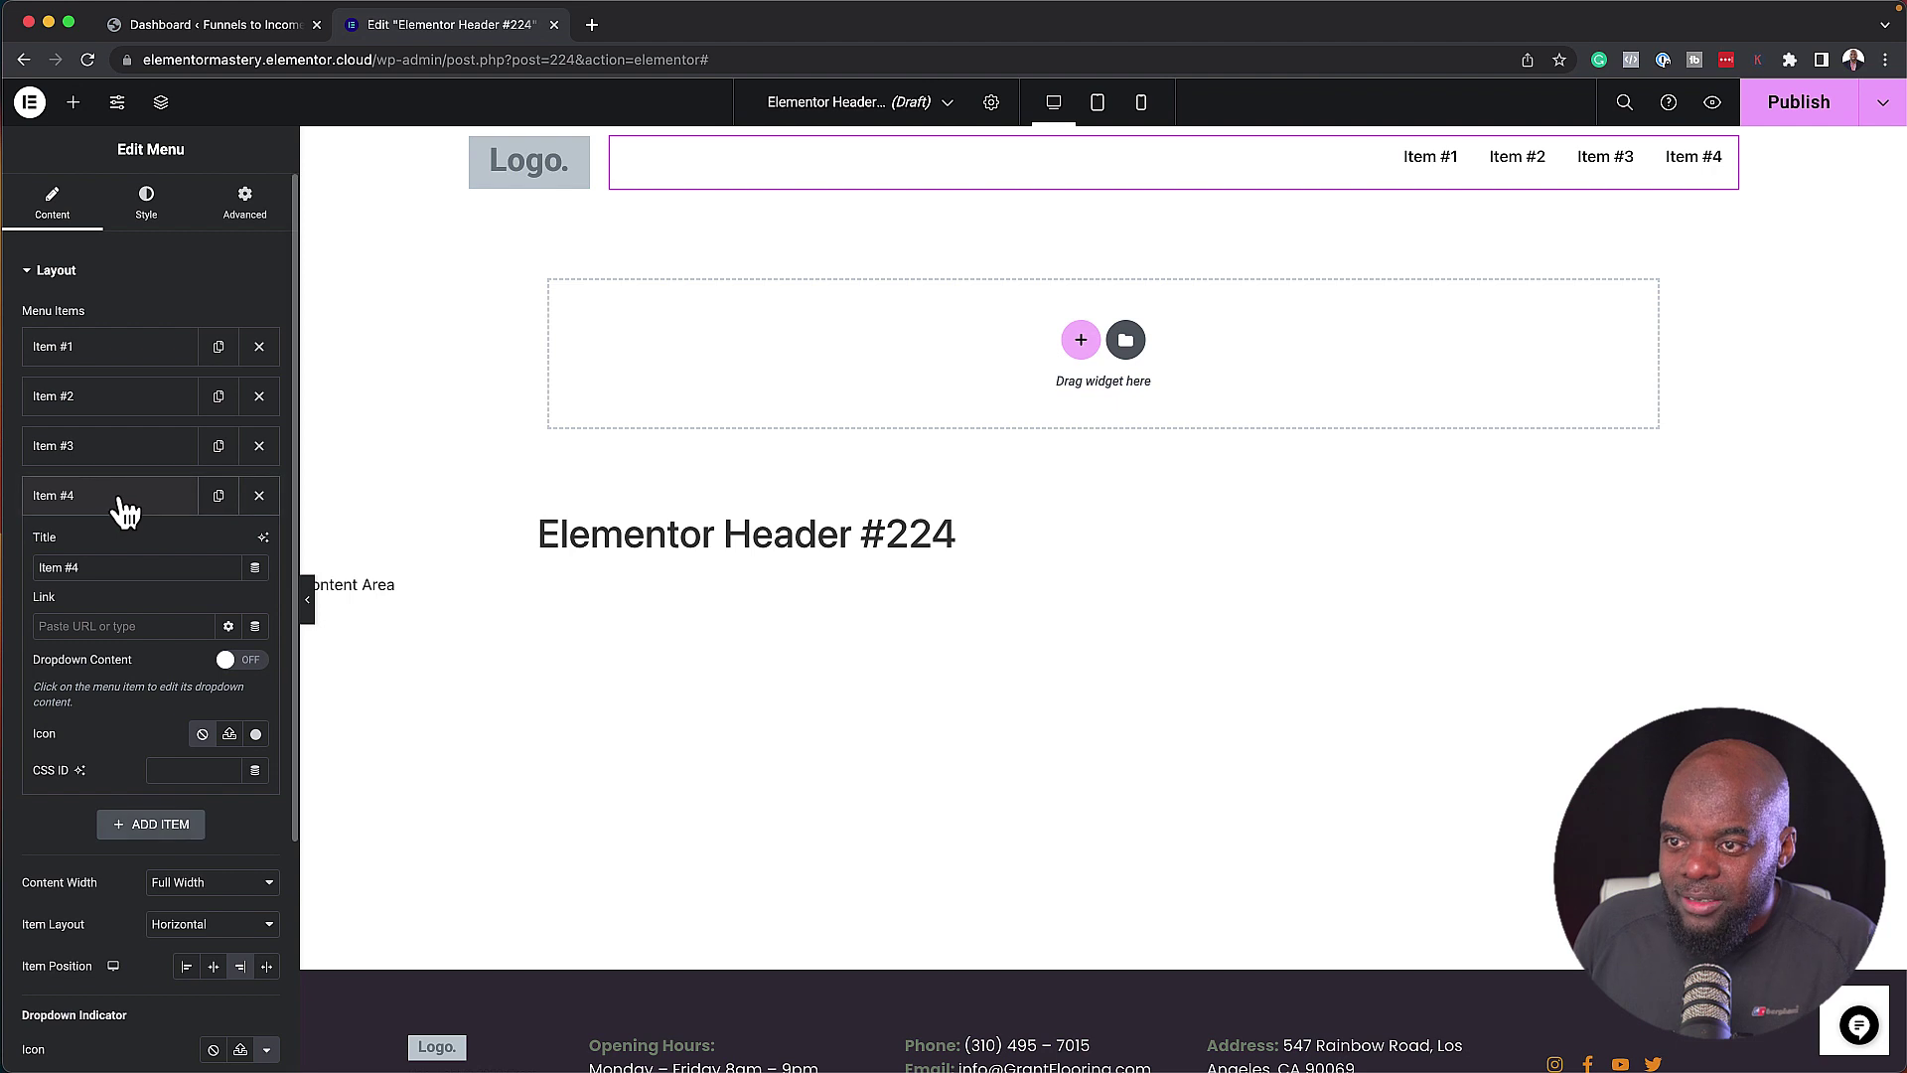
left_click(100, 563)
triple_click(101, 563)
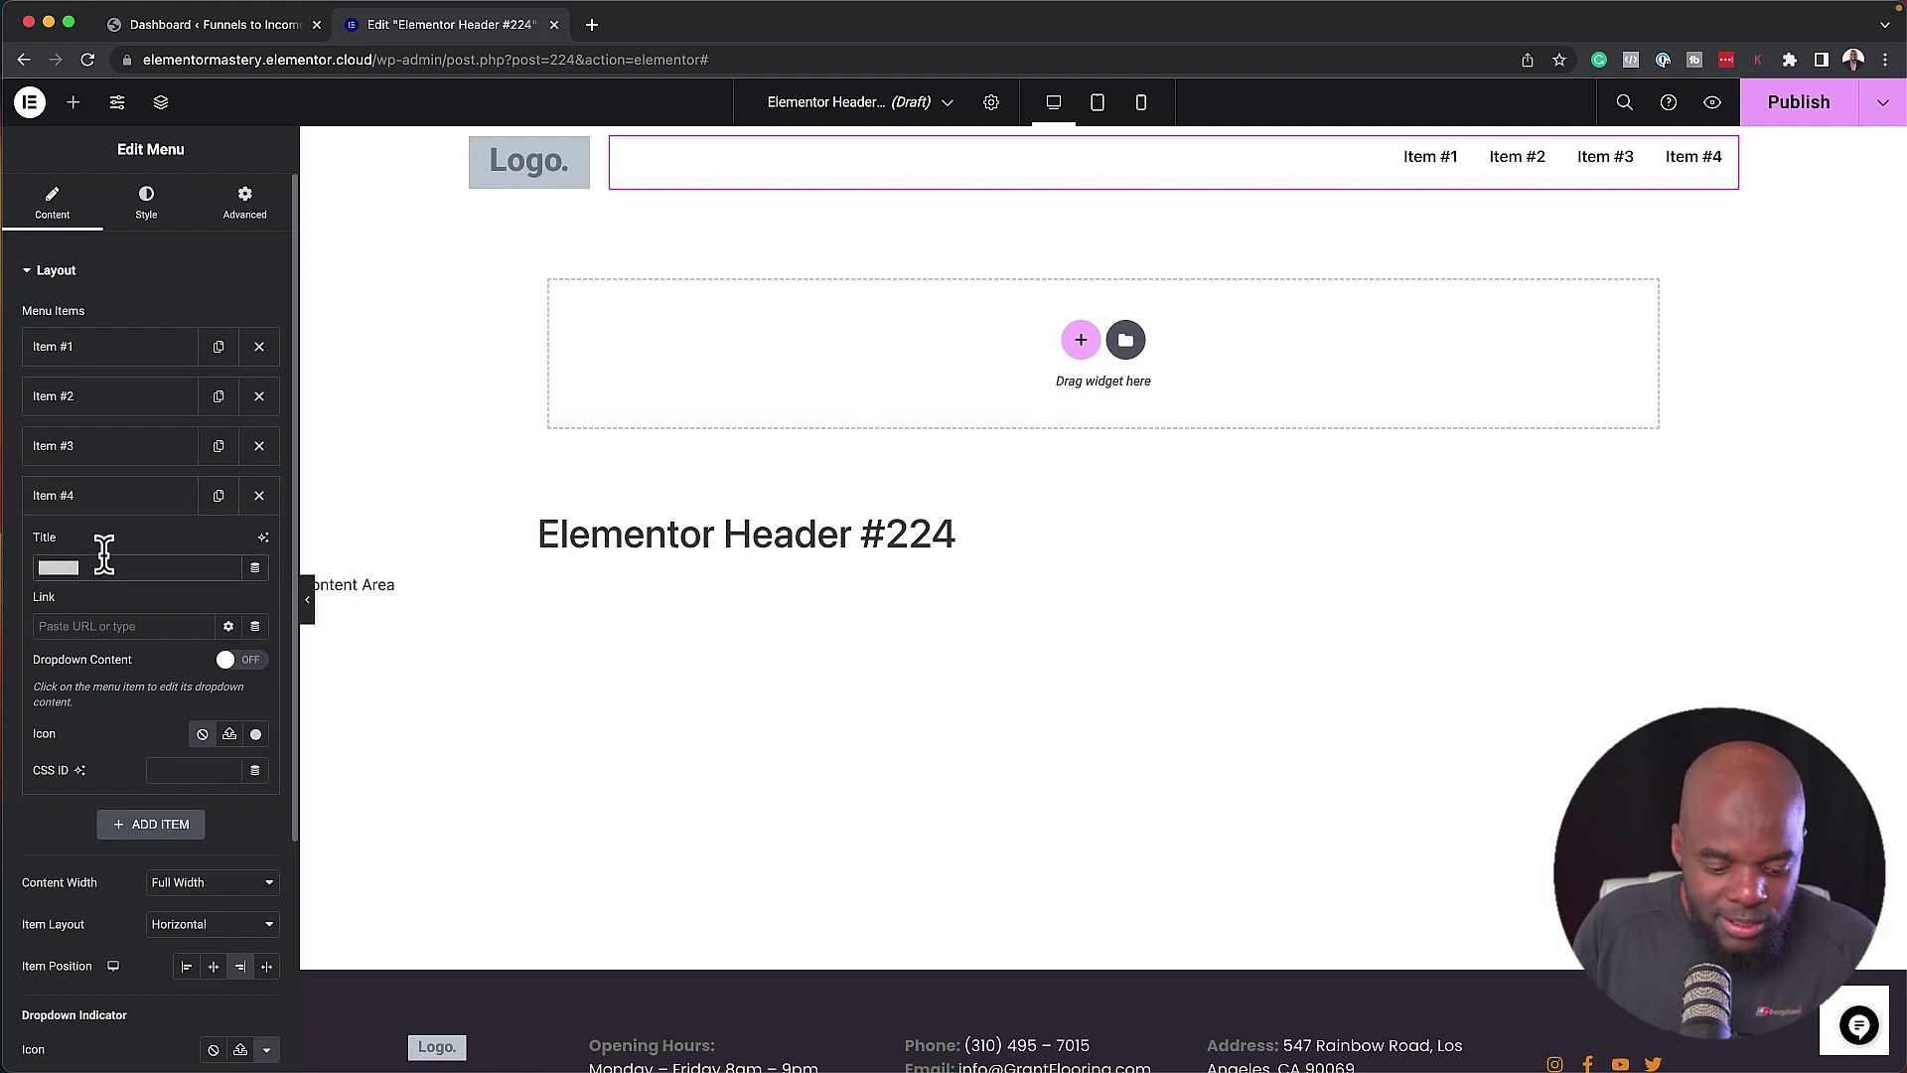
type("User")
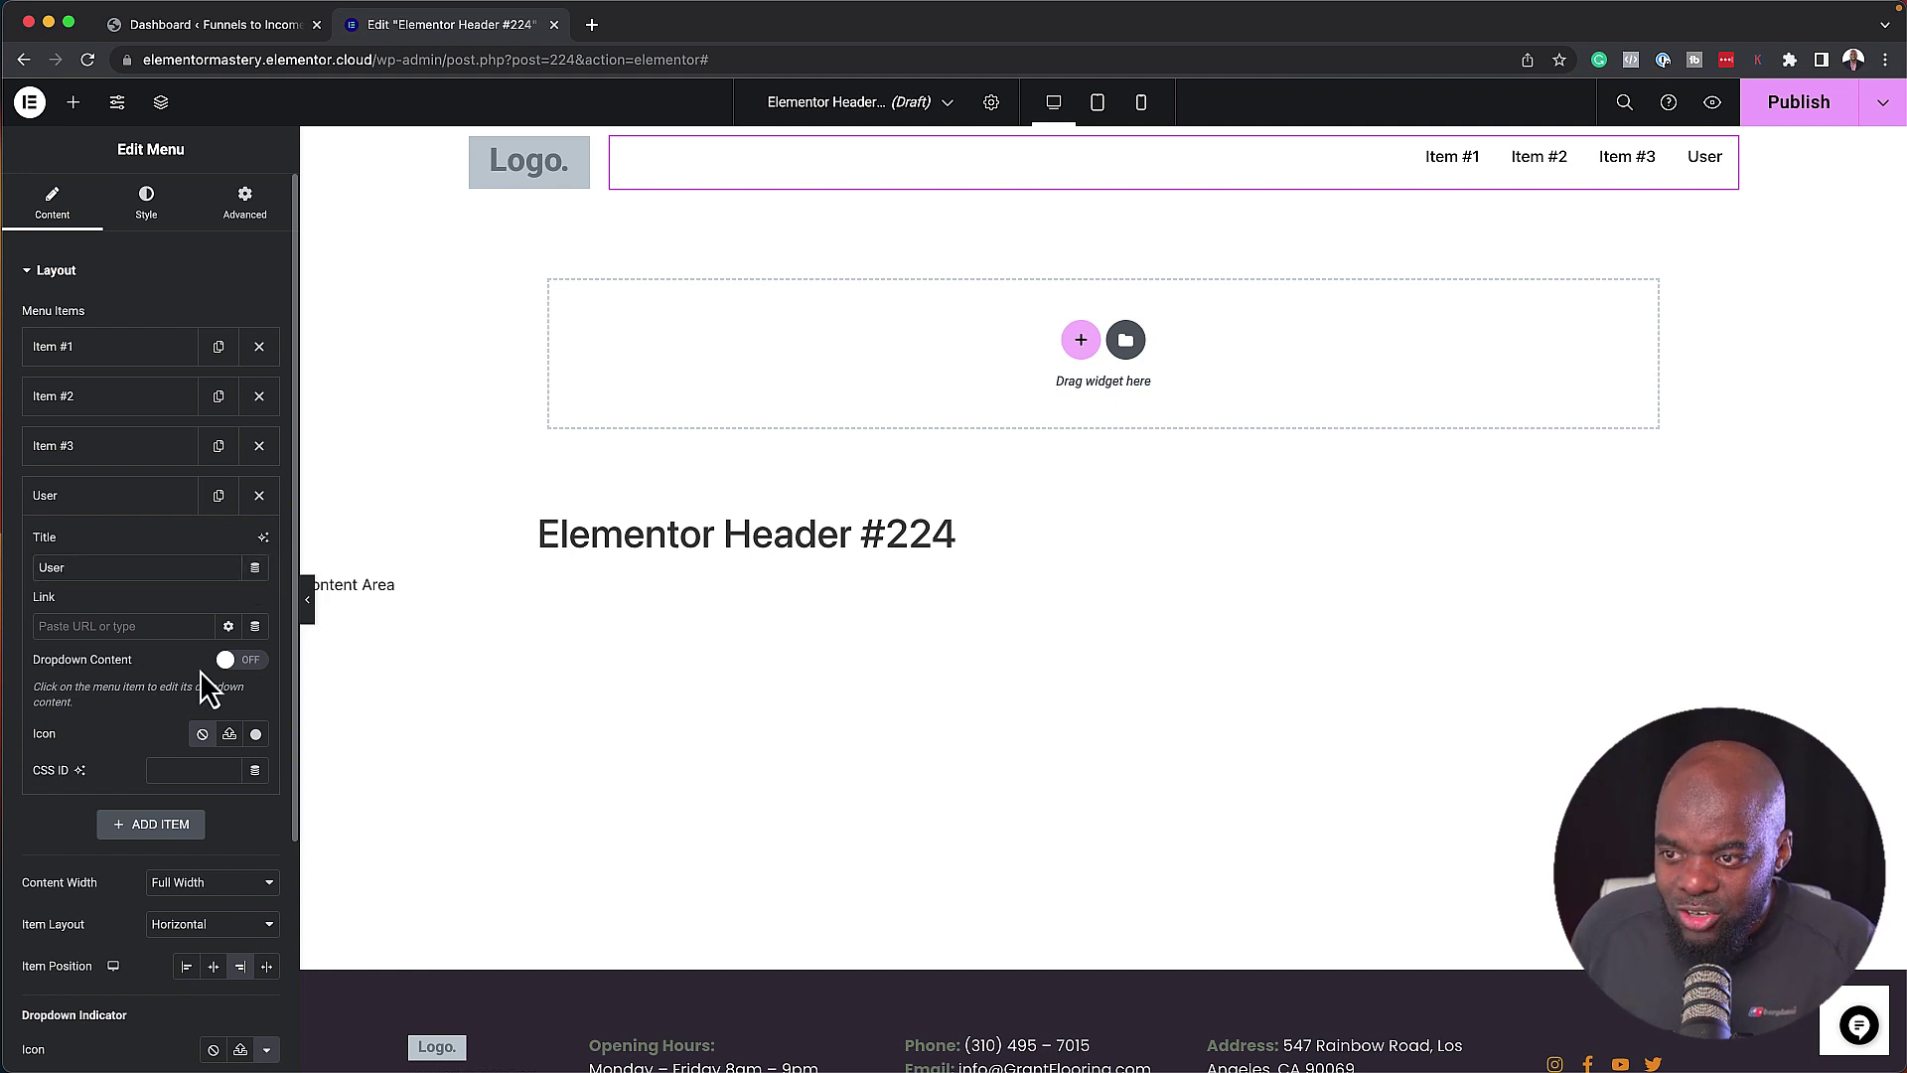
left_click(251, 662)
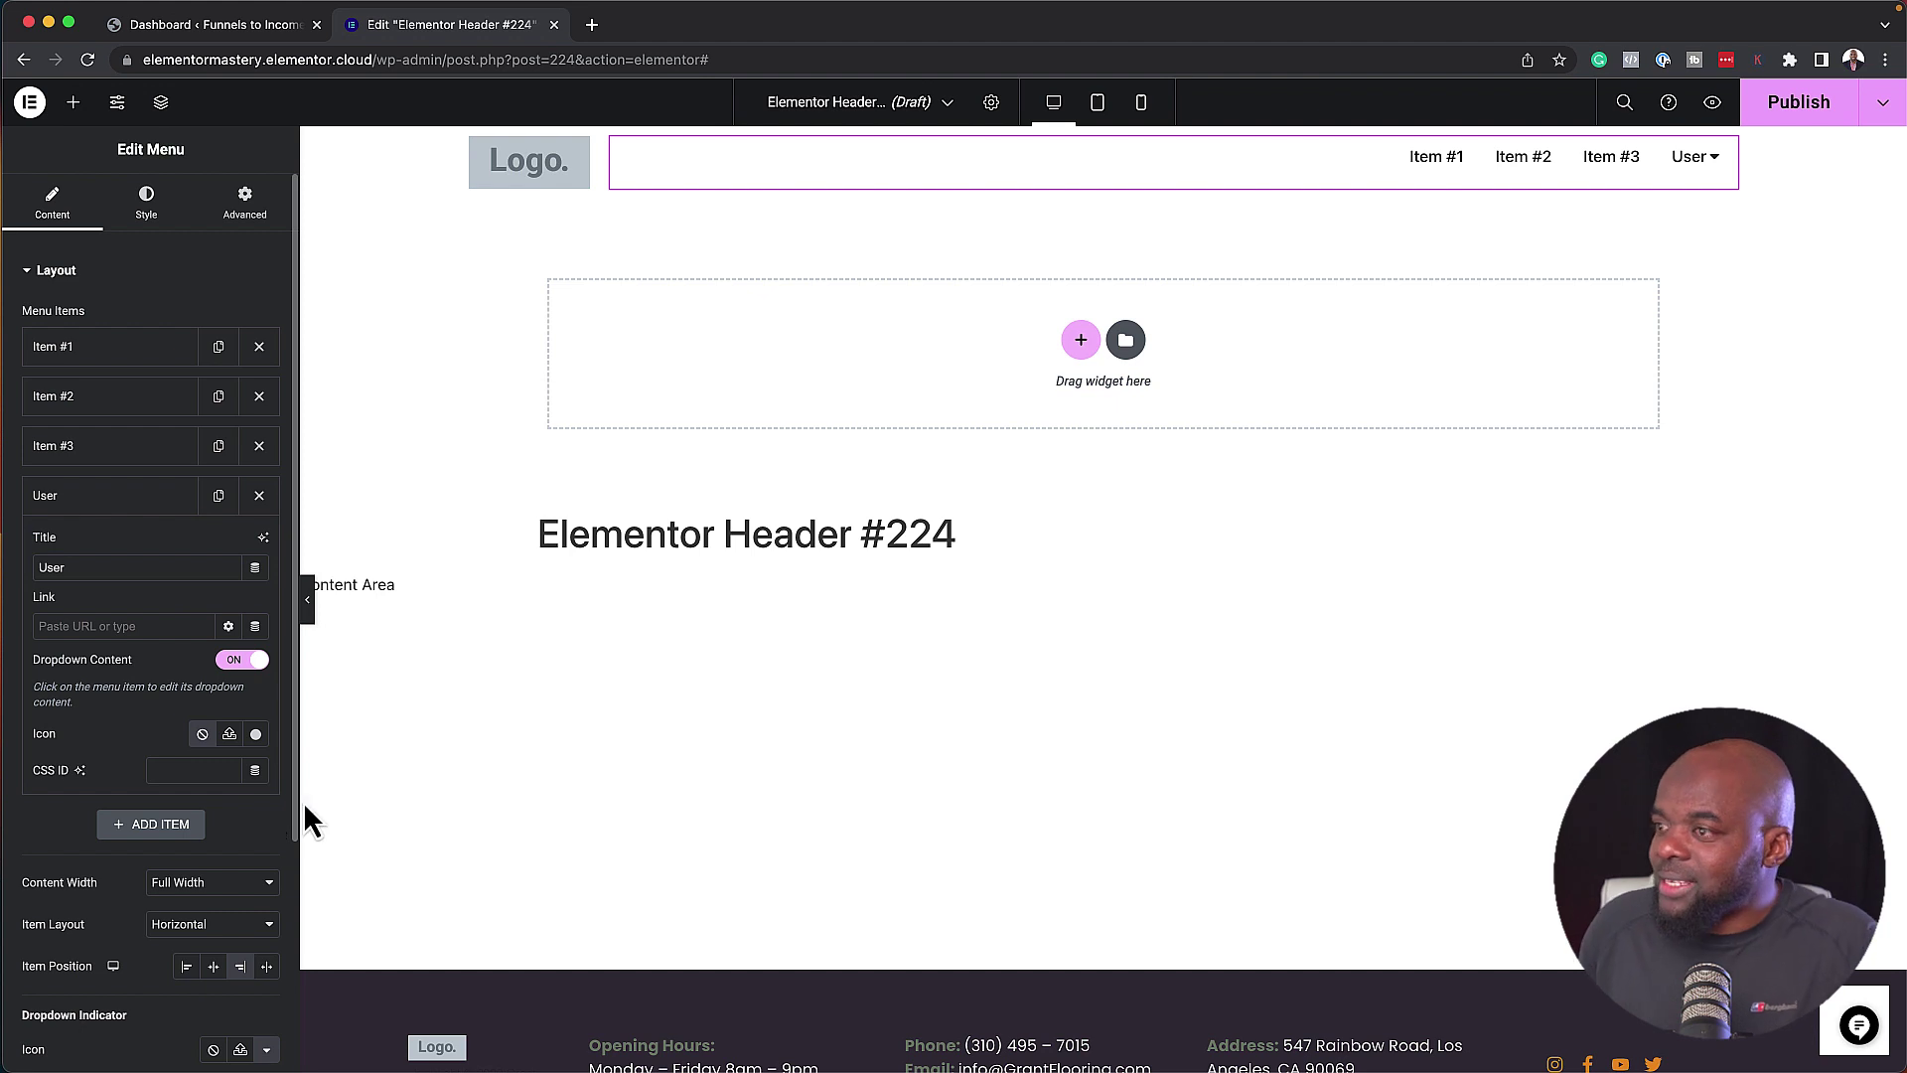
Open the User item's dropdown and give its container a classic background in a near-black color.
left_click(1718, 174)
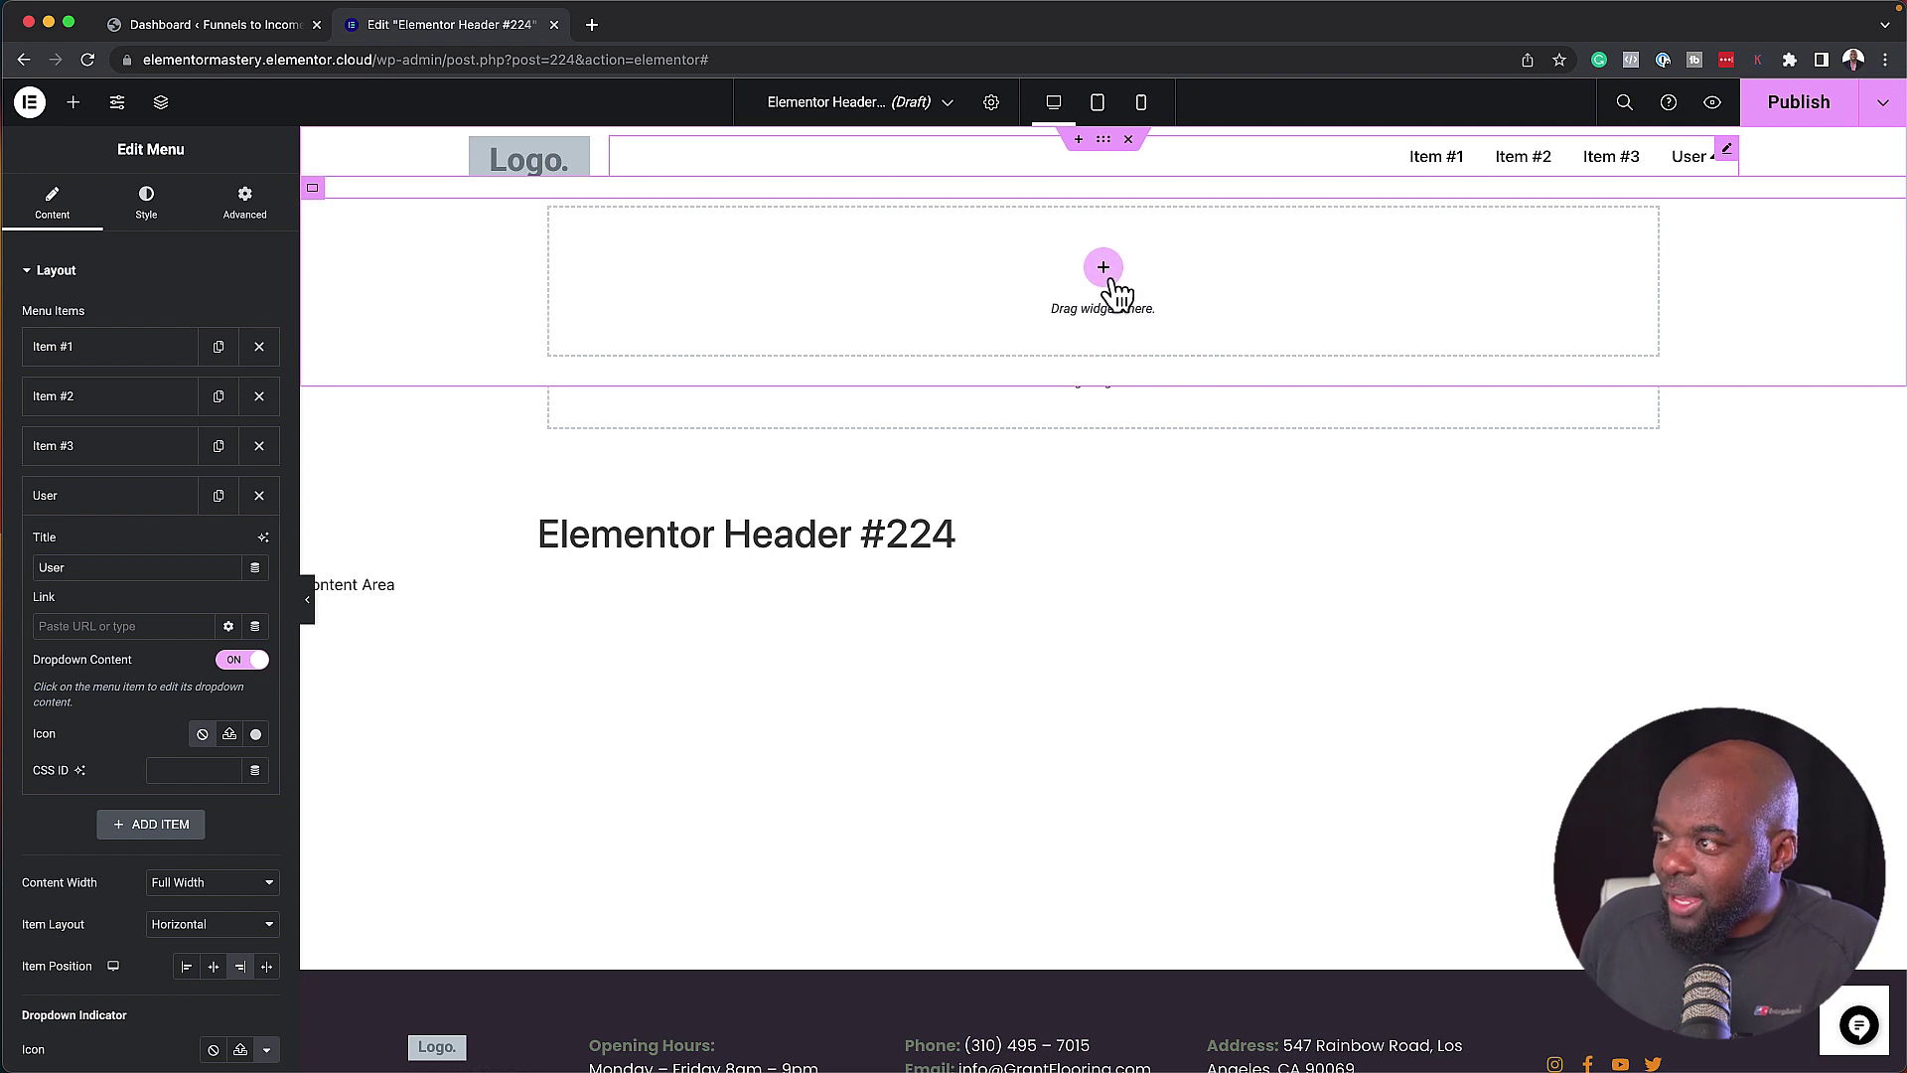
left_click(314, 190)
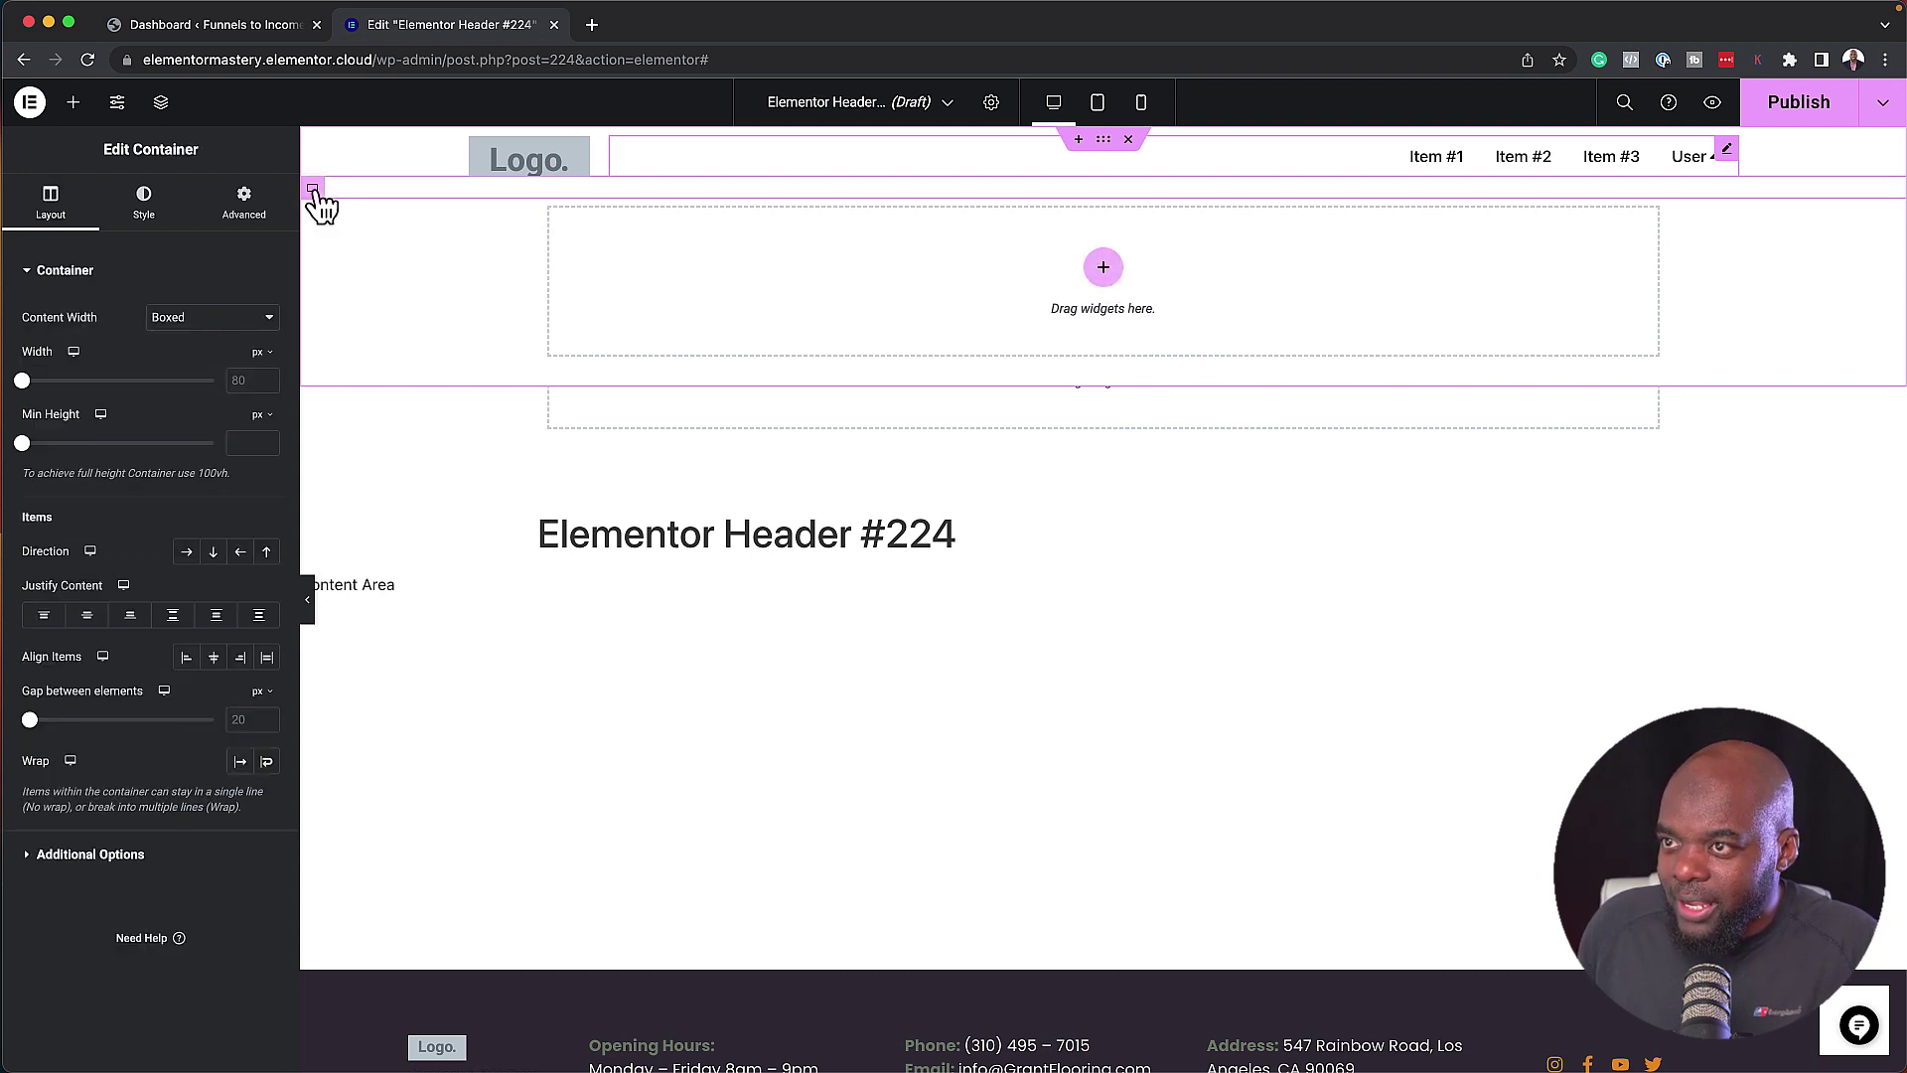
left_click(146, 211)
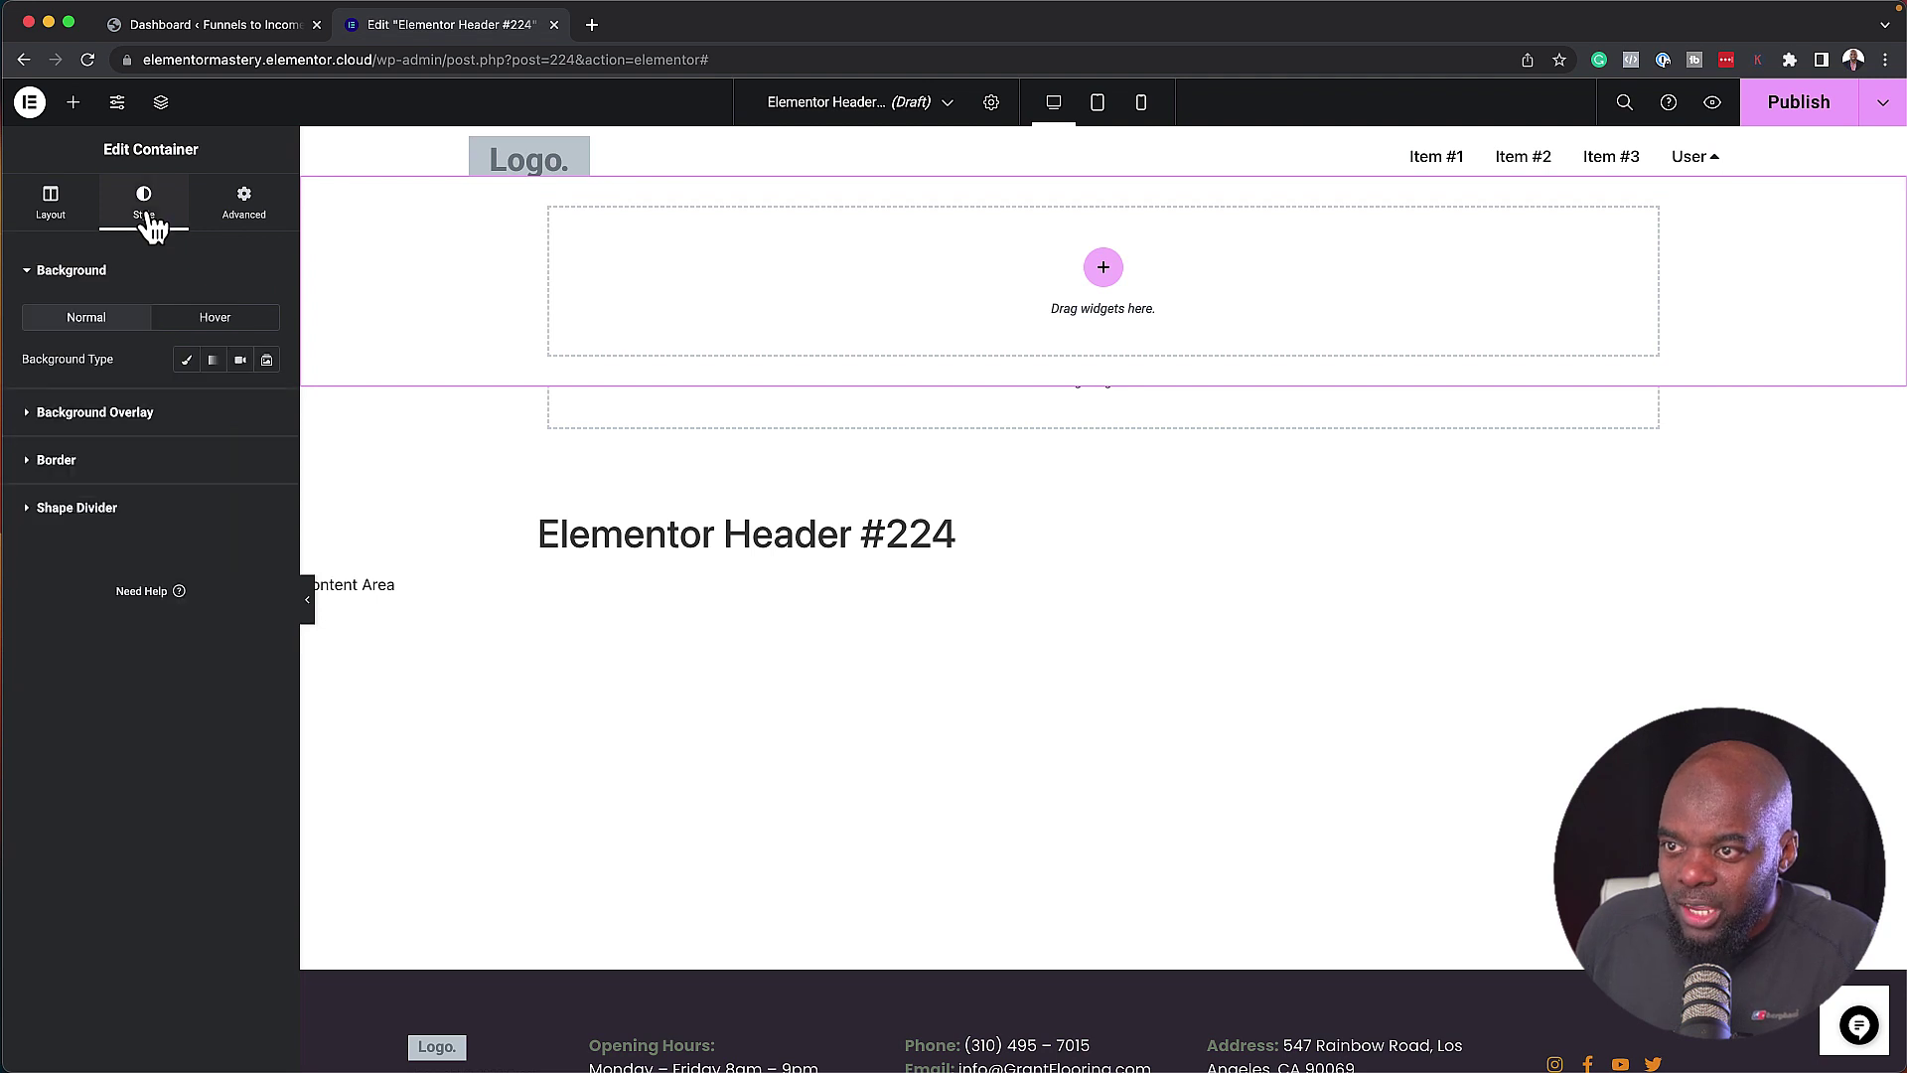
left_click(188, 365)
left_click(267, 401)
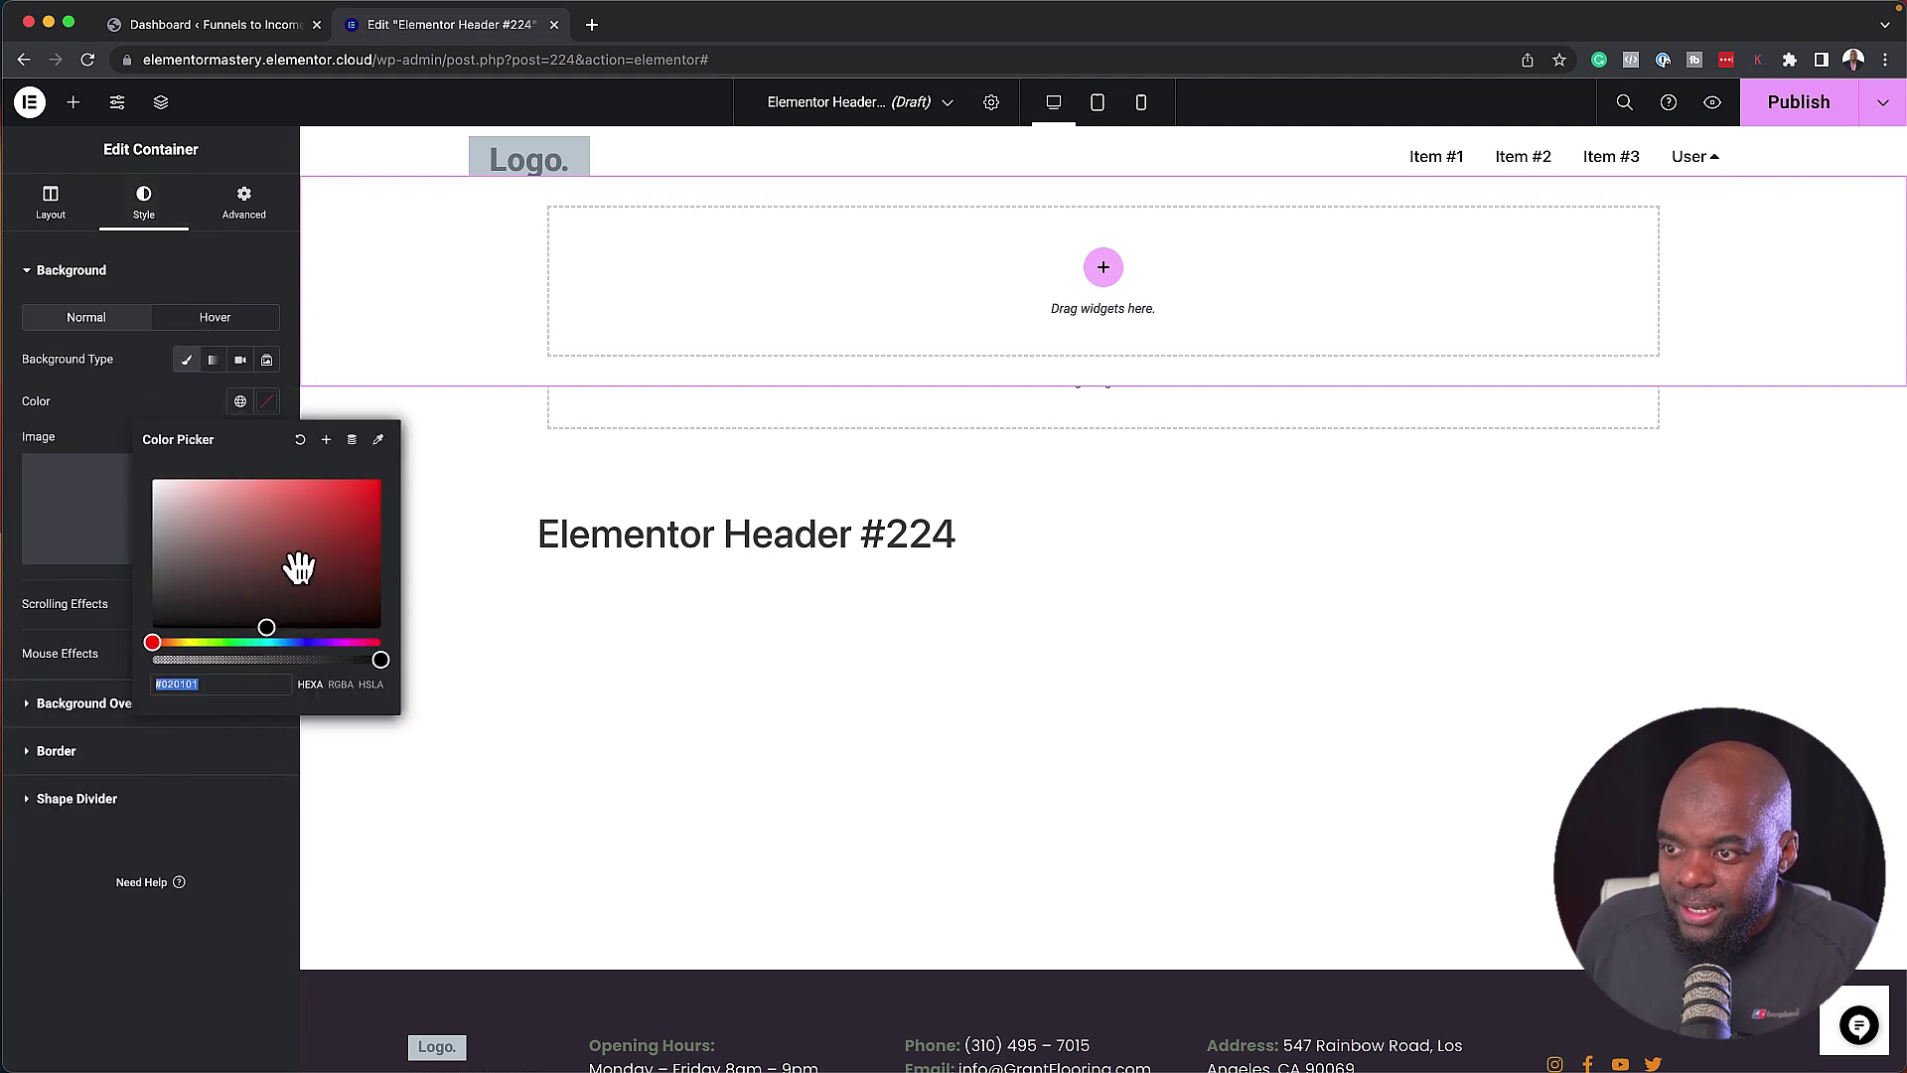
left_click(227, 584)
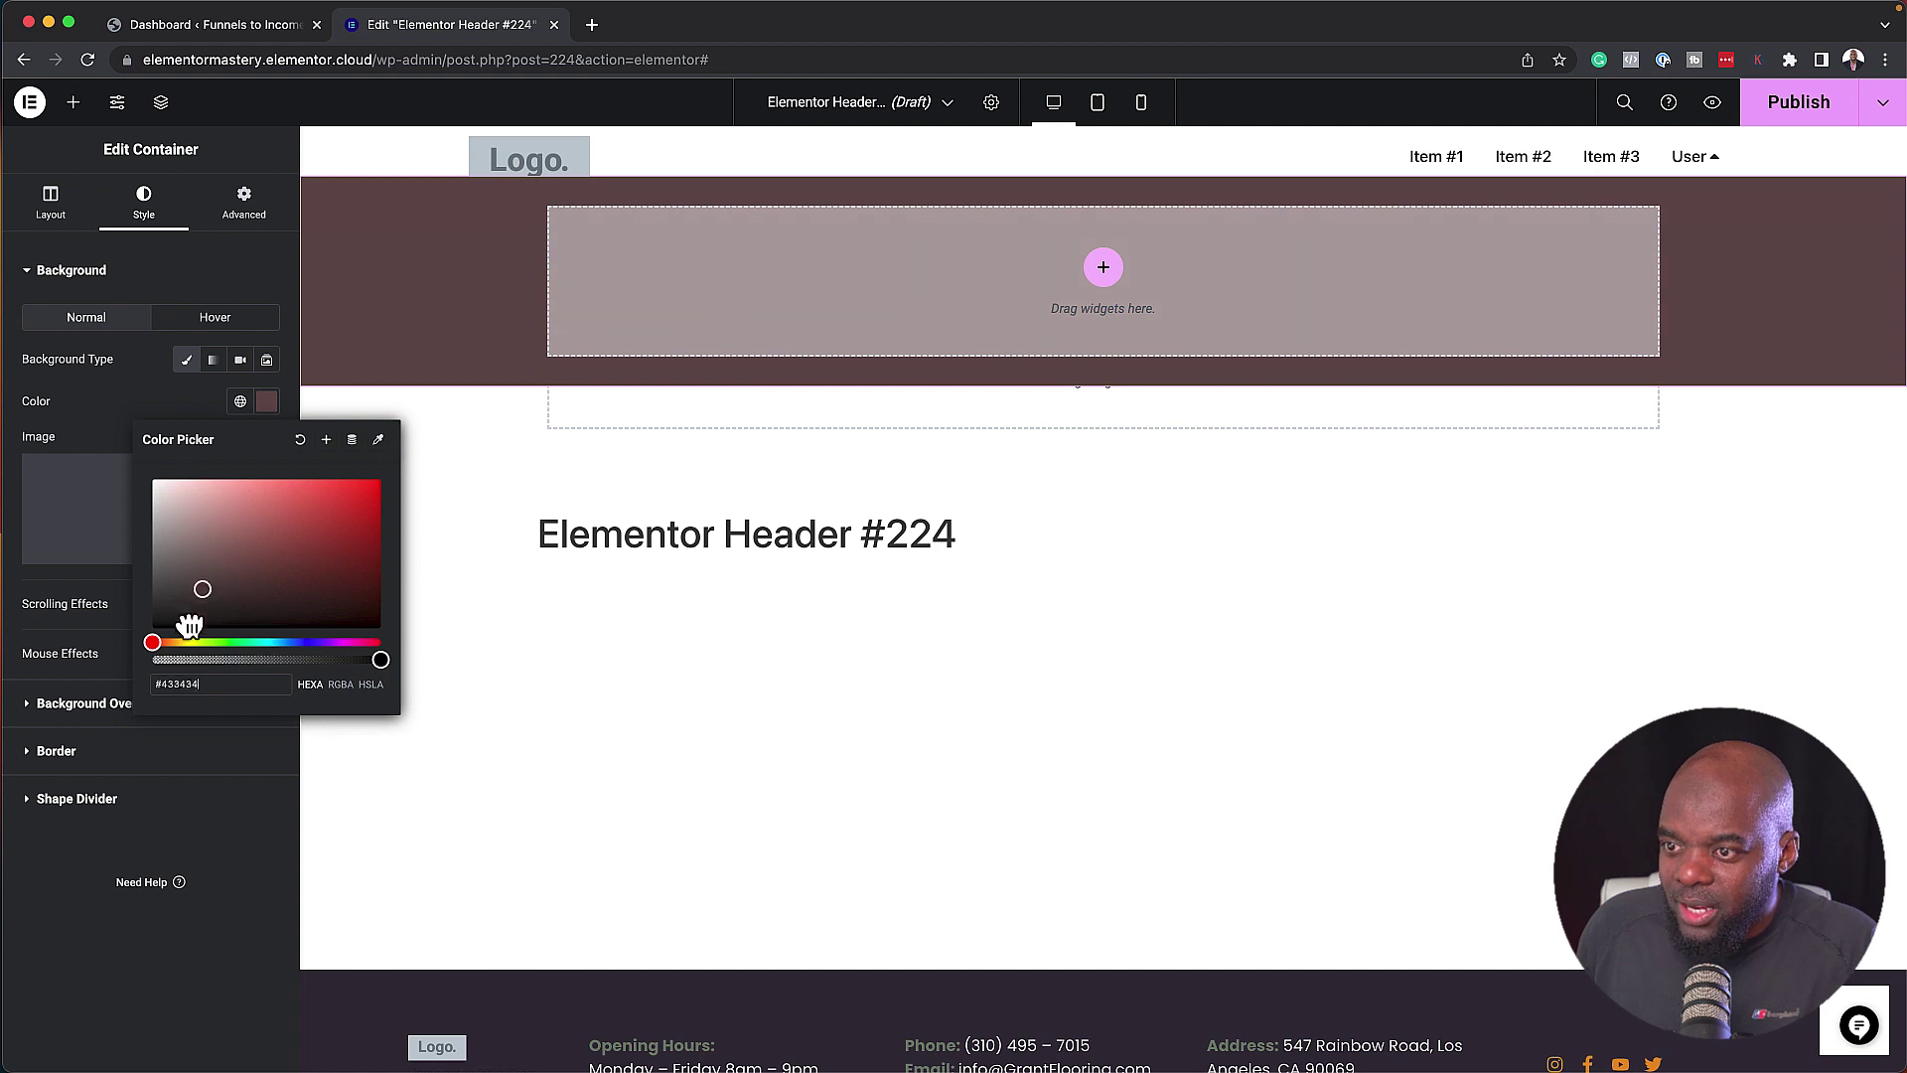
left_click(154, 622)
left_click(155, 618)
left_click(230, 866)
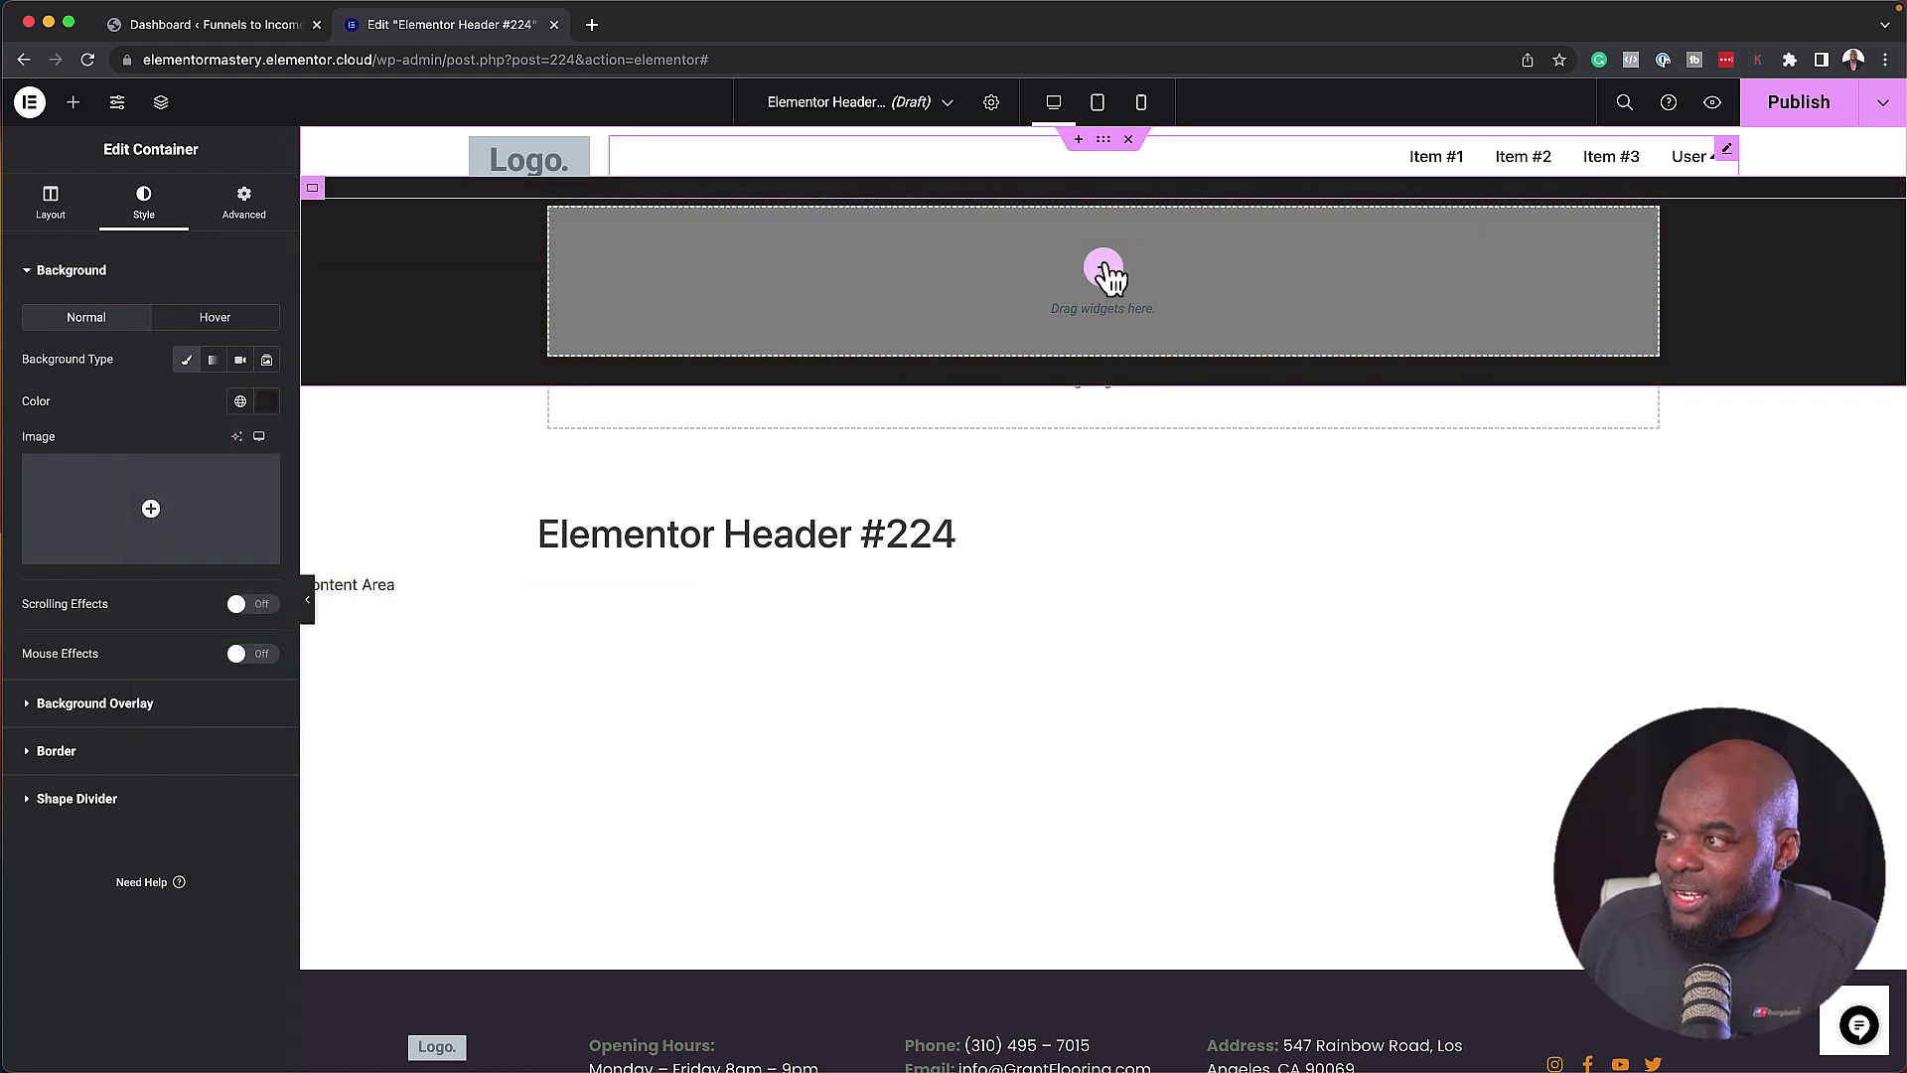
Add a Video widget to the empty container in the User item's dropdown.
left_click(74, 101)
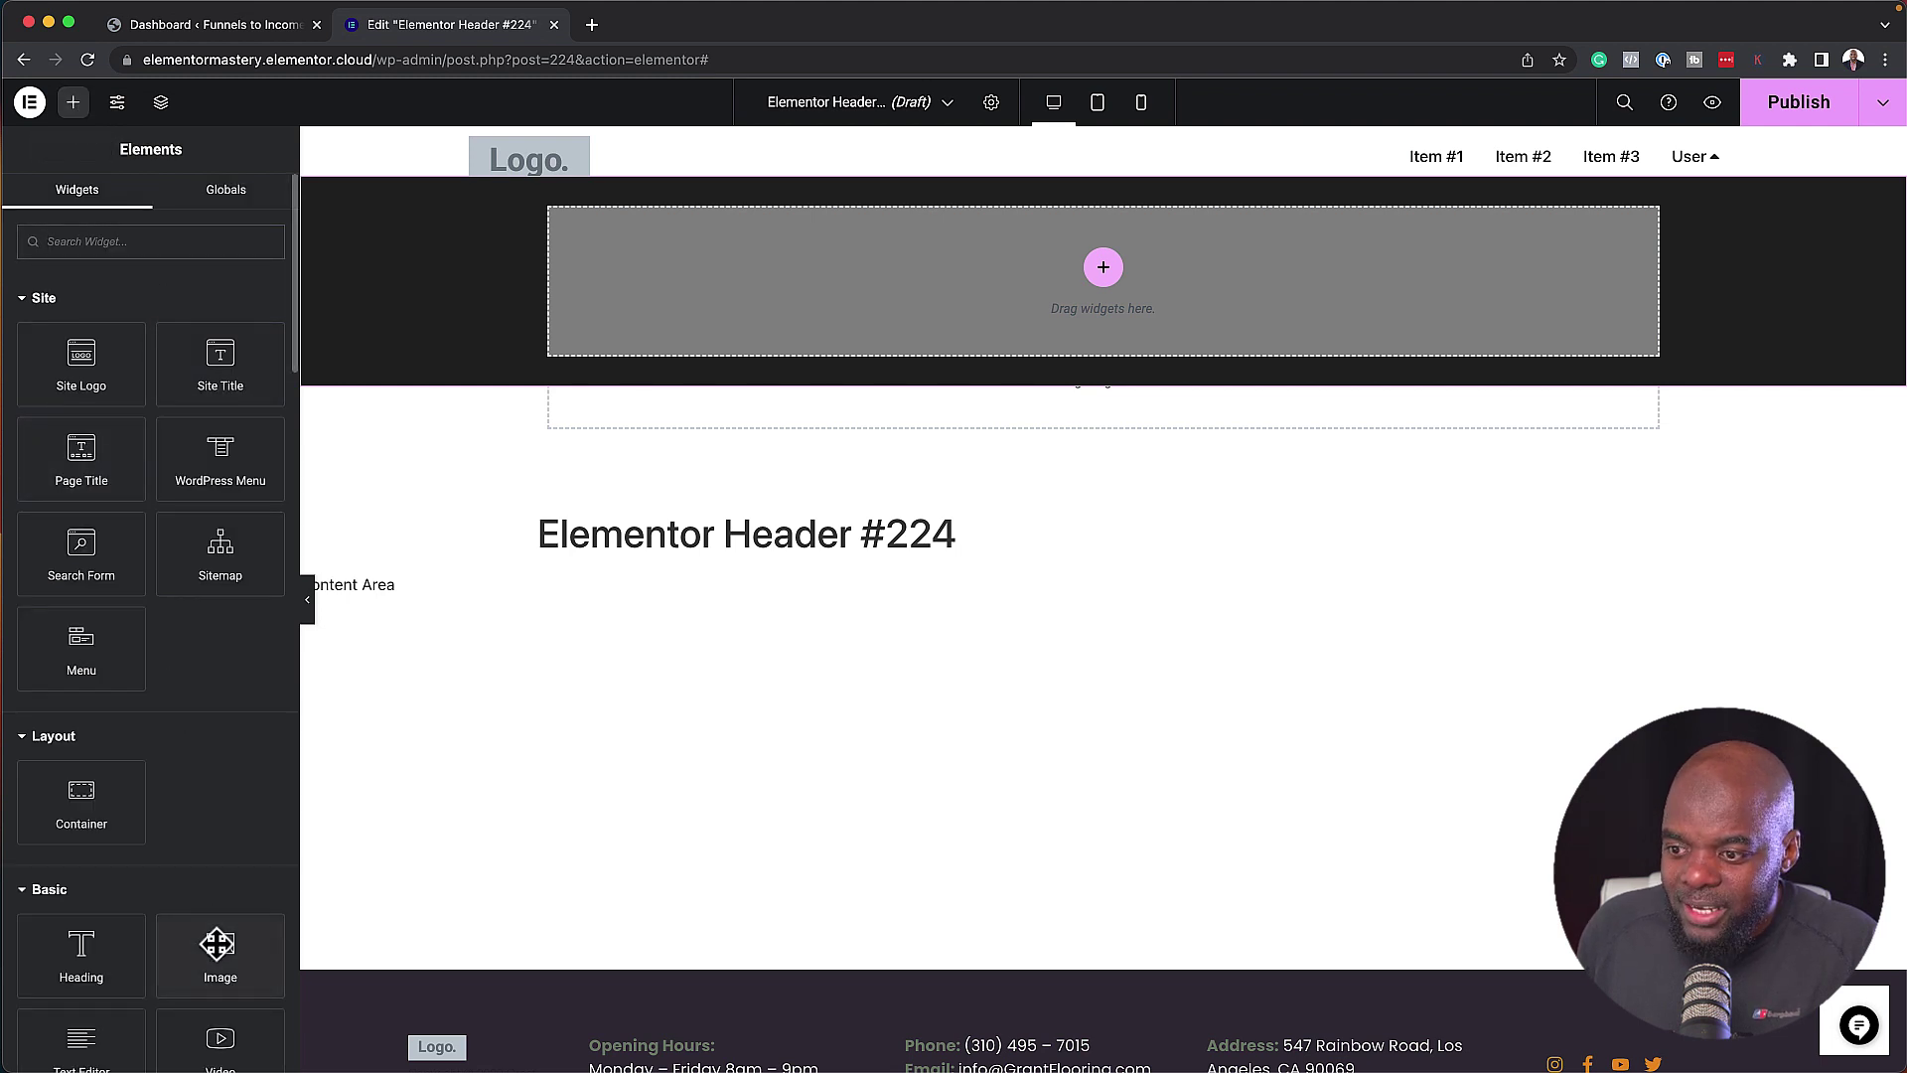
scroll(213, 943, "down", 5)
left_click_drag(220, 621, 1095, 273)
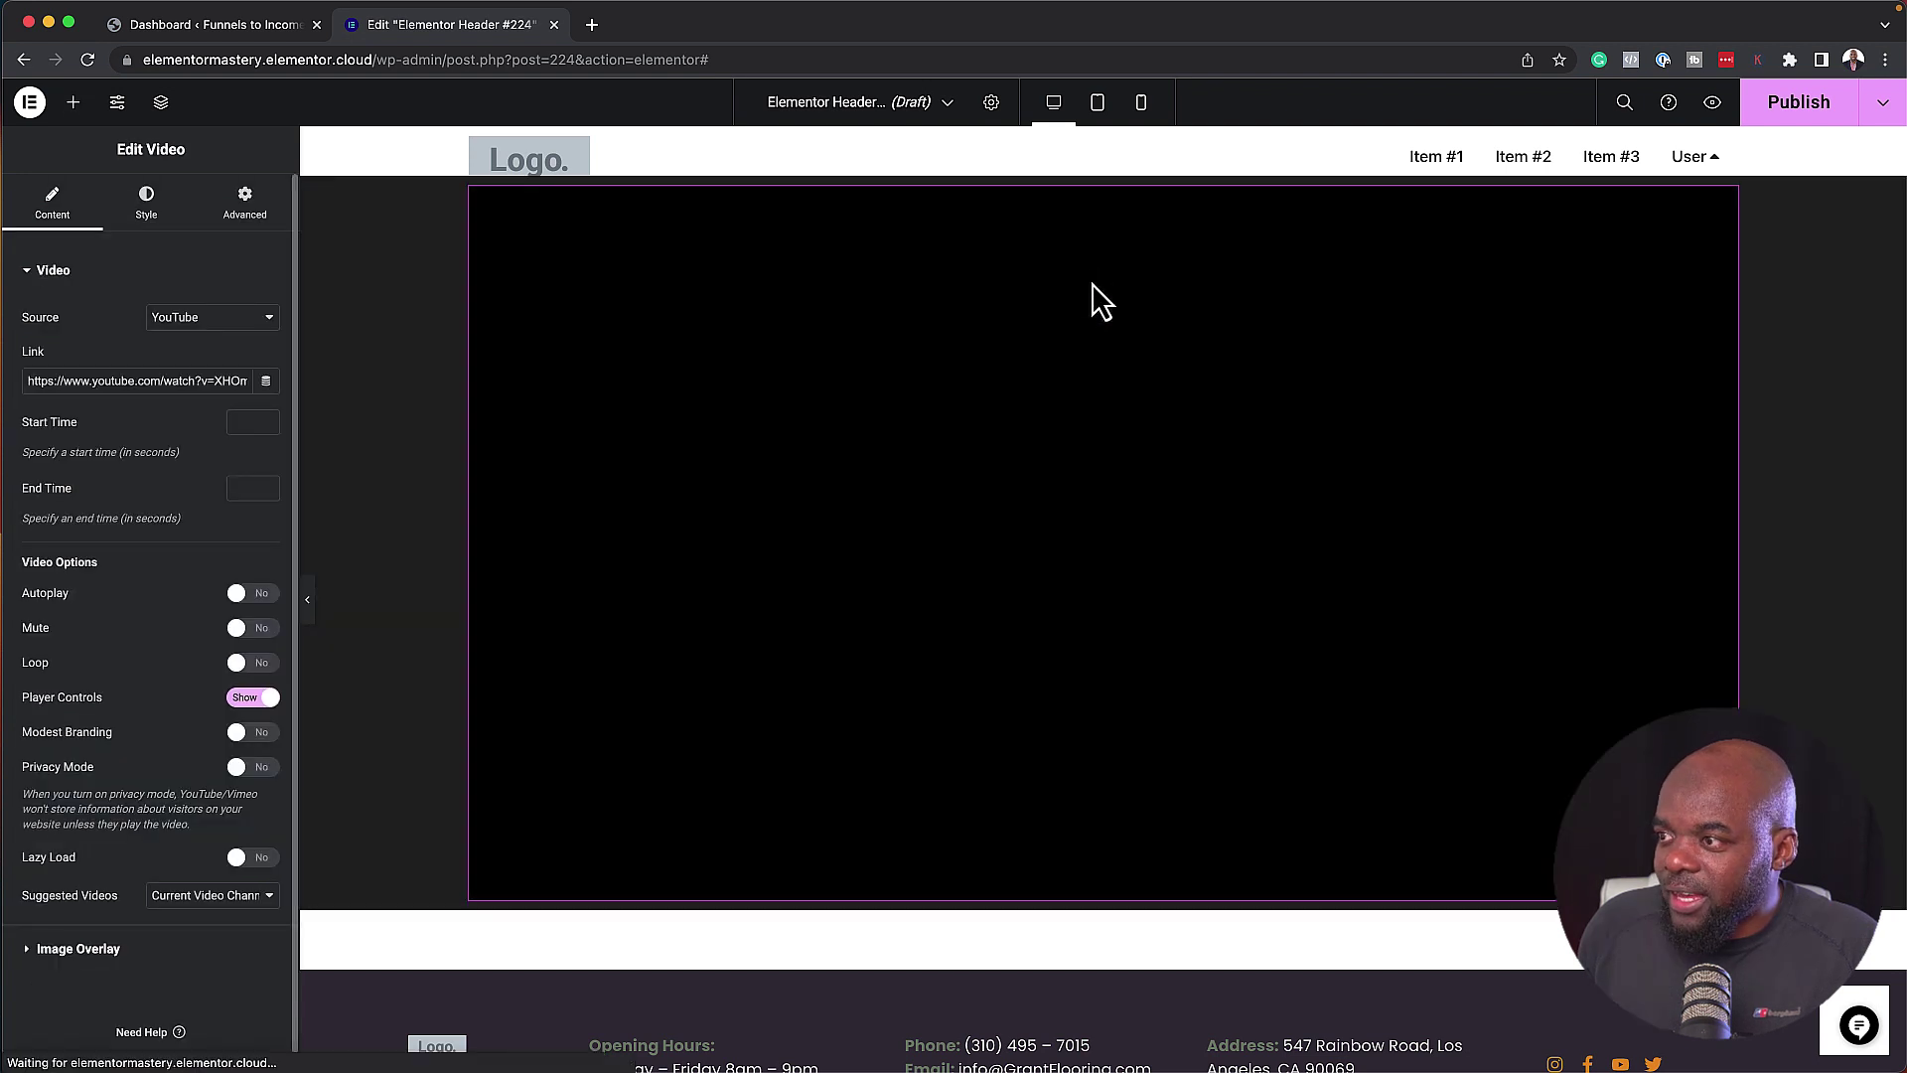
Find the Login widget and add it directly below the video in the User dropdown container.
scroll(626, 521, "down", 1)
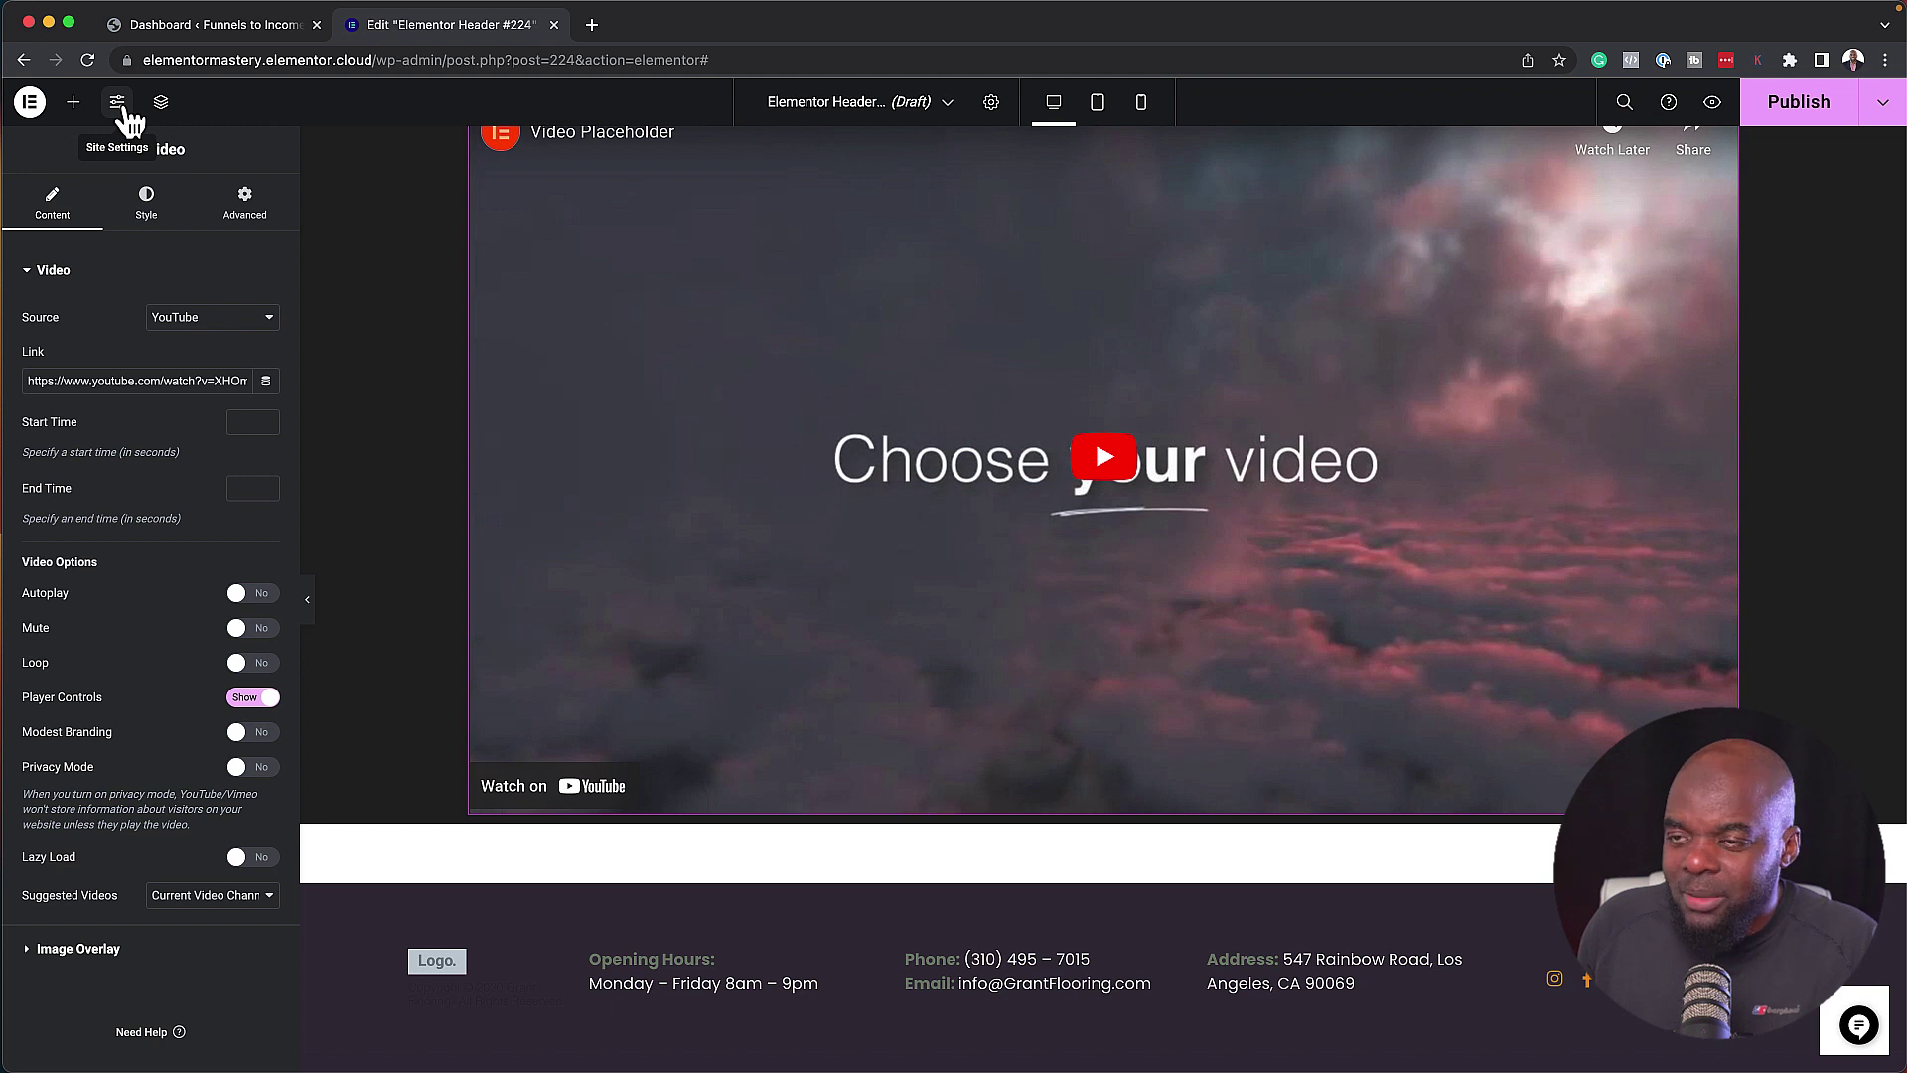
left_click(73, 103)
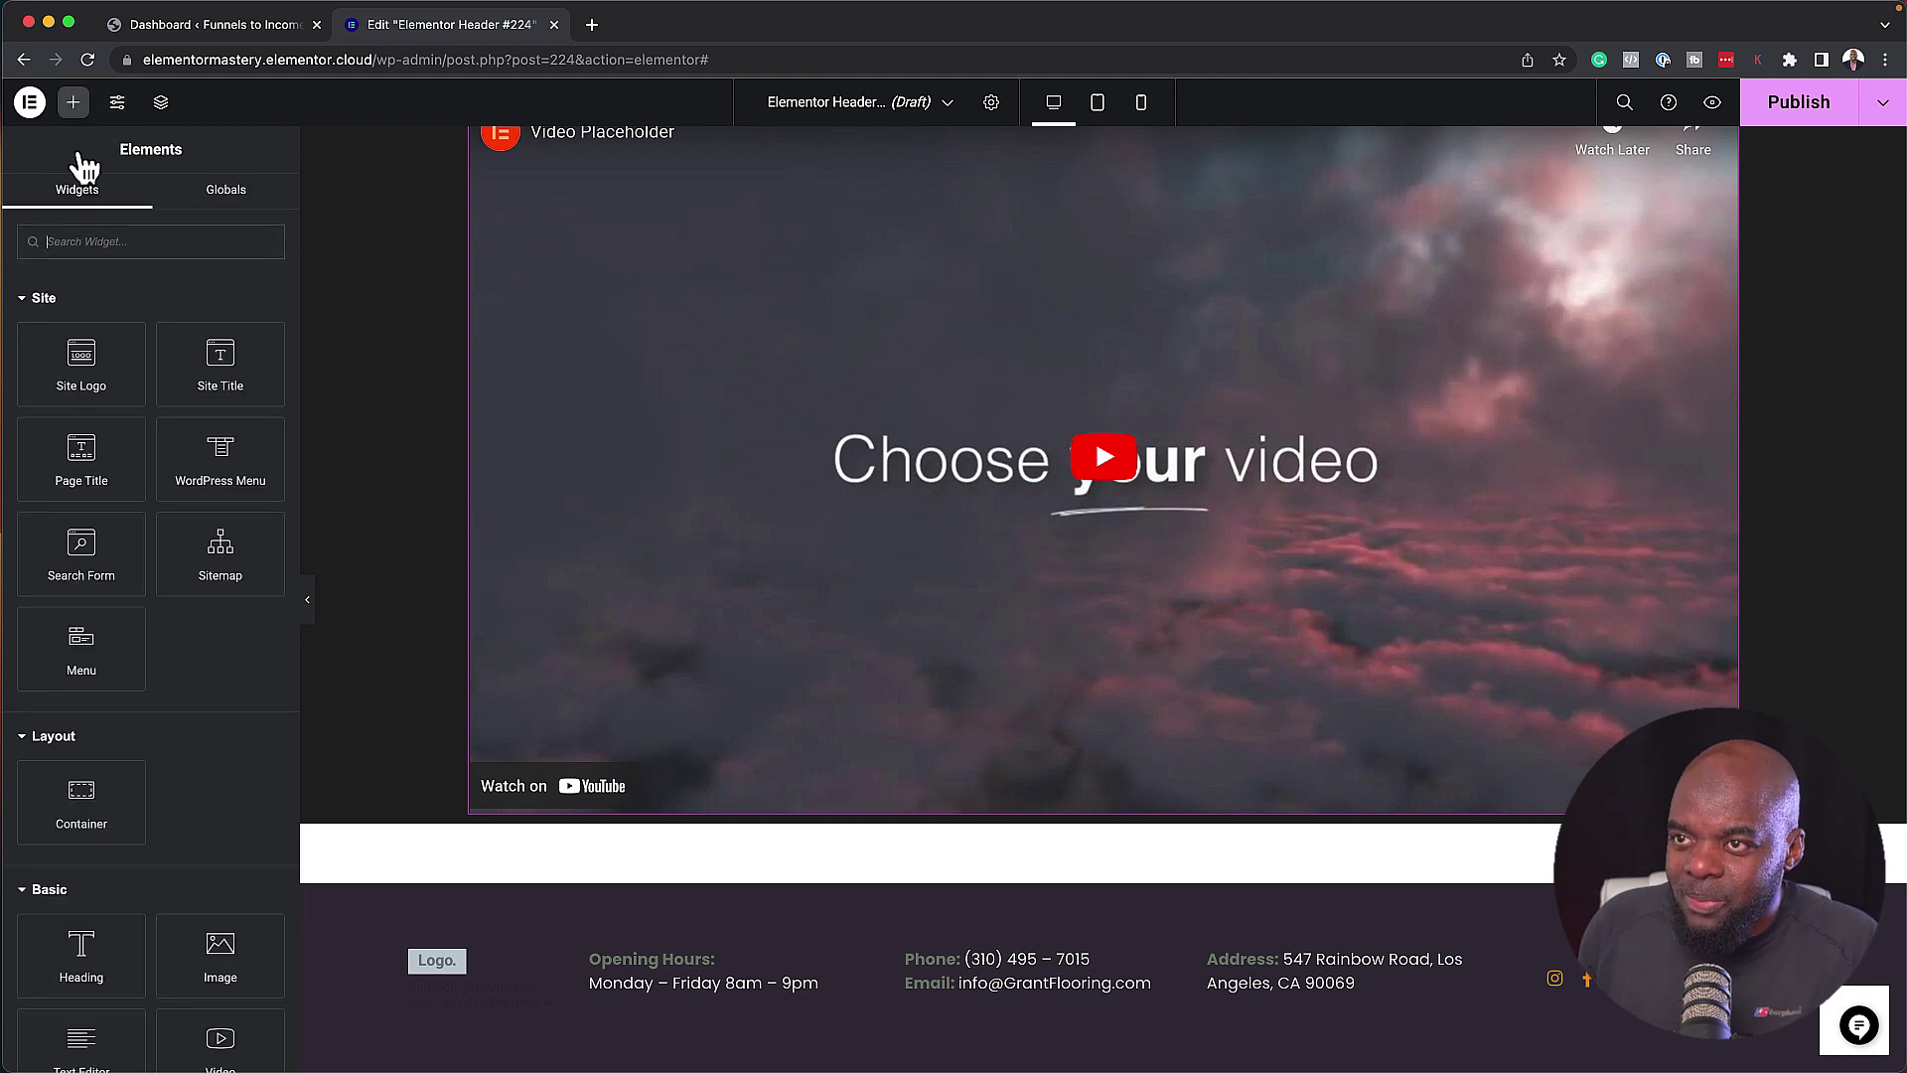
left_click(108, 242)
type("logi")
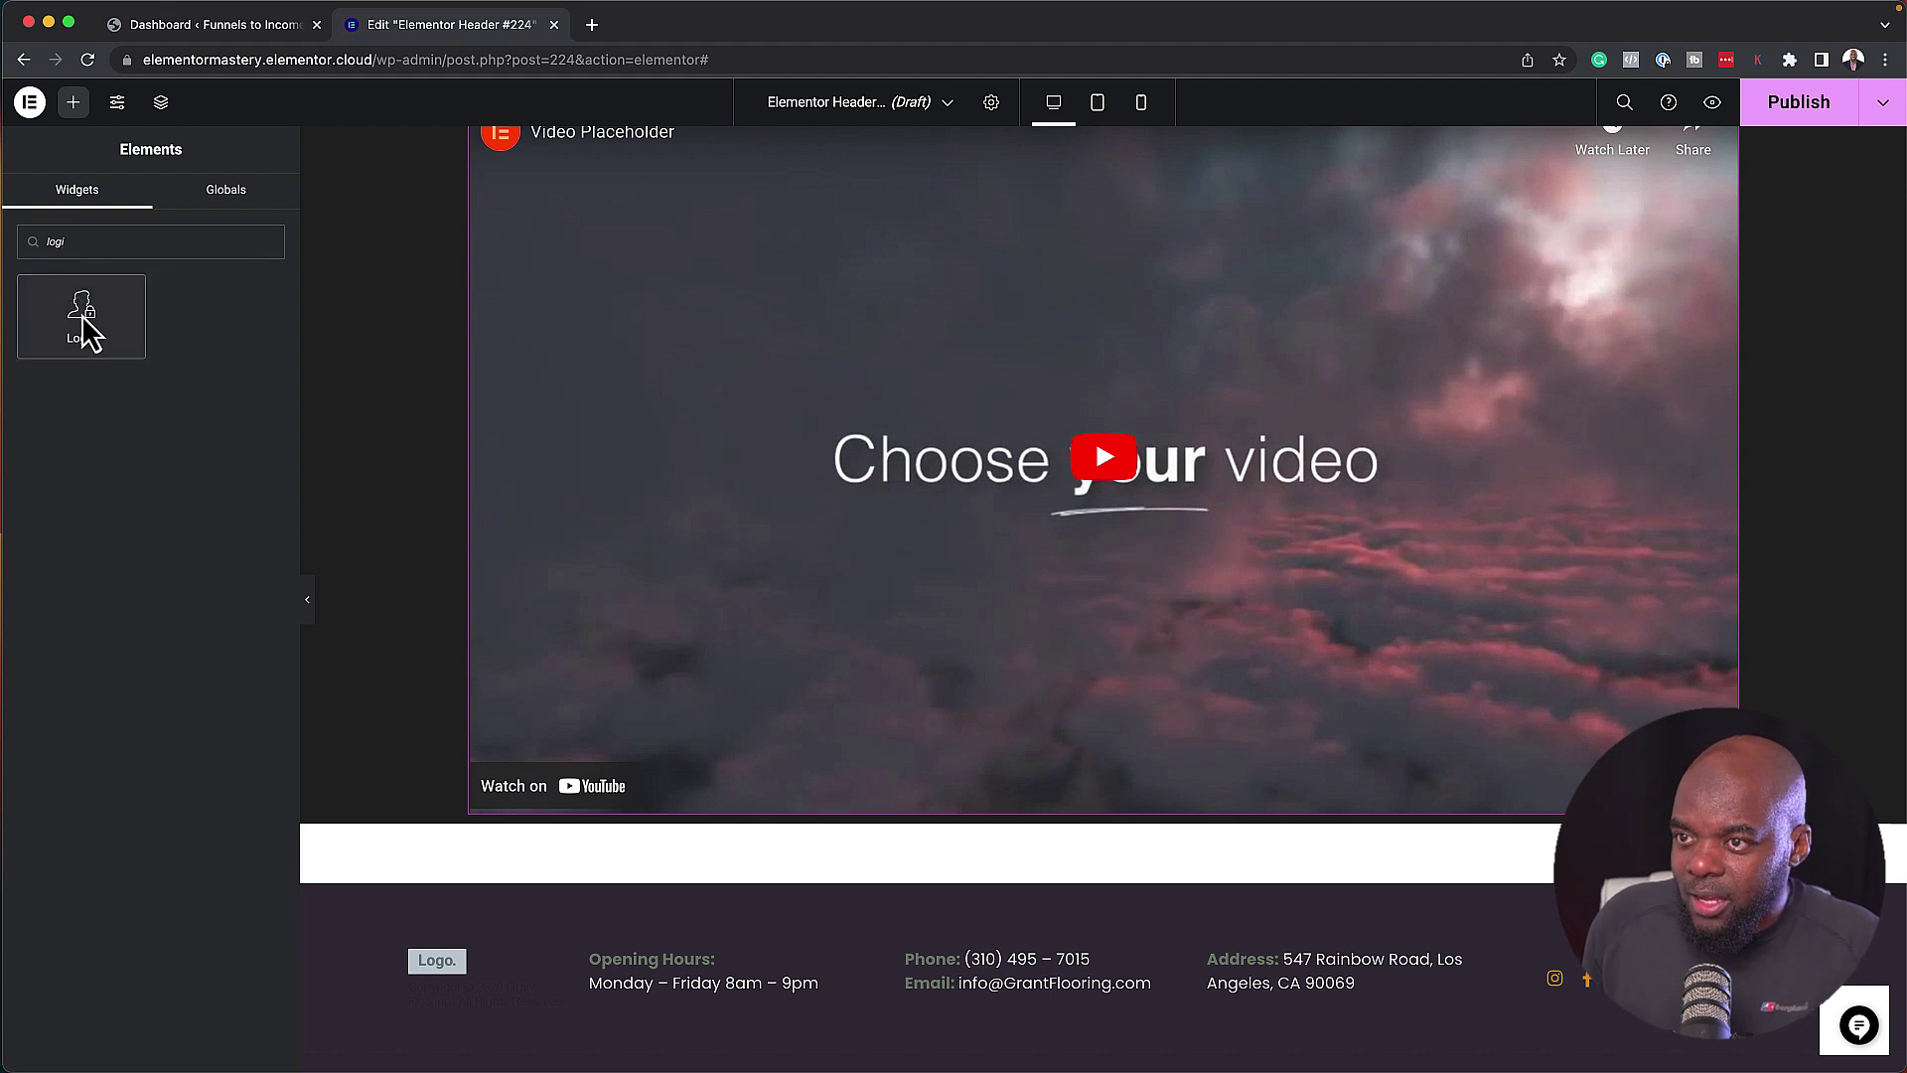
left_click_drag(85, 327, 732, 810)
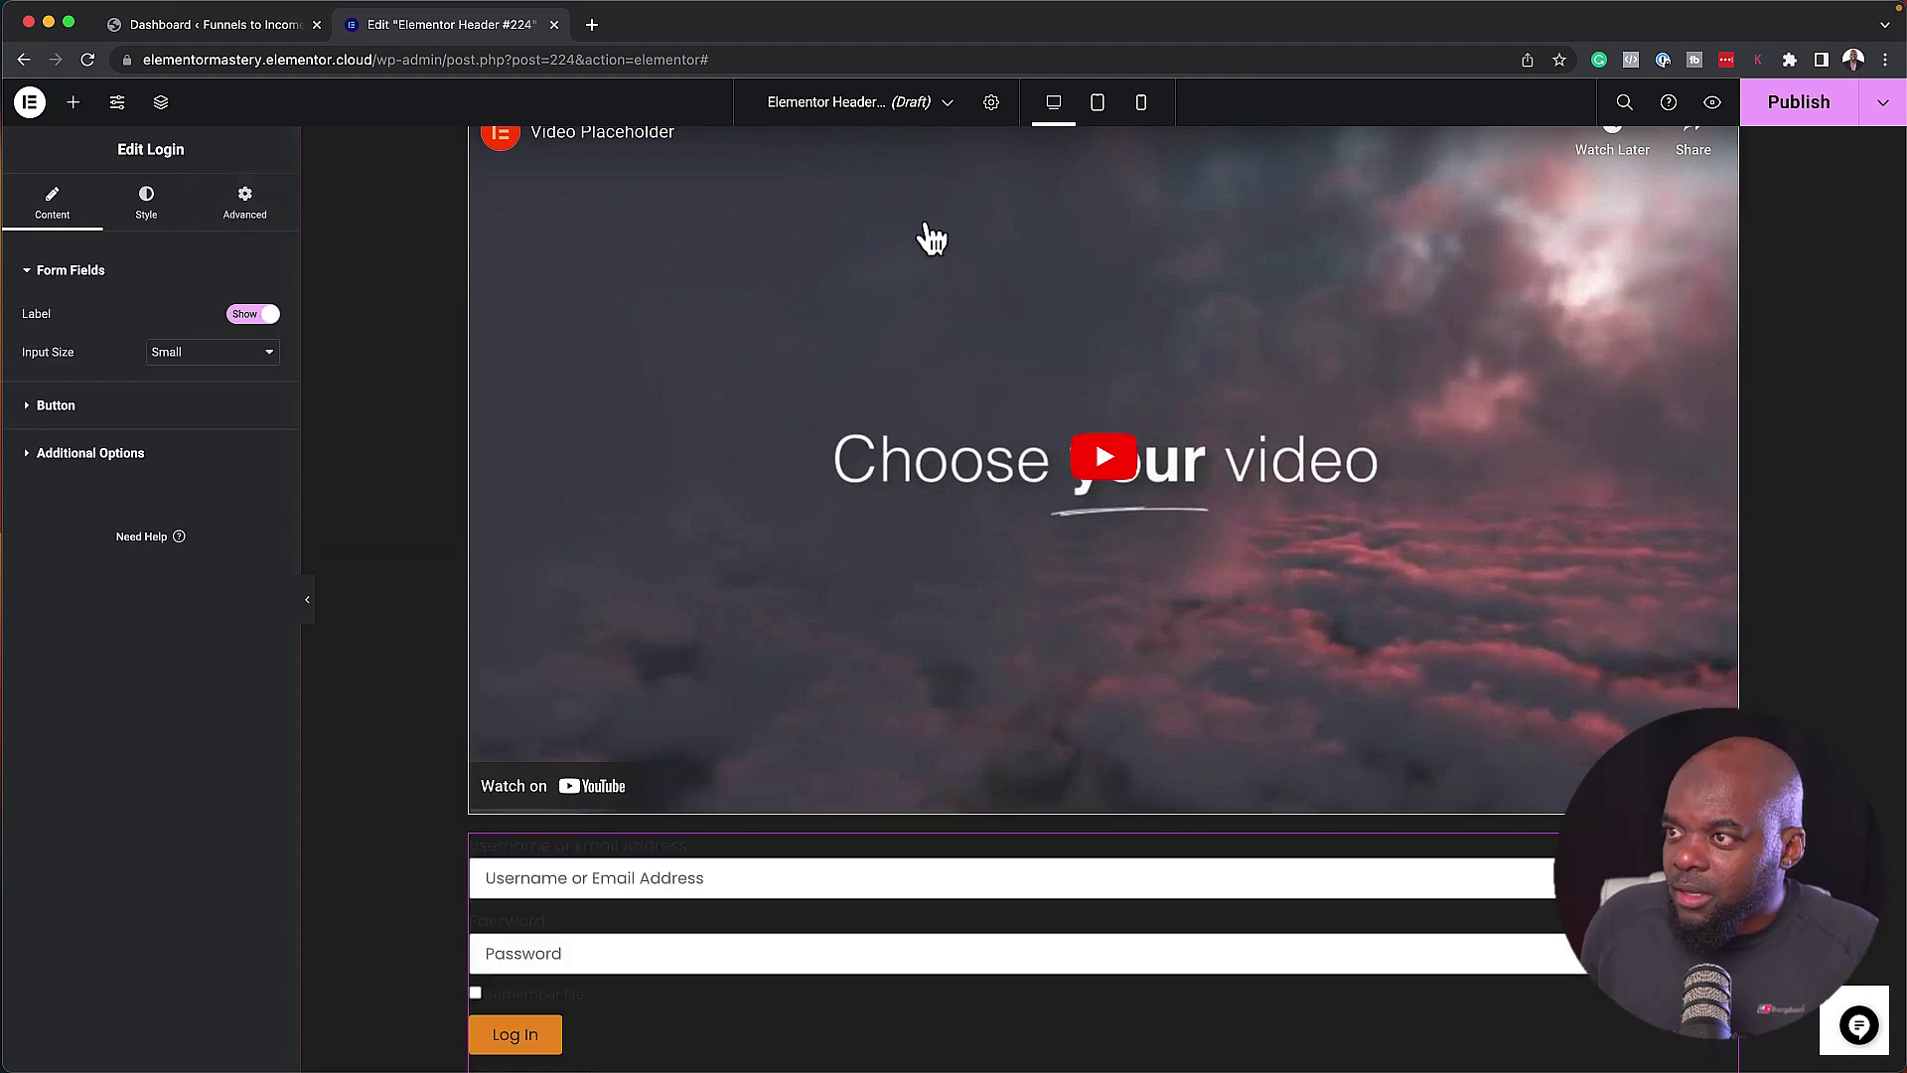
Set the User dropdown container's direction to horizontal row so the video and login form sit side by side.
scroll(1023, 467, "up", 2)
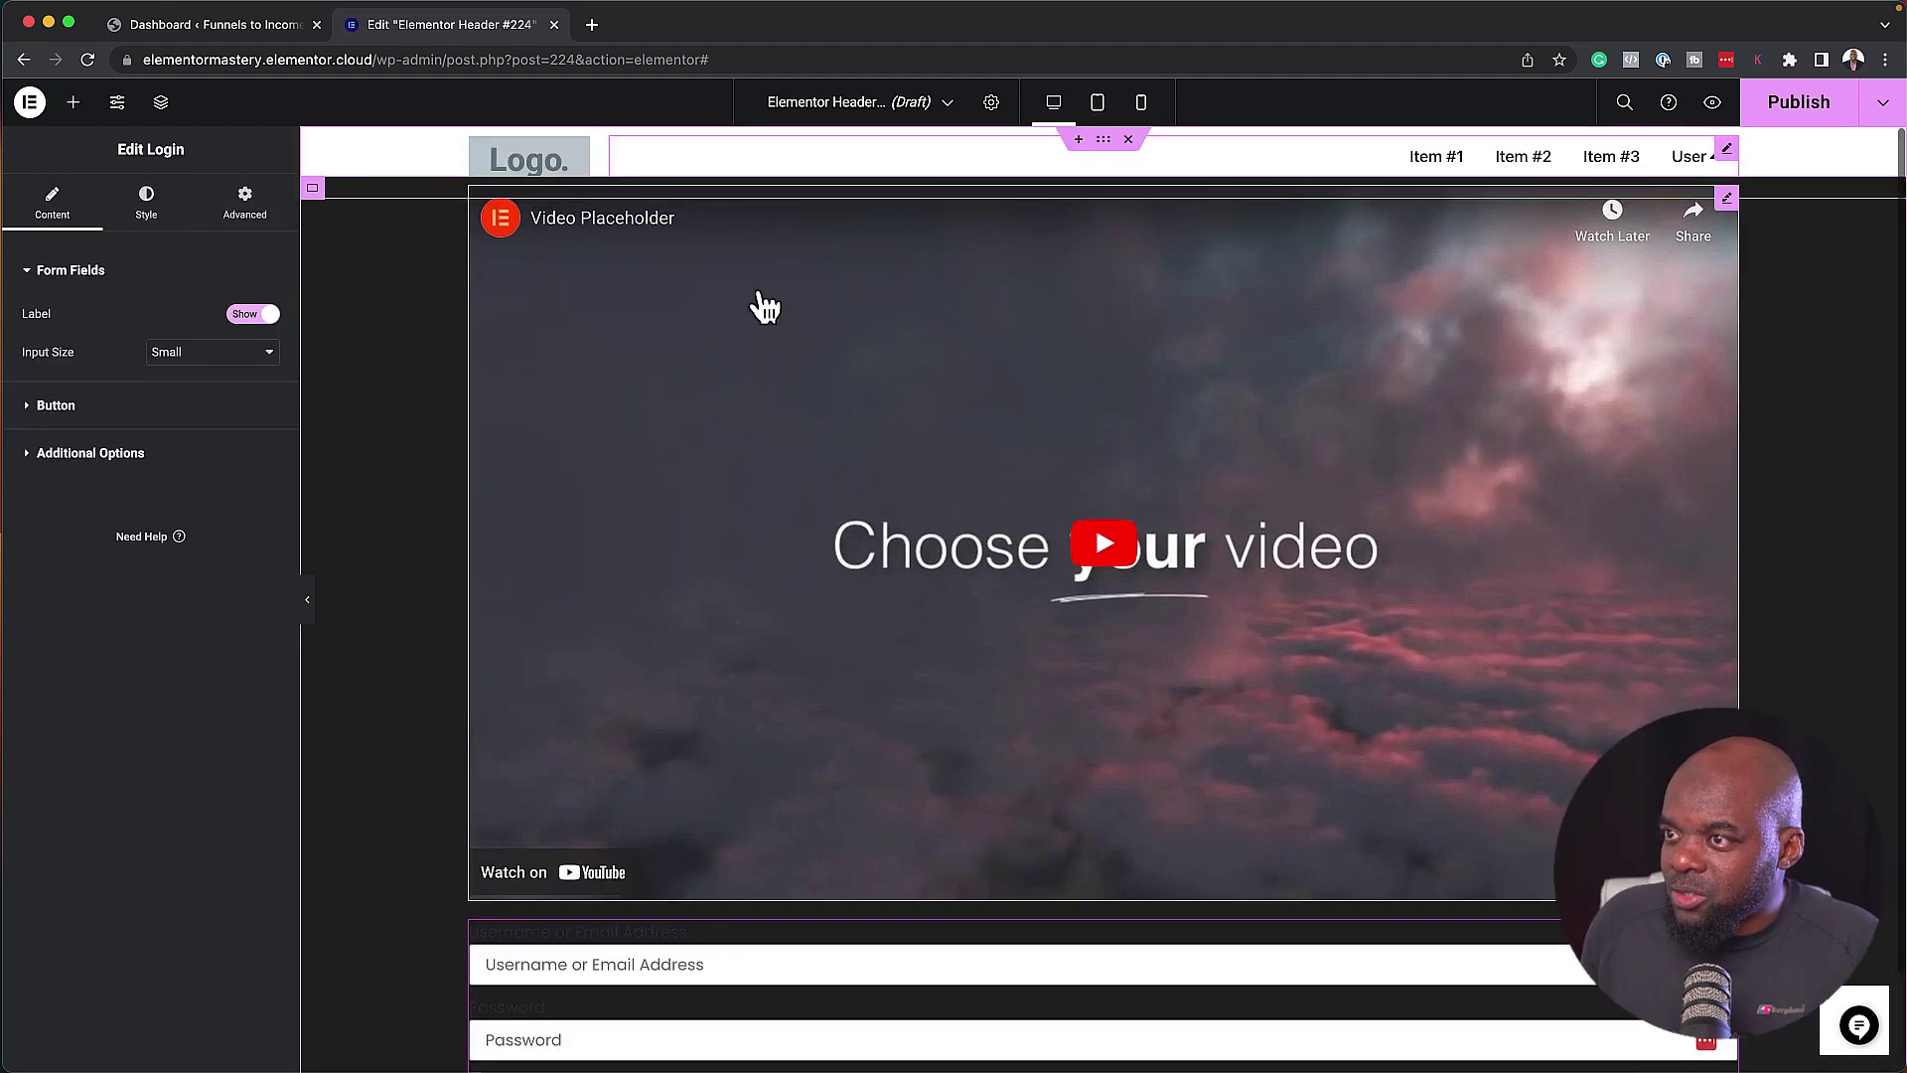
left_click(314, 191)
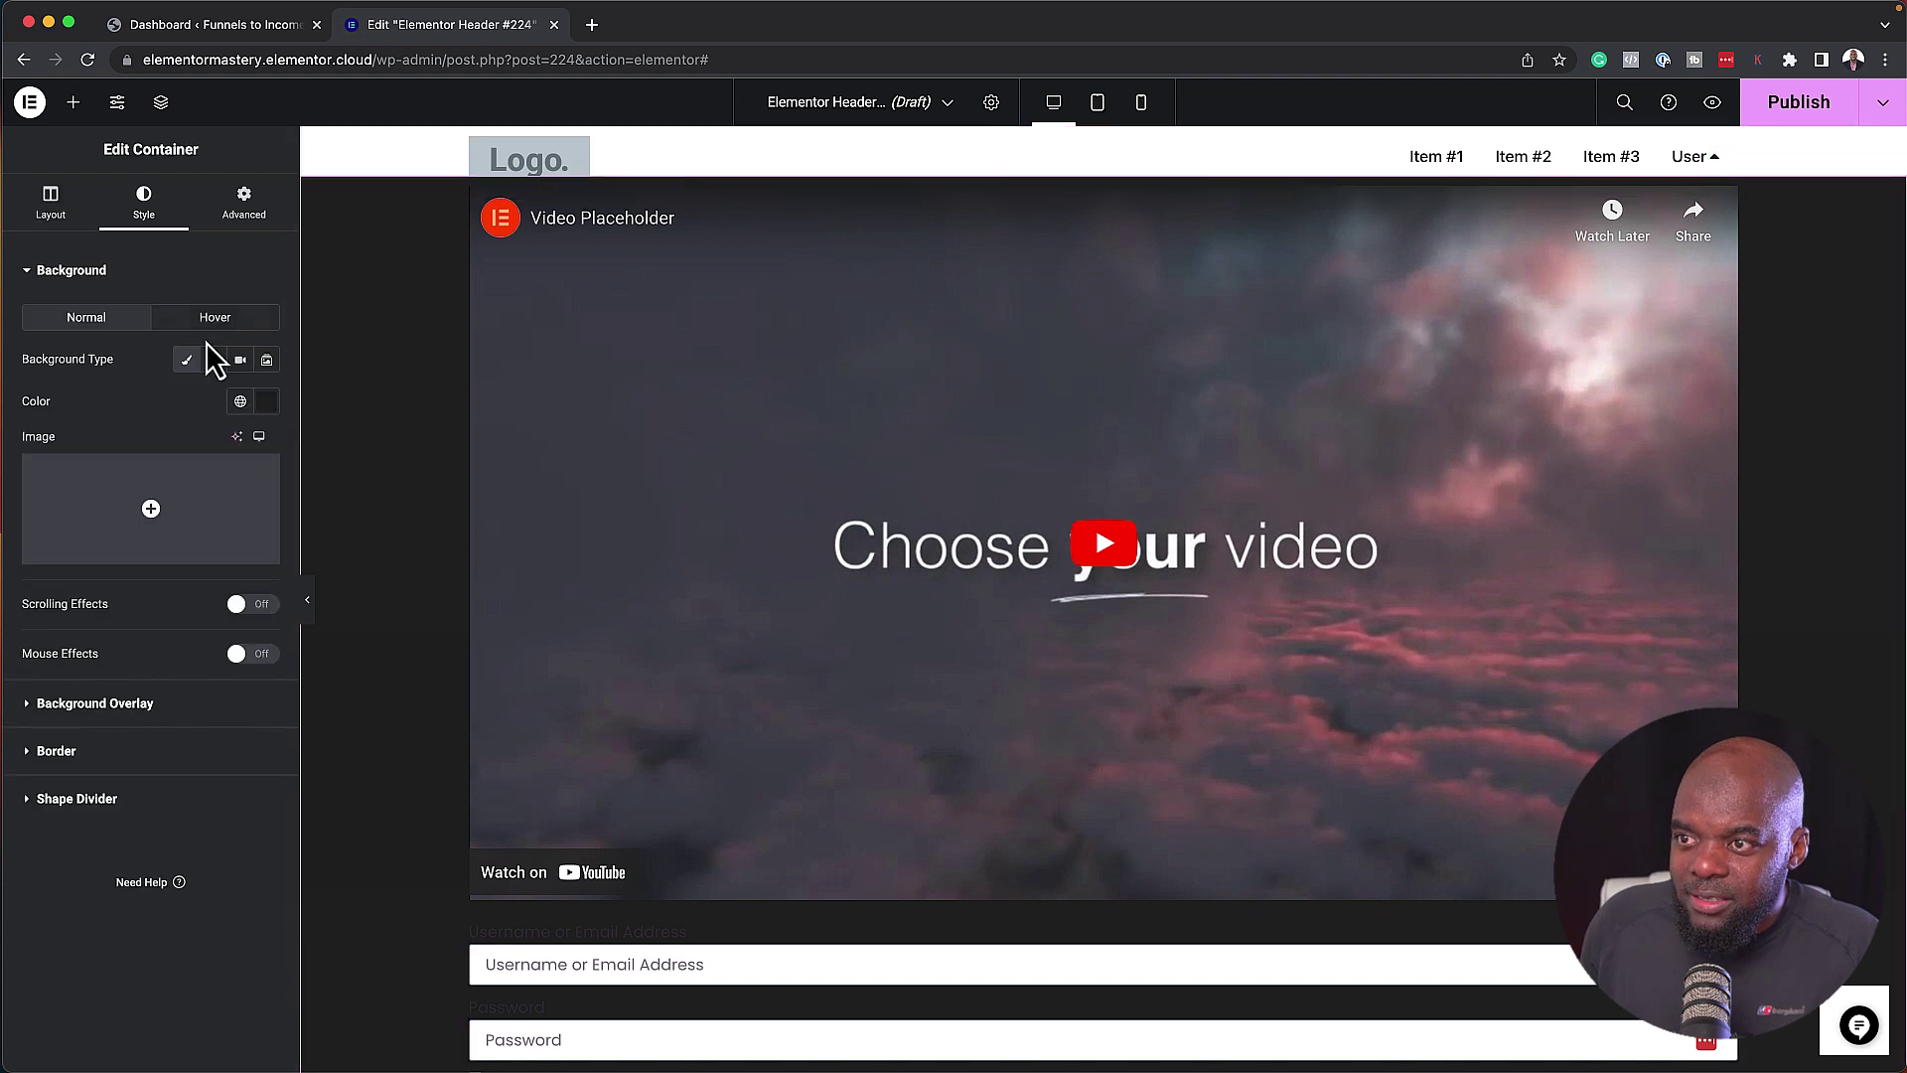
left_click(51, 204)
left_click(189, 554)
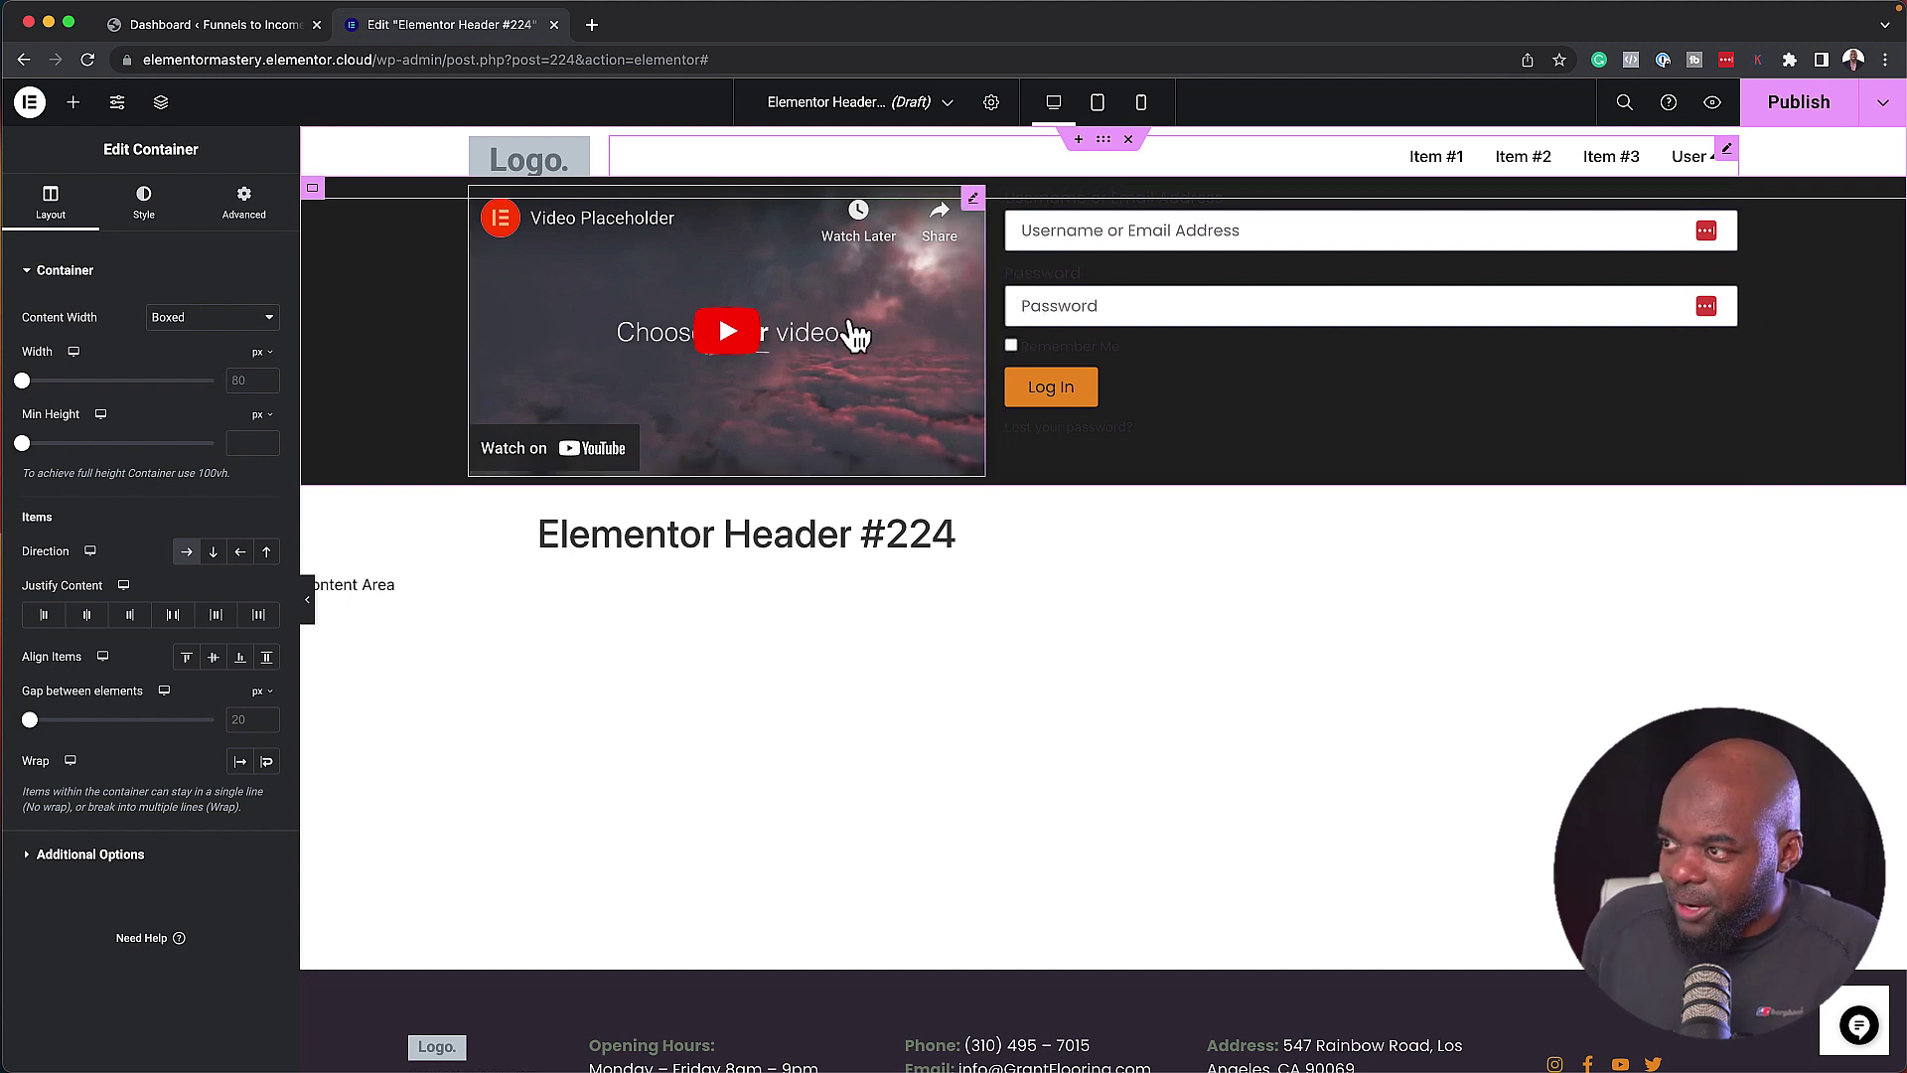
Publish the header template with a display condition that includes the Entire Site.
key("super+s")
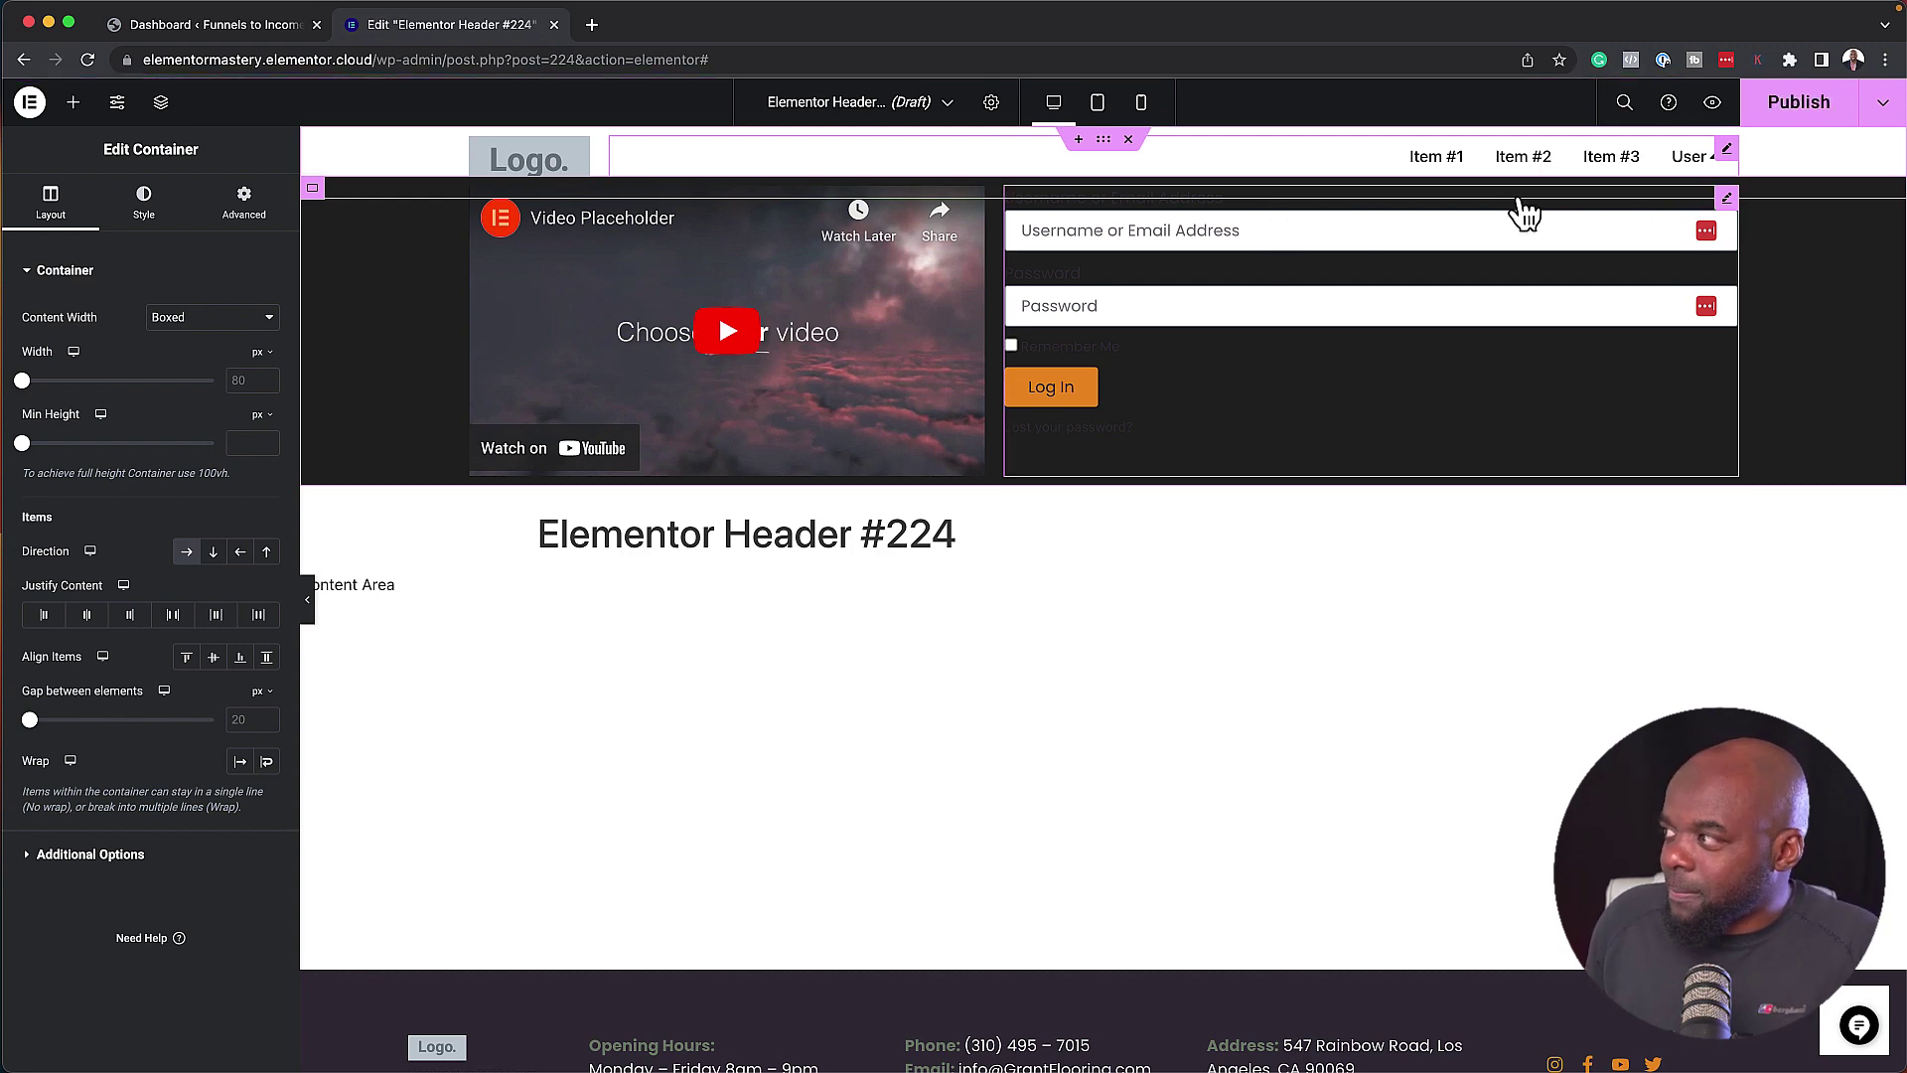
left_click(1818, 115)
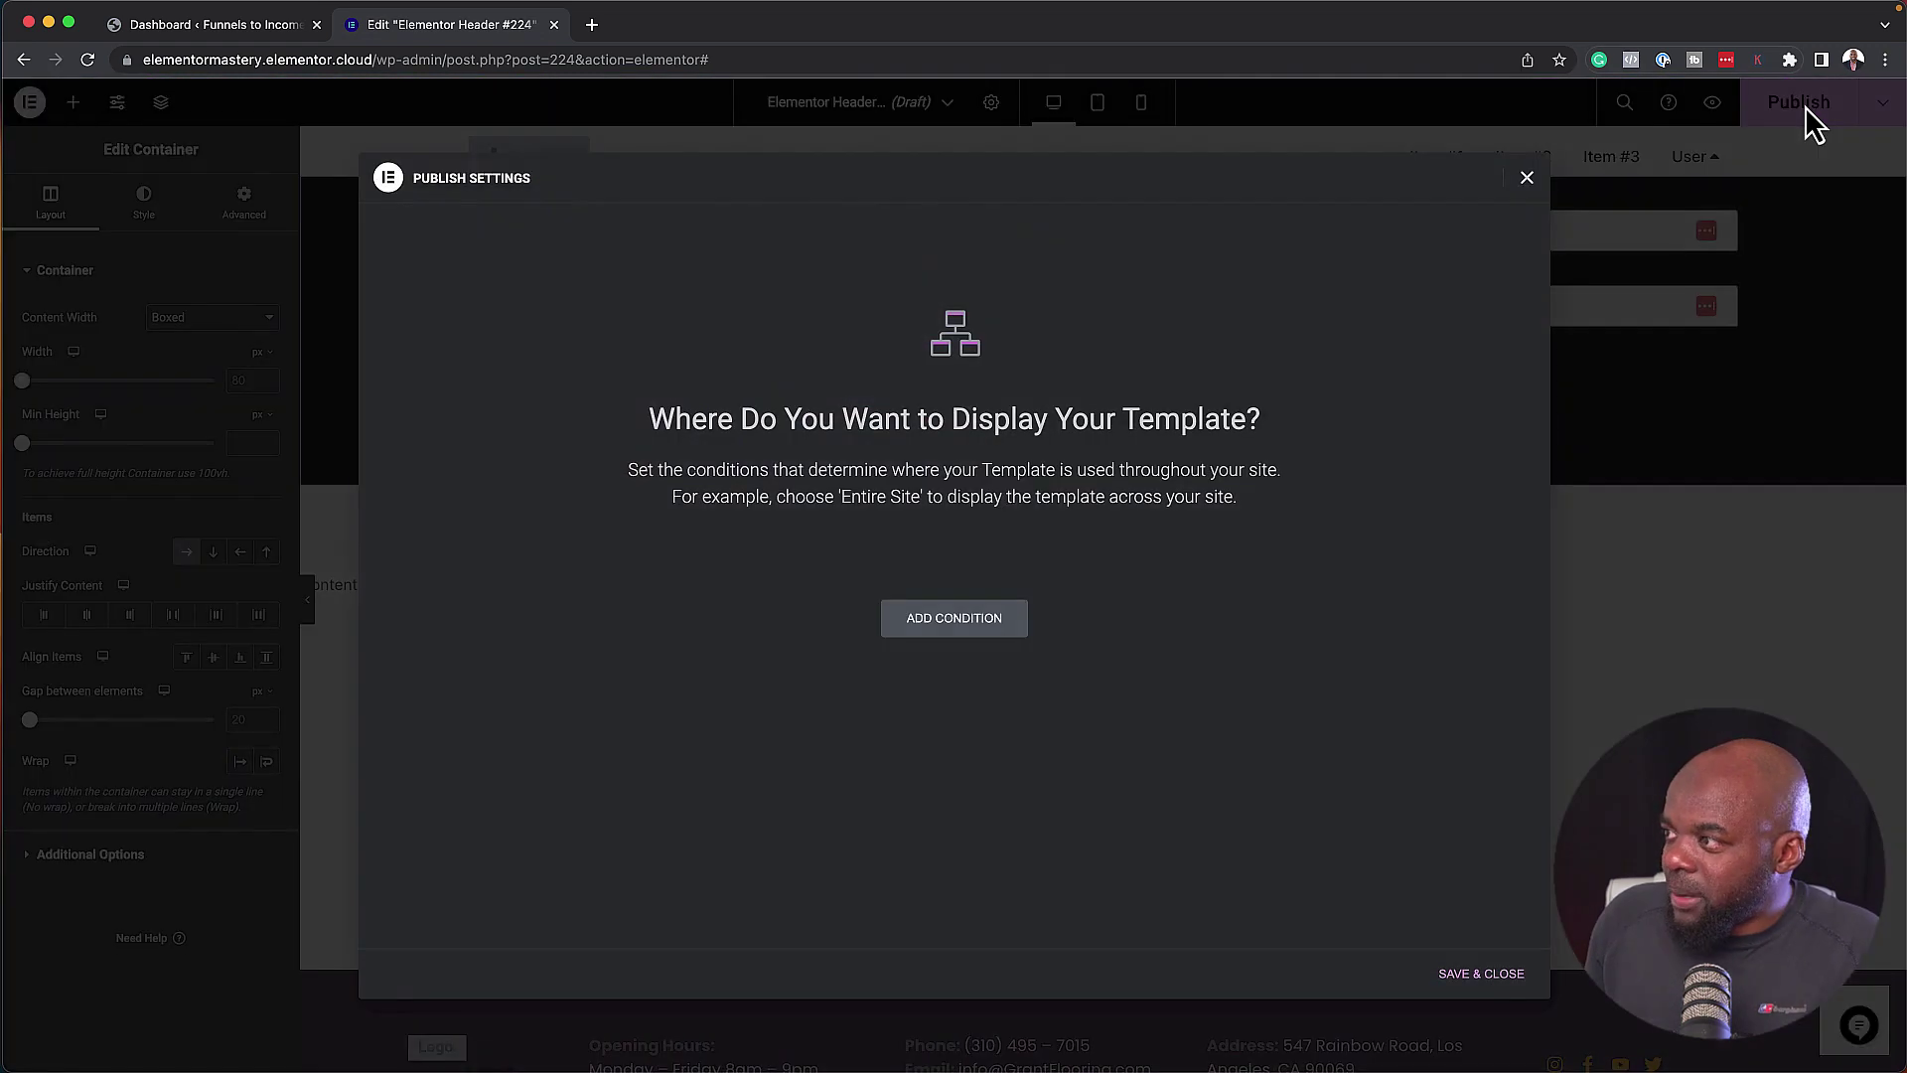
left_click(999, 632)
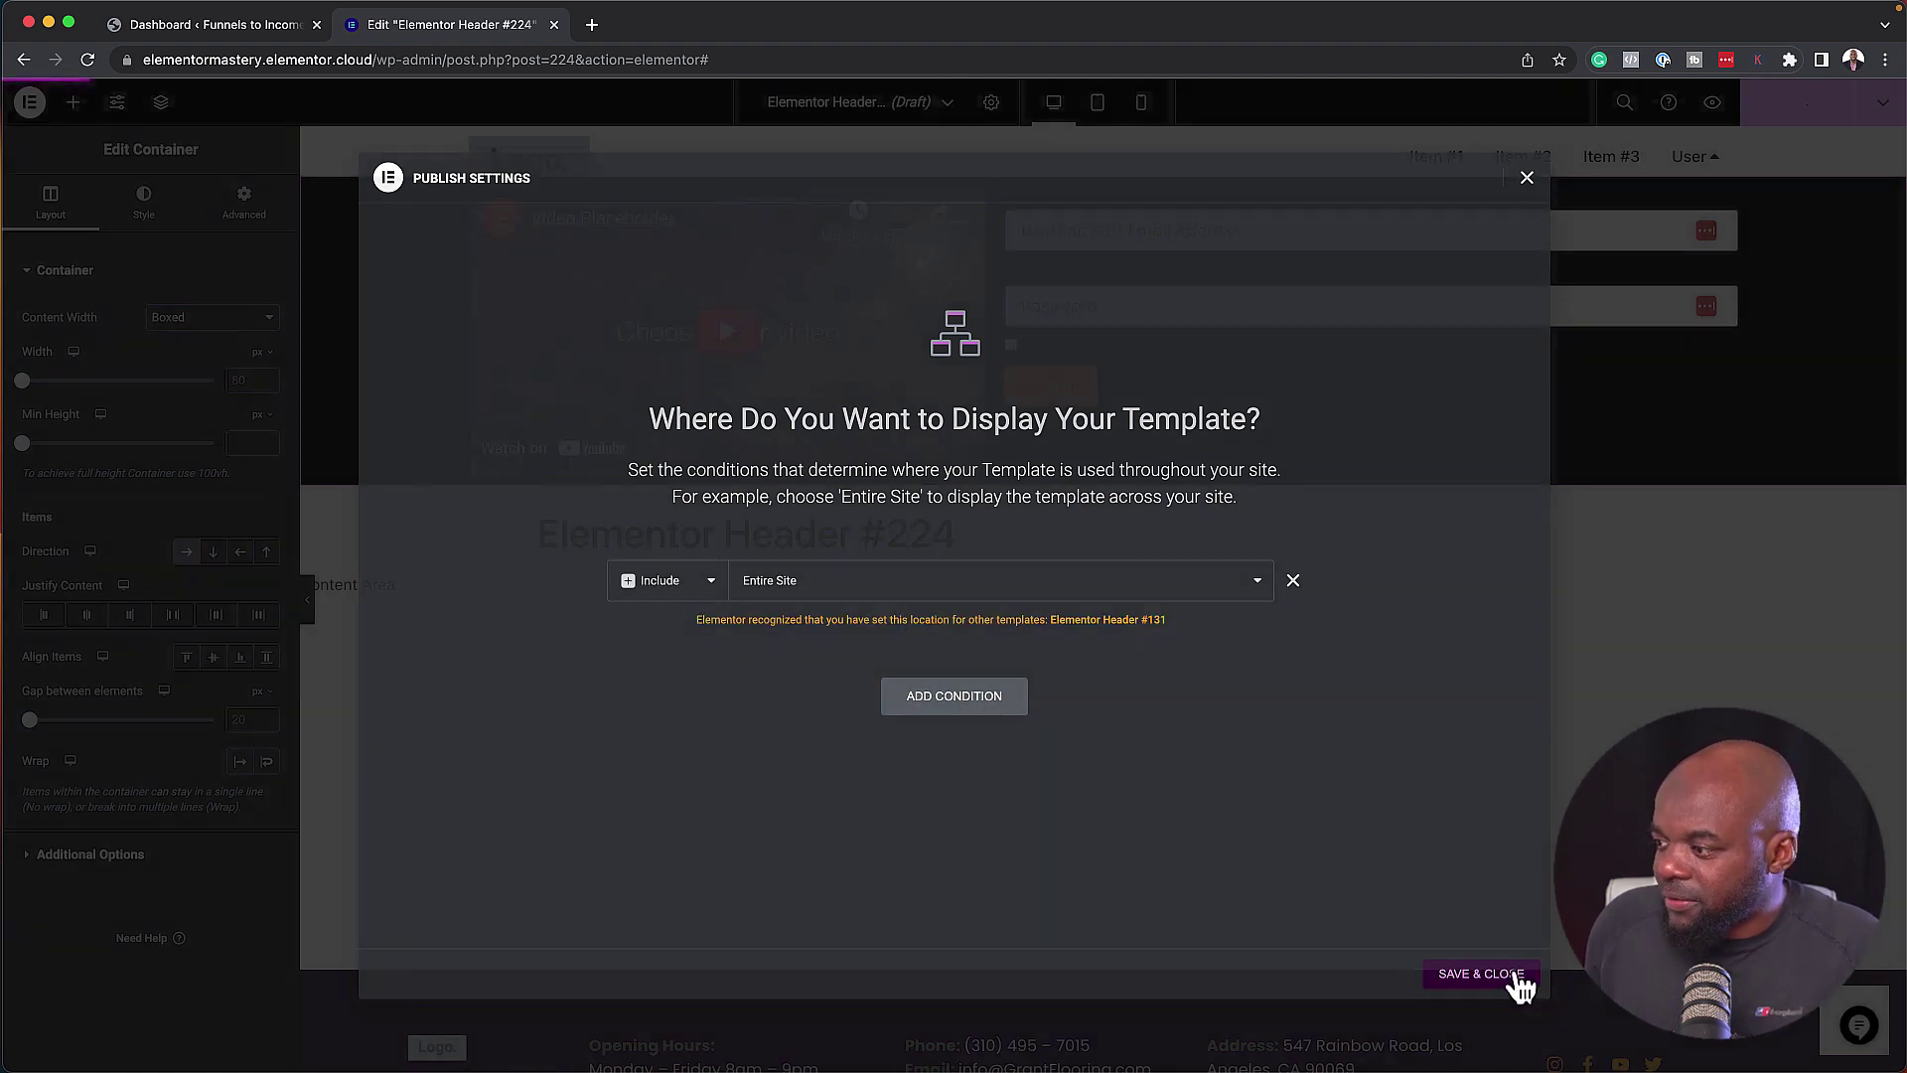
left_click(1485, 974)
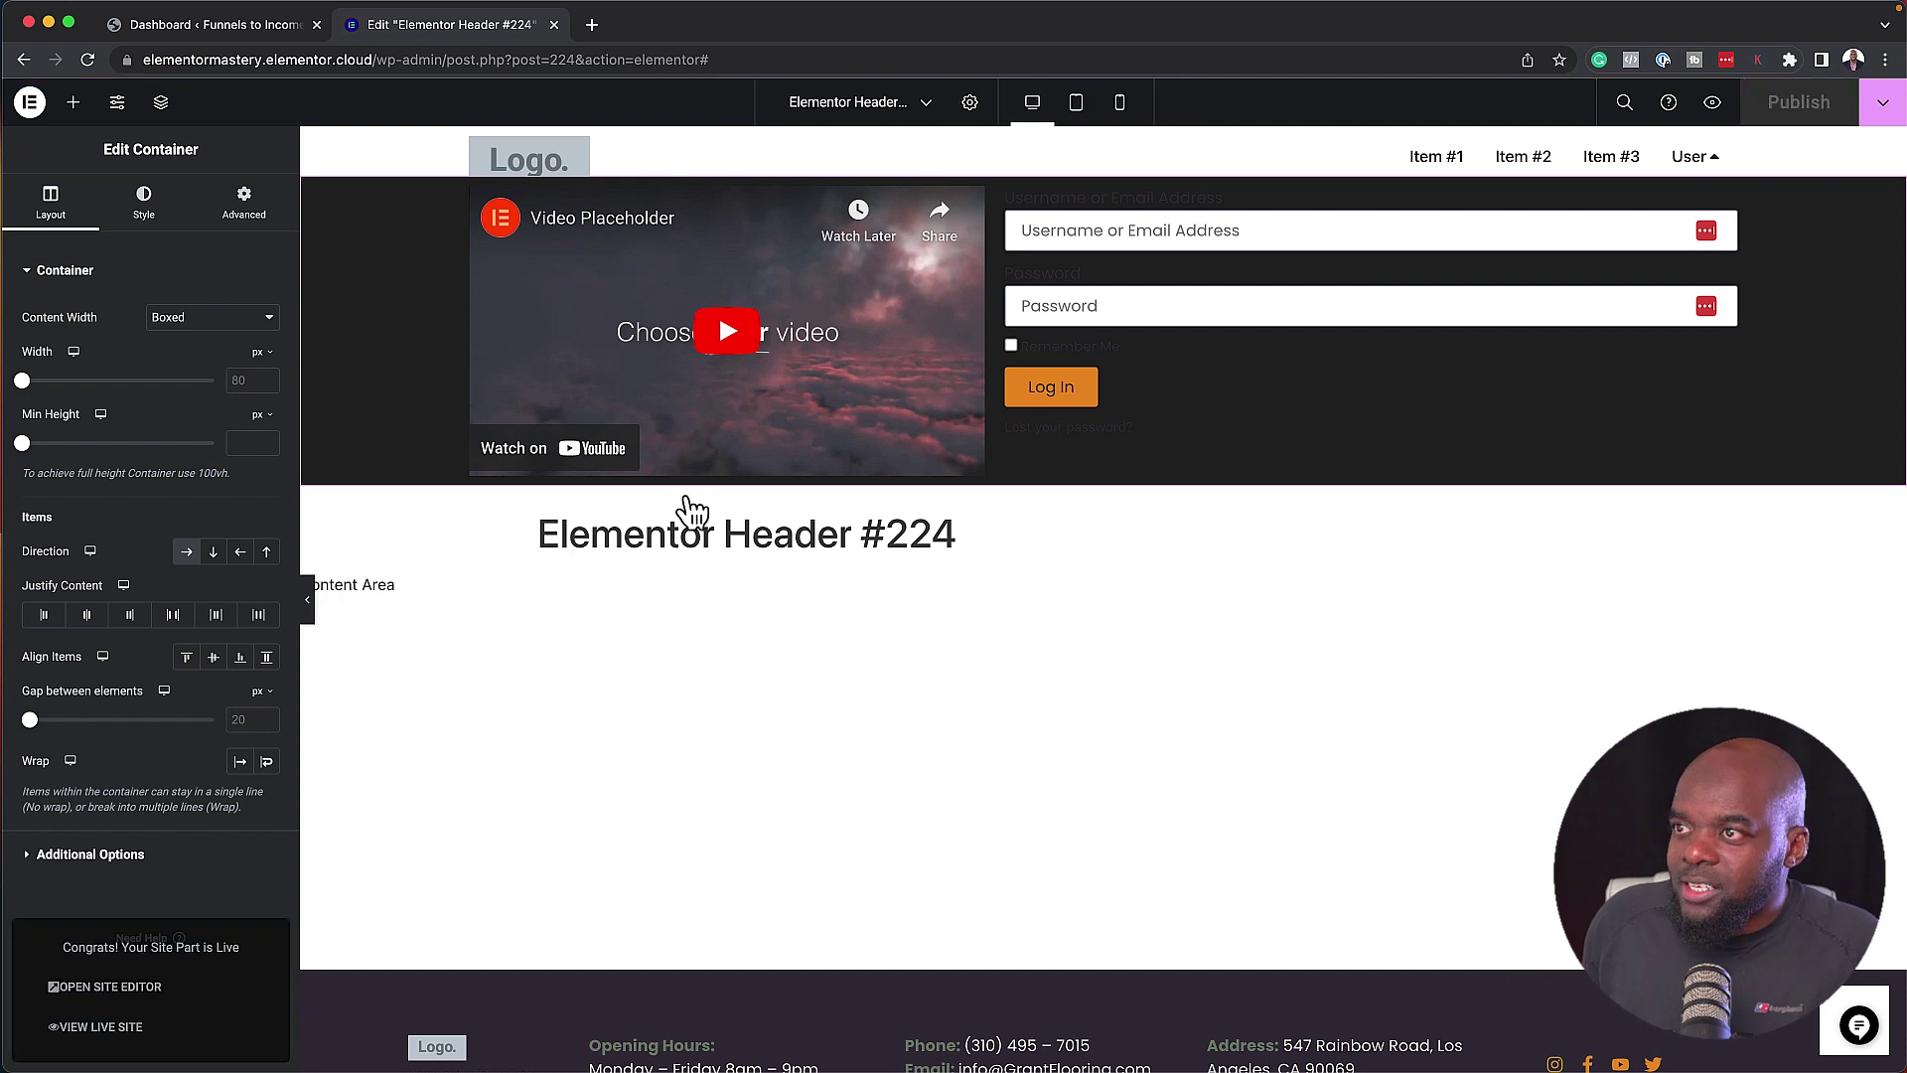
Open the live site's home page in a new browser tab and check the User item's dropdown in the header.
left_click_drag(374, 60, 139, 84)
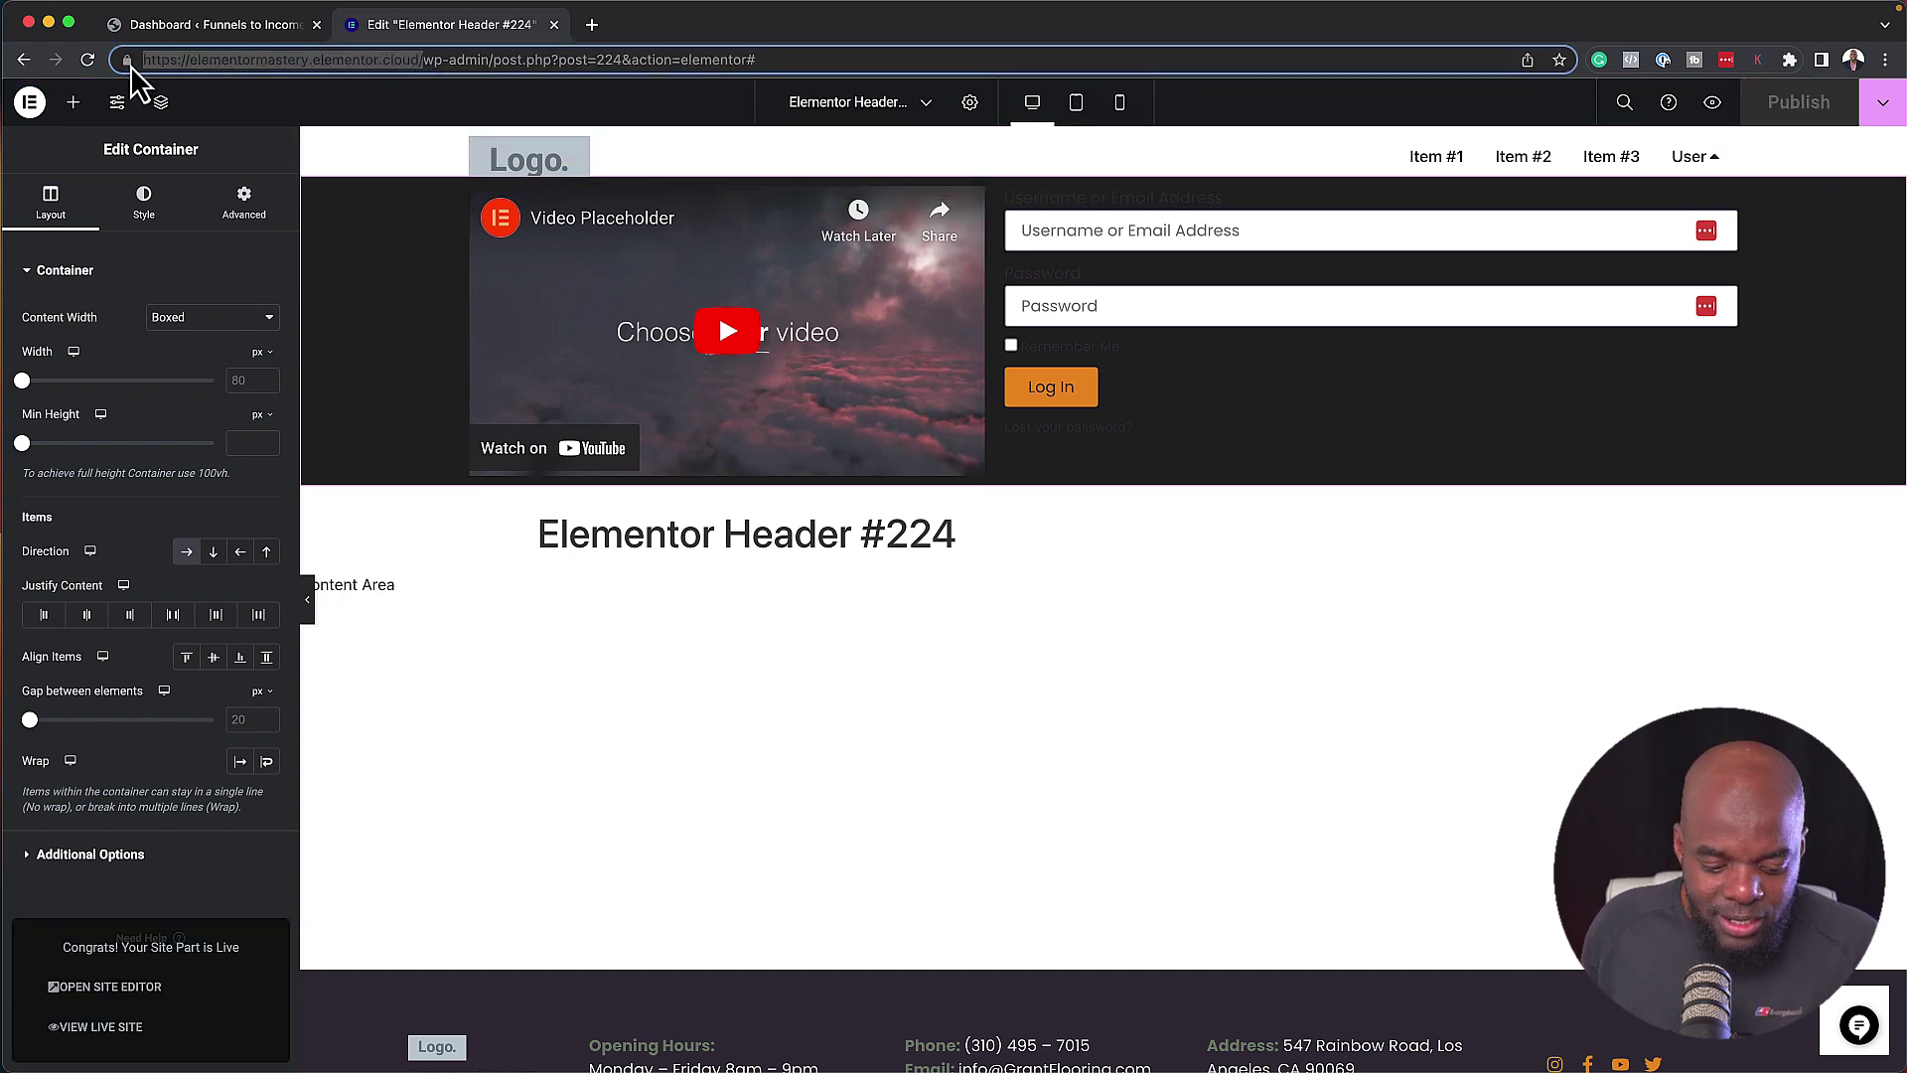
key("super+c")
left_click(592, 24)
key("super+v")
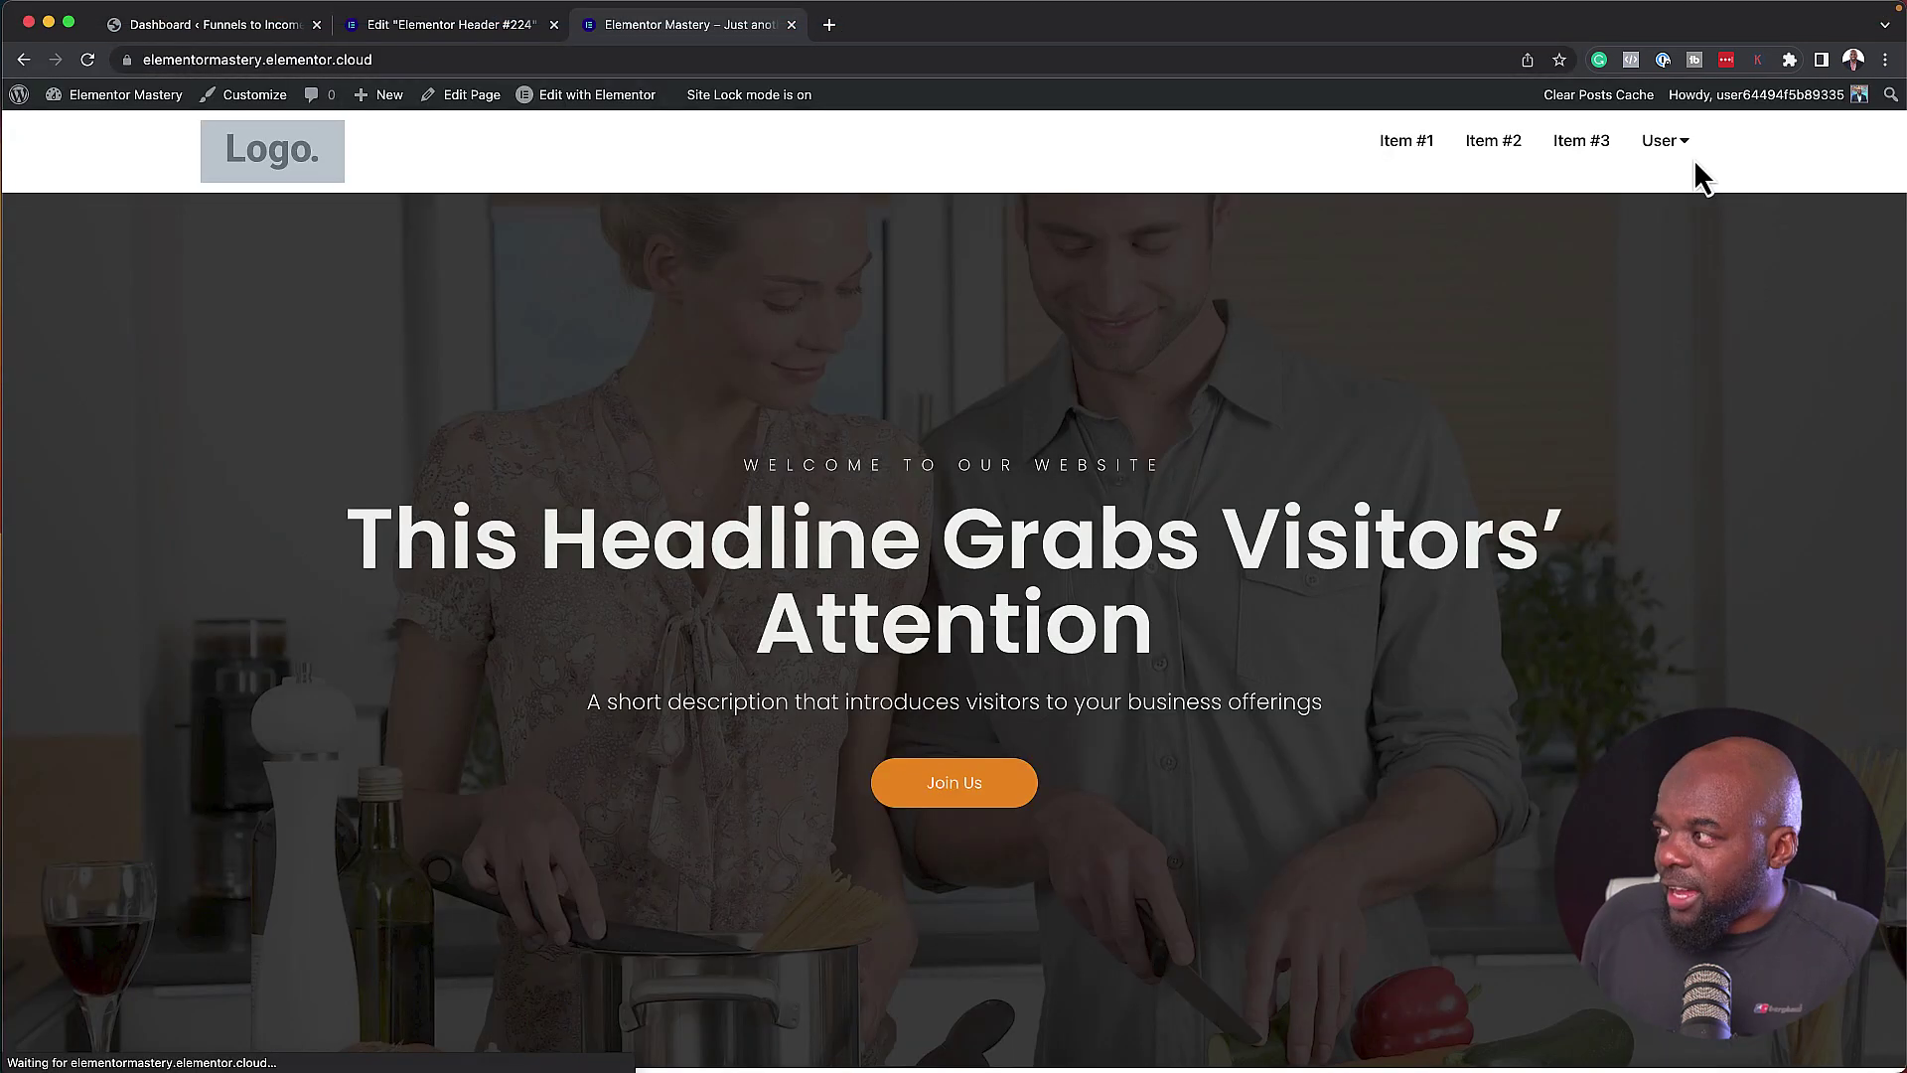
mouse_move(1684, 140)
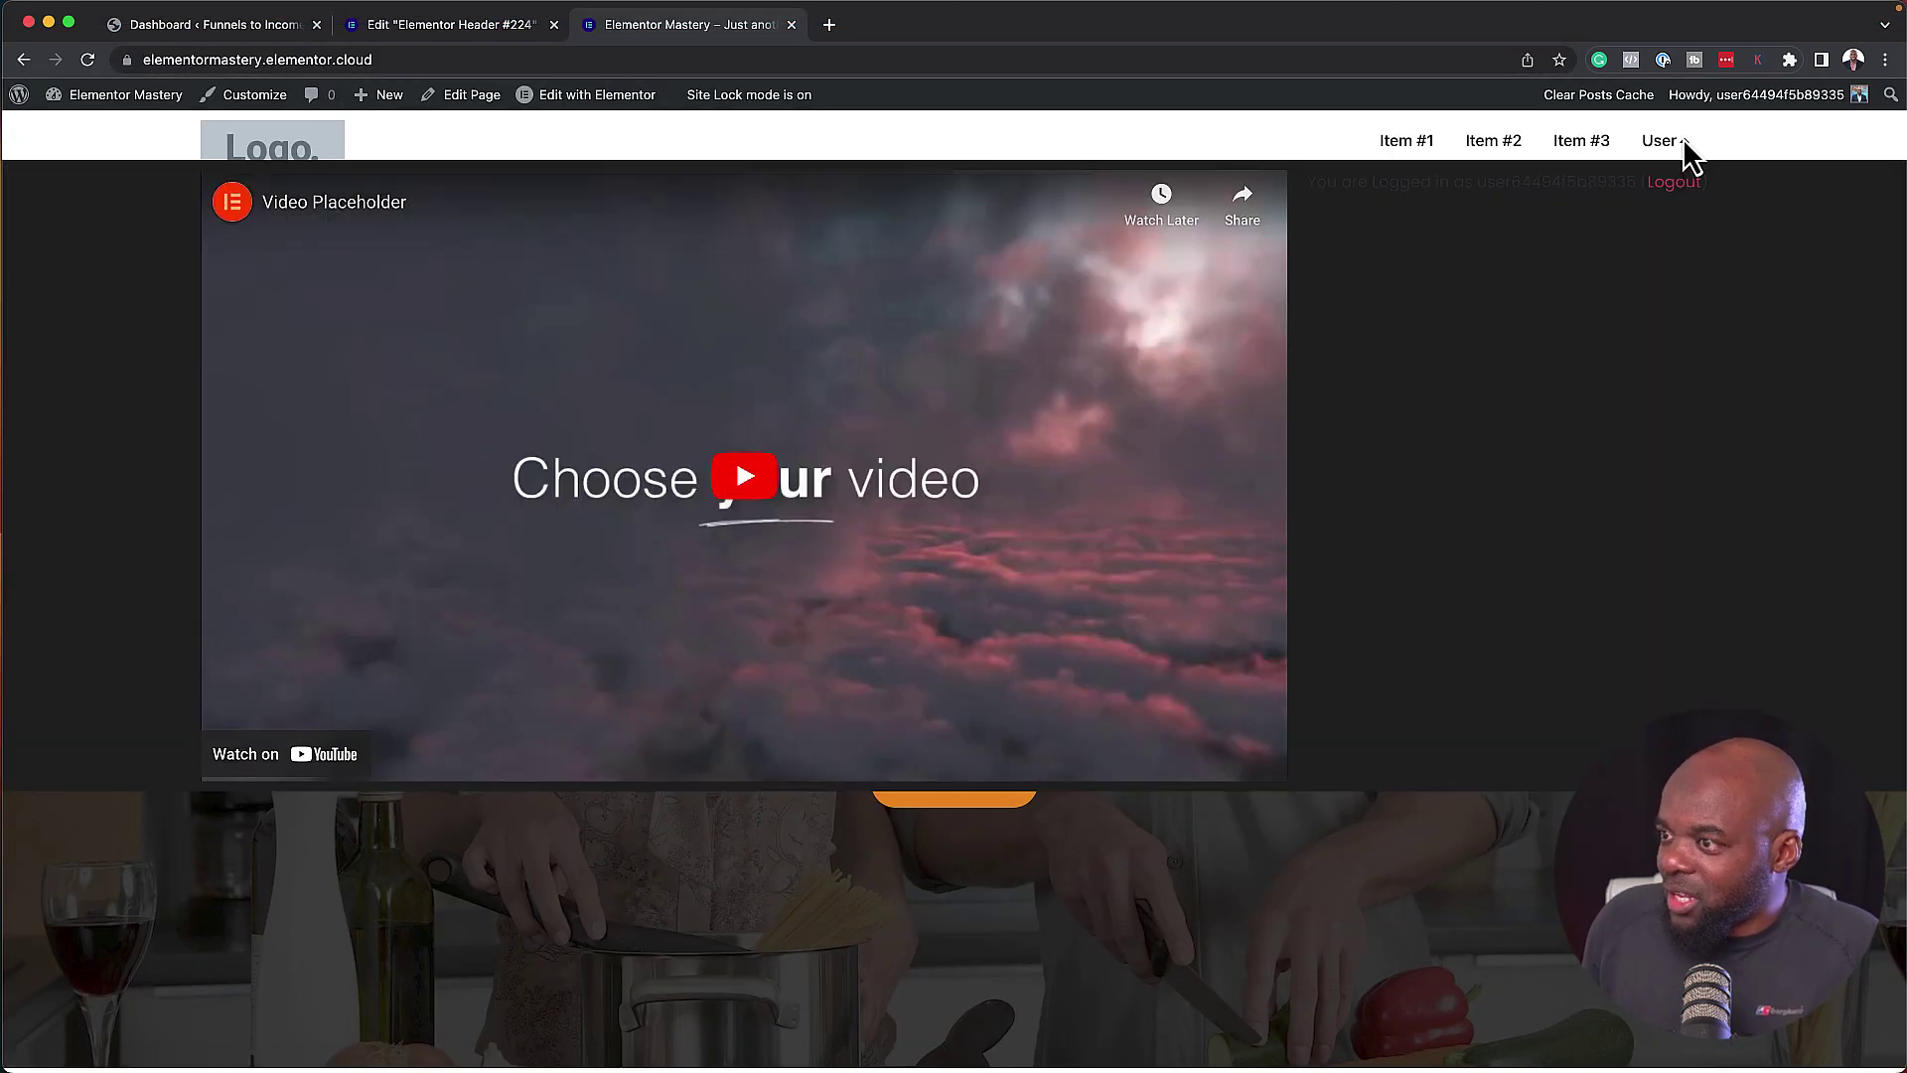
left_click(1401, 824)
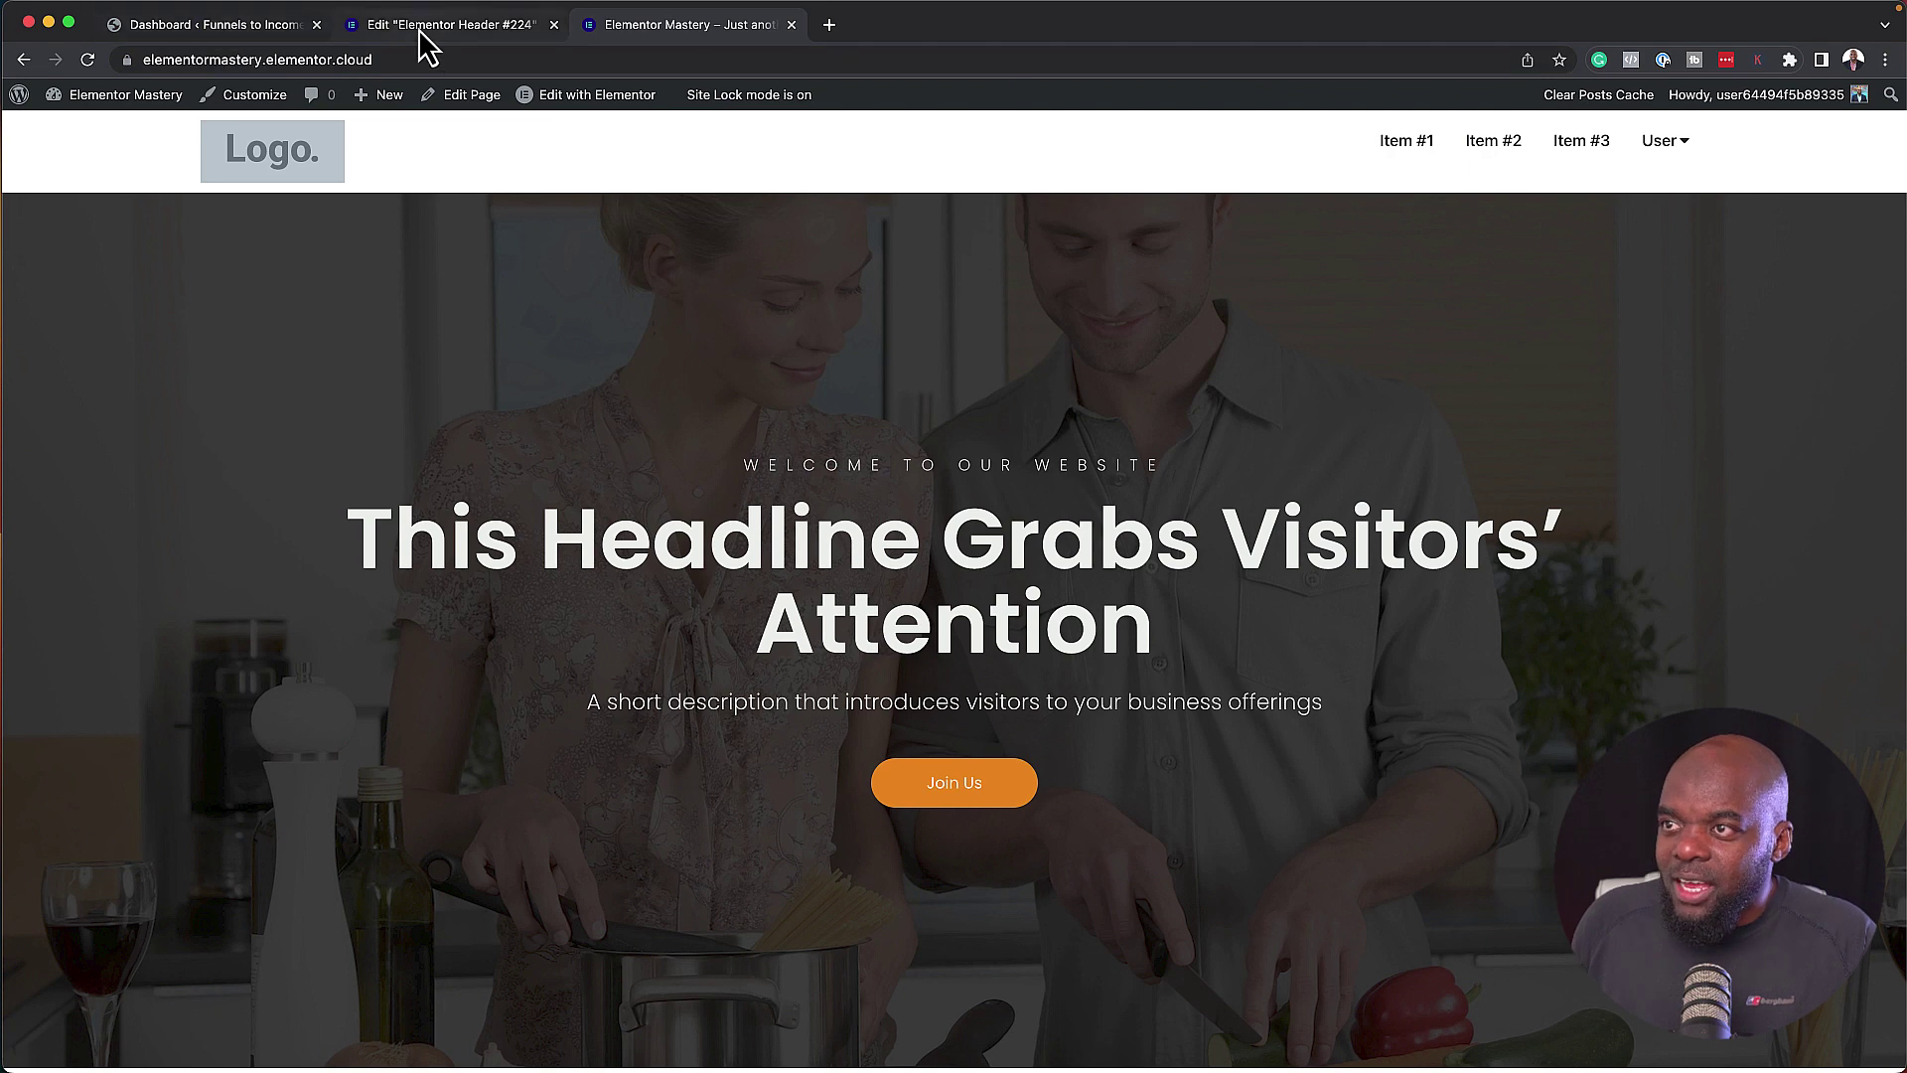
Return to the header editor and add a Text Editor widget before the video in the User dropdown container.
left_click(419, 28)
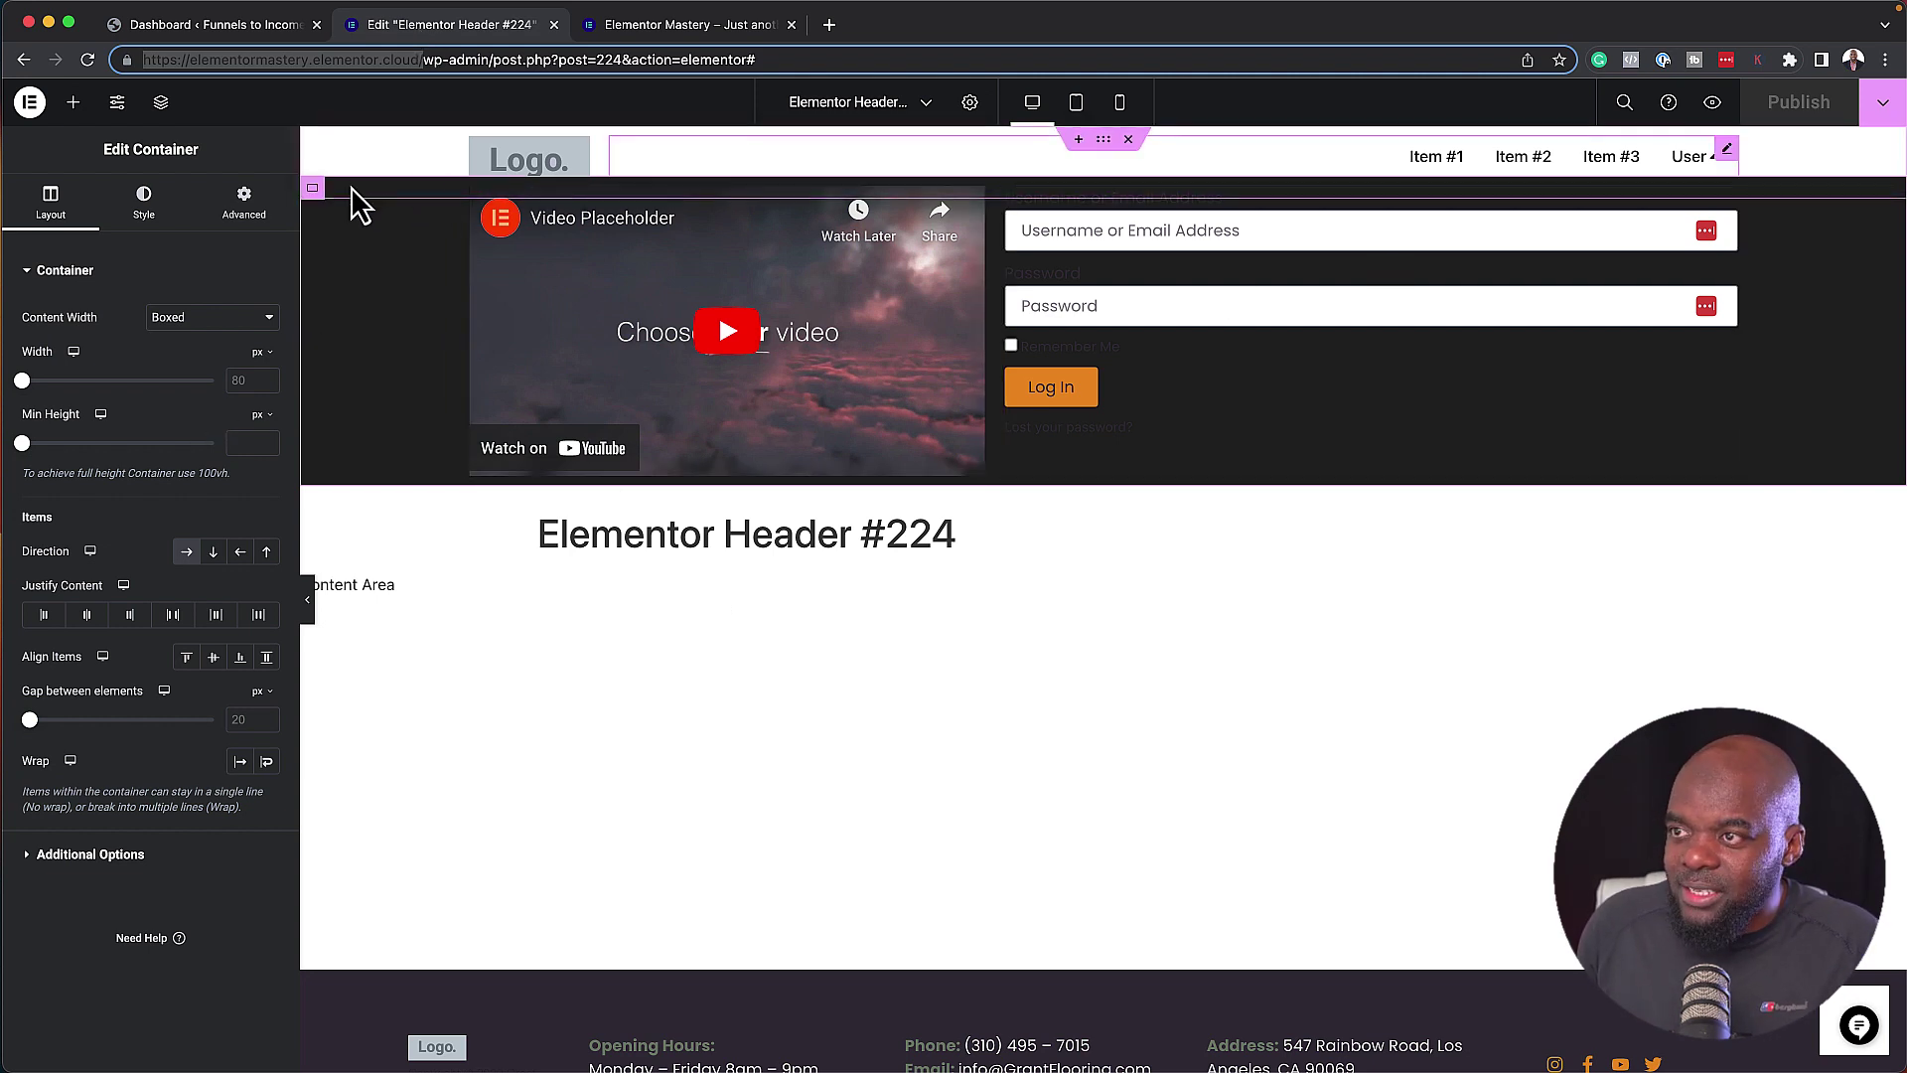
left_click(73, 102)
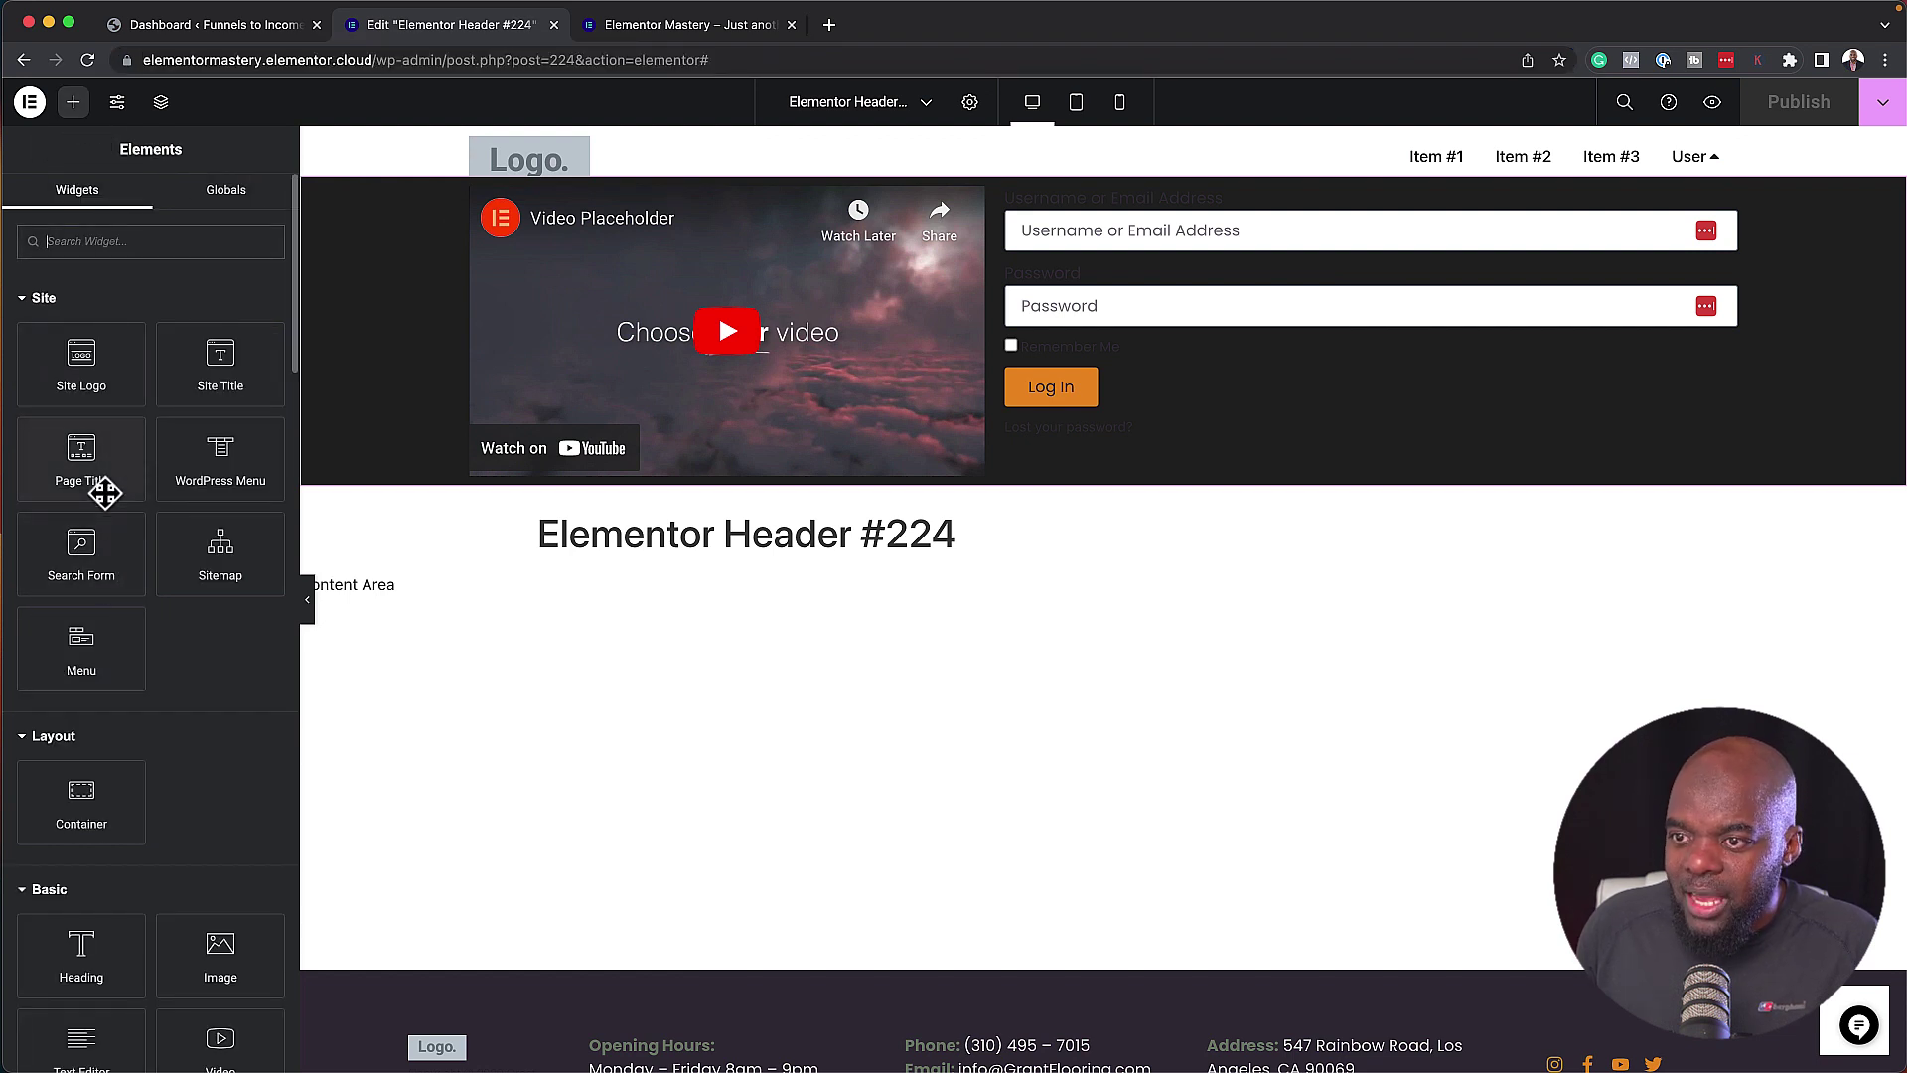
scroll(200, 426, "down", 5)
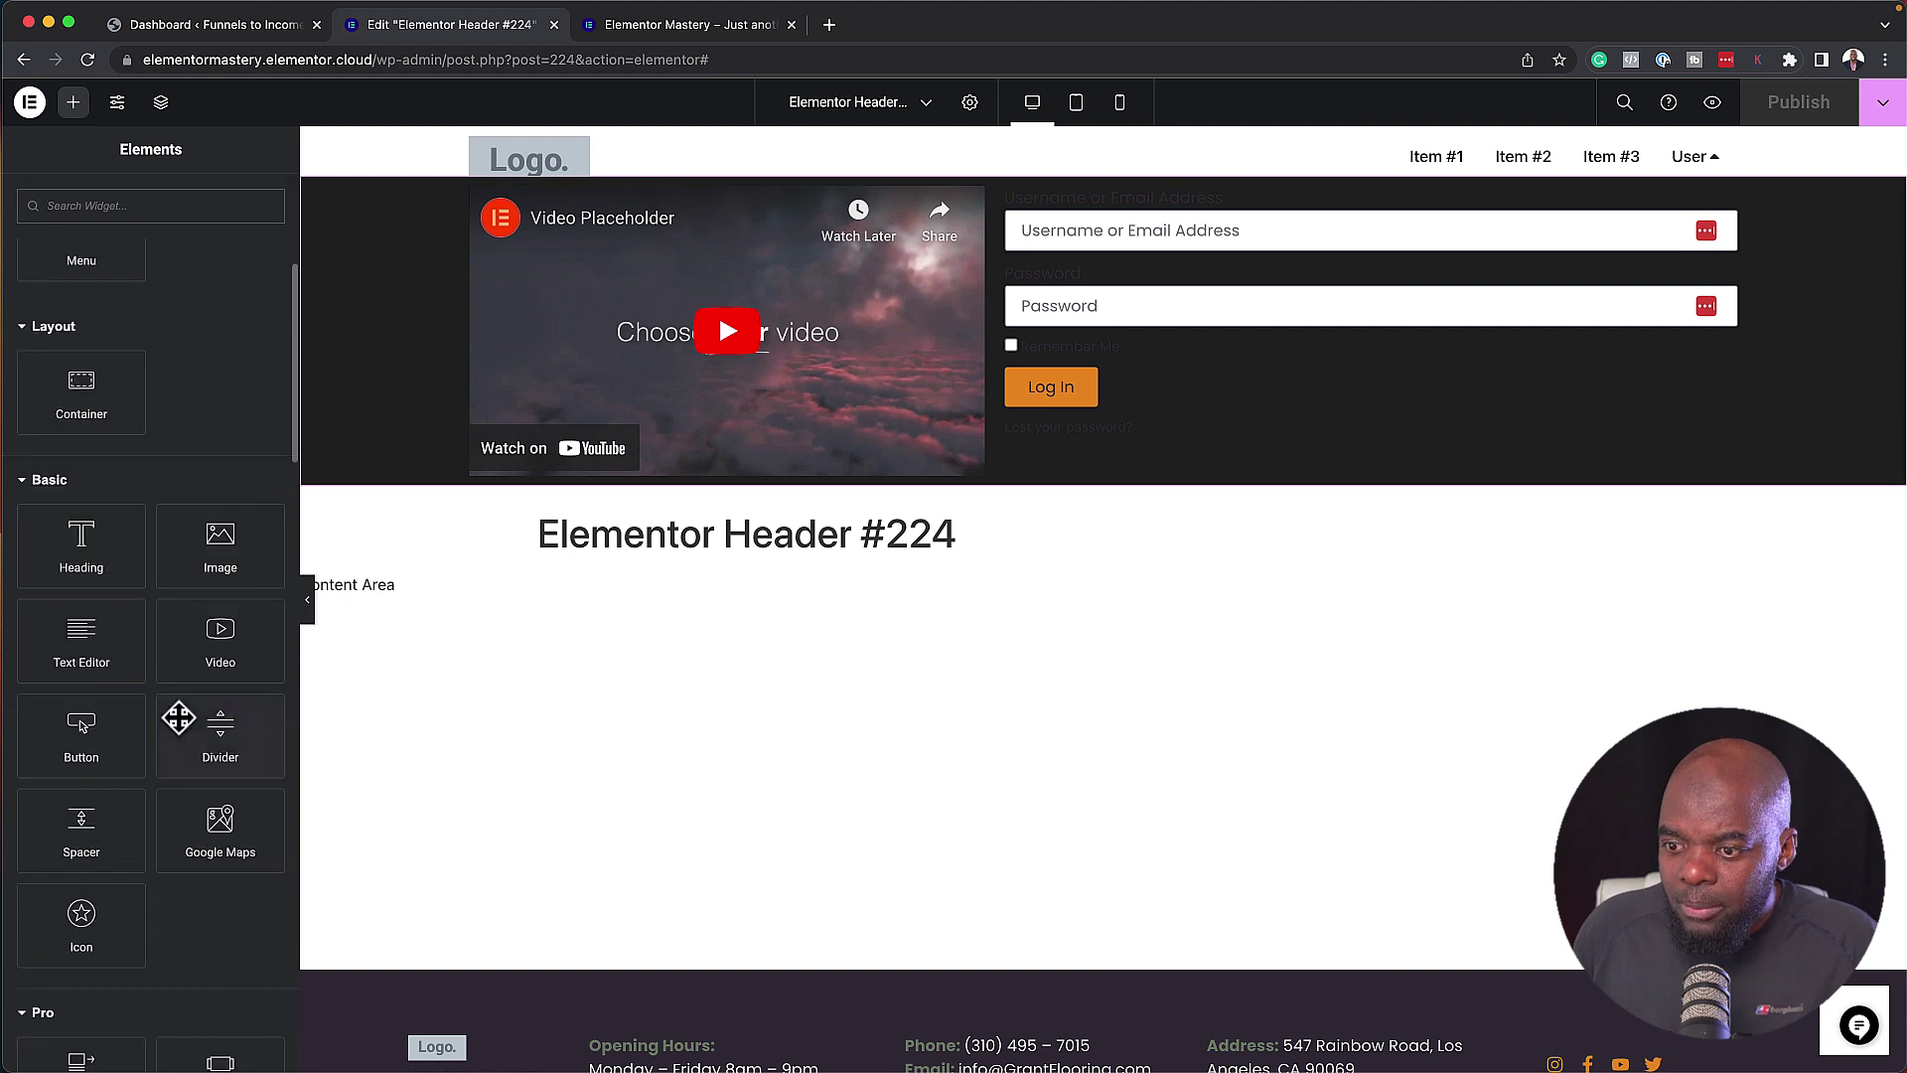
left_click_drag(80, 638, 713, 425)
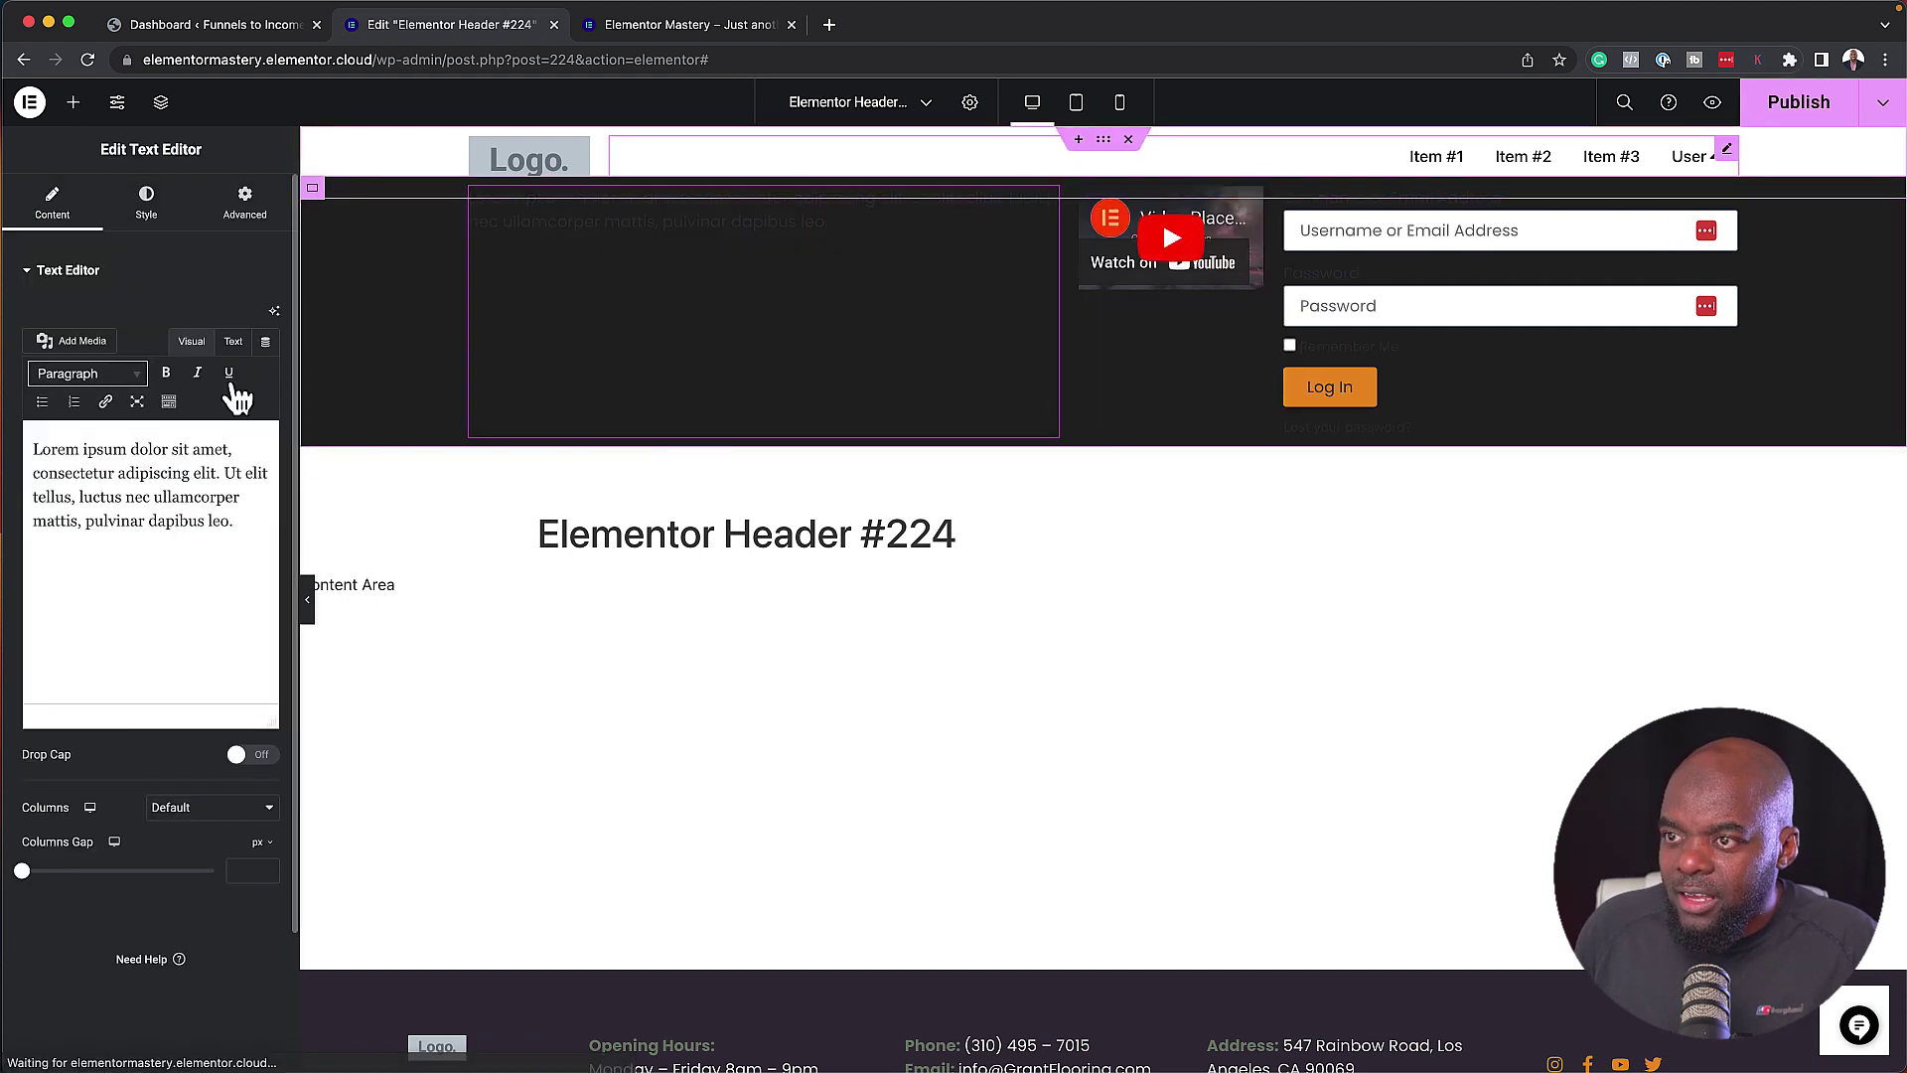
Use Elementor AI on the new text widget to write a product description for a fitness belt and make it shorter.
left_click(274, 313)
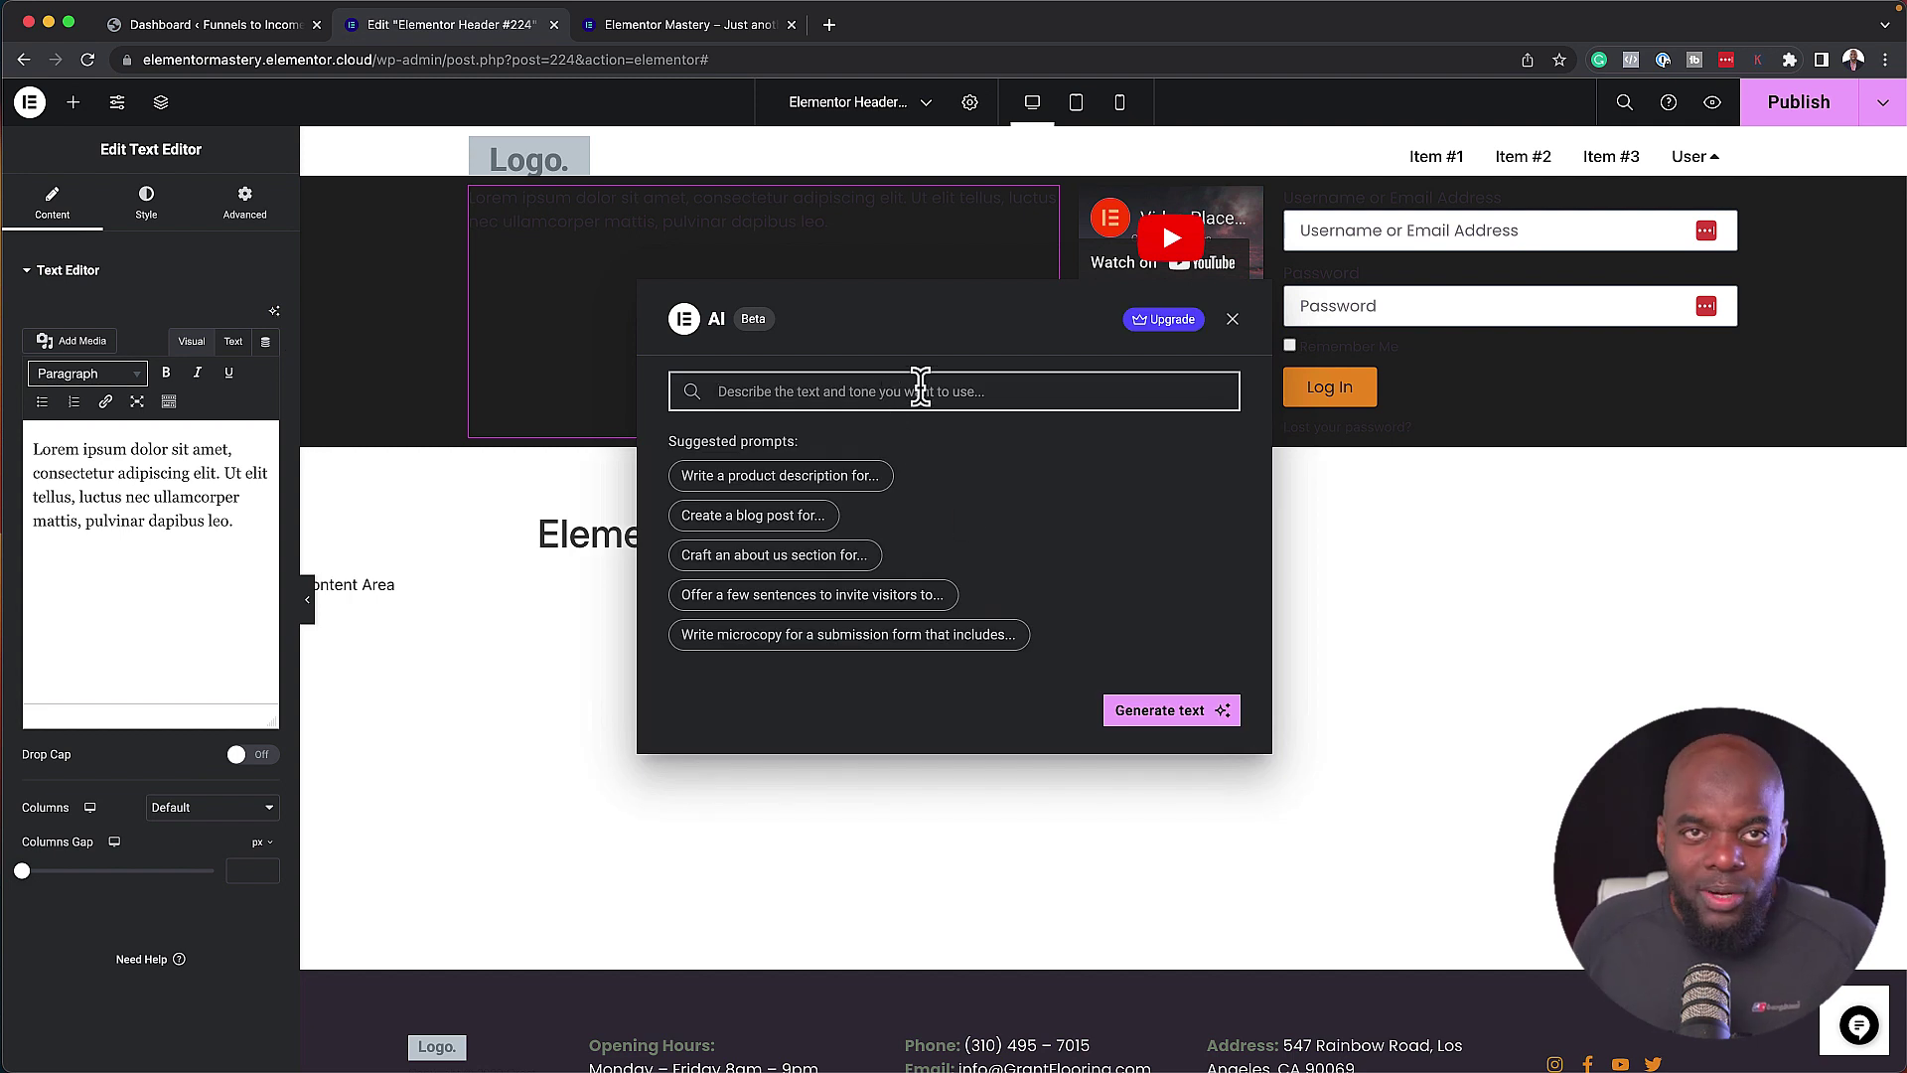
left_click(872, 481)
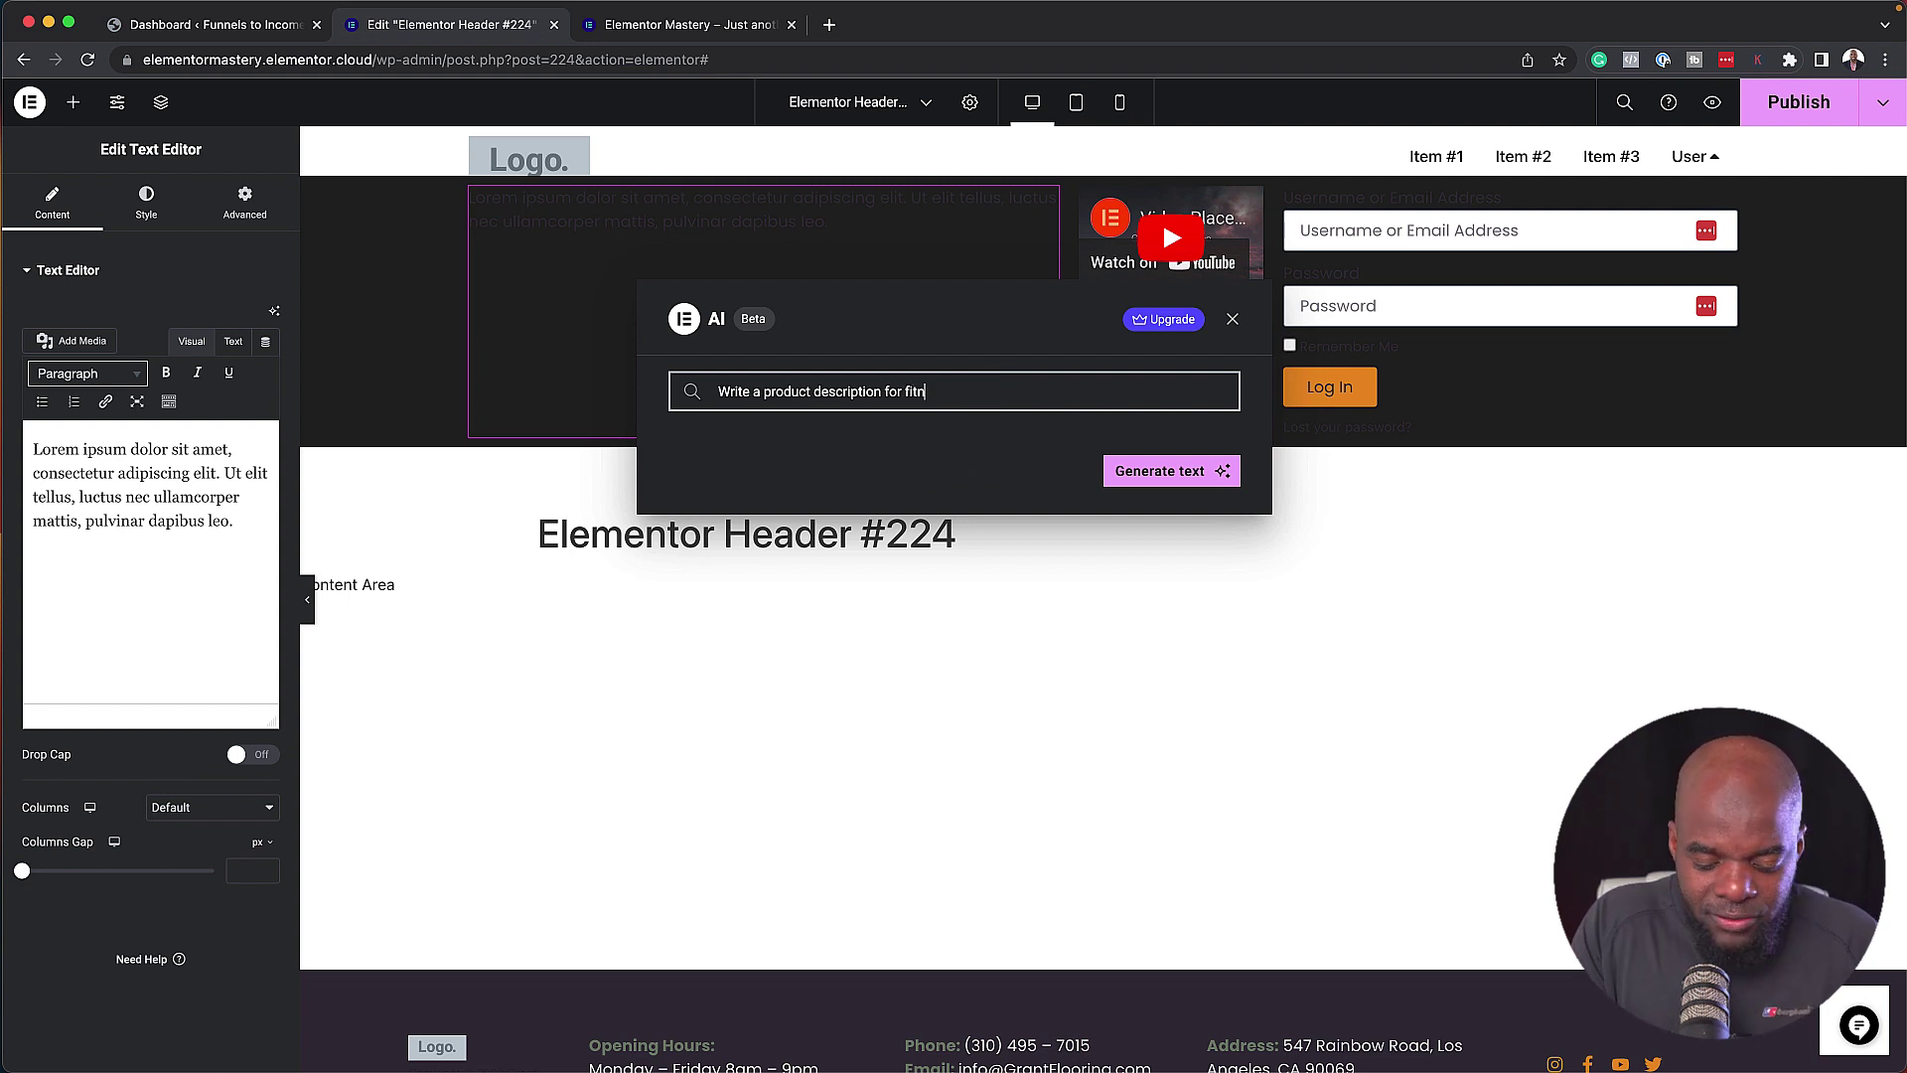
type("fitness app")
key("Return")
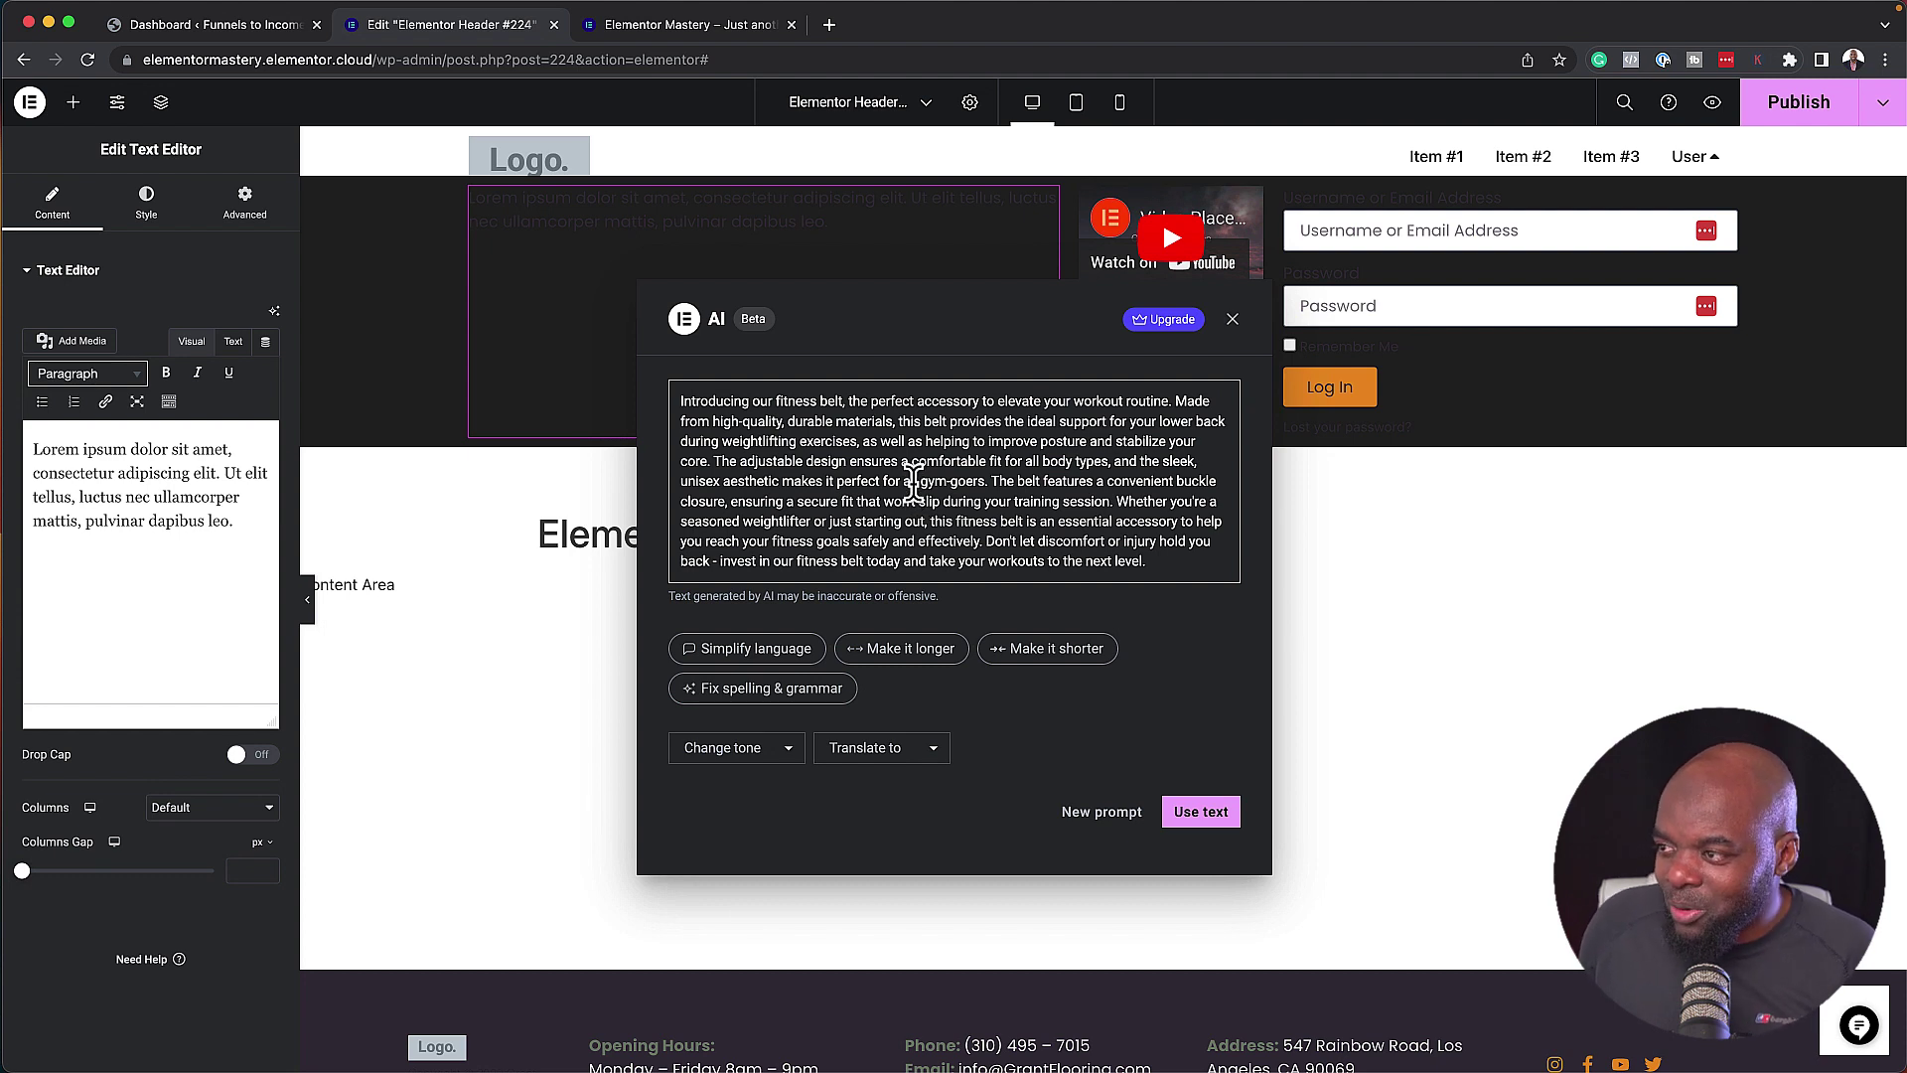
left_click(1073, 656)
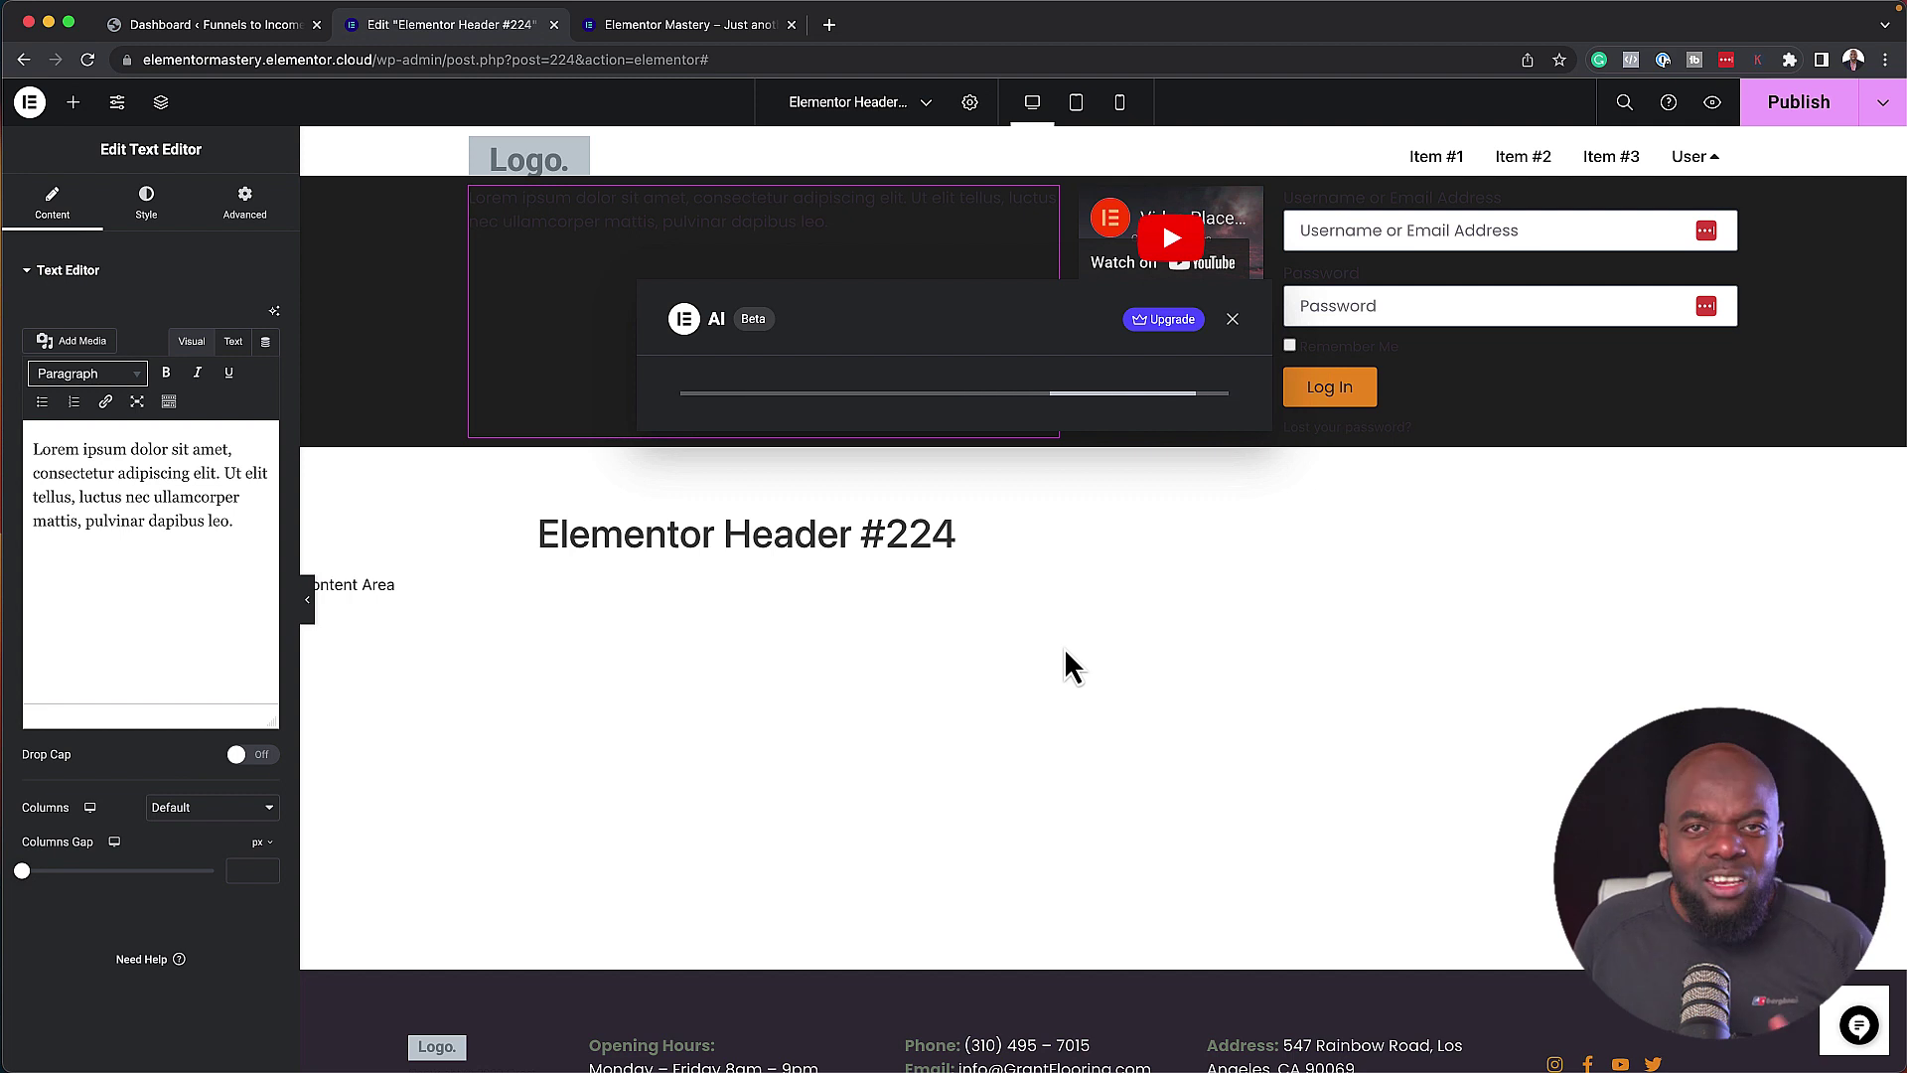